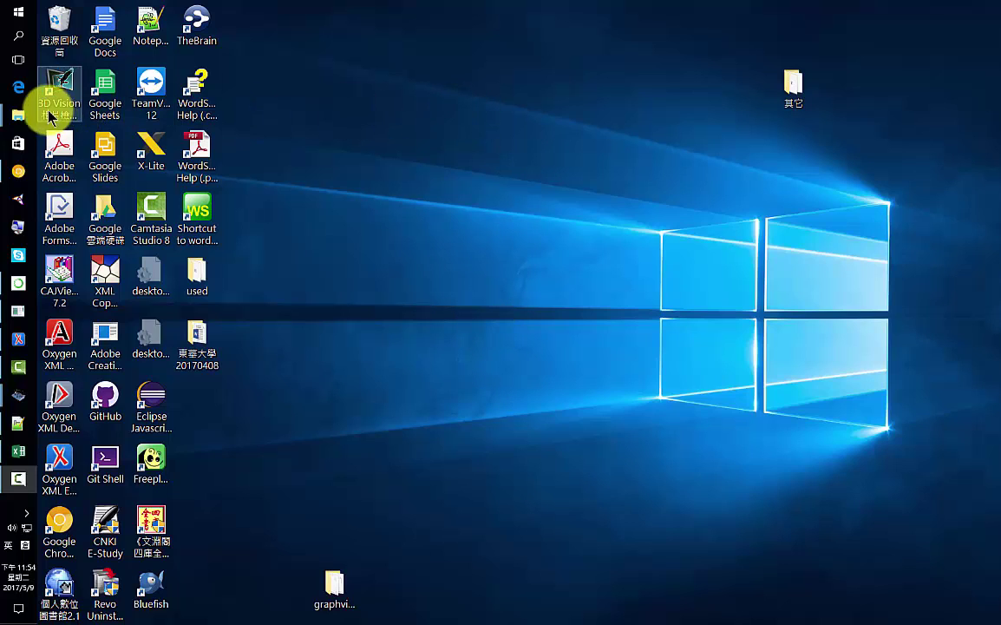
# - Bring up the Recycle Bin window and scroll through its 129 deleted items
pyautogui.click(19, 114)
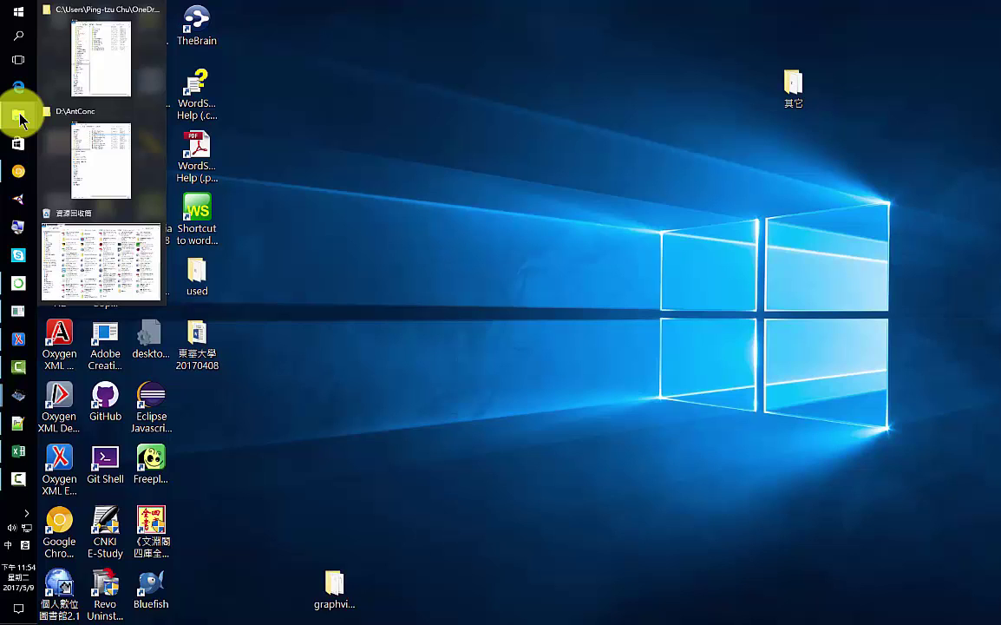
pyautogui.click(98, 260)
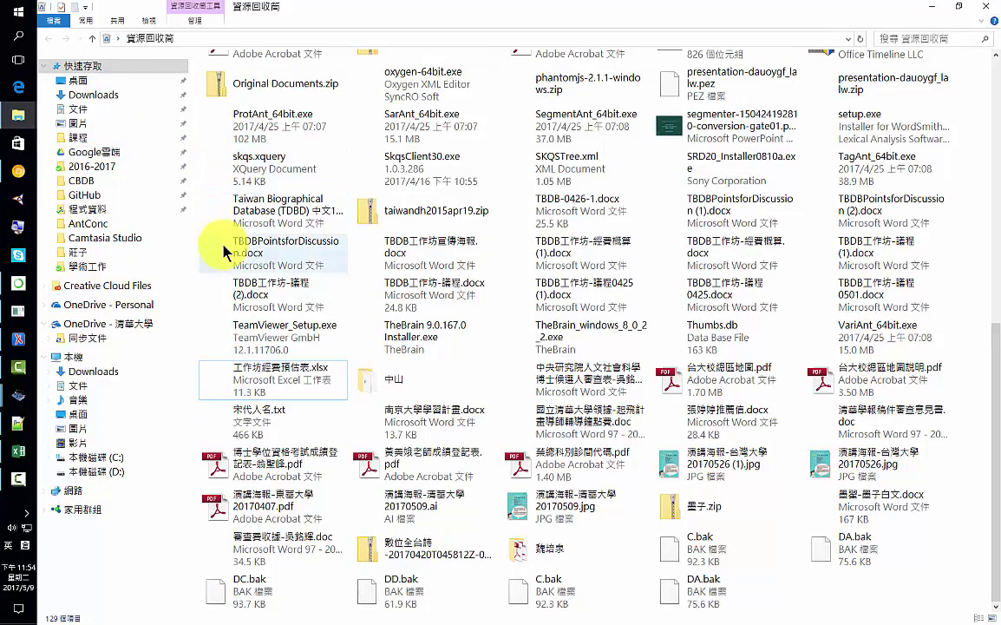
pyautogui.scroll(5, 224, 251)
pyautogui.moveTo(218, 260)
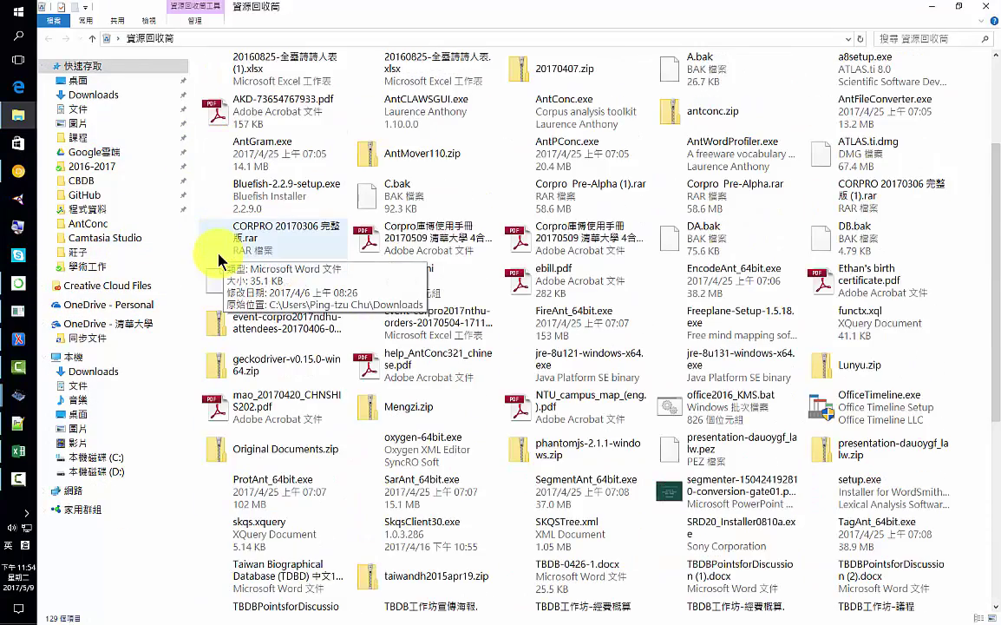
pyautogui.scroll(3, 221, 256)
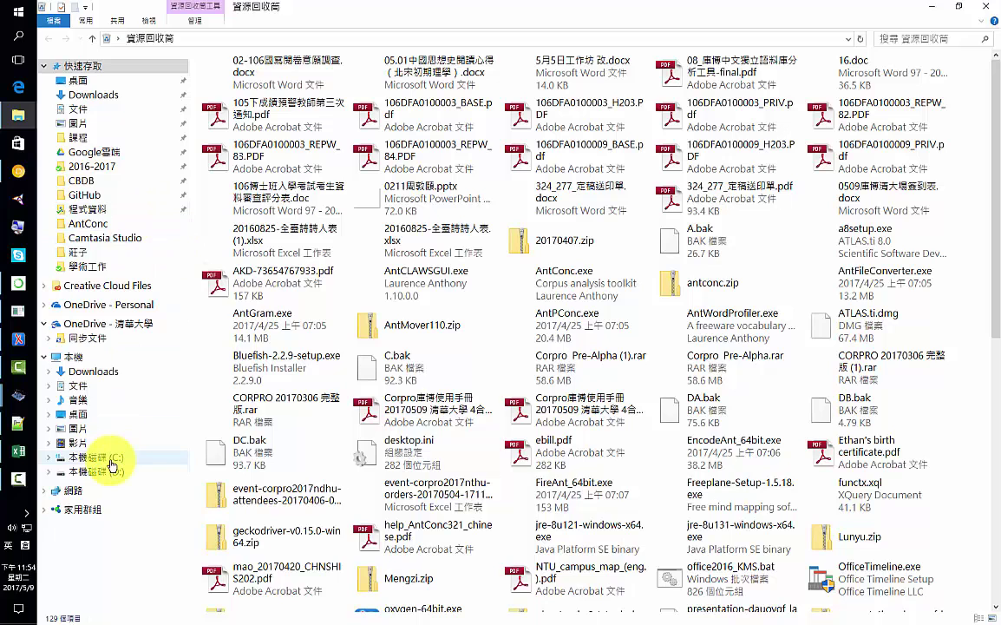
pyautogui.moveTo(17, 115)
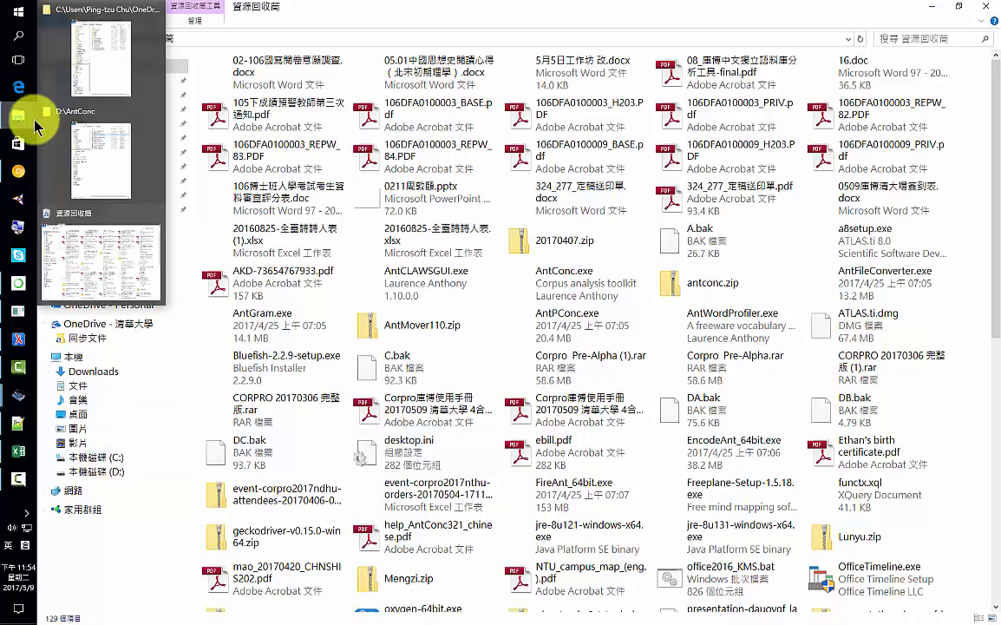
# - Launch AntConc.exe from the D:\AntConc folder and maximize its window
pyautogui.click(98, 171)
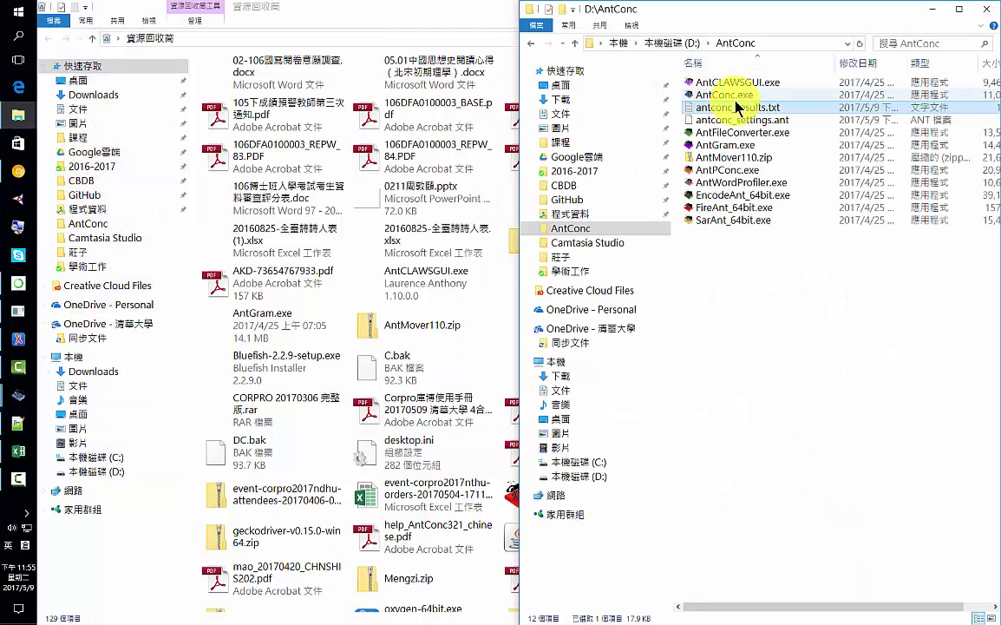
pyautogui.doubleClick(736, 96)
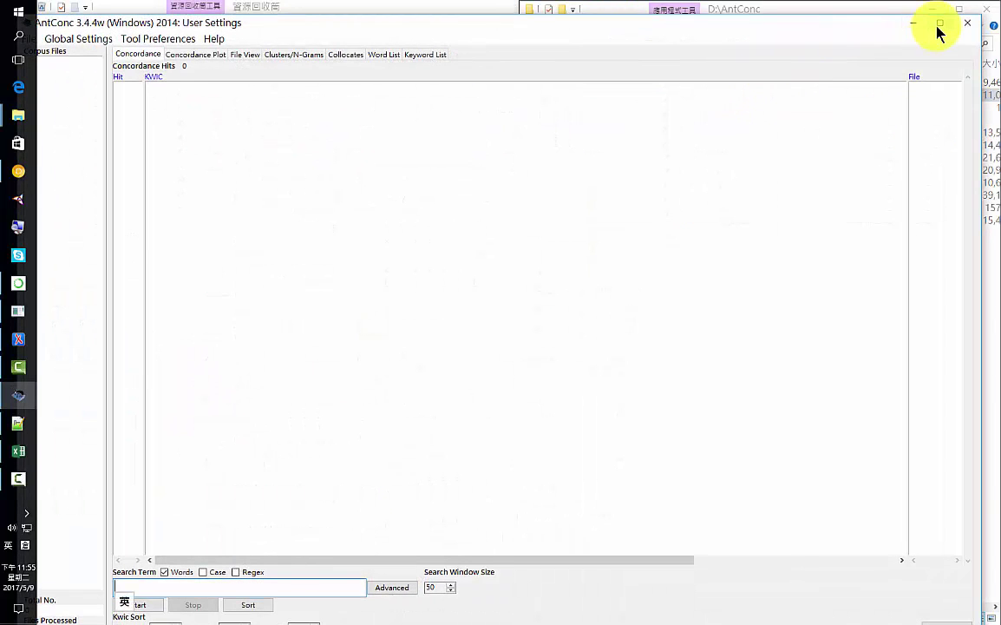
pyautogui.click(937, 24)
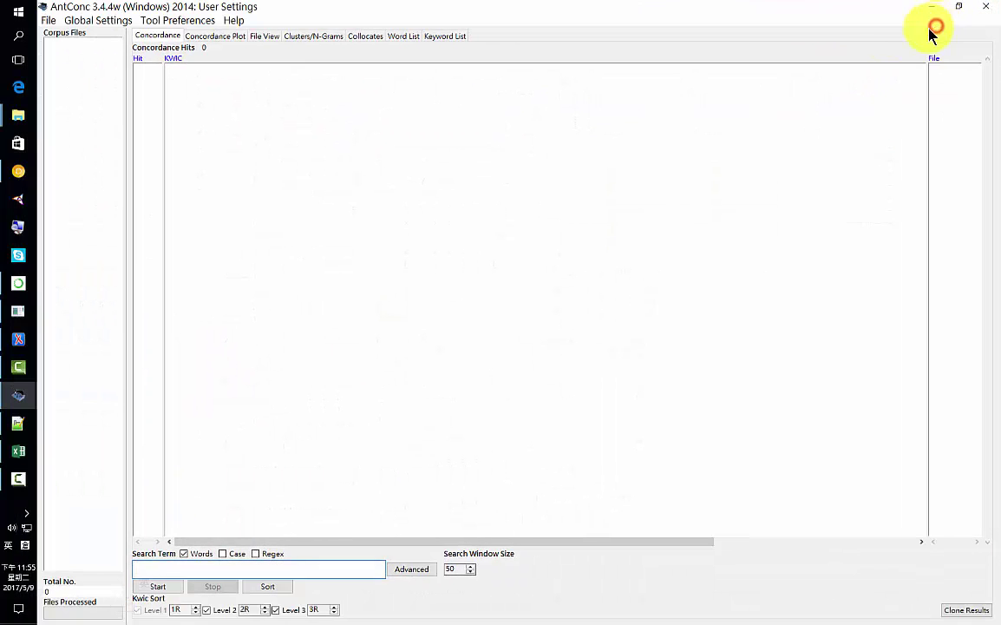
# - Import user settings from antconc_settings.ant, using the AntConc Files type, and confirm
pyautogui.click(49, 20)
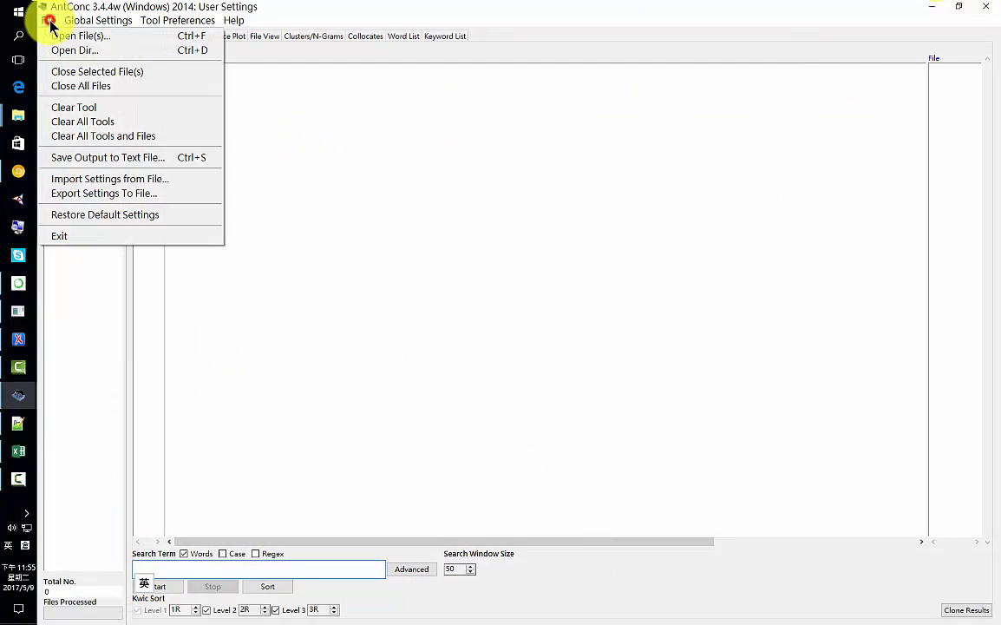
pyautogui.click(91, 179)
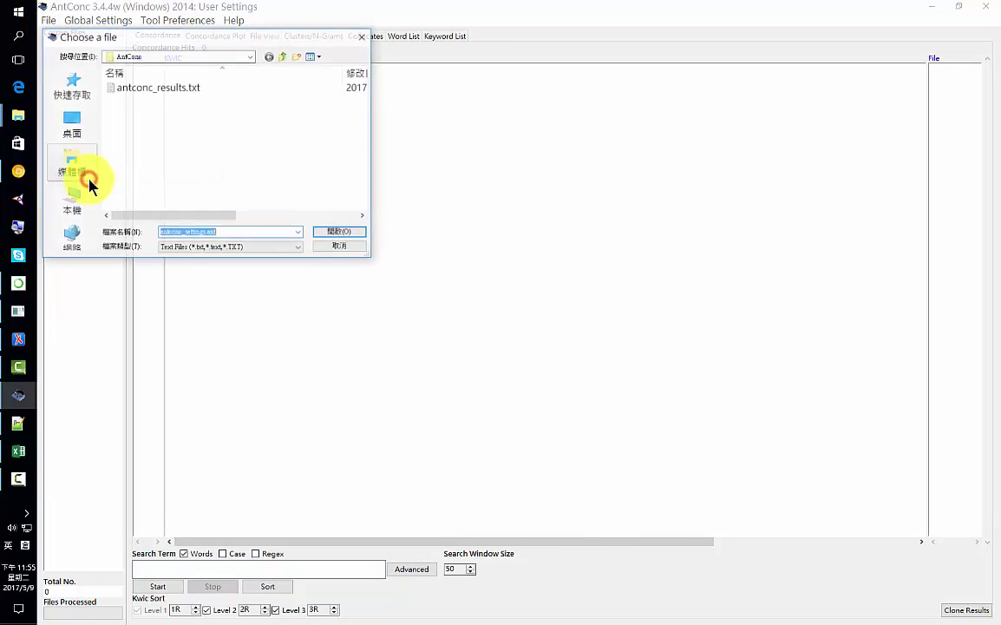
pyautogui.click(282, 248)
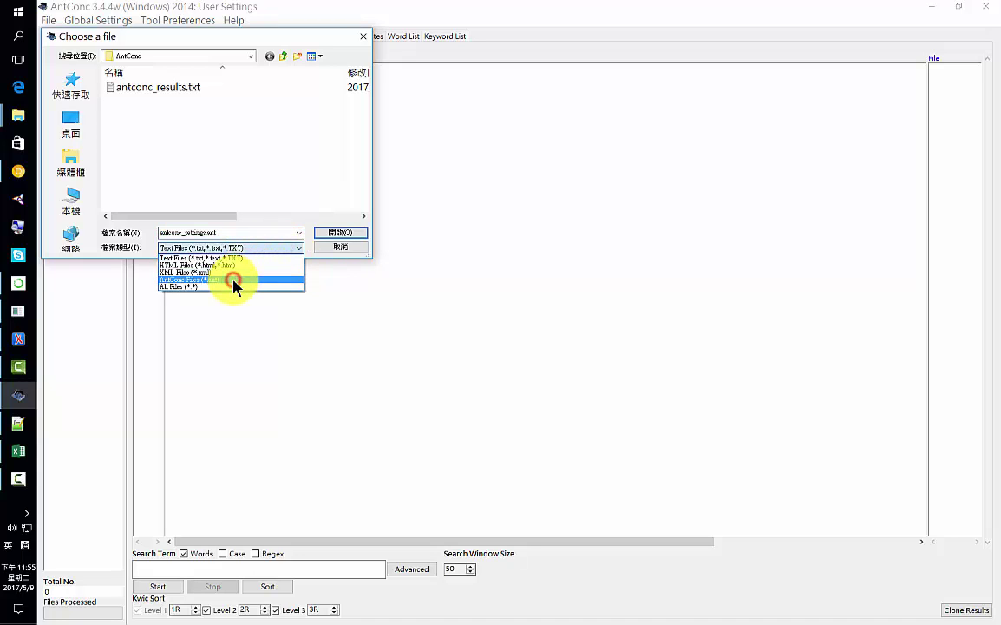
pyautogui.click(233, 280)
pyautogui.click(173, 89)
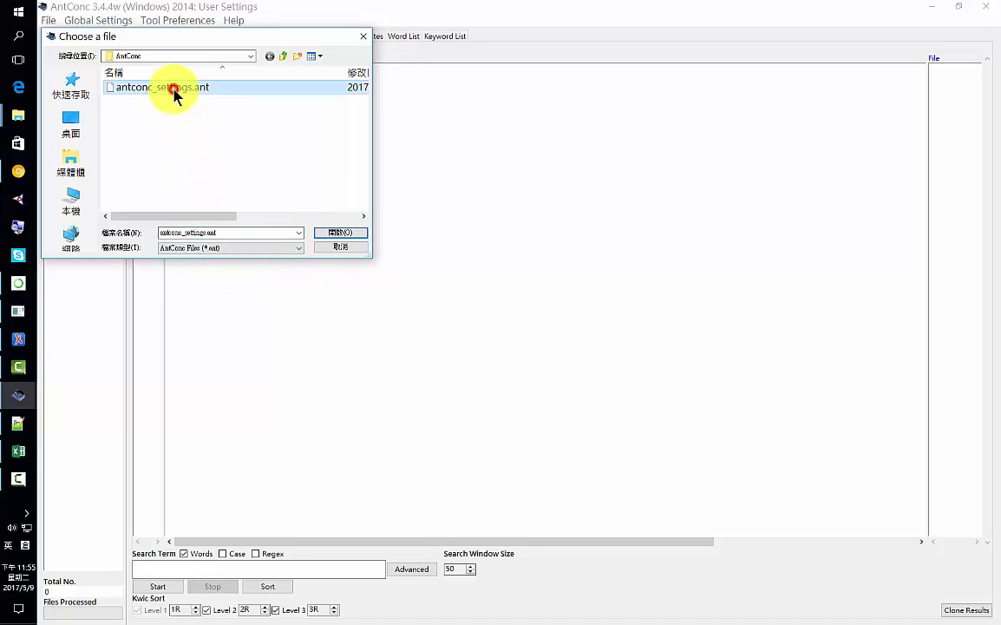
pyautogui.click(341, 233)
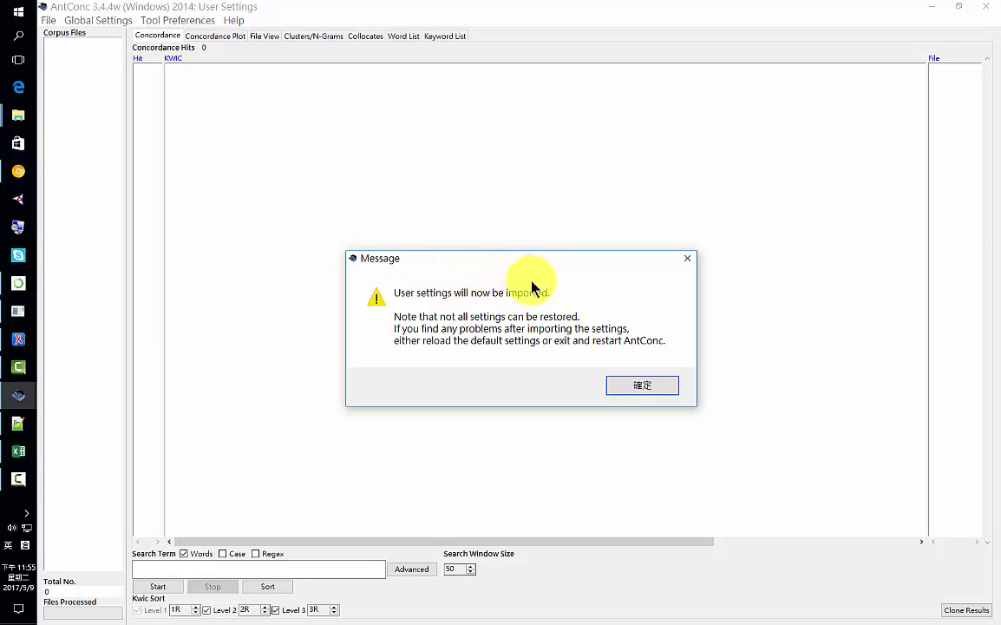
pyautogui.click(633, 384)
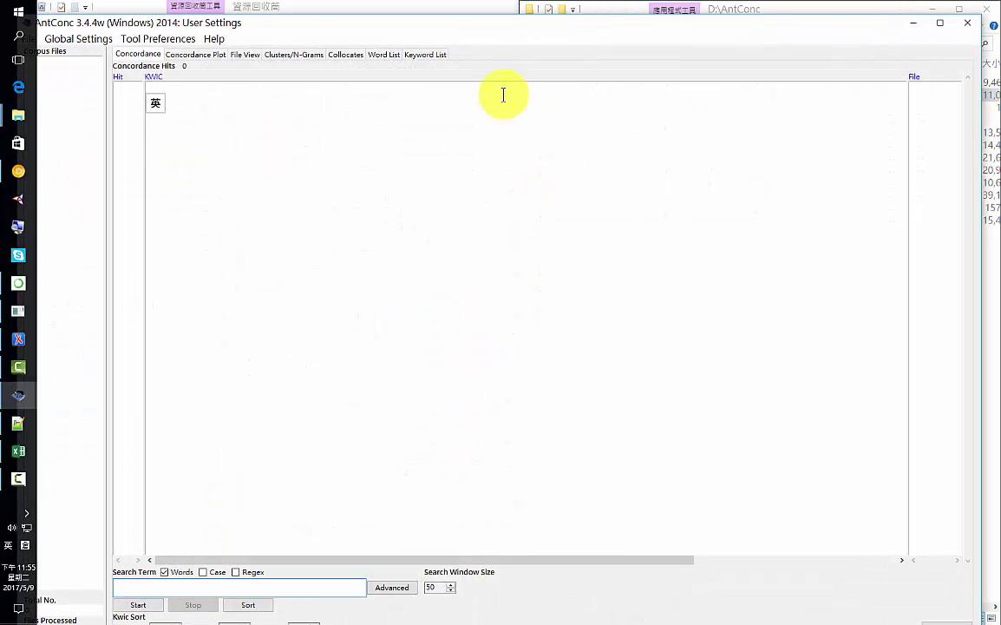
pyautogui.click(940, 23)
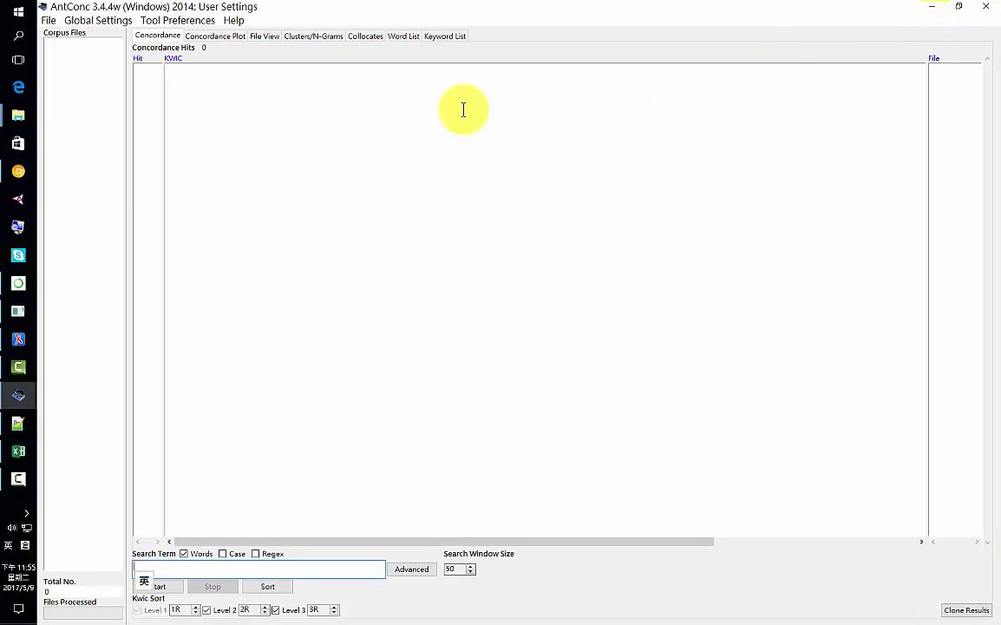
# - Open the lunyu _space folder under Google雲端 > Cloud Drive > 程式資料 > antconc as a 498-file corpus
pyautogui.click(55, 26)
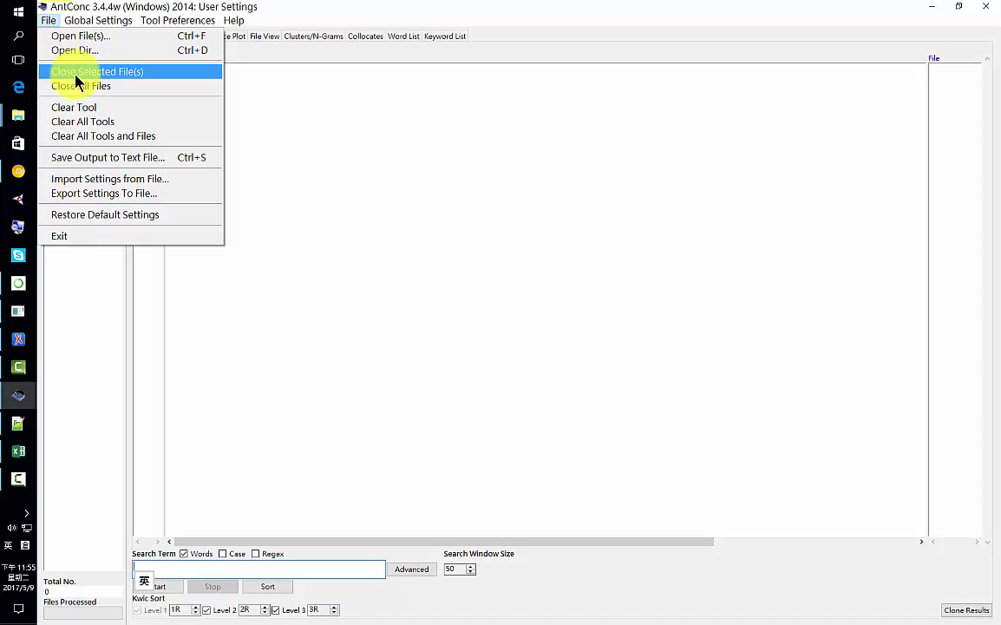
pyautogui.click(81, 54)
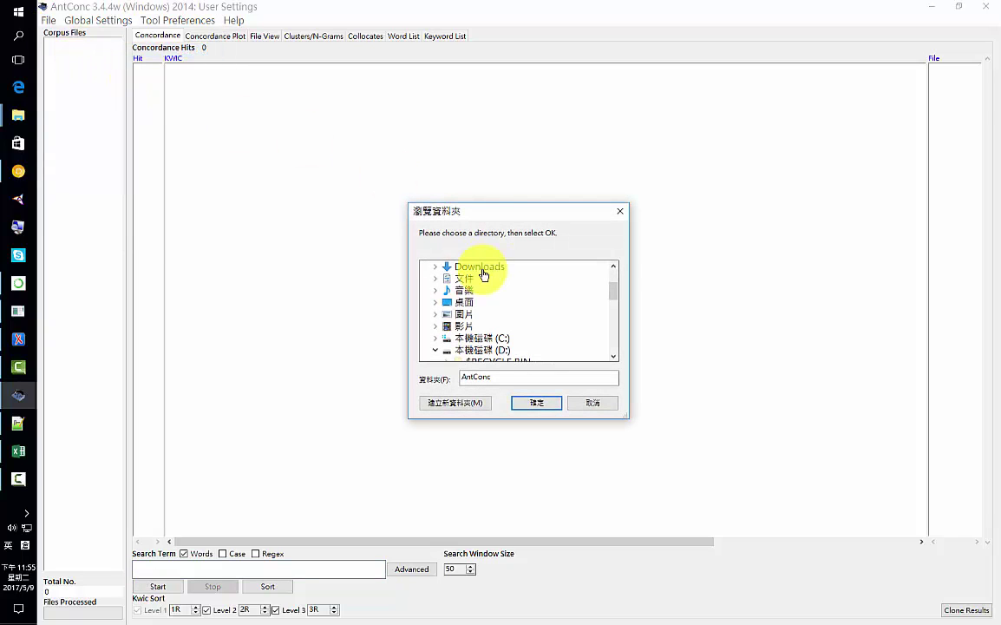
pyautogui.click(613, 334)
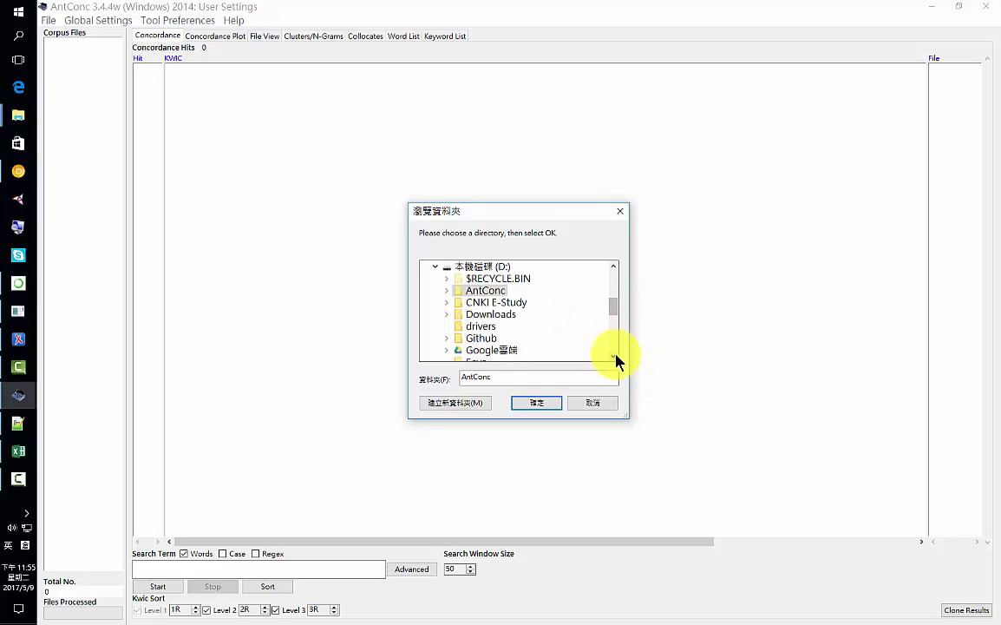
pyautogui.click(614, 357)
pyautogui.click(447, 327)
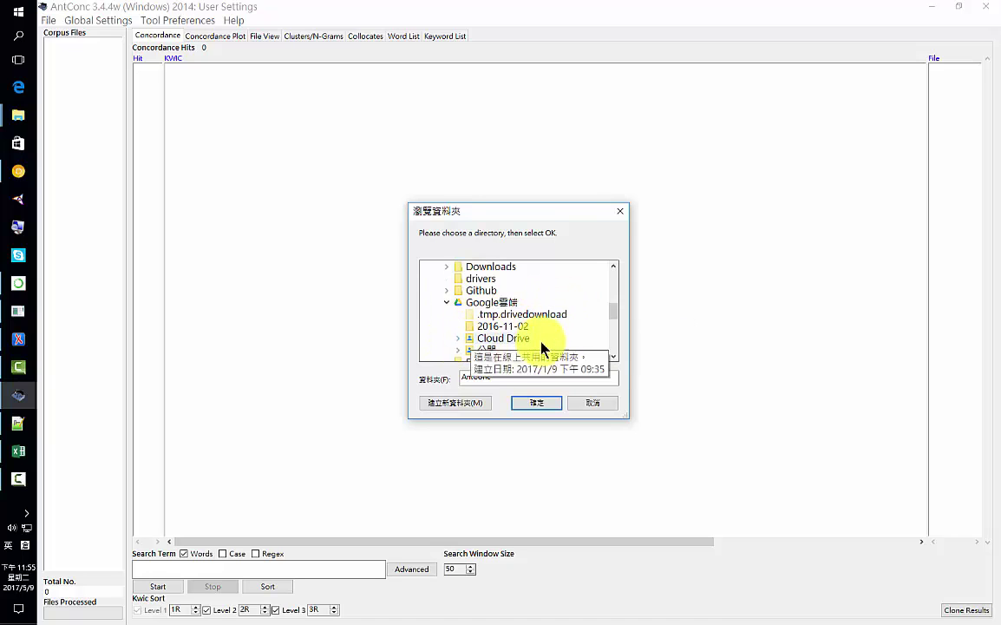
pyautogui.click(615, 357)
pyautogui.click(614, 356)
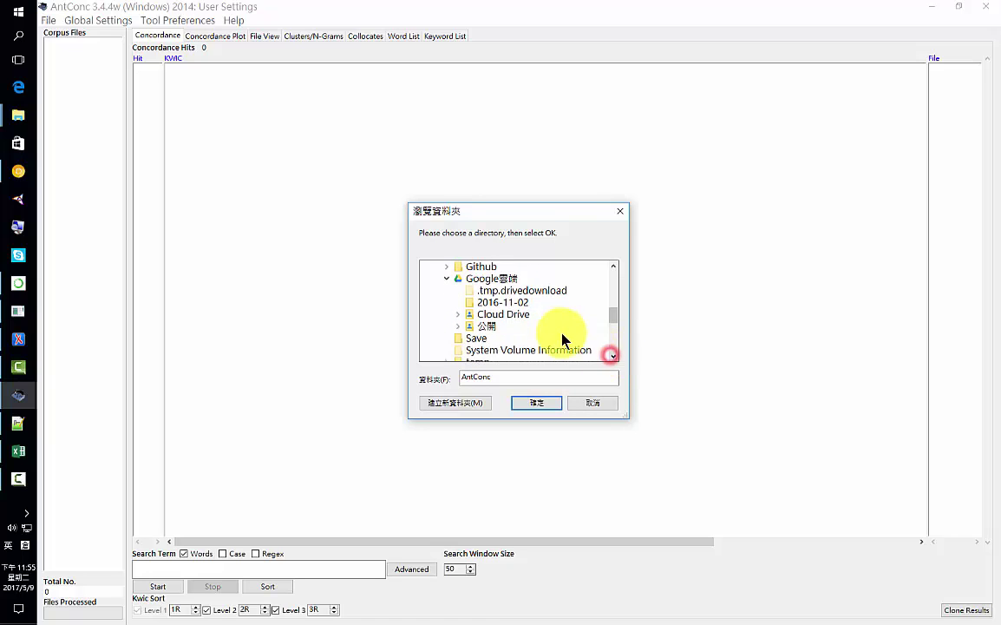
pyautogui.click(458, 314)
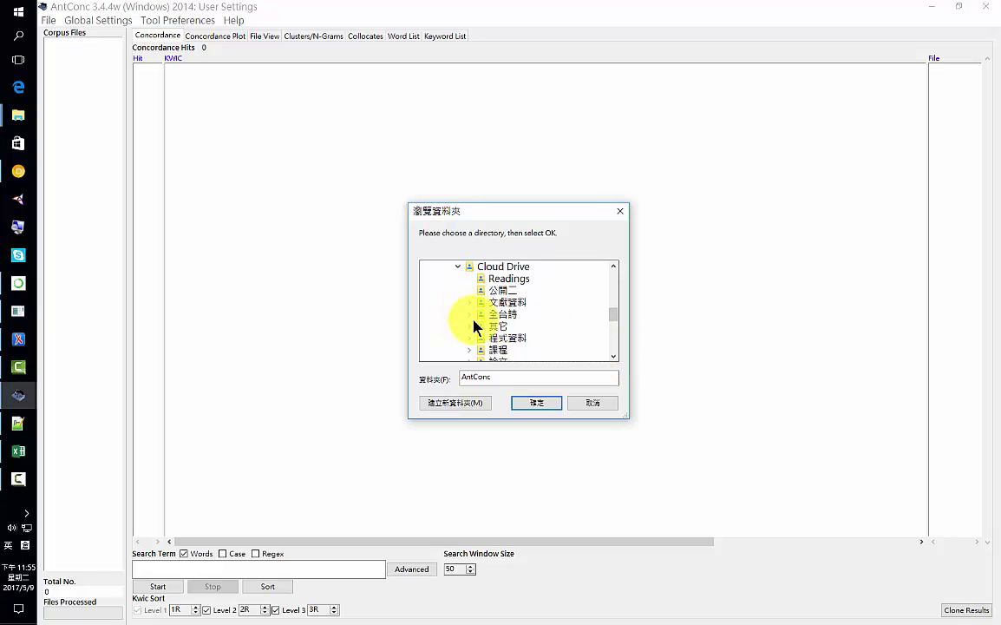
pyautogui.click(469, 338)
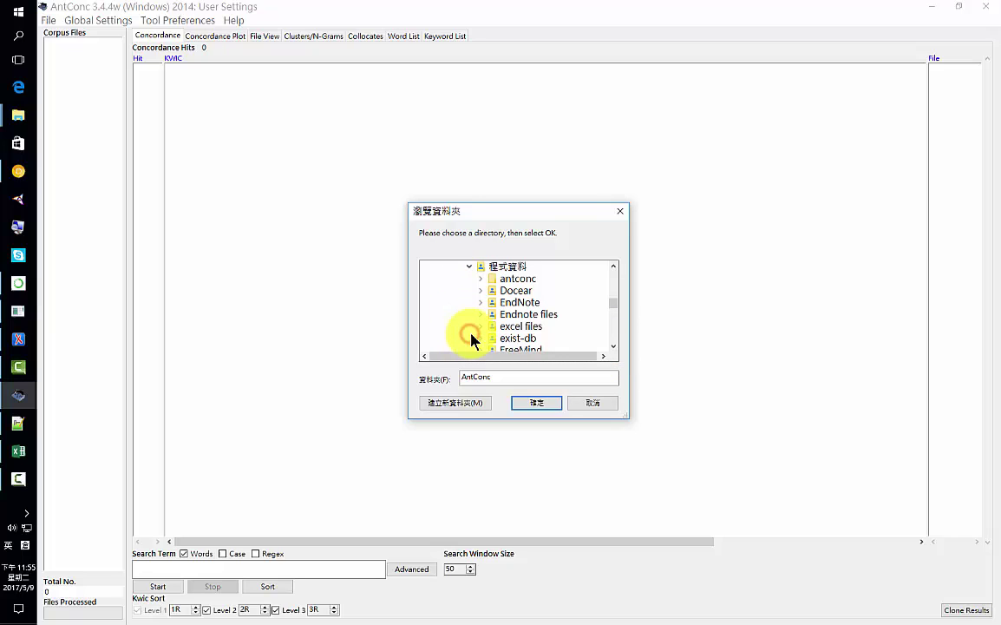
pyautogui.click(481, 278)
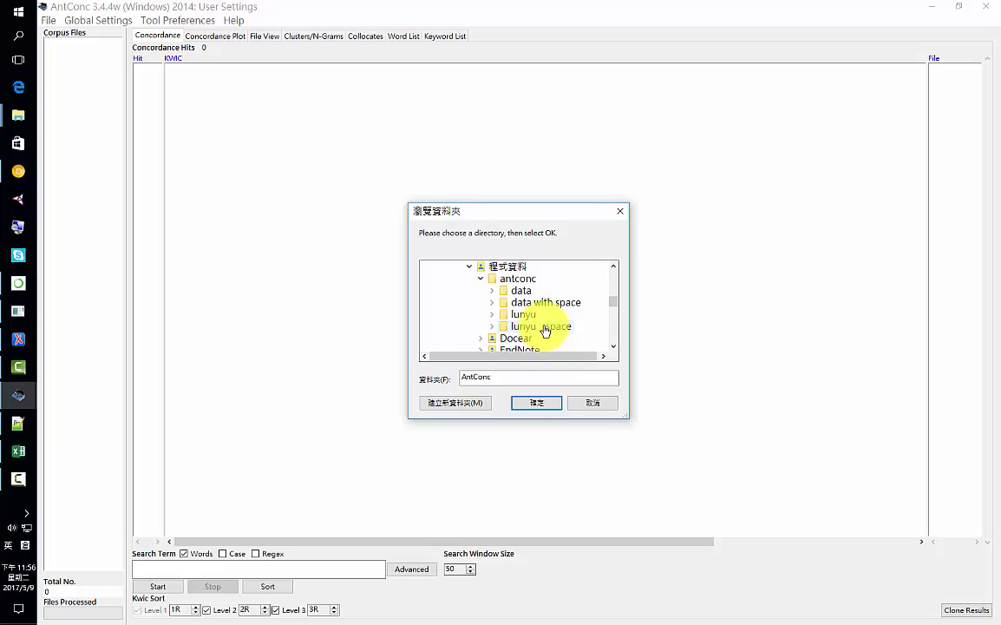
pyautogui.doubleClick(545, 330)
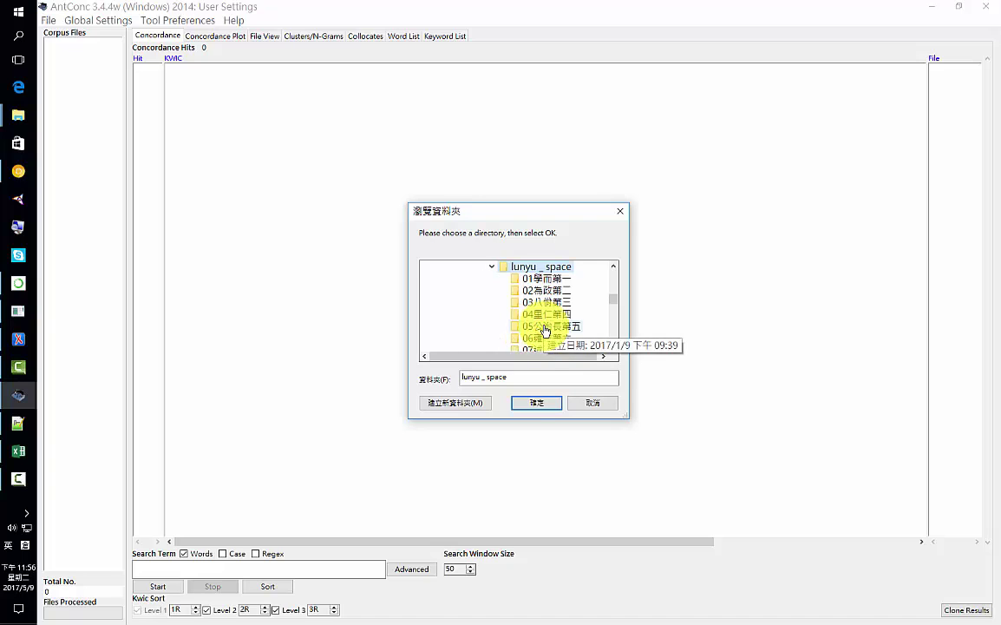
pyautogui.click(534, 404)
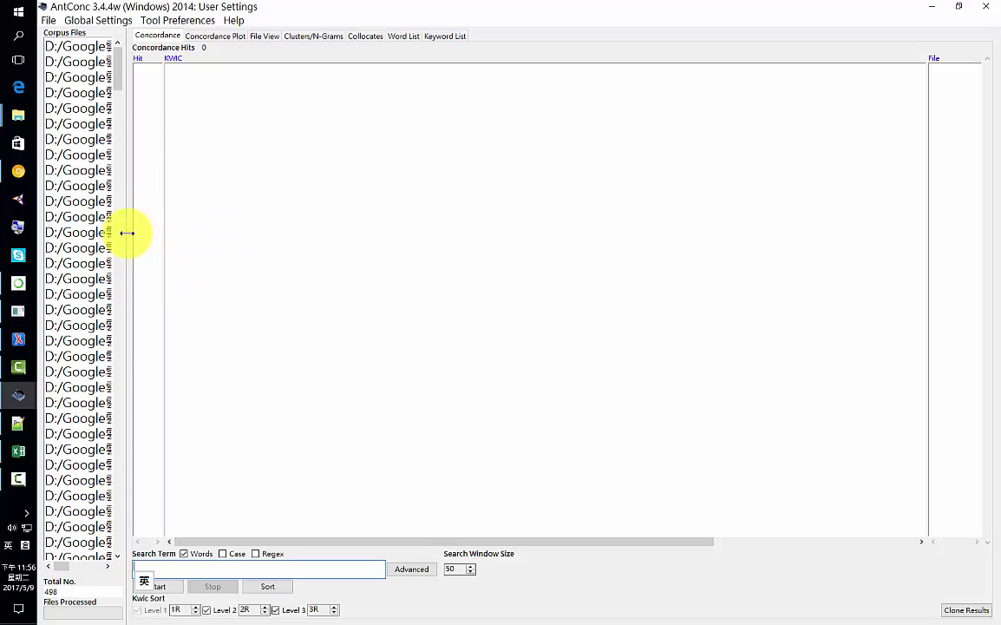
# - Widen the Corpus Files pane to read full paths, then narrow it so Concordance dominates
pyautogui.moveTo(129, 234)
pyautogui.mouseDown()
pyautogui.moveTo(238, 243)
pyautogui.moveTo(571, 201)
pyautogui.mouseUp()
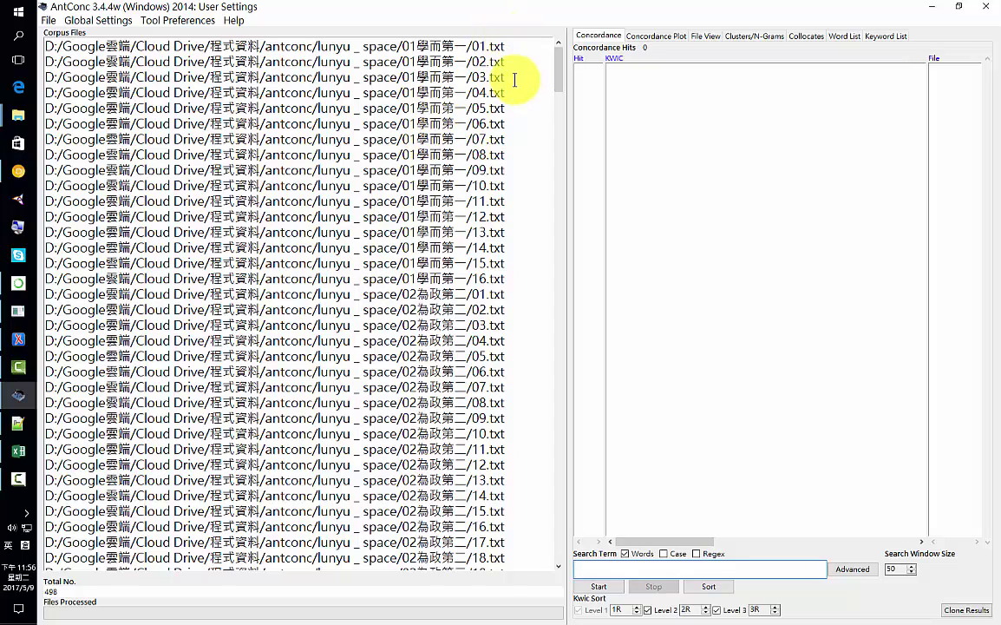
pyautogui.click(568, 265)
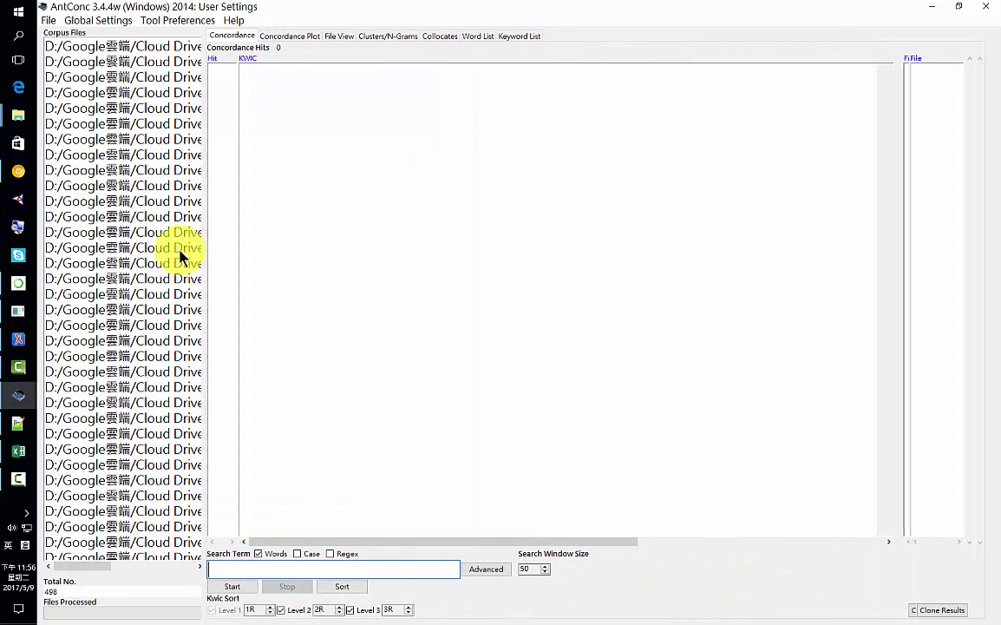
pyautogui.moveTo(568, 265); pyautogui.dragTo(162, 249)
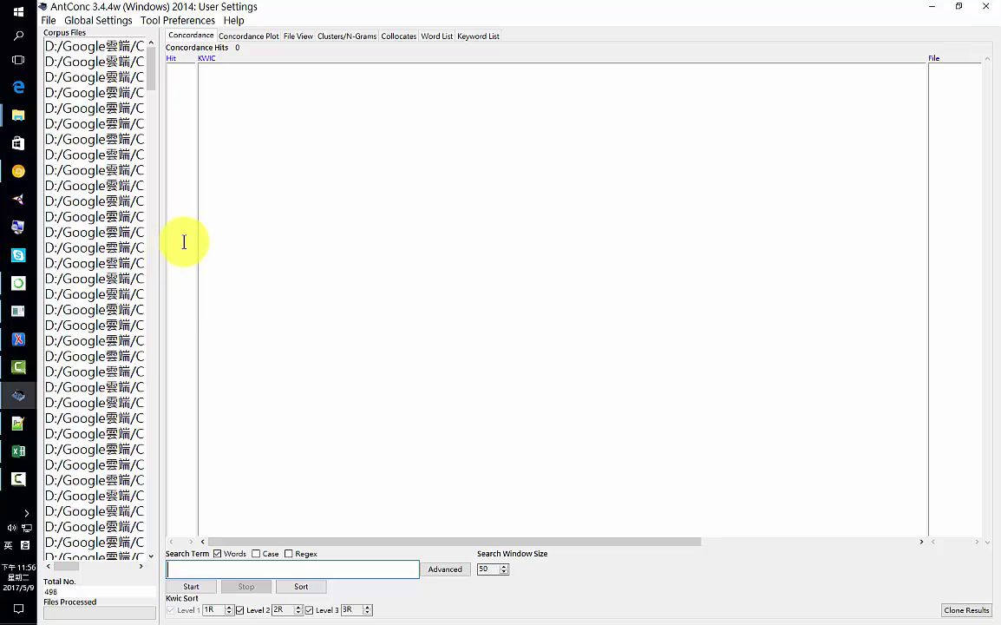
# - Generate an N-Grams list with min and max size 1, giving 1354 types led by 子
pyautogui.click(345, 38)
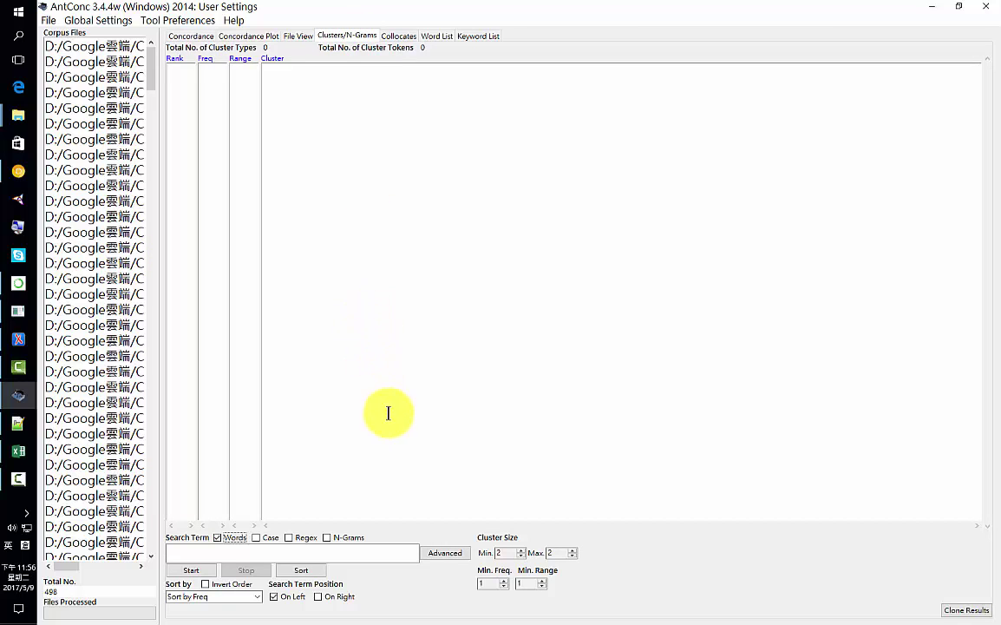
pyautogui.click(329, 542)
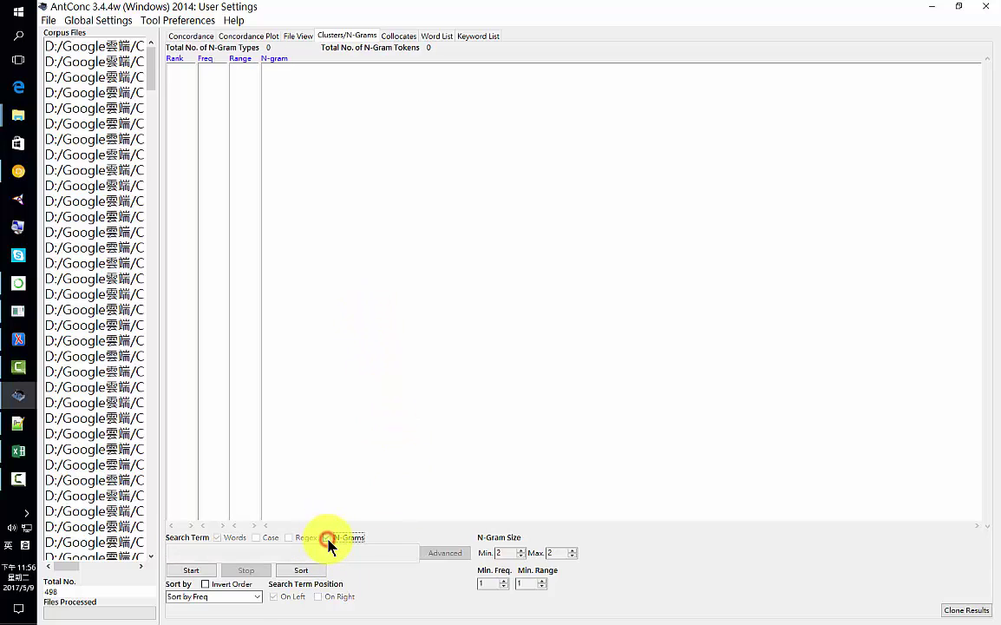
pyautogui.click(520, 556)
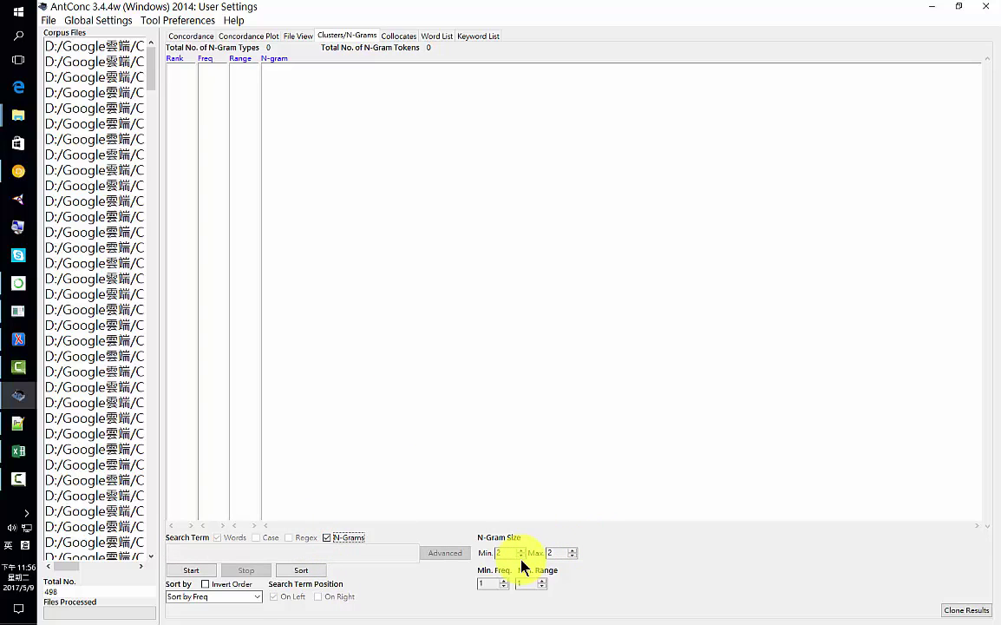
pyautogui.click(573, 556)
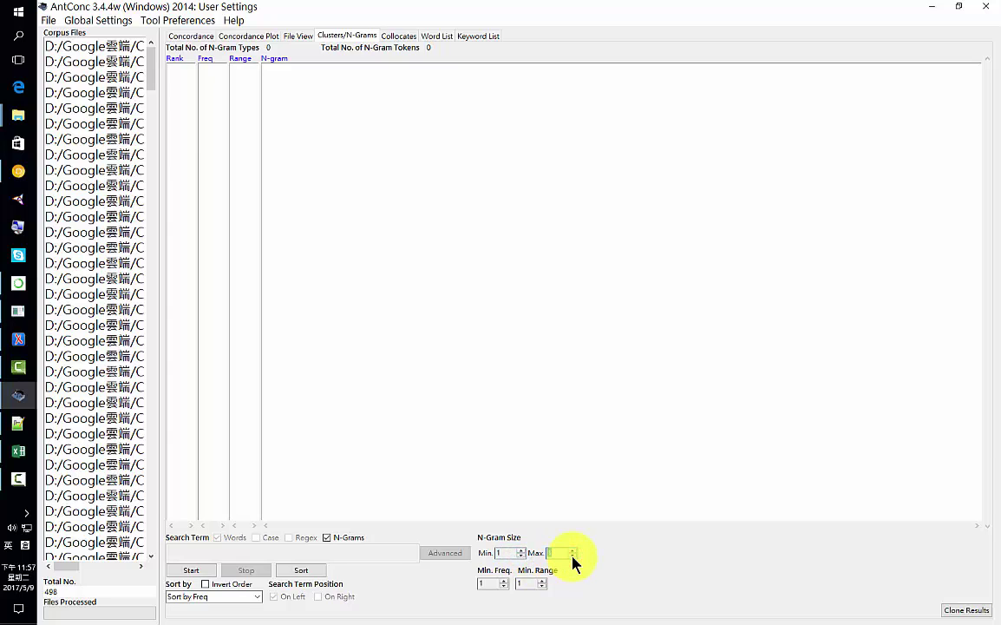
pyautogui.click(197, 571)
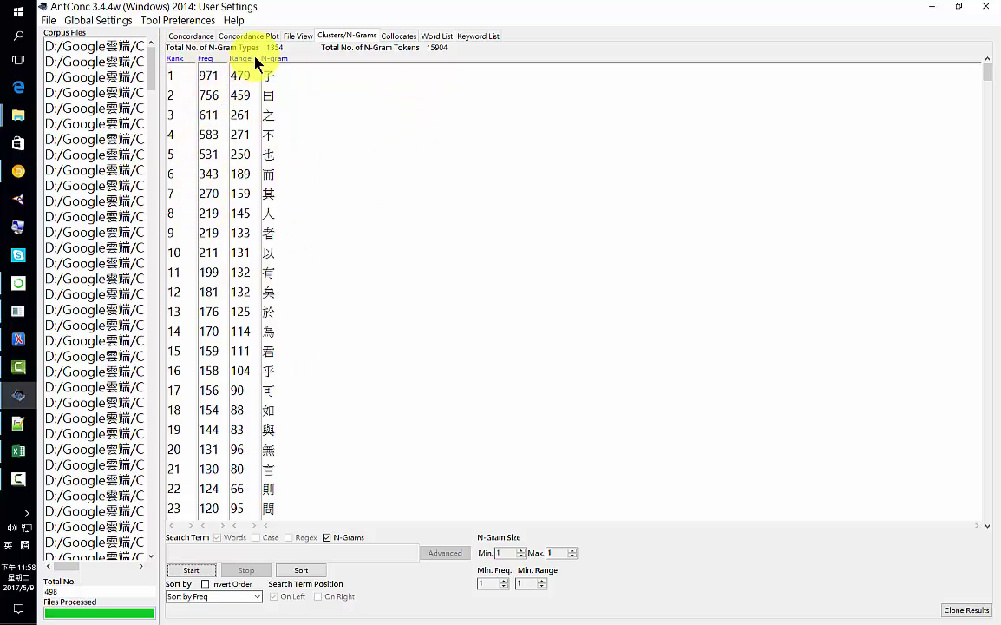
# - Save the n-gram output over antconc_results.txt and minimize AntConc
pyautogui.click(49, 21)
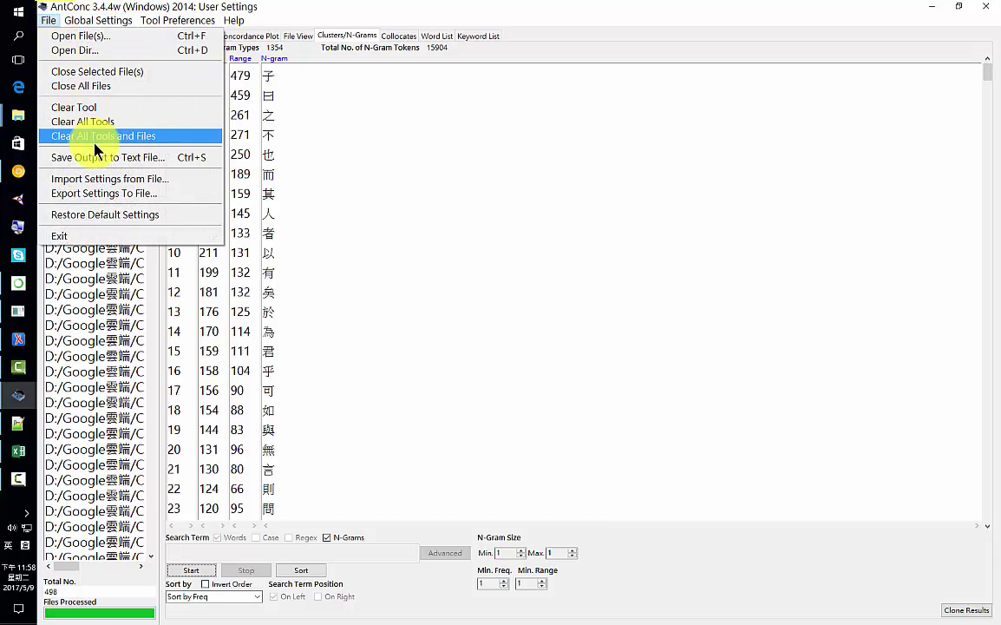
pyautogui.click(161, 158)
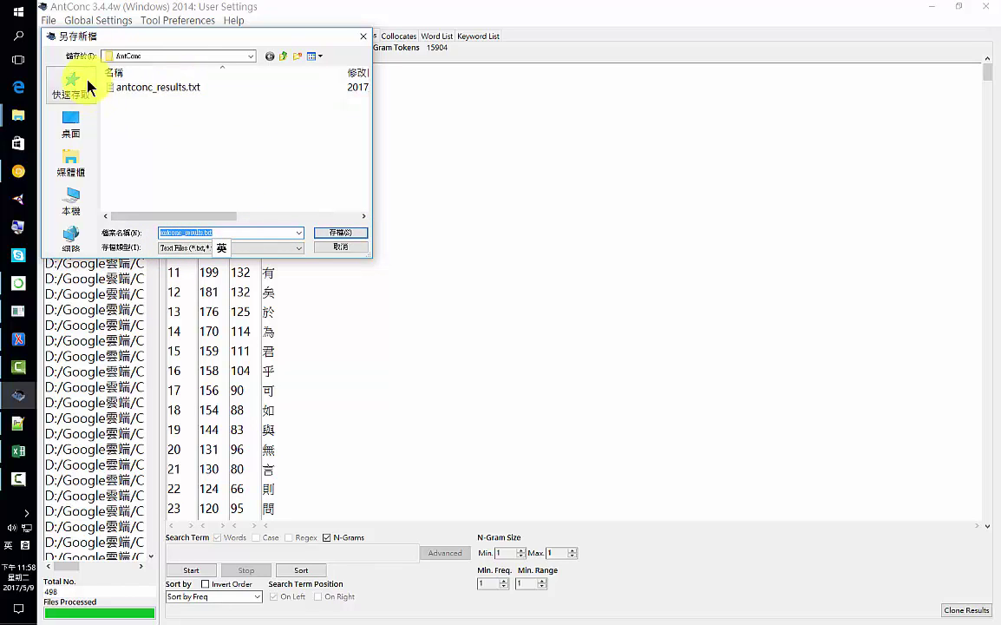
pyautogui.click(355, 232)
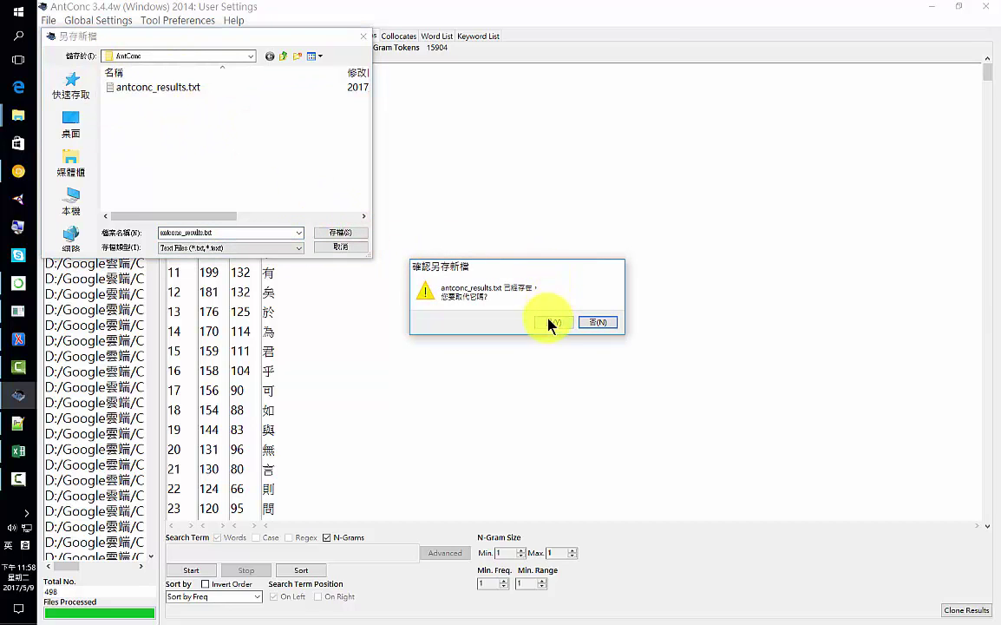
pyautogui.click(552, 322)
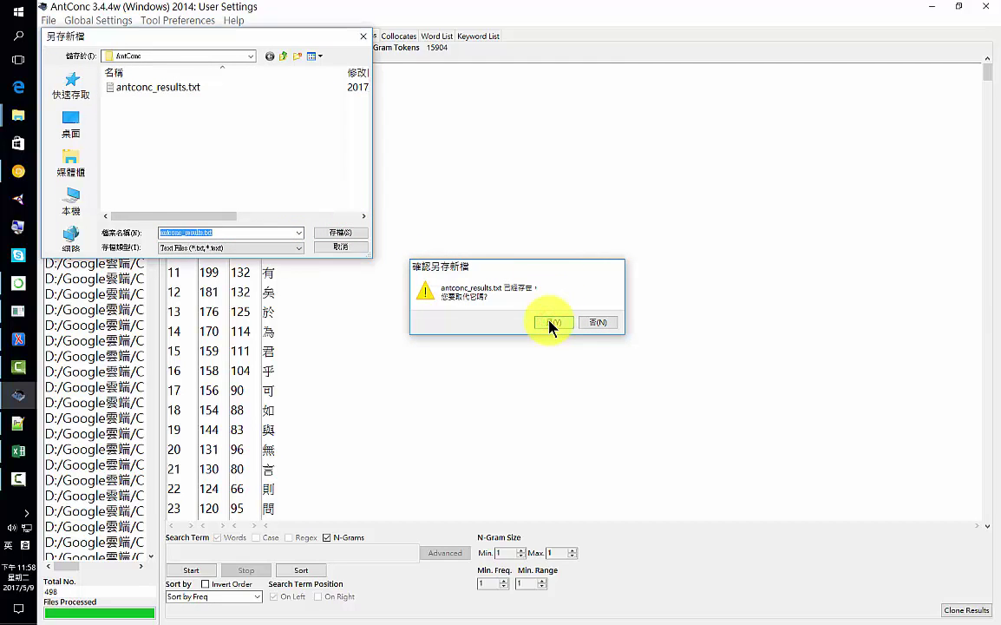
pyautogui.click(931, 7)
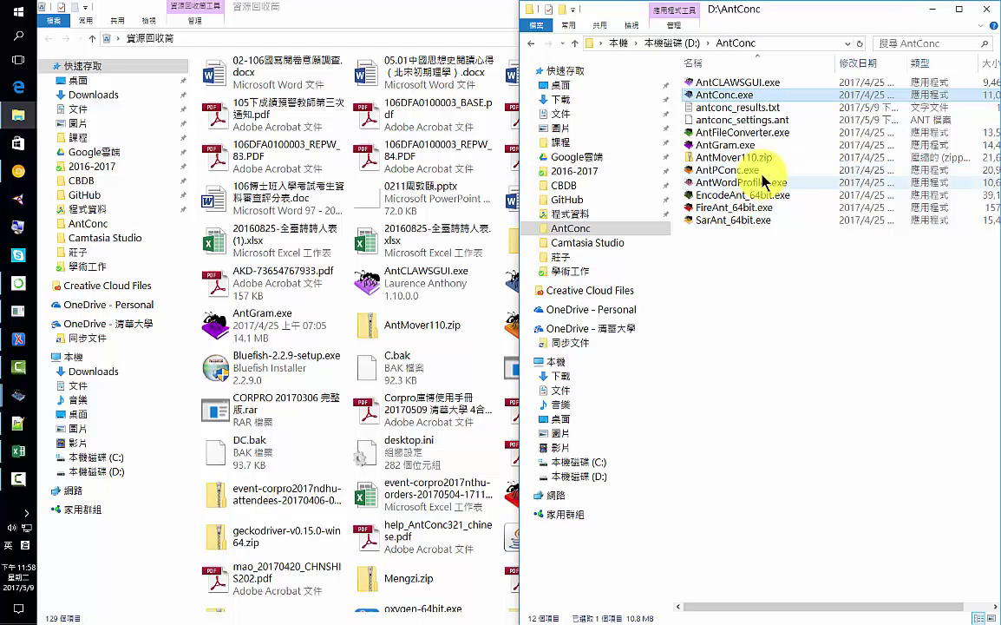
# - Open antconc_results.txt in Notepad++ and reload it with the new results
pyautogui.rightClick(752, 108)
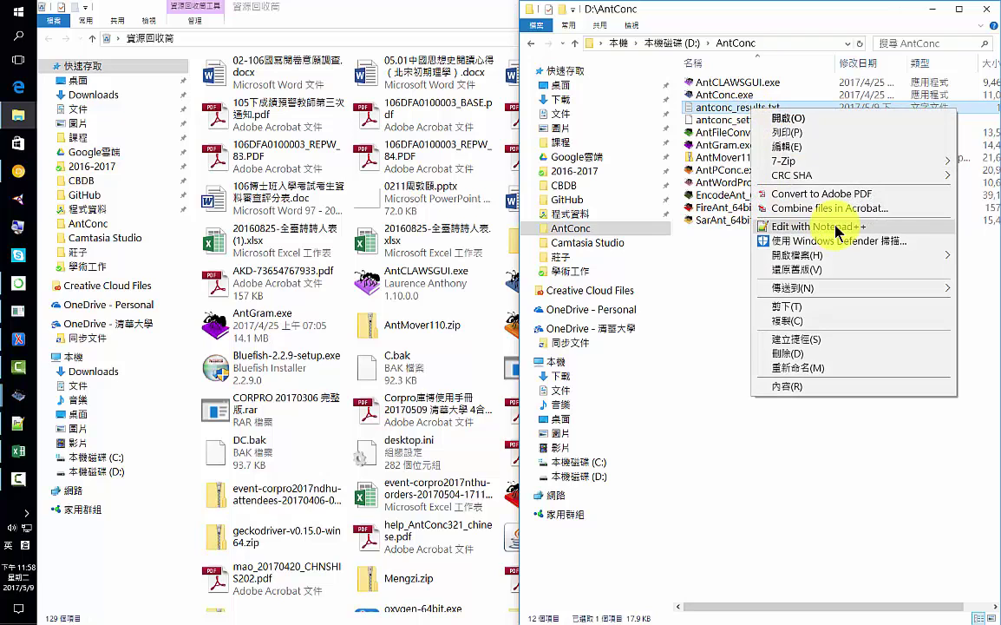
pyautogui.click(836, 227)
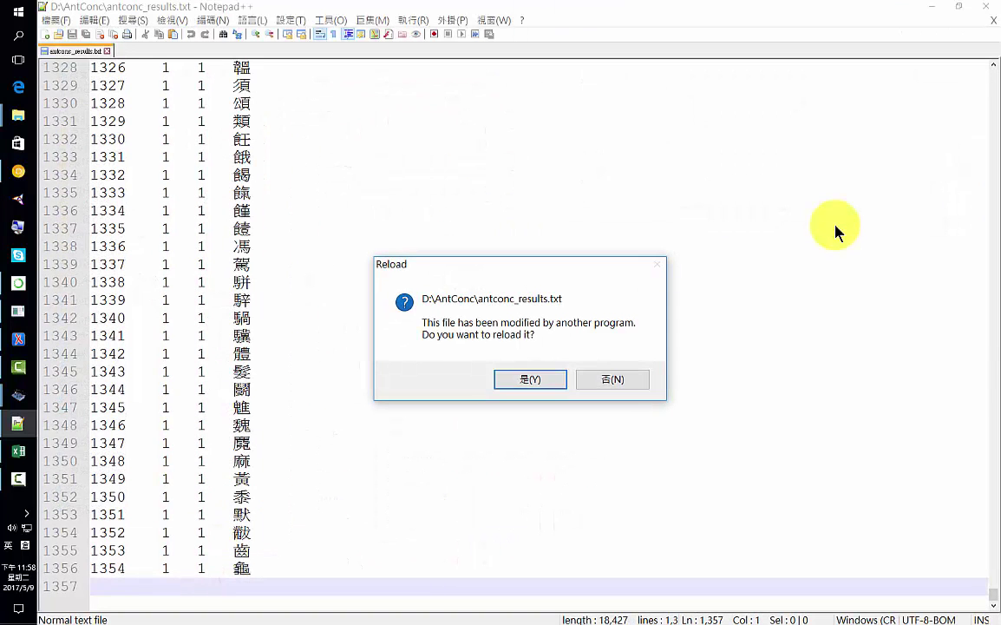
pyautogui.click(538, 382)
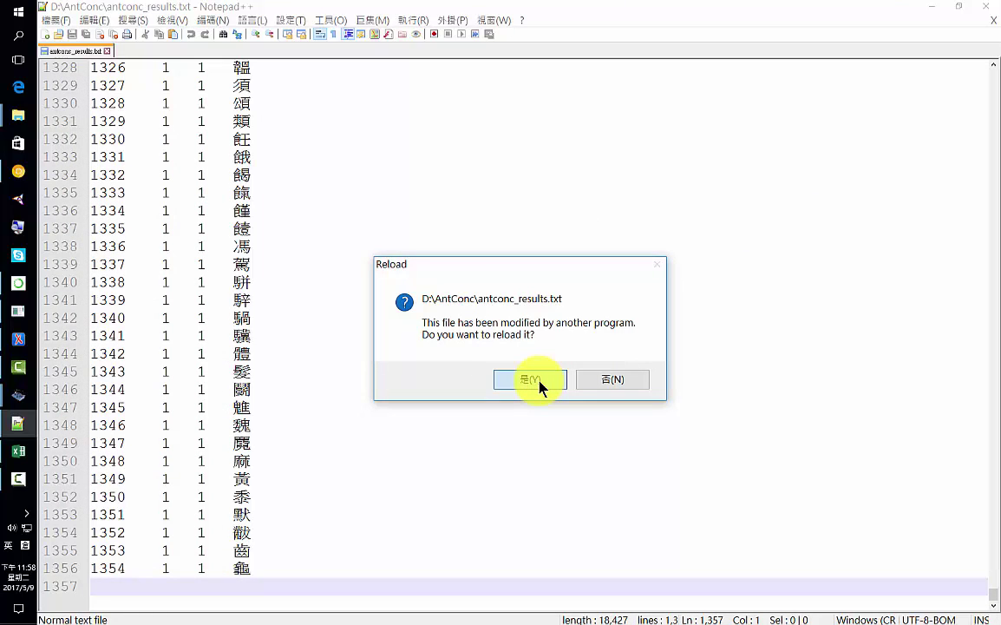
pyautogui.click(538, 381)
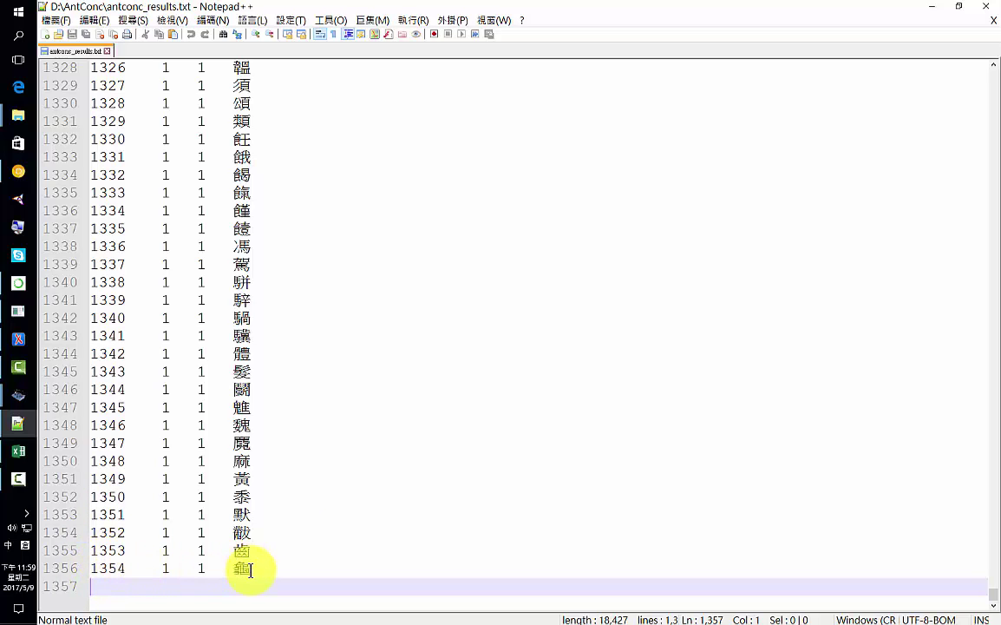
# - Select all text from line 3 to the end of the file
pyautogui.hotkey('ctrl', 'Home')
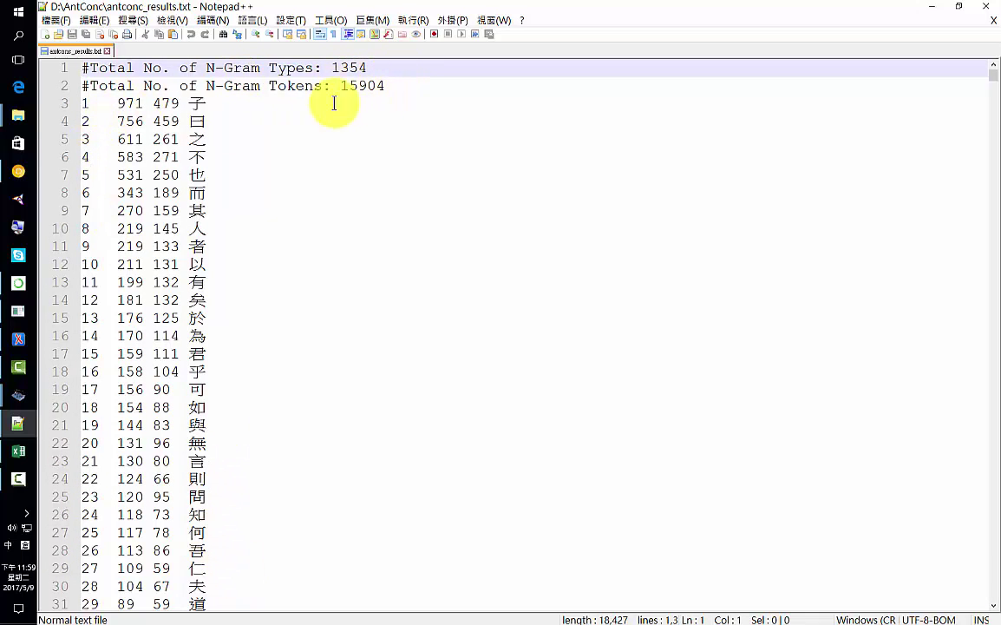
pyautogui.click(83, 103)
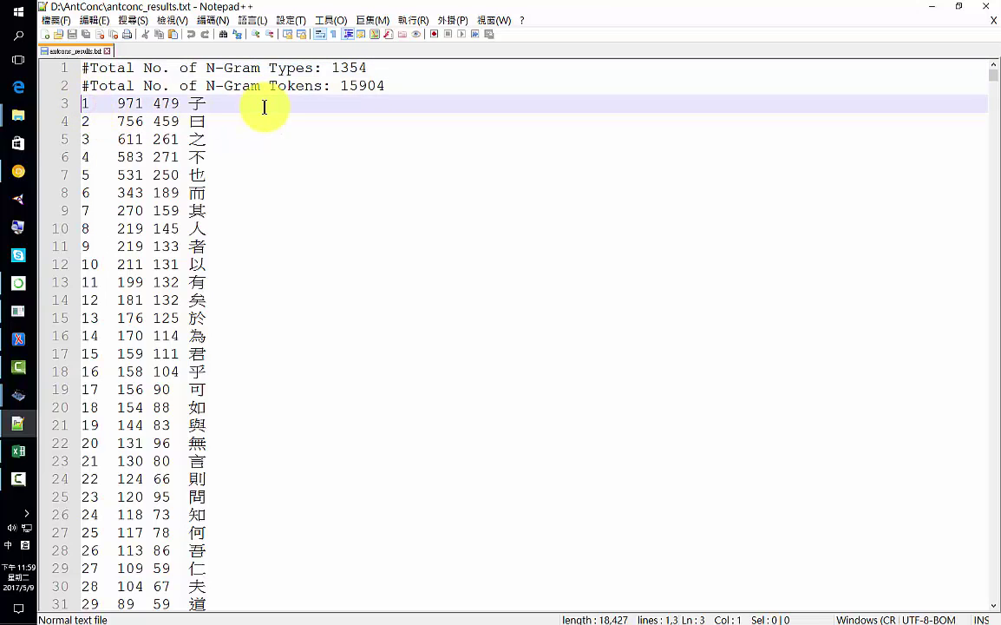
pyautogui.hotkey('ctrl', 'shift', 'End')
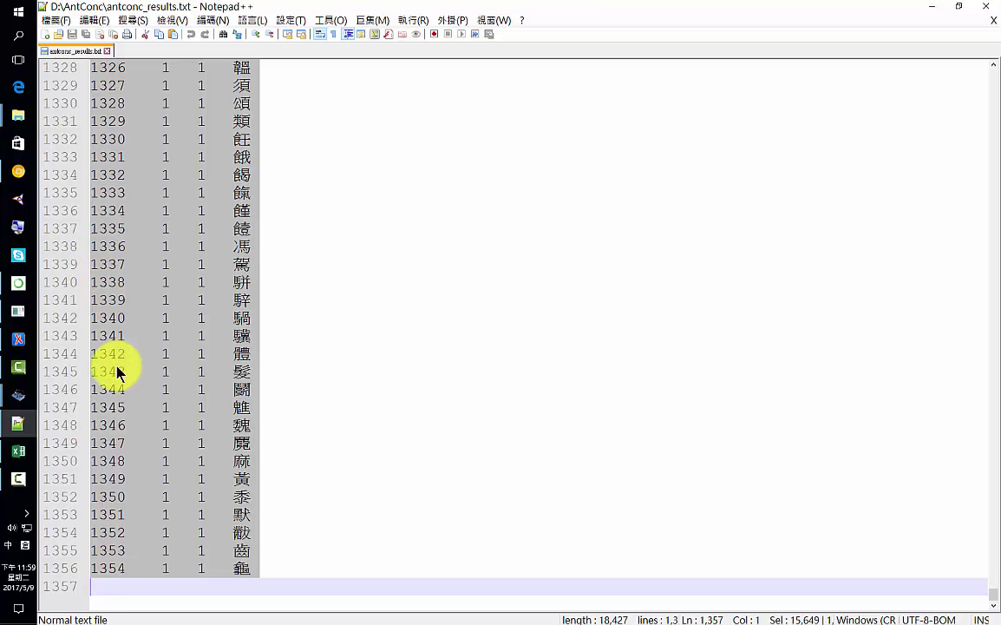
# - Add a new worksheet in Excel and paste the n-gram data starting at A2
pyautogui.click(19, 454)
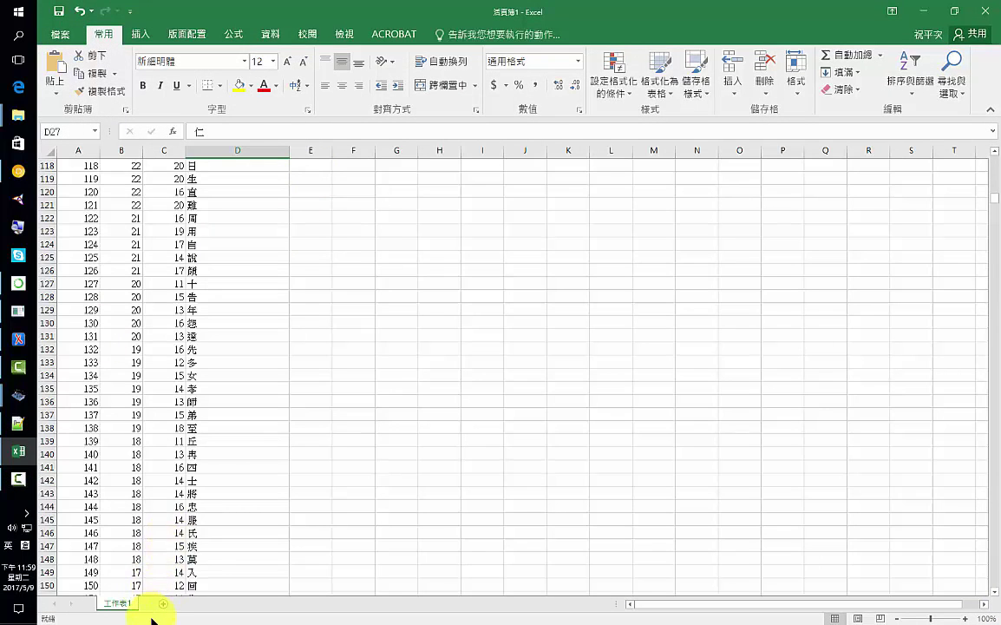
pyautogui.click(163, 603)
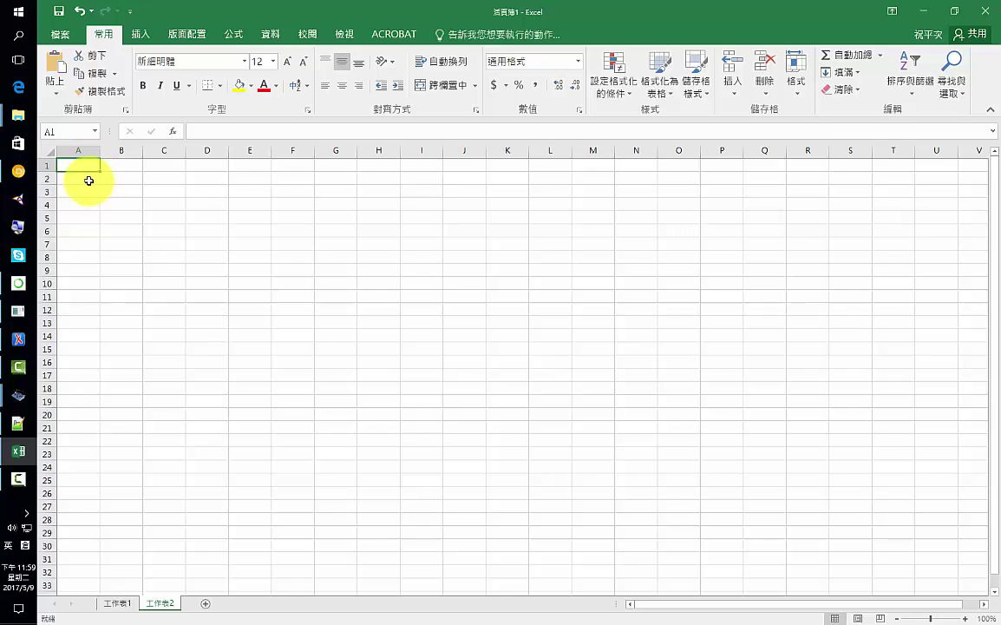
pyautogui.click(88, 181)
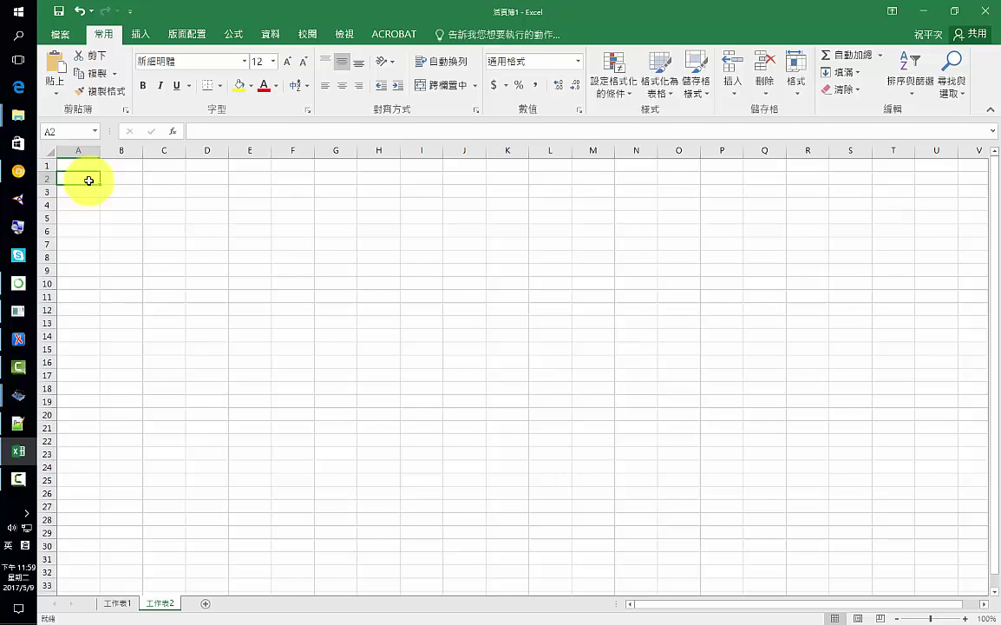
pyautogui.hotkey('ctrl', 'v')
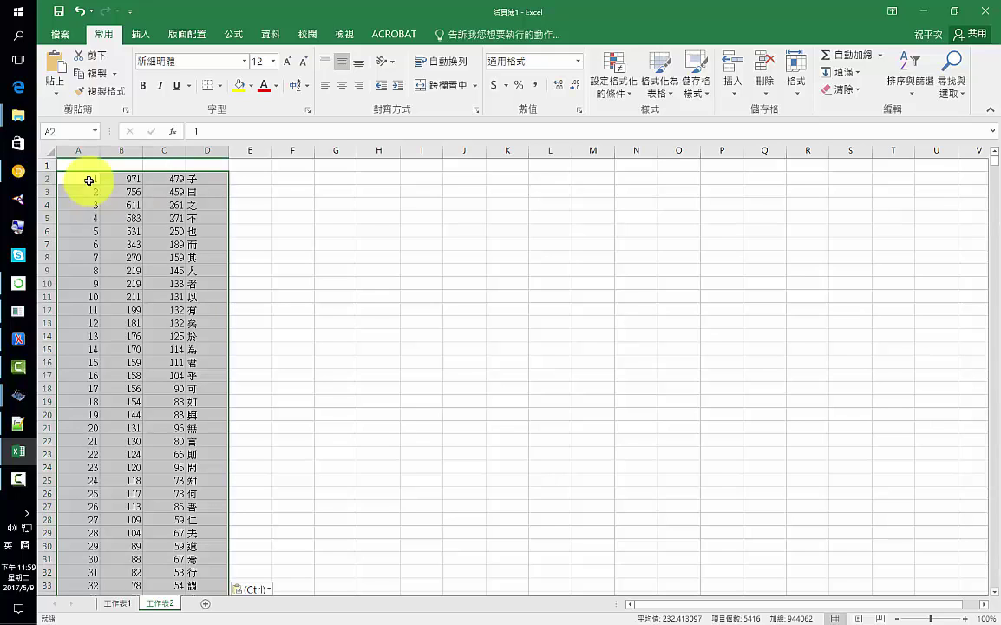
# - Enter headers 排序 in A1 and 字頻 in B1
pyautogui.click(84, 167)
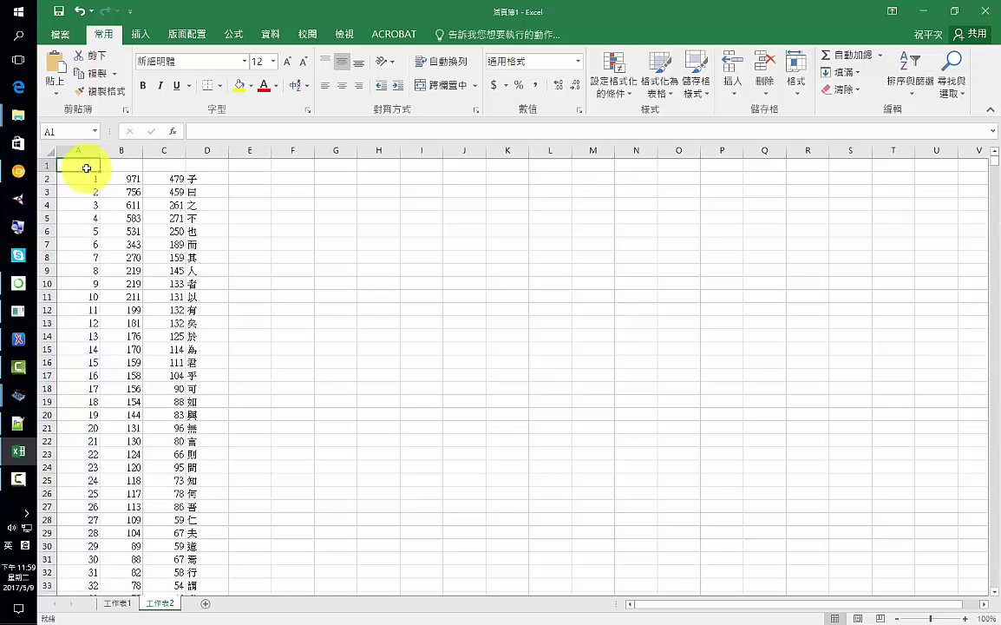
pyautogui.write('q')
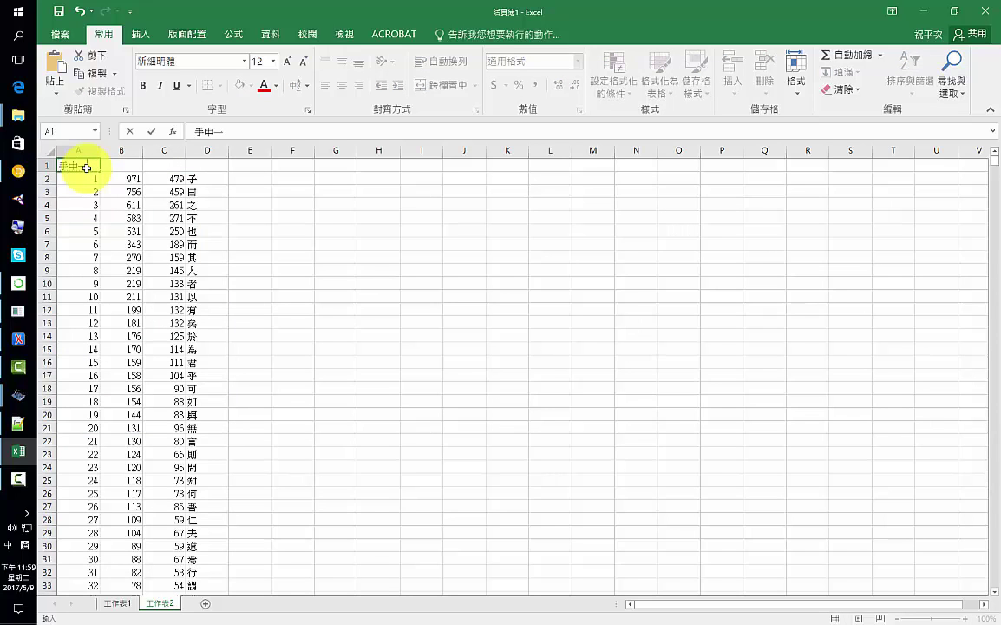
pyautogui.write('排戈弓n')
pyautogui.press('space')
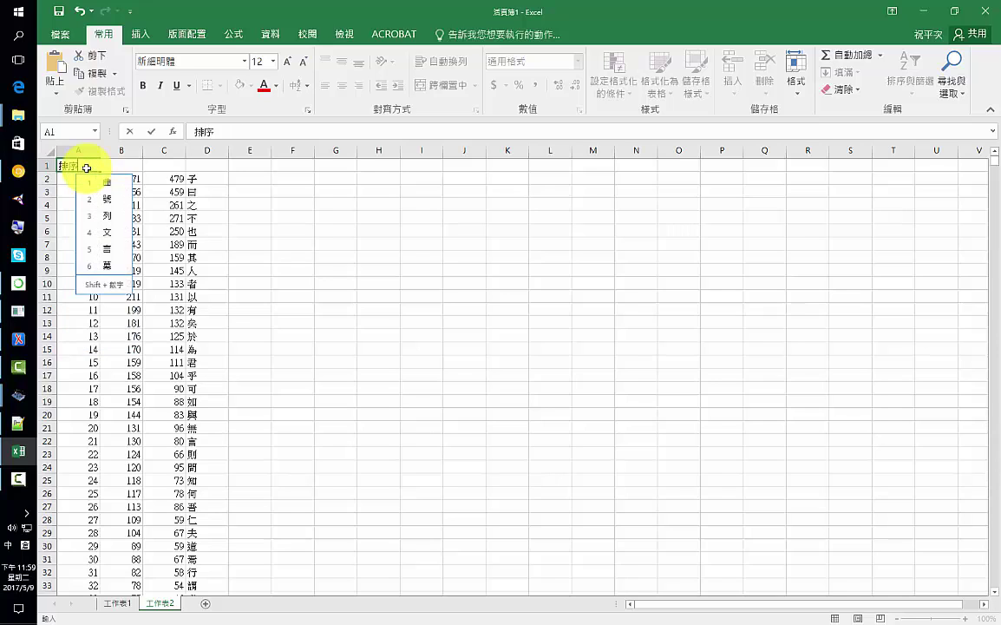
pyautogui.press('Tab')
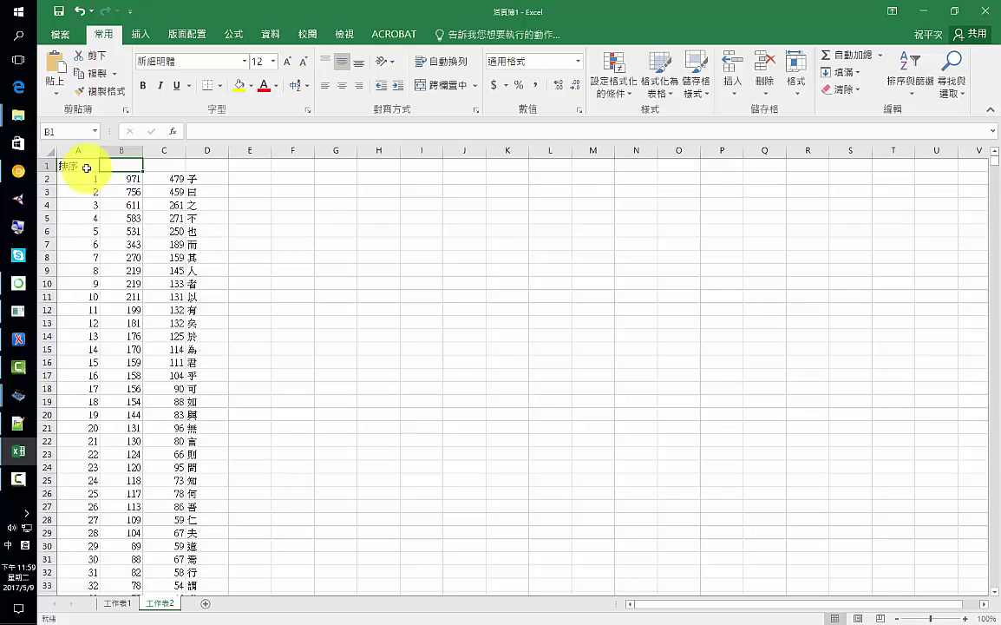
pyautogui.write('字jnd ')
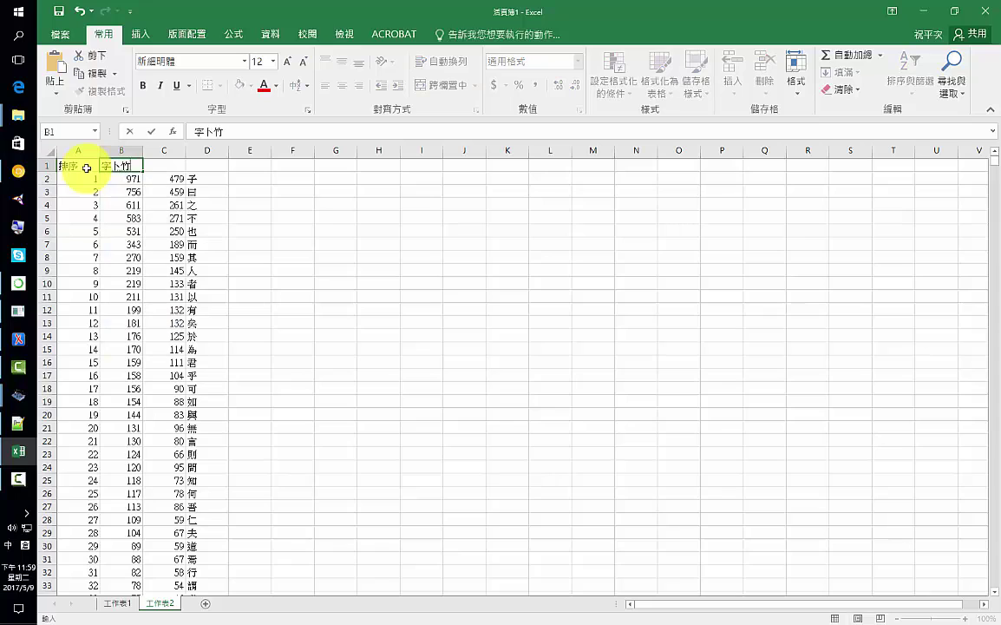
pyautogui.write('yhmbc')
pyautogui.press('space')
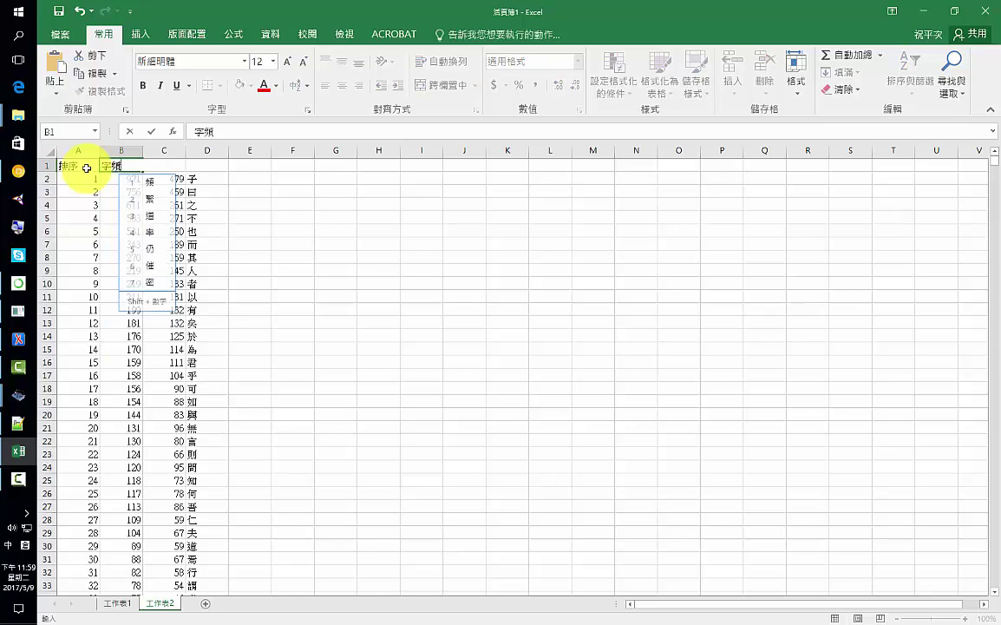
pyautogui.press('Return')
pyautogui.press('Return')
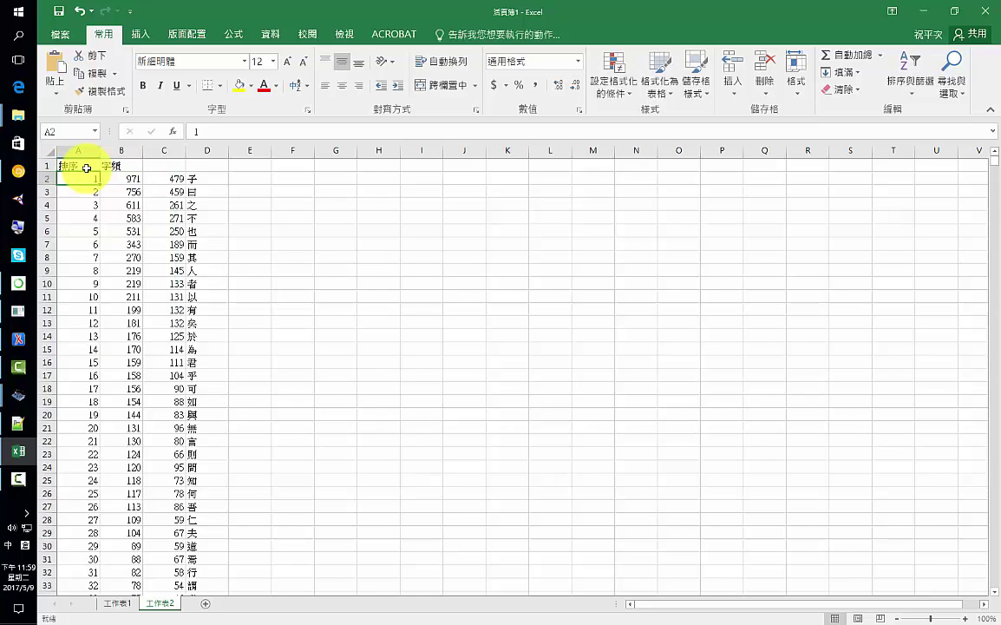
# - Enter headers 篇數 in C1 and 字詞 in D1
pyautogui.press('Up')
pyautogui.press('Right')
pyautogui.press('Right')
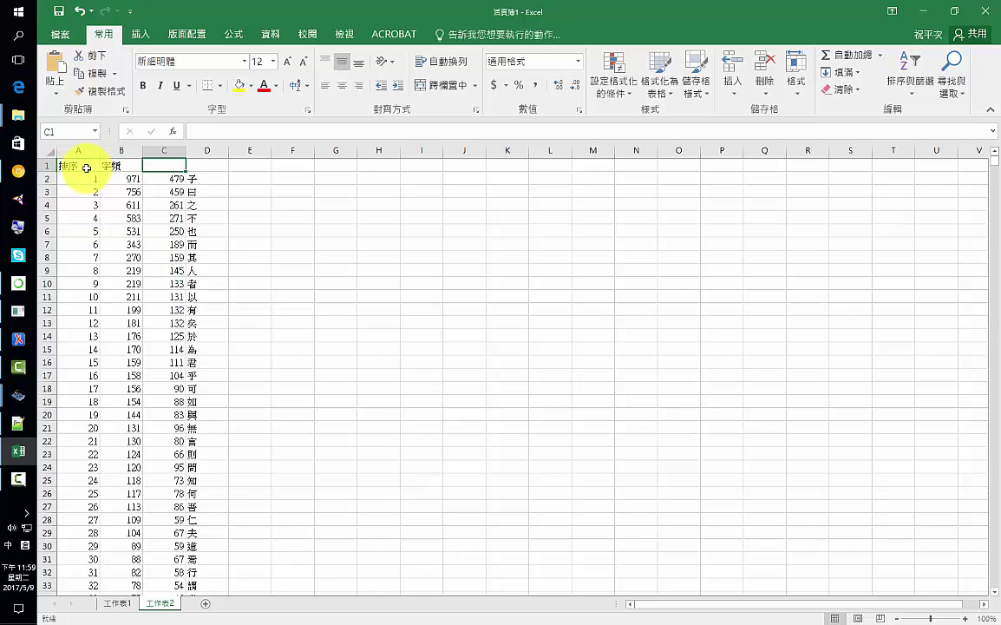
pyautogui.write('hhsb ')
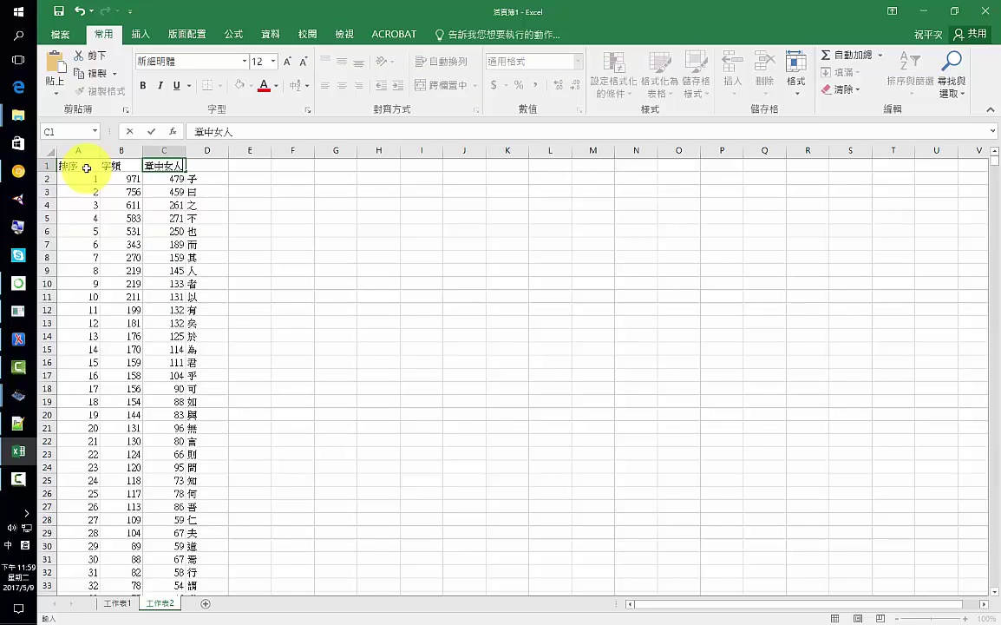
pyautogui.write('lvok')
pyautogui.press('Return')
pyautogui.press('Right')
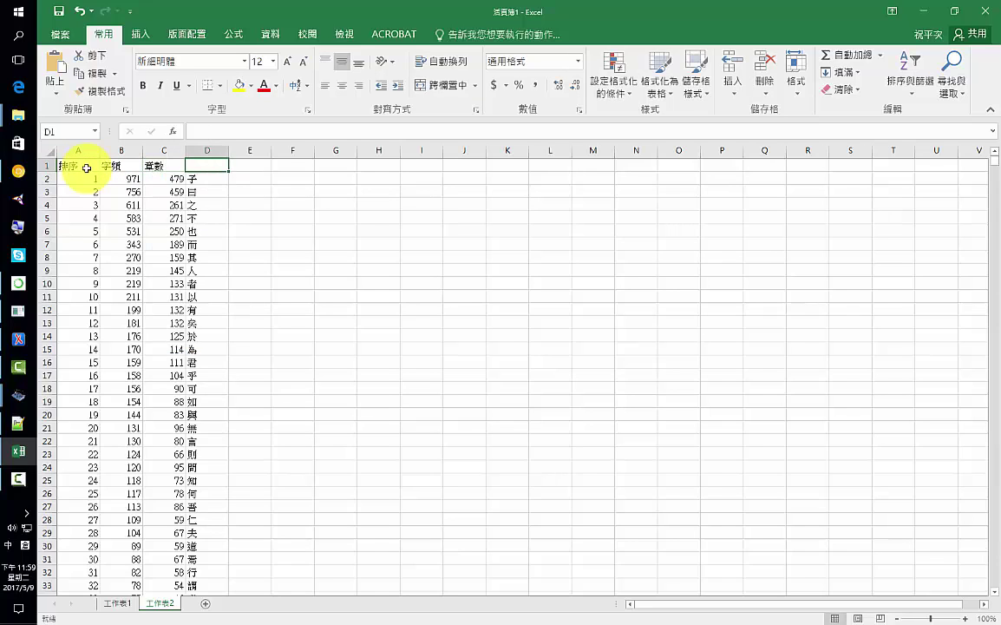
pyautogui.write('jnd ')
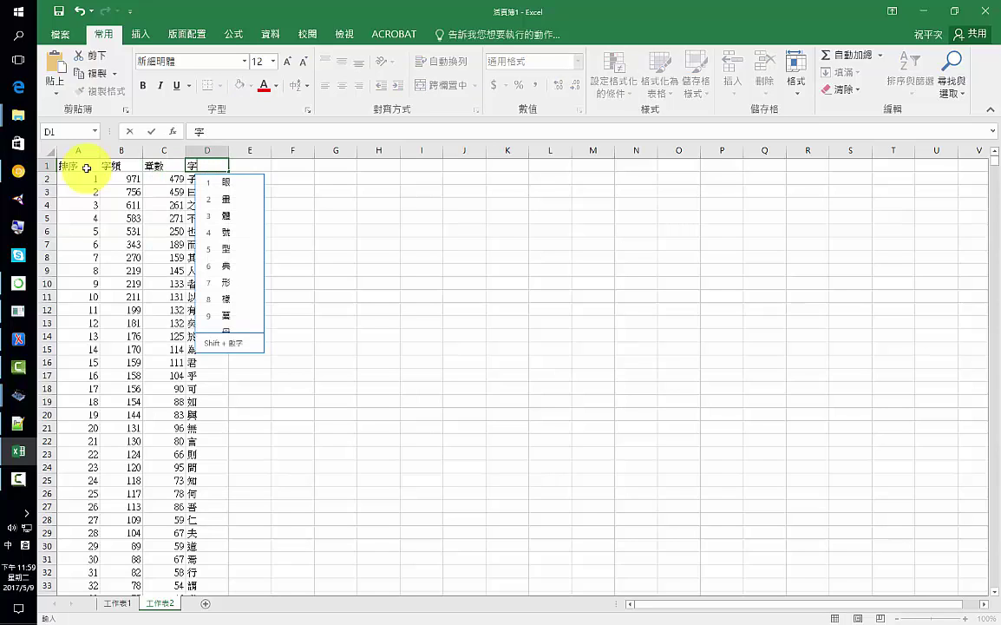
pyautogui.write('yrsmr')
pyautogui.press('space')
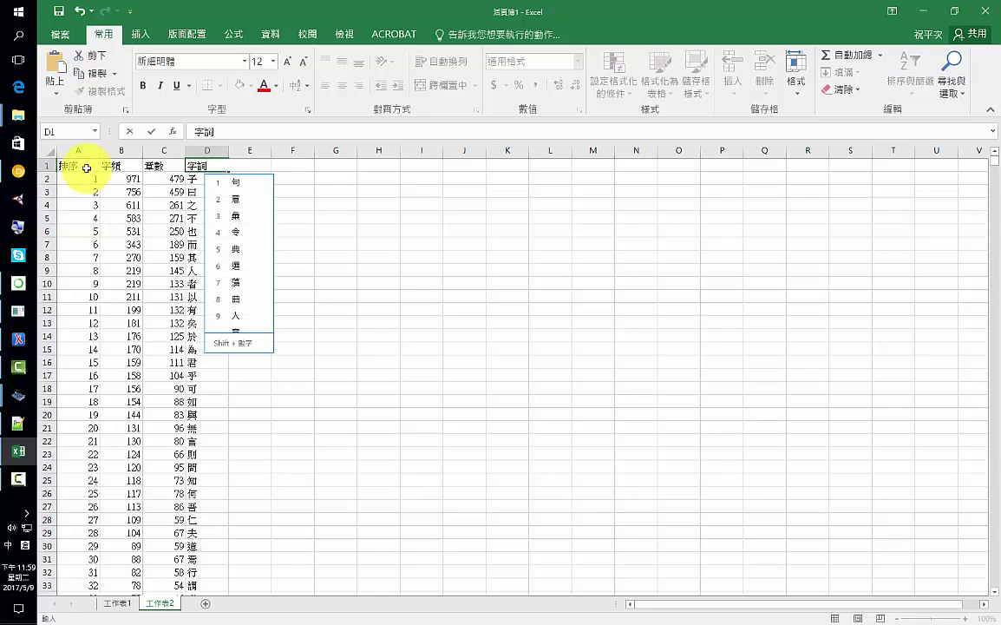
pyautogui.press('Escape')
pyautogui.press('Return')
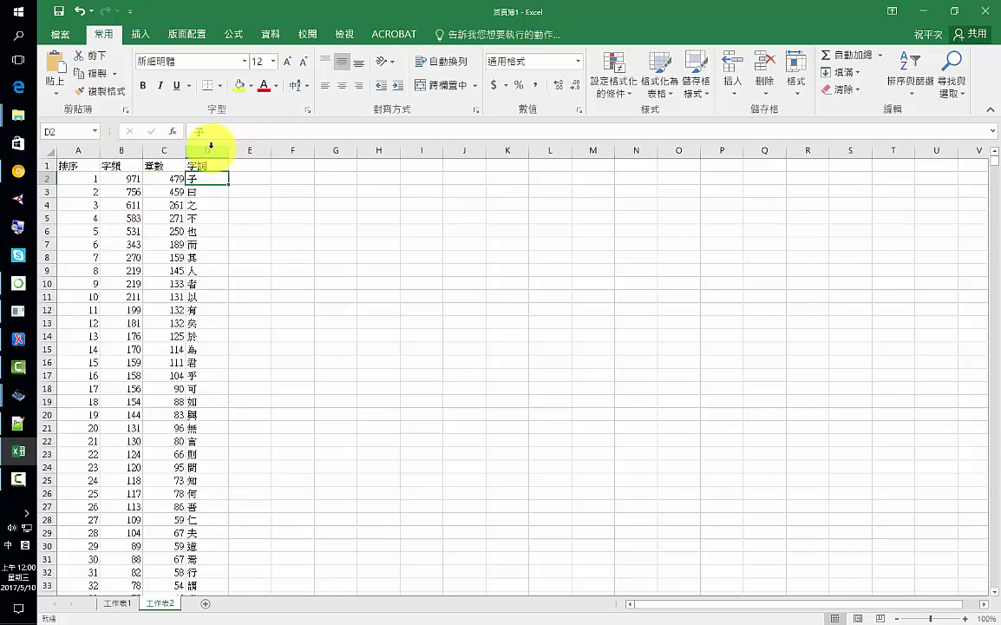
# - Enter the header 選取 in cell E1
pyautogui.click(256, 167)
pyautogui.write('卜口山')
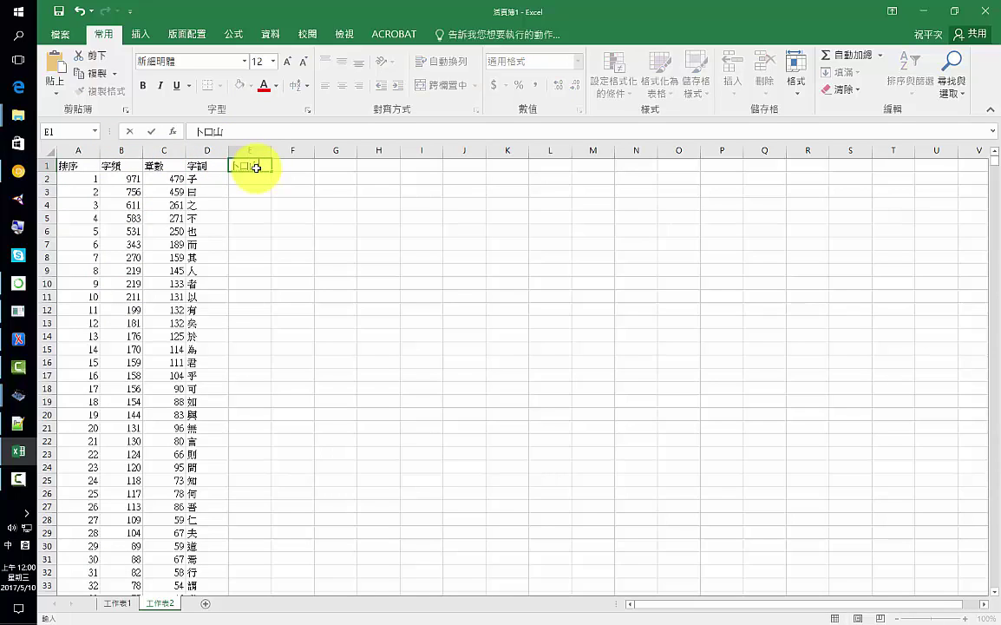
pyautogui.write('=countif')
pyautogui.press('Escape')
pyautogui.write('選取')
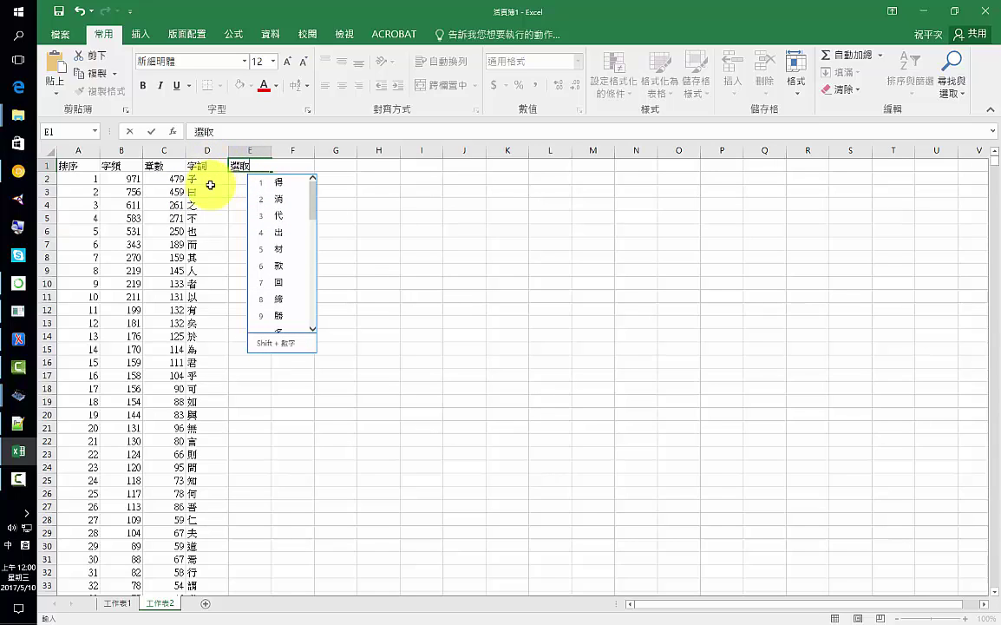
pyautogui.click(218, 183)
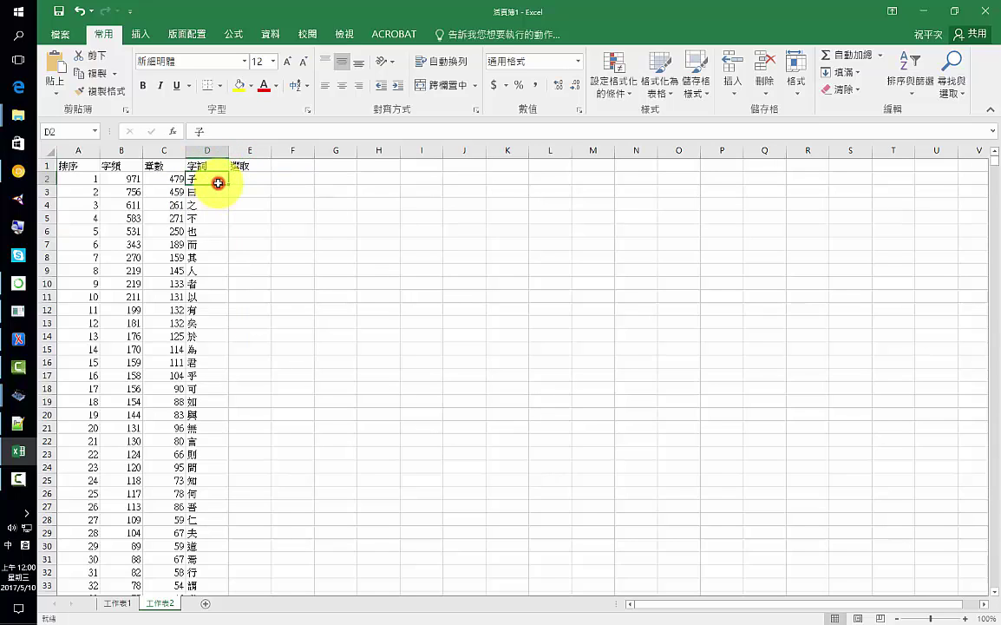
pyautogui.click(343, 34)
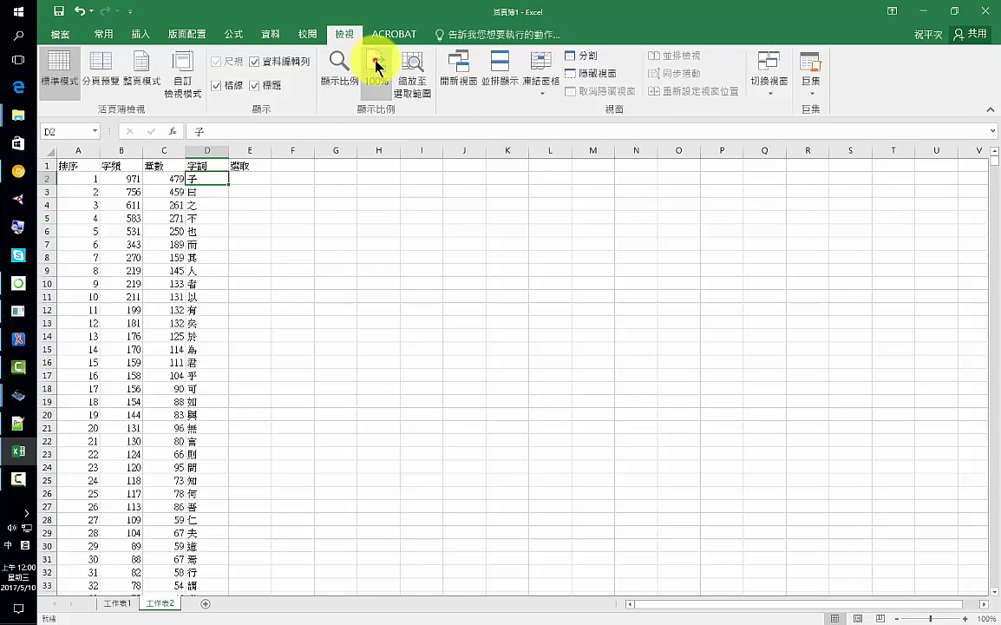
# - Set the sheet zoom to 200%
pyautogui.click(341, 65)
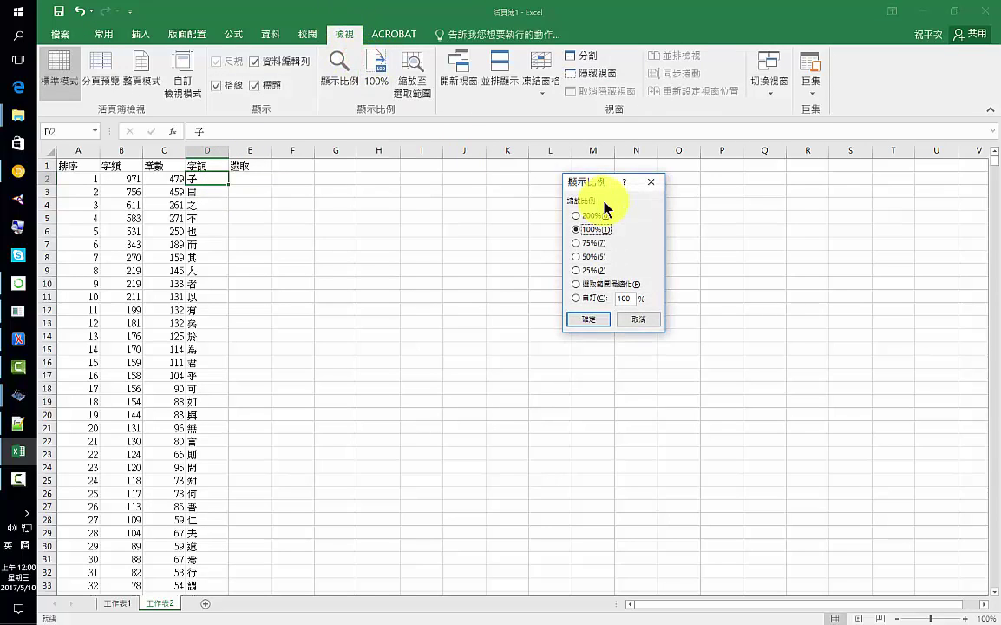
pyautogui.click(593, 215)
pyautogui.click(597, 321)
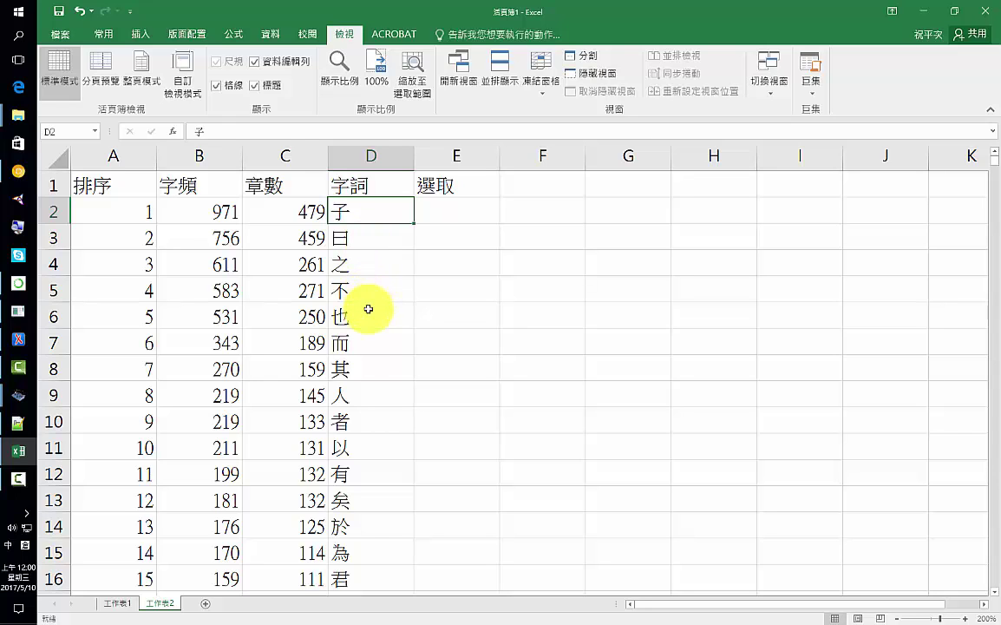
pyautogui.scroll(-1, 371, 353)
pyautogui.scroll(-1, 371, 353)
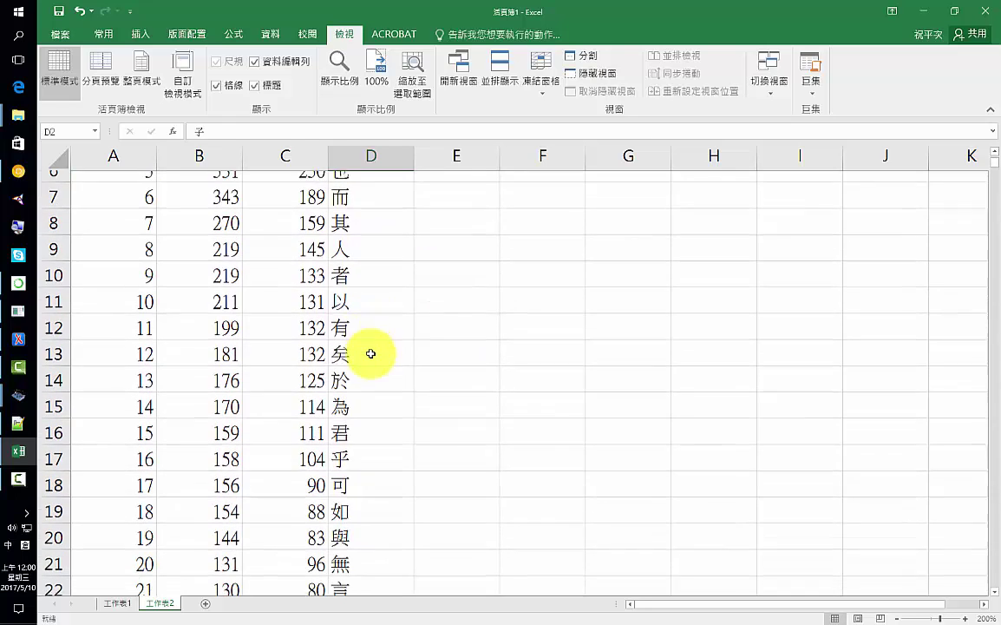
pyautogui.scroll(-1, 371, 356)
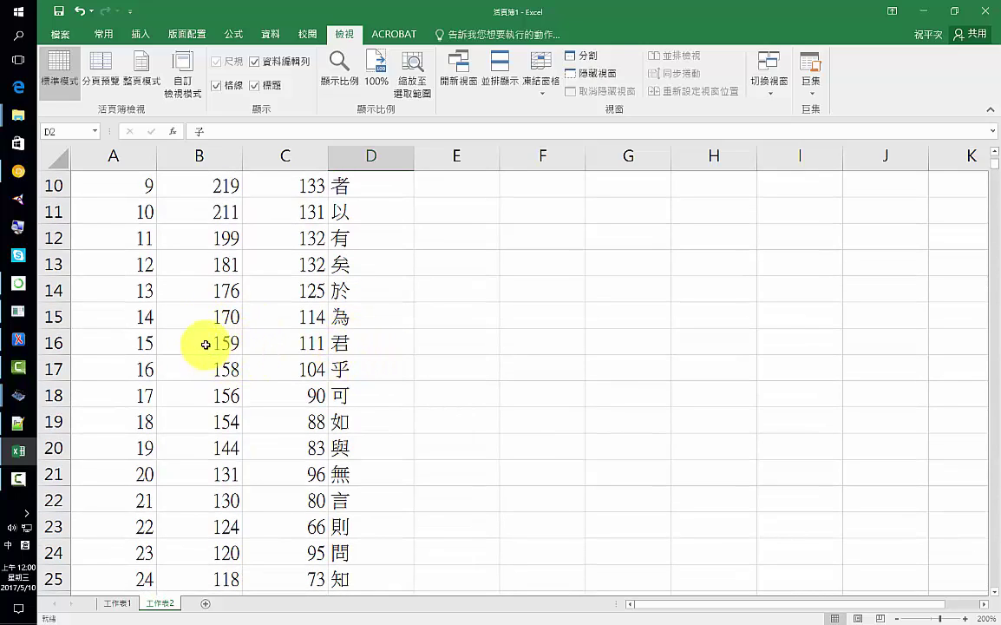
# - Locate 君 in D16 and select cell E16 beside it
pyautogui.click(371, 343)
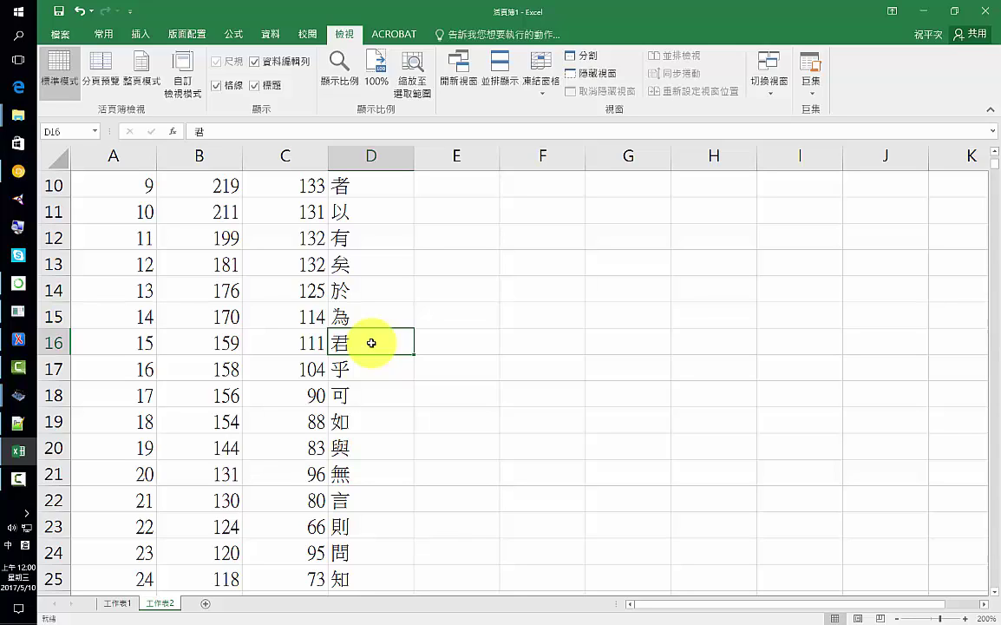
pyautogui.scroll(3, 374, 344)
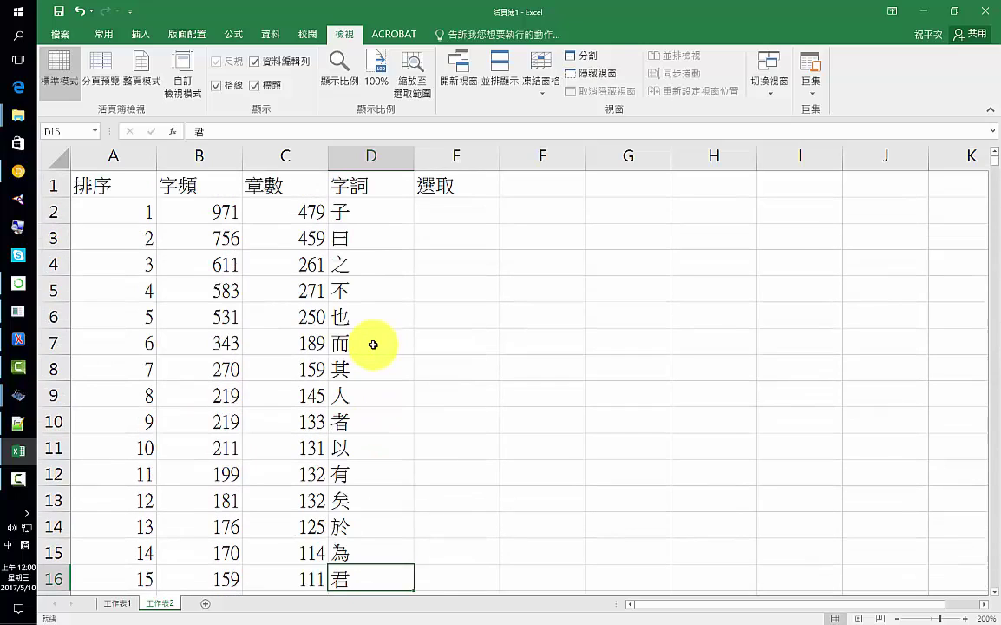
pyautogui.scroll(-2, 374, 344)
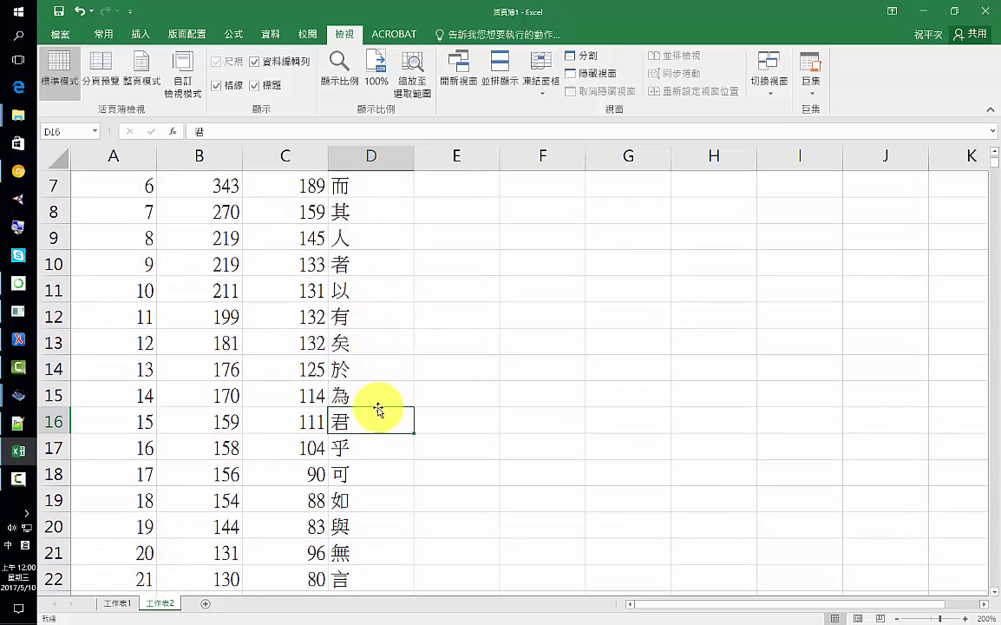
pyautogui.scroll(-1, 378, 404)
pyautogui.scroll(1, 374, 396)
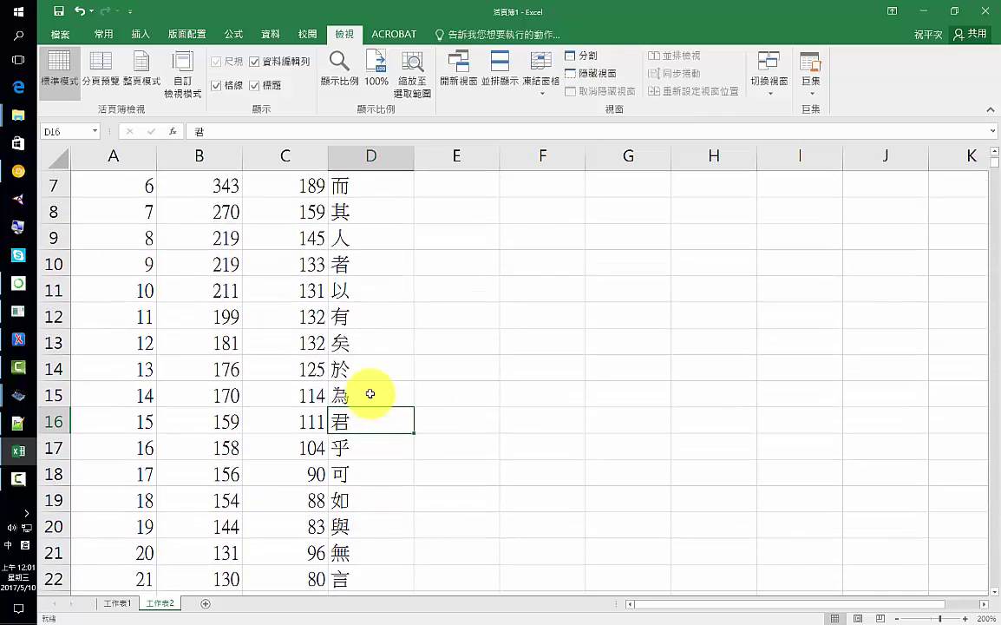
pyautogui.scroll(1, 371, 394)
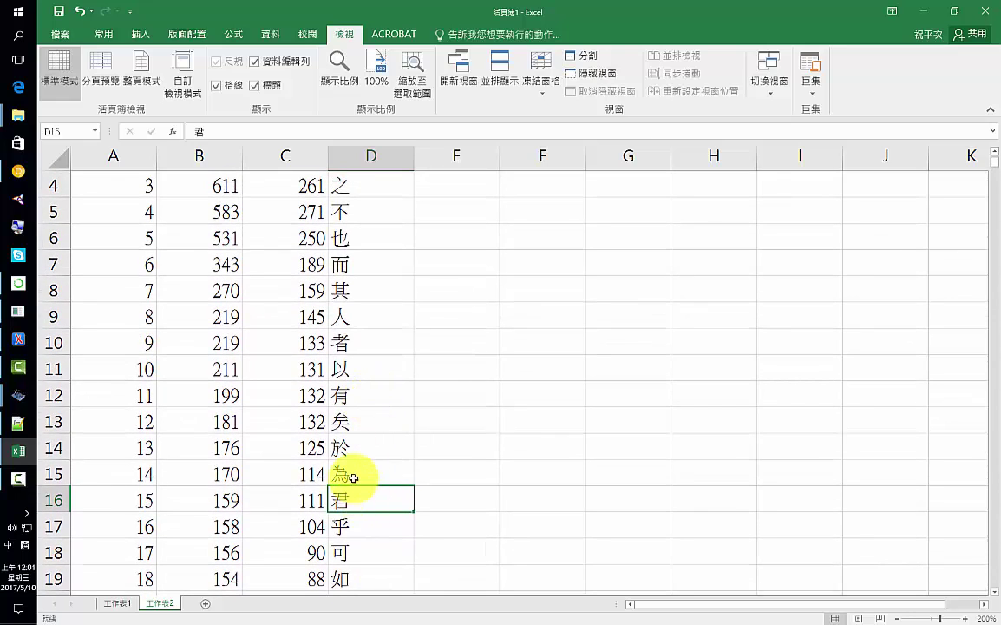
pyautogui.scroll(1, 386, 438)
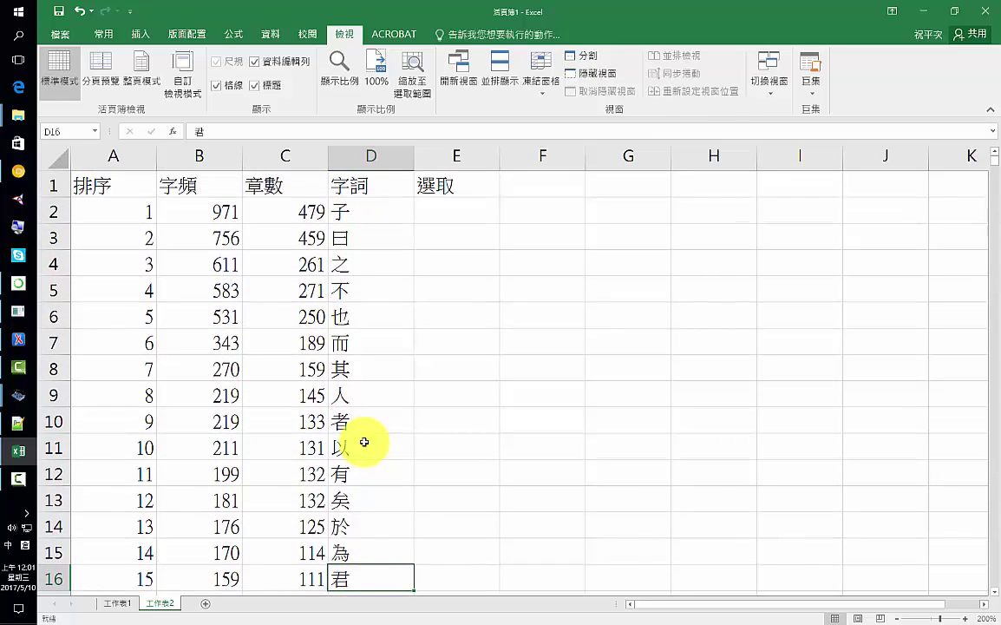
pyautogui.scroll(-1, 365, 443)
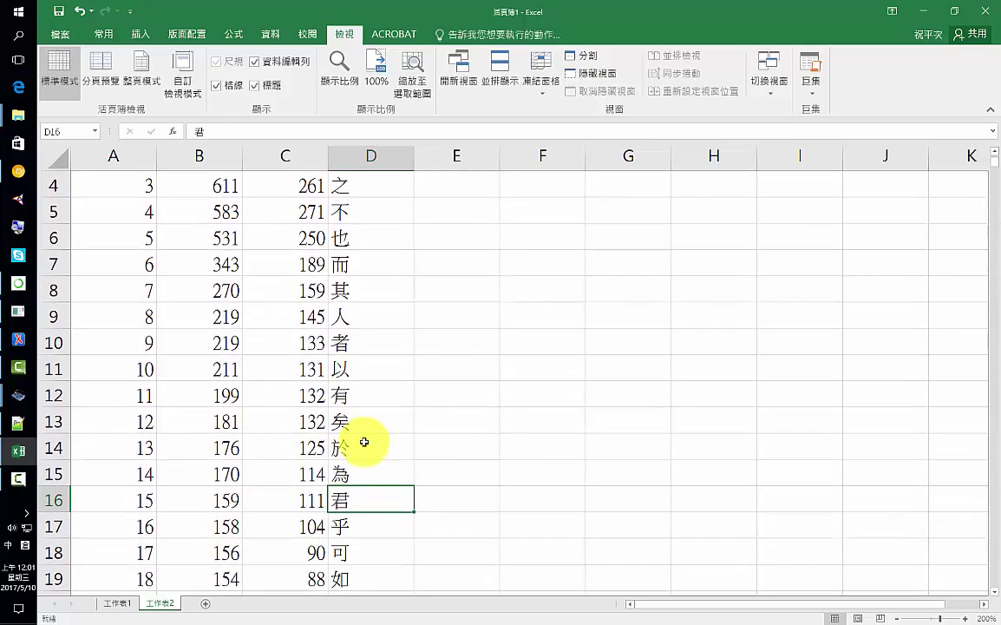
pyautogui.scroll(-2, 367, 441)
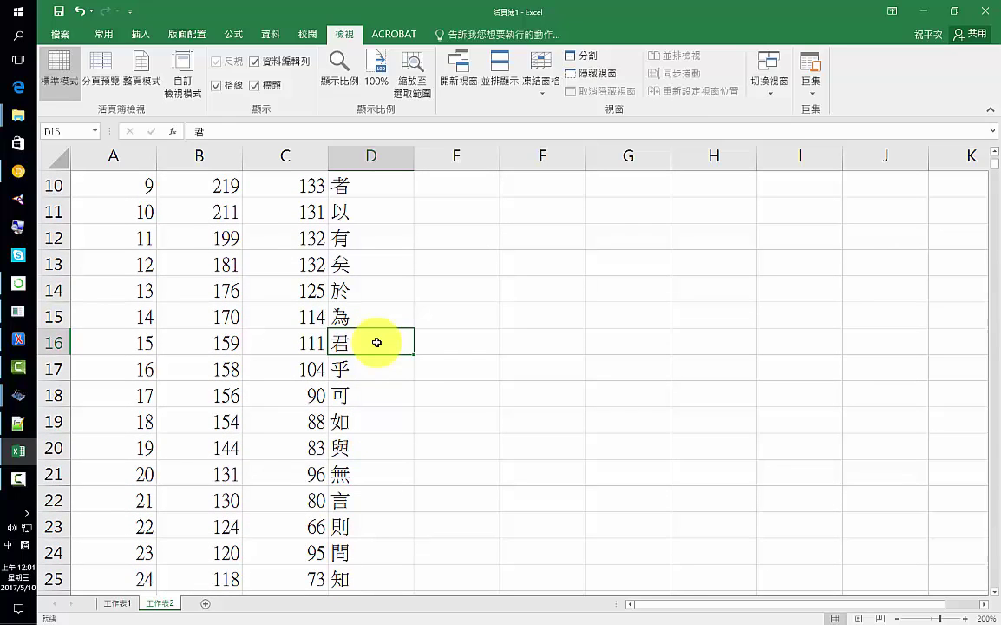
pyautogui.doubleClick(377, 343)
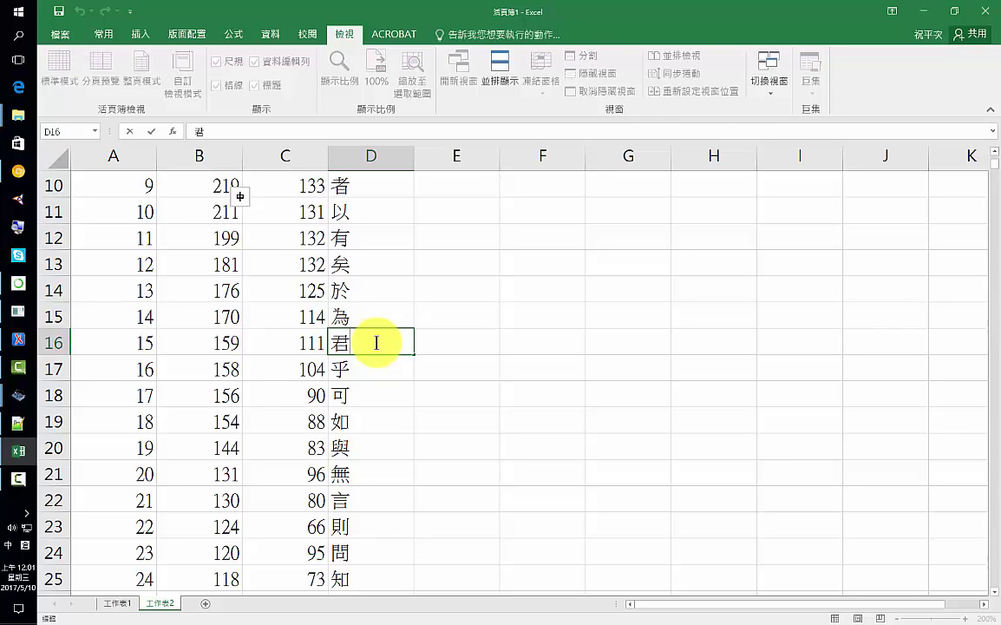
pyautogui.scroll(3, 456, 322)
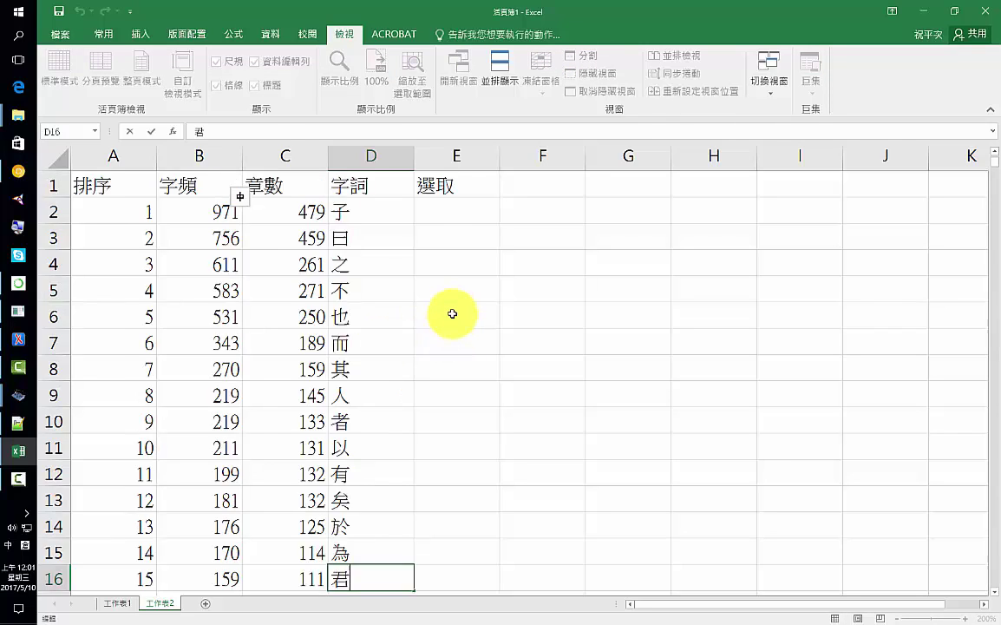
pyautogui.scroll(-2, 448, 394)
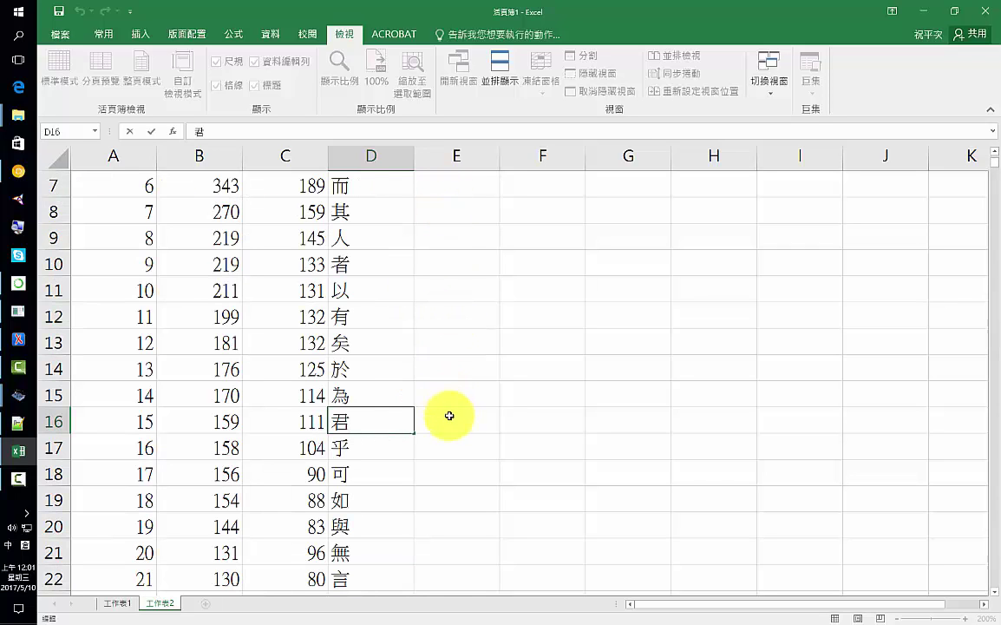
pyautogui.click(448, 420)
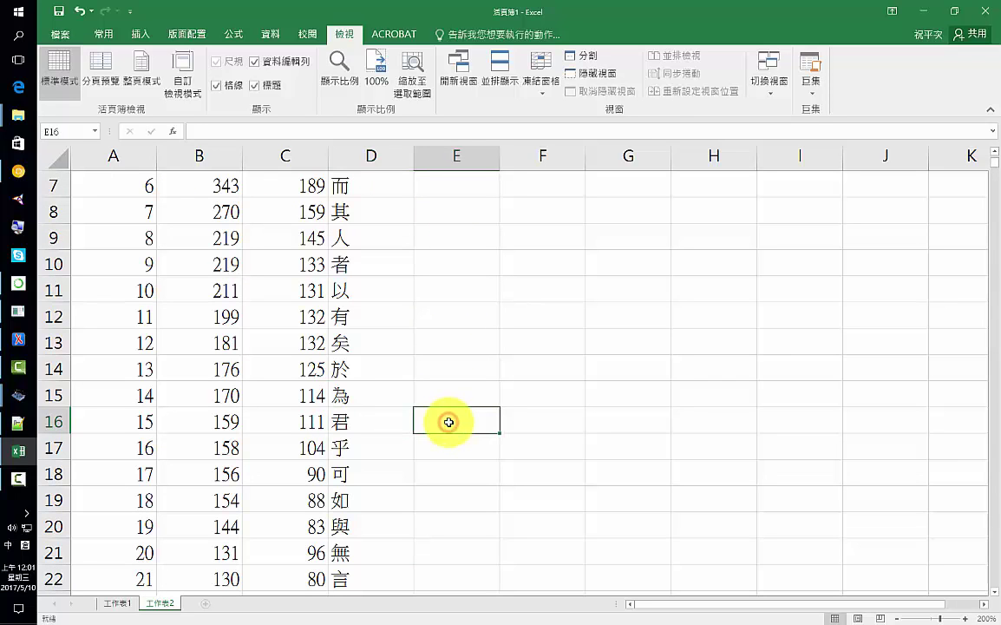
# - Enter 1 in E16 to mark 君 as selected
pyautogui.write('1')
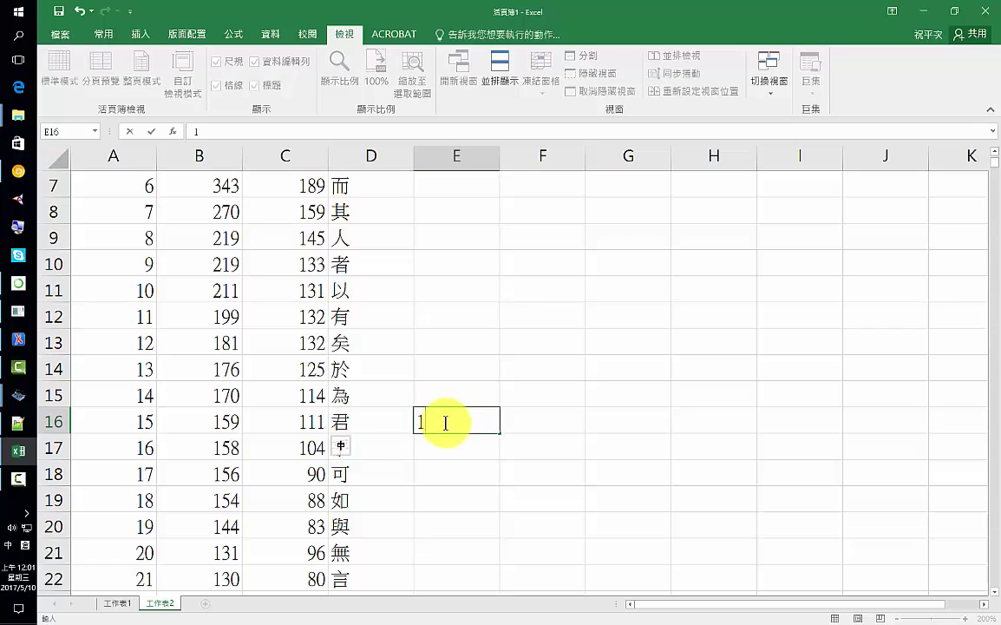
pyautogui.click(388, 422)
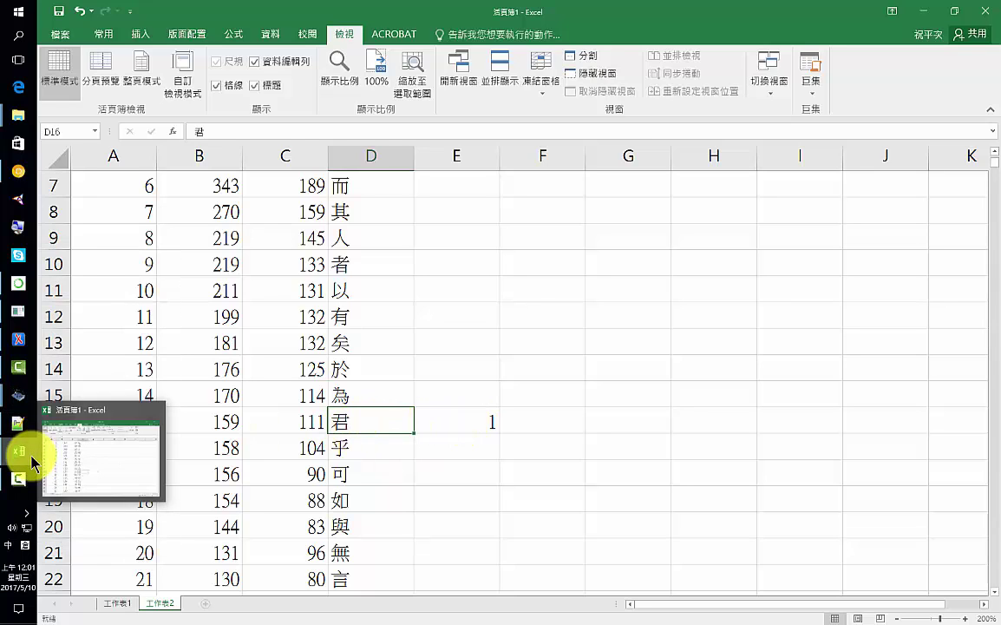
pyautogui.moveTo(17, 394)
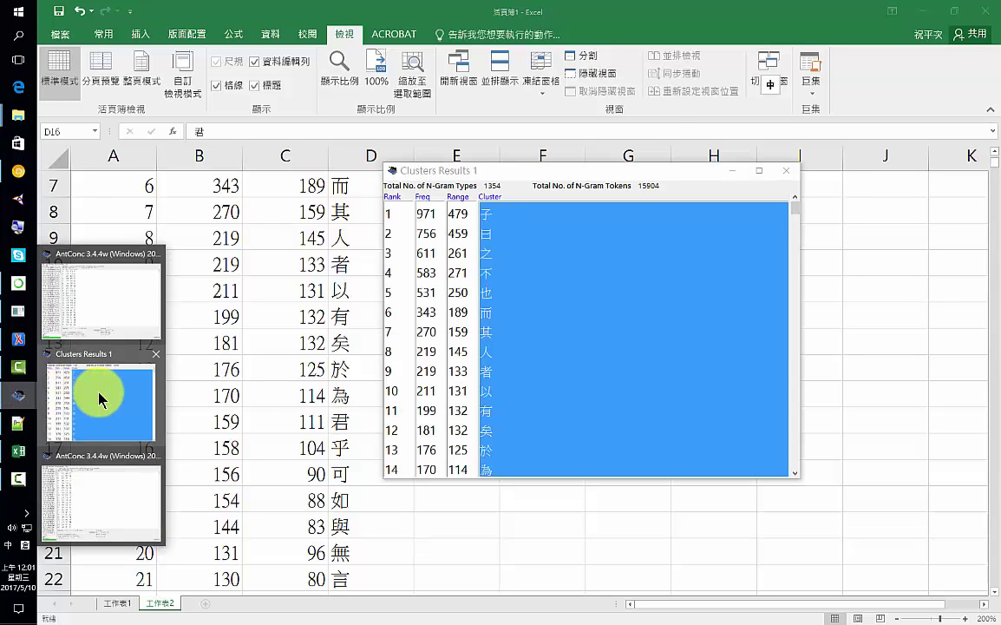
# - Rerun AntConc's clusters with n-gram size 2, topped by 子曰 (452), then return to Excel
pyautogui.click(101, 399)
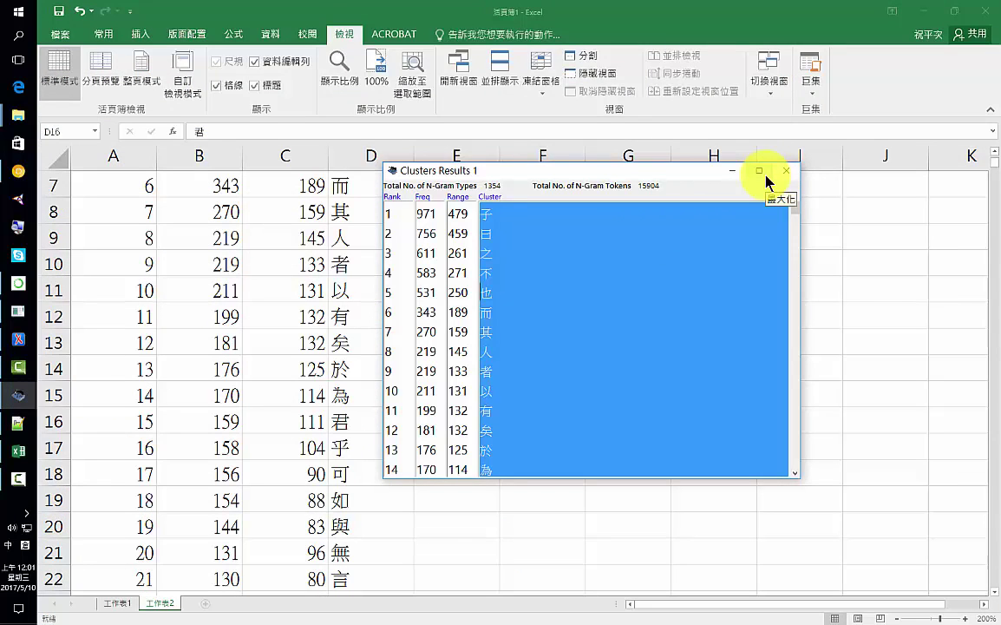
pyautogui.hotkey('alt', 'Tab')
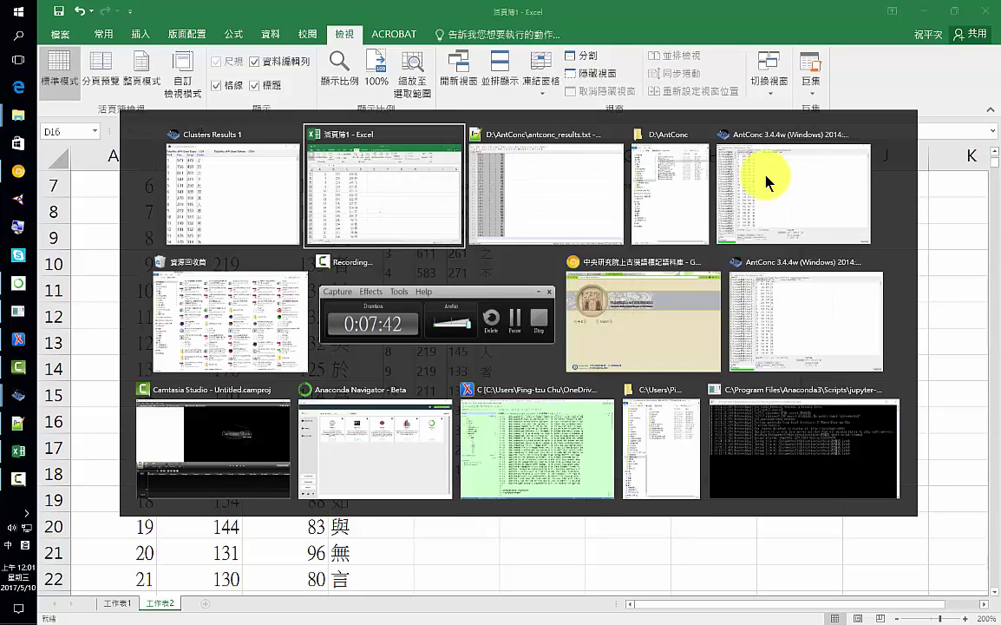
pyautogui.click(733, 164)
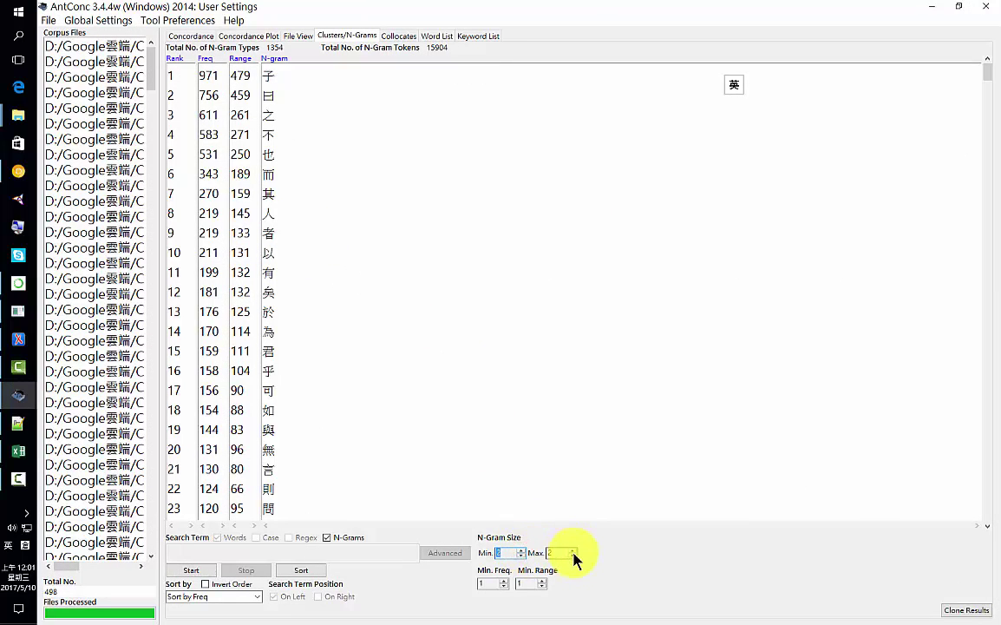
pyautogui.click(198, 574)
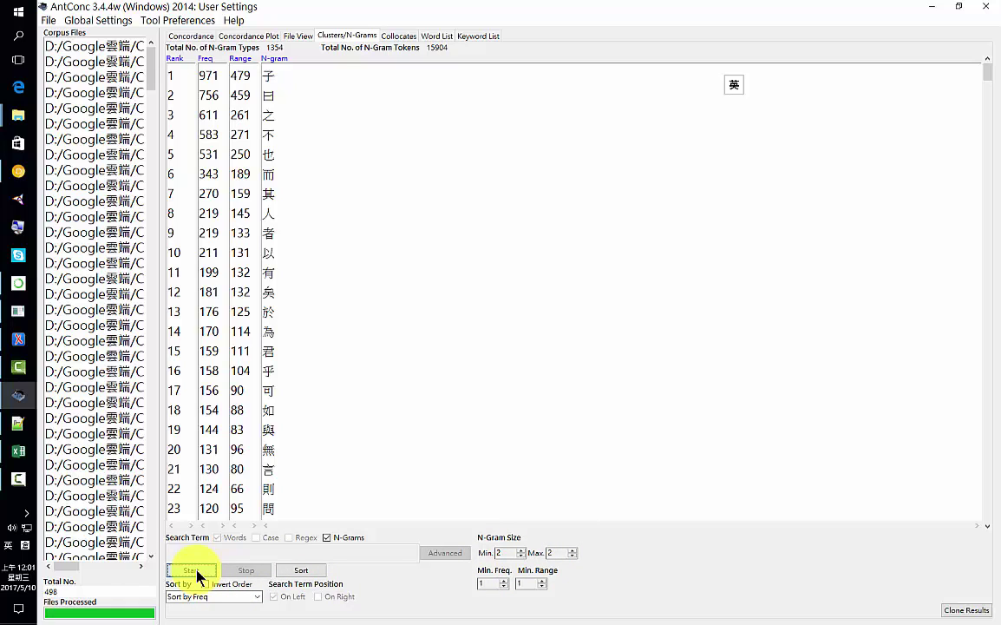
pyautogui.click(197, 574)
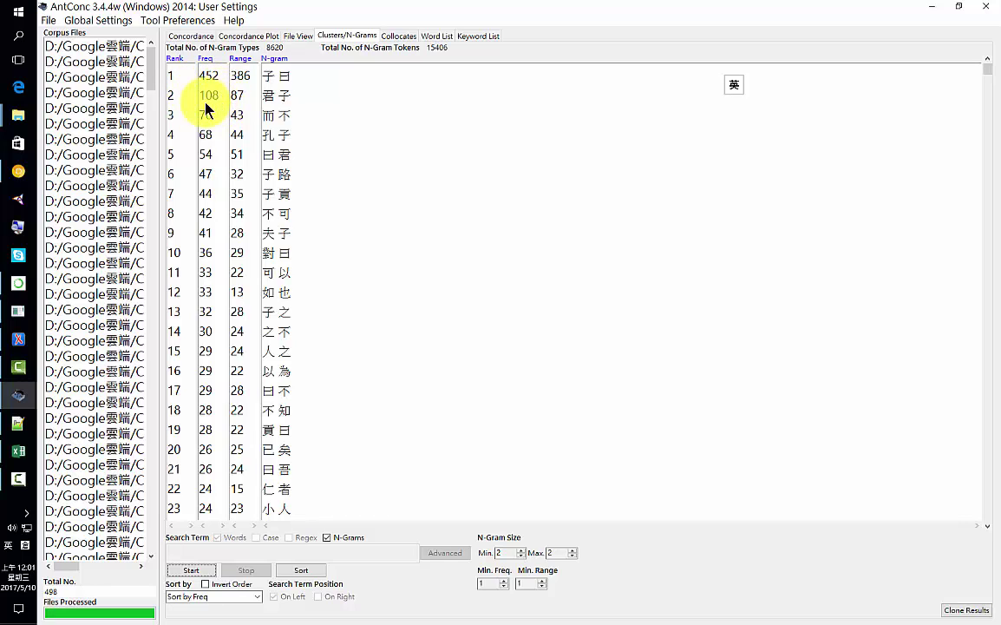
pyautogui.hotkey('alt', 'Tab')
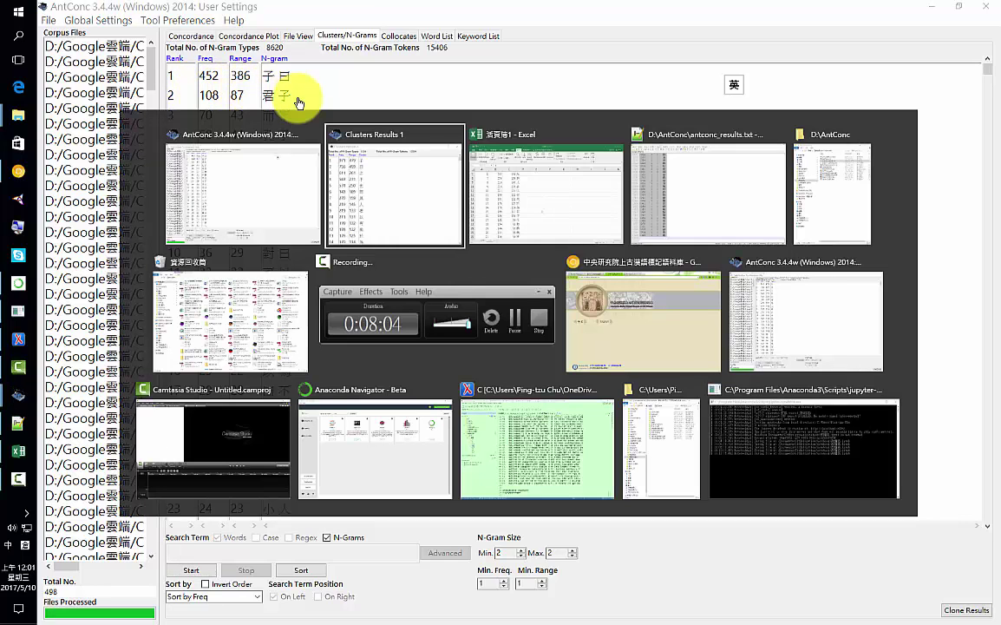
pyautogui.hotkey('alt', 'Tab')
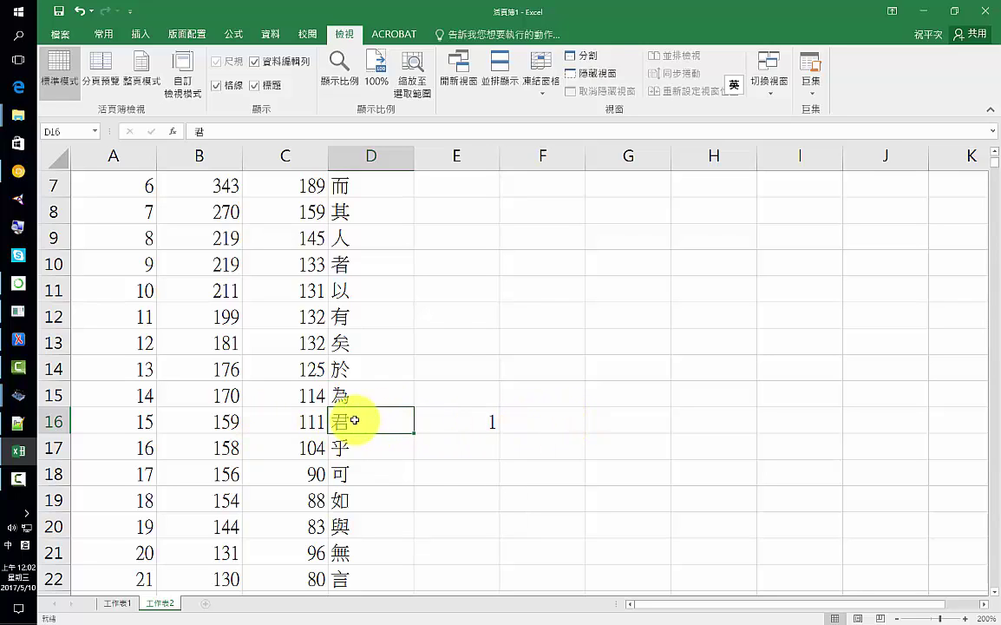
# - Put a 1 in column E beside 知 (E25) and 言 (E22)
pyautogui.scroll(-1, 387, 392)
pyautogui.scroll(-1, 386, 392)
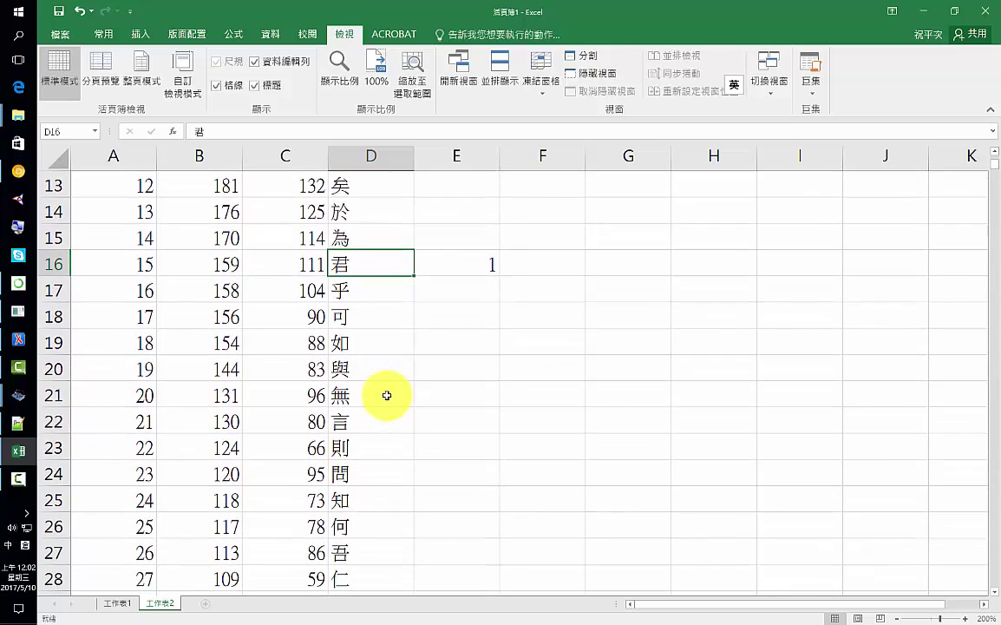
pyautogui.scroll(-1, 387, 396)
pyautogui.scroll(-1, 386, 394)
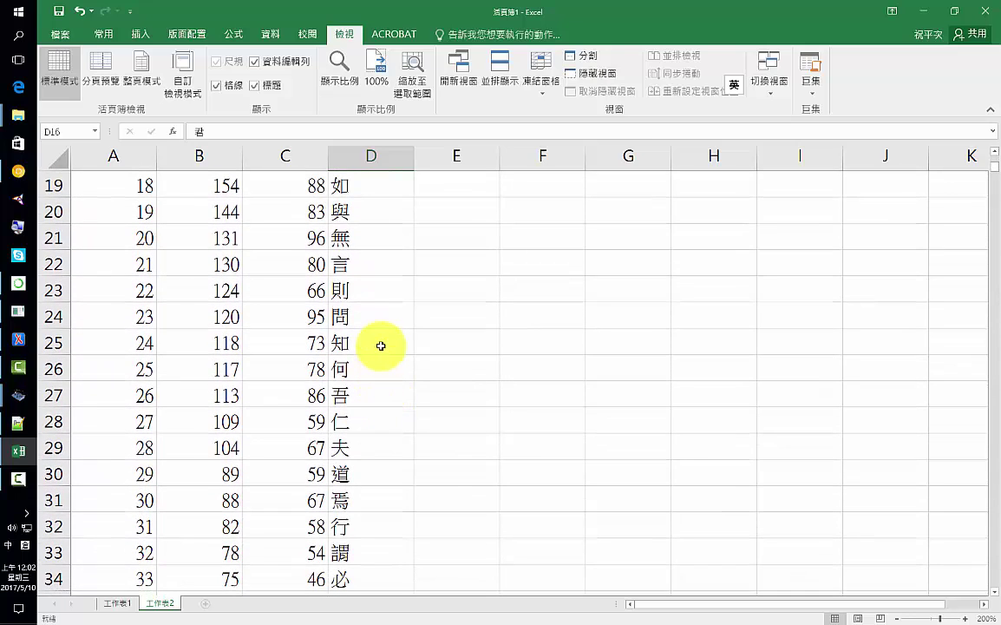
pyautogui.click(464, 342)
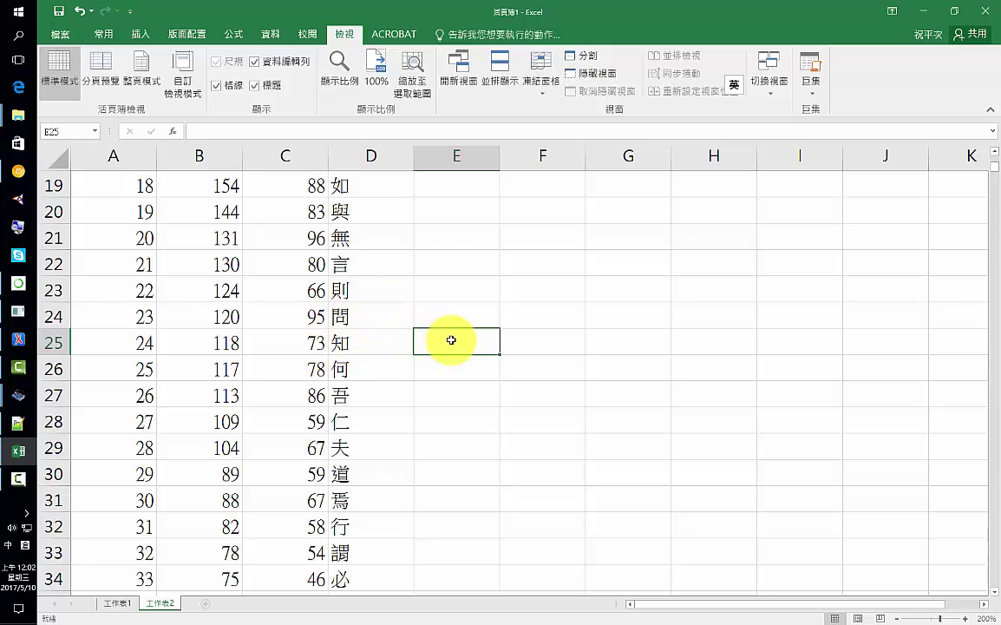
pyautogui.write('1')
pyautogui.click(448, 262)
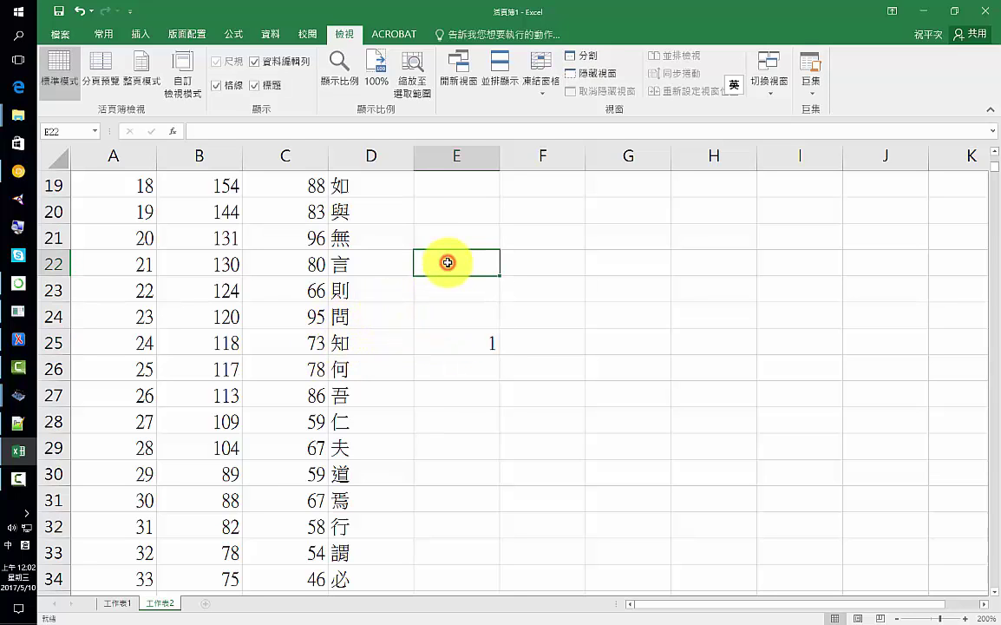
pyautogui.write('1')
pyautogui.scroll(1, 448, 262)
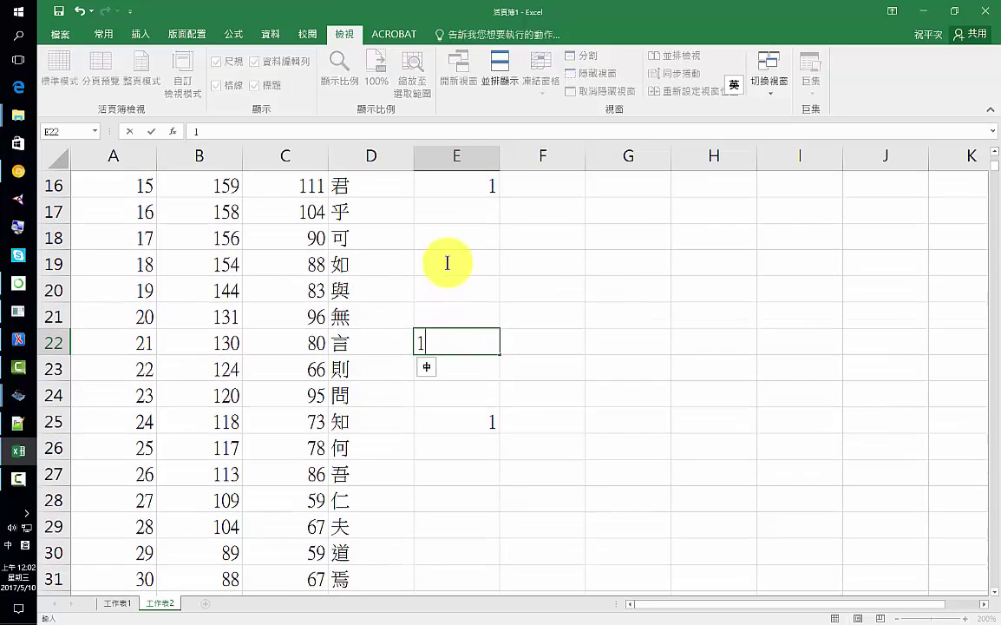
pyautogui.scroll(1, 448, 262)
pyautogui.scroll(-2, 447, 263)
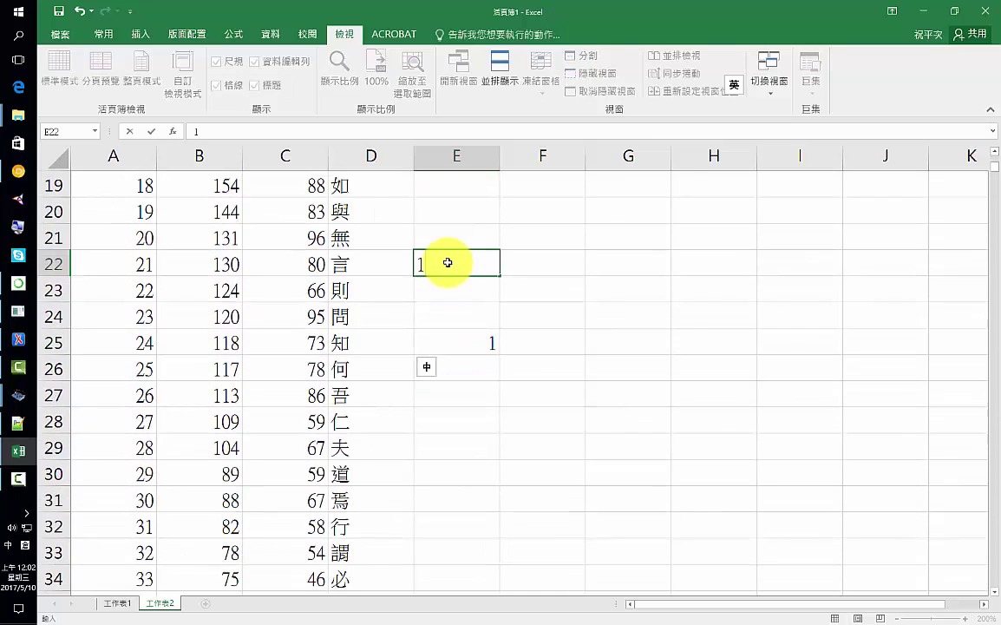
pyautogui.scroll(2, 447, 262)
pyautogui.scroll(-2, 448, 262)
# - Mark E28, 道 and 行 with a 1 in column E
pyautogui.click(464, 422)
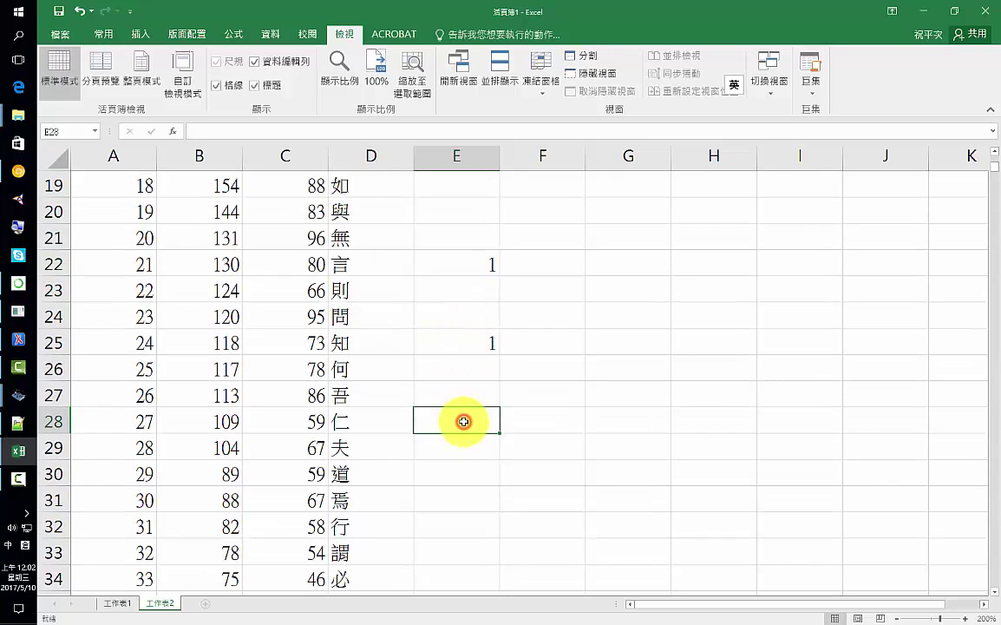
pyautogui.write('1')
pyautogui.scroll(-1, 464, 421)
pyautogui.click(464, 397)
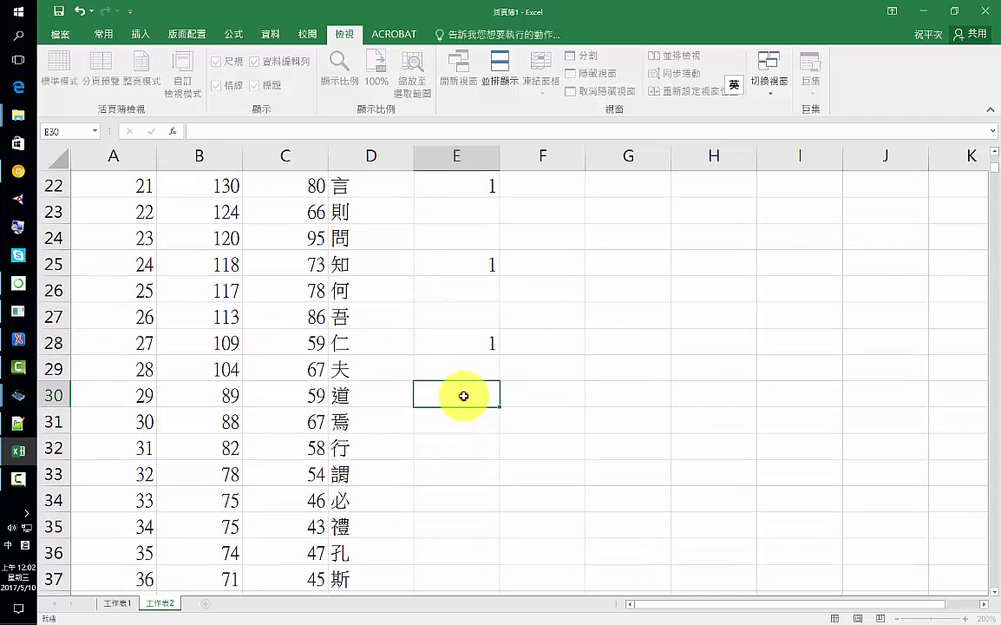
pyautogui.write('1')
pyautogui.click(475, 446)
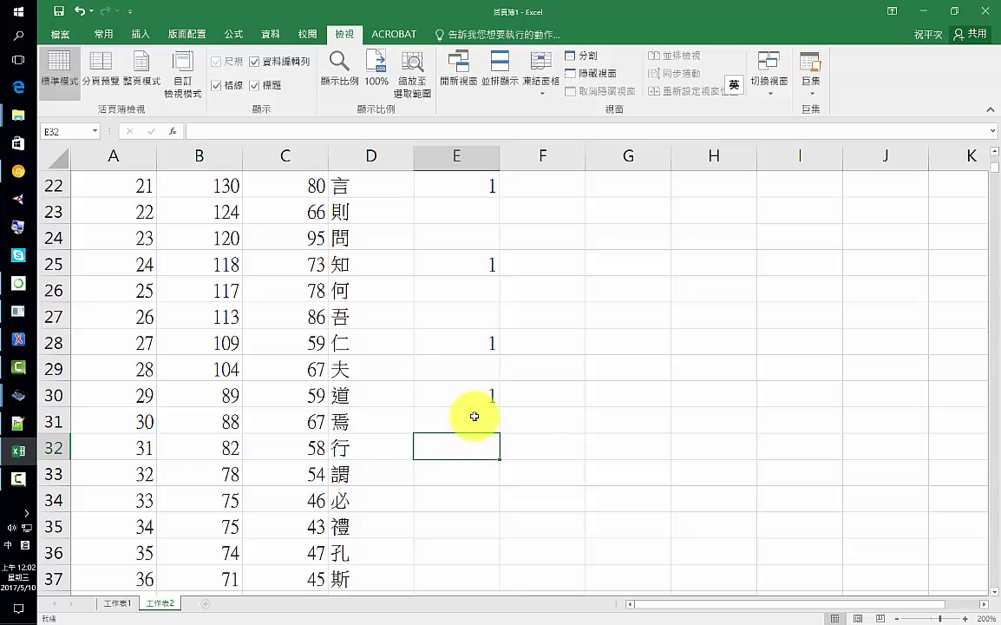
pyautogui.write('1')
# - Flag 禮, 學 and 事 with a 1 in column E, then scroll further down
pyautogui.scroll(-2, 474, 442)
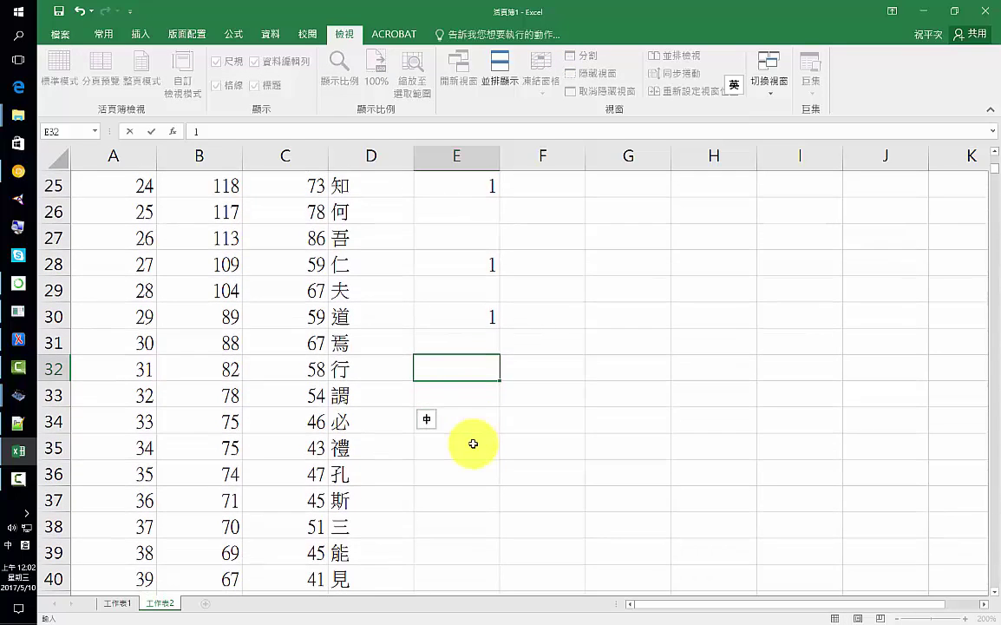
pyautogui.click(472, 365)
pyautogui.write('1')
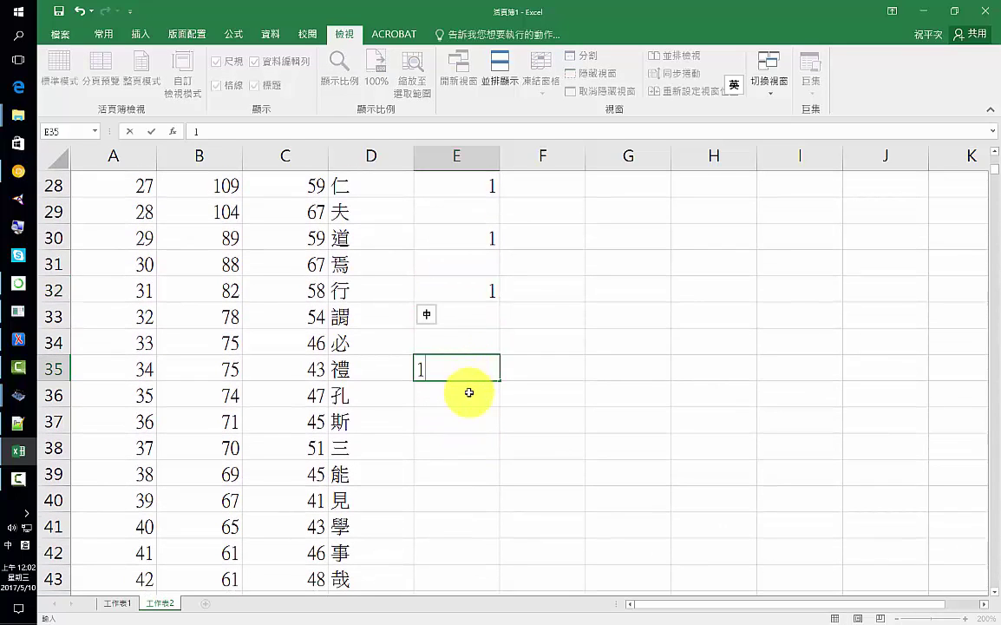
pyautogui.scroll(-2, 466, 420)
pyautogui.click(456, 366)
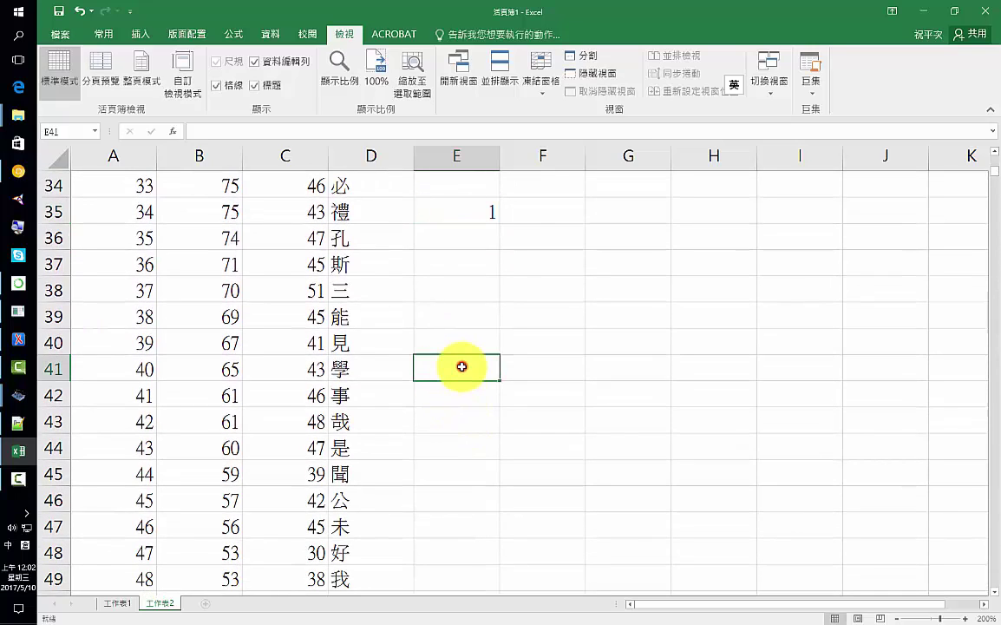
pyautogui.write('1')
pyautogui.click(478, 398)
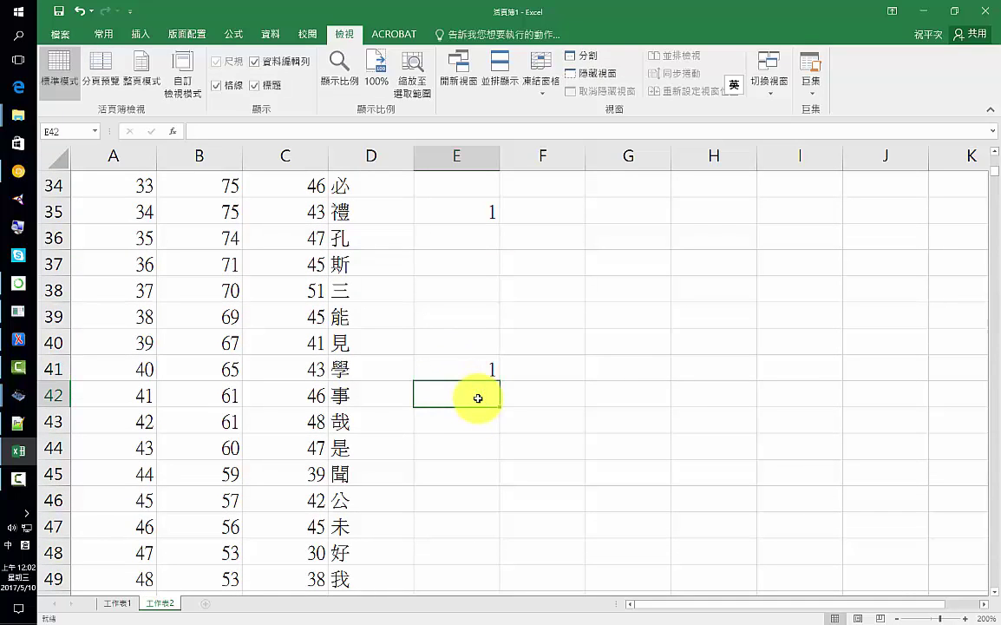
pyautogui.write('1')
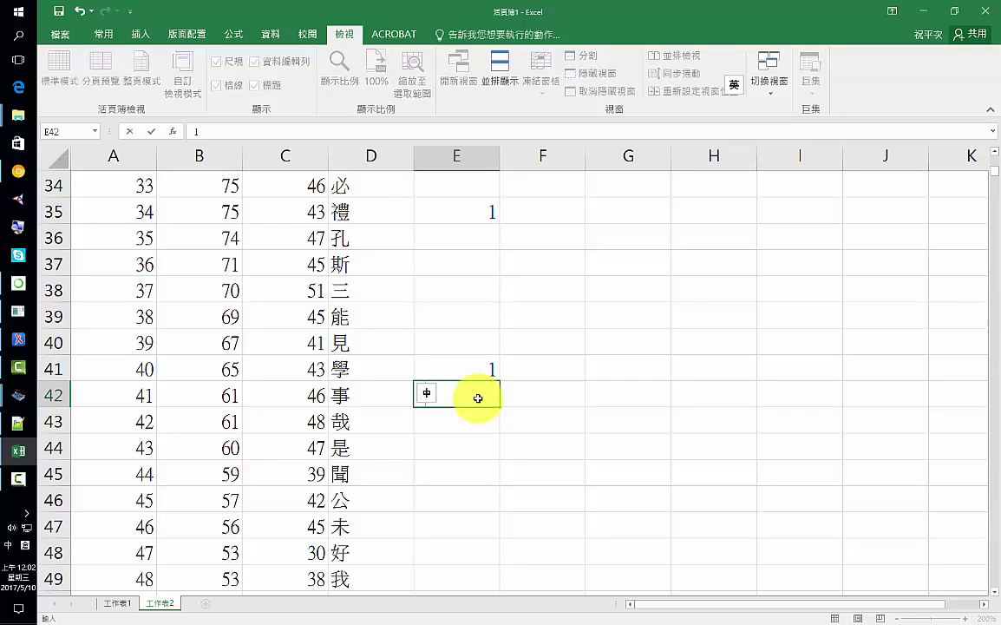
pyautogui.scroll(-1, 478, 398)
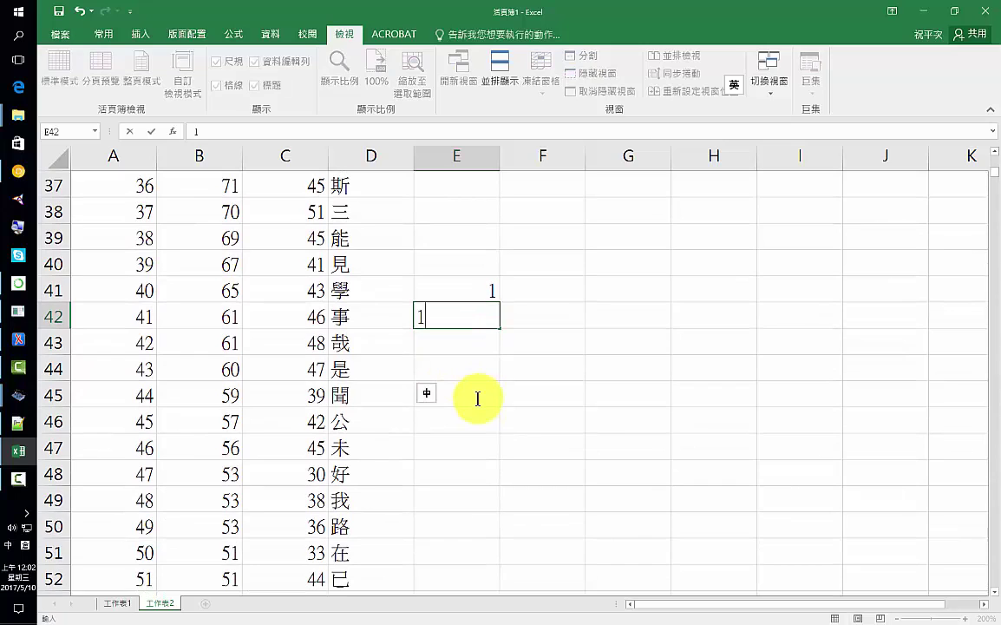
pyautogui.scroll(-1, 478, 398)
pyautogui.scroll(-1, 478, 398)
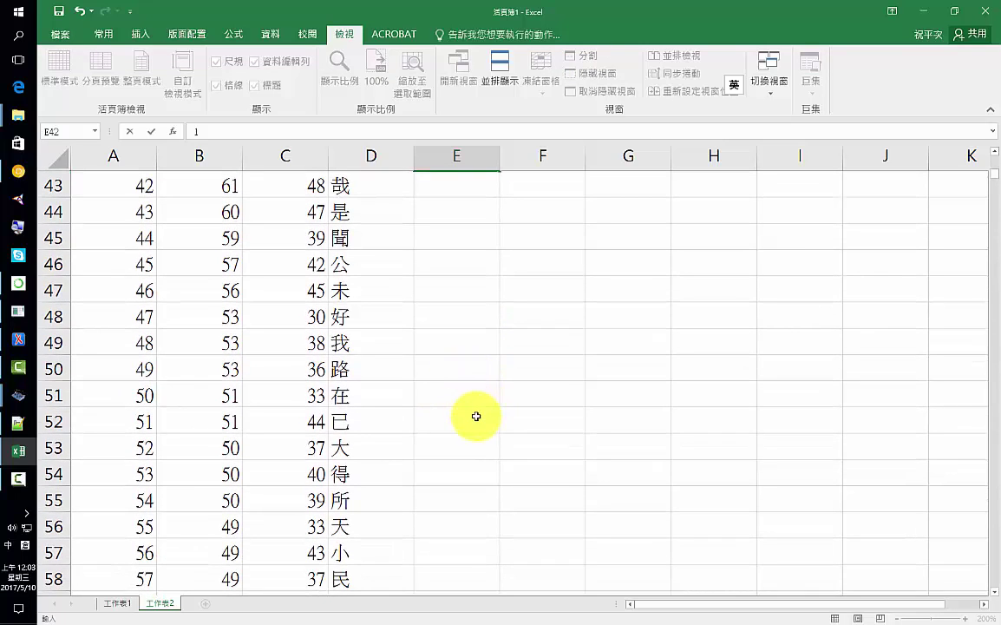
pyautogui.scroll(-1, 477, 415)
# - Put a 1 in column E beside 天, 民, 樂 and 邦
pyautogui.click(473, 448)
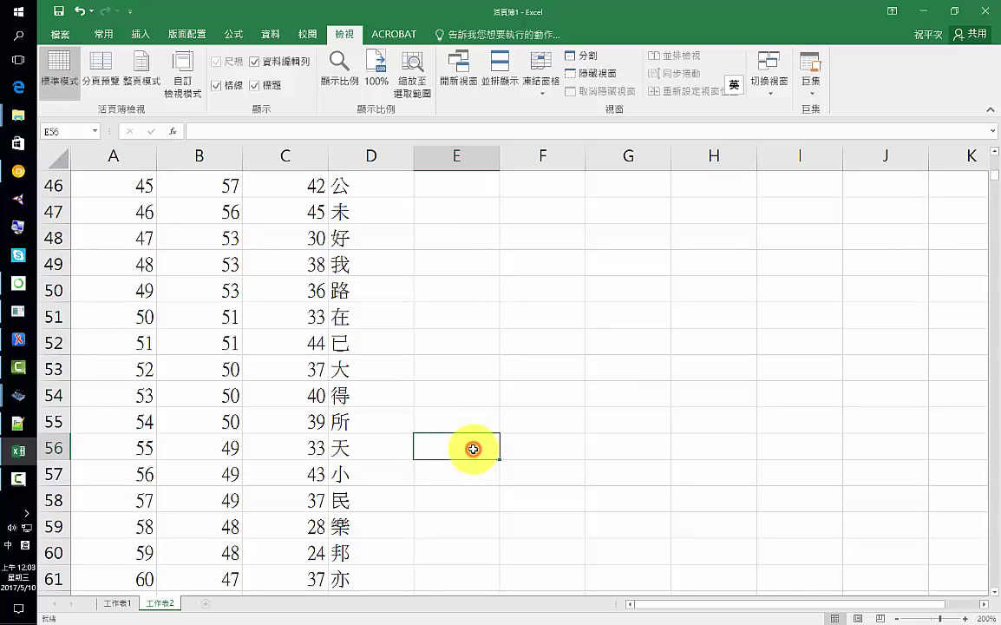
pyautogui.write('1')
pyautogui.click(473, 495)
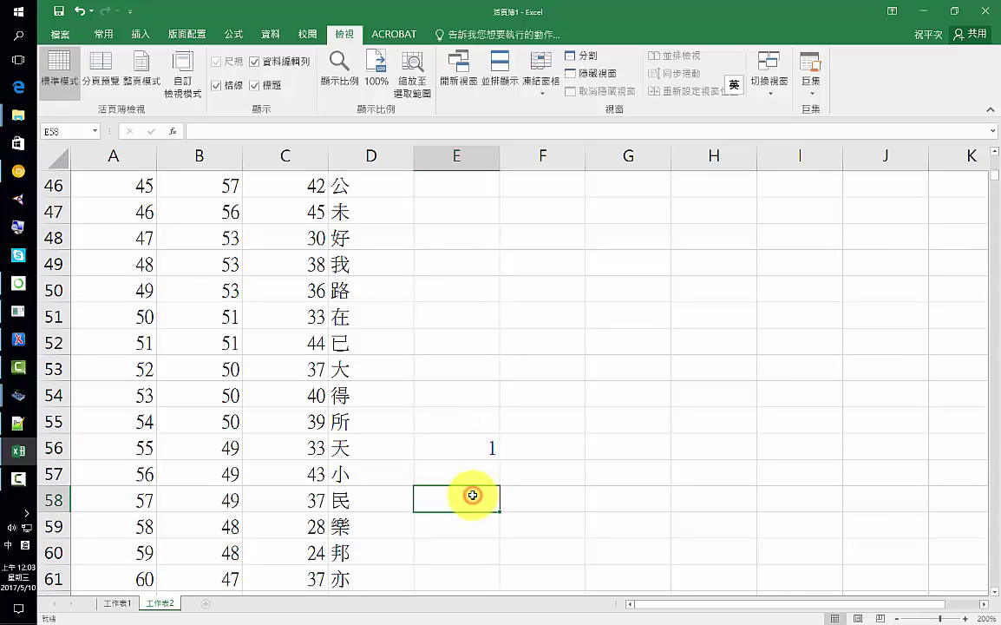
pyautogui.write('1')
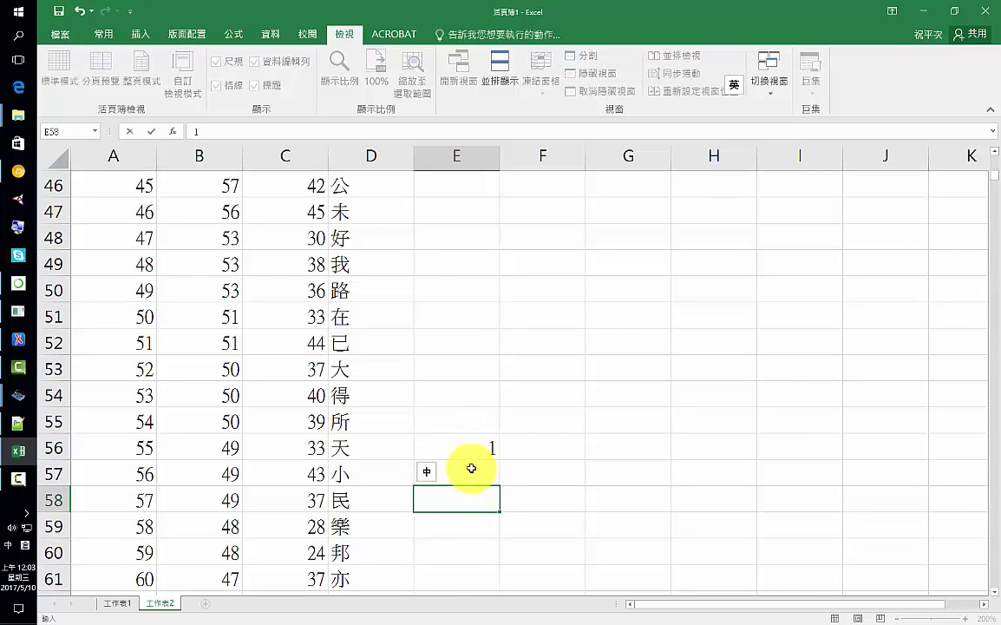
pyautogui.scroll(1, 471, 469)
pyautogui.scroll(1, 471, 468)
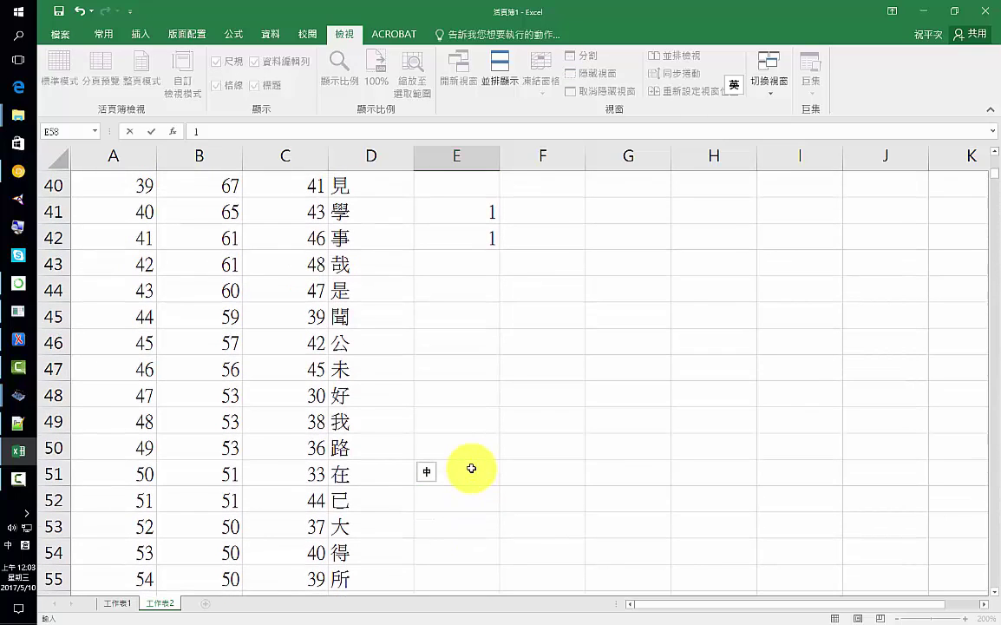
pyautogui.scroll(-2, 471, 468)
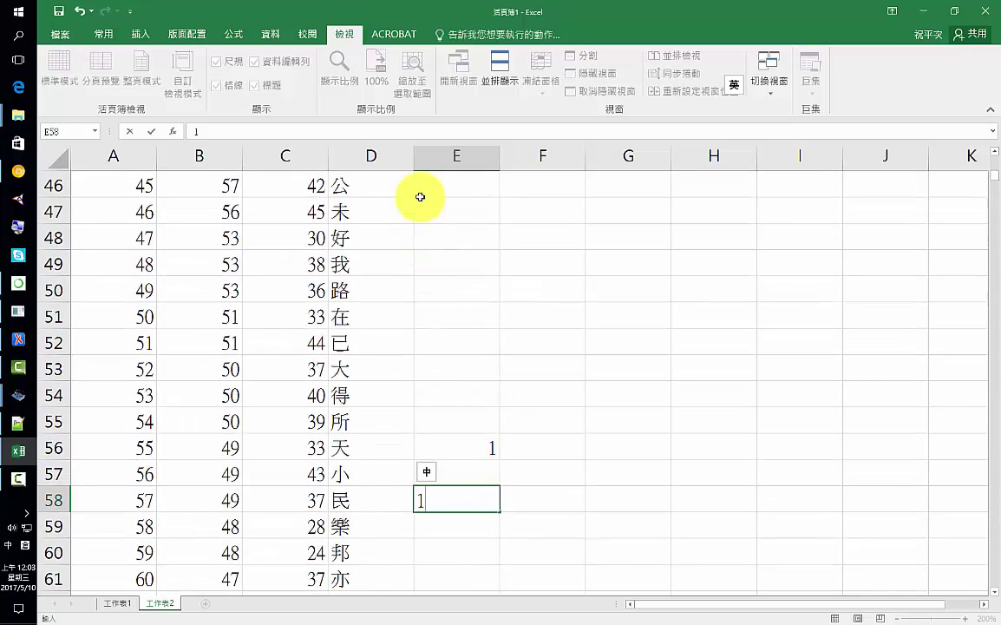
pyautogui.scroll(1, 420, 200)
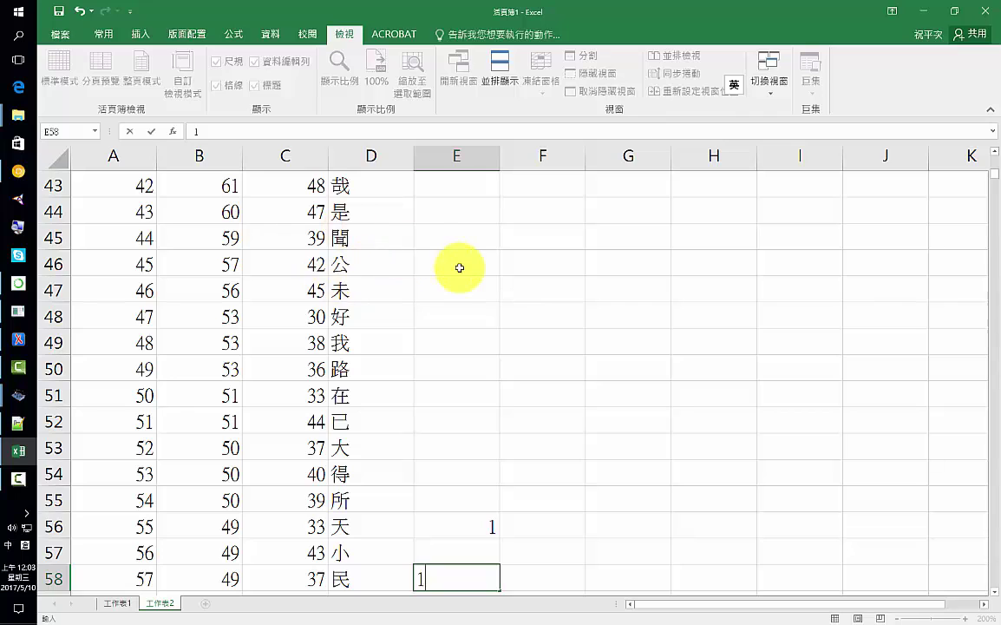
pyautogui.scroll(-2, 462, 270)
pyautogui.scroll(-1, 460, 272)
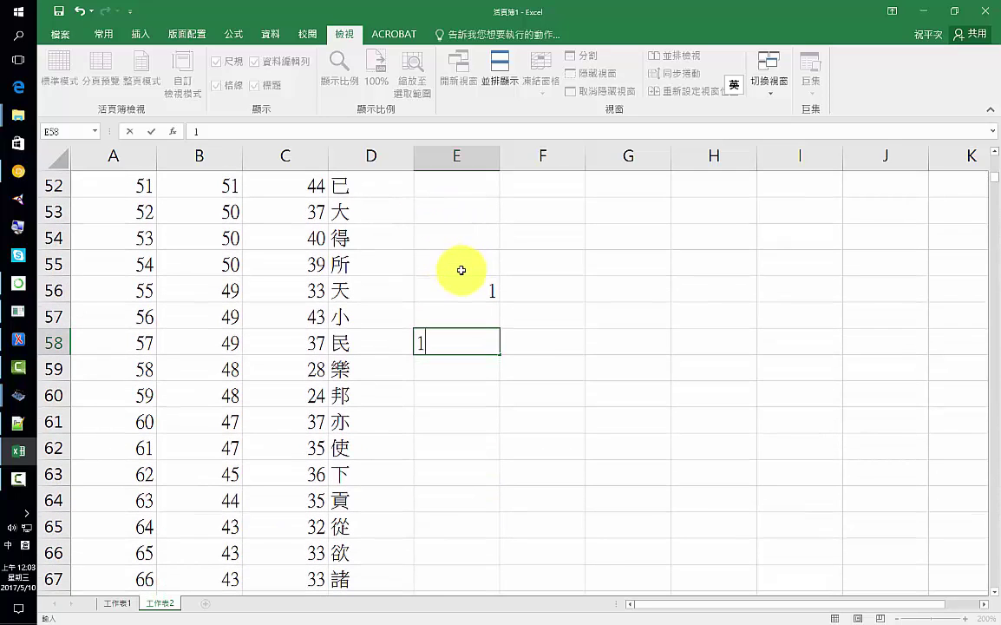
pyautogui.click(476, 362)
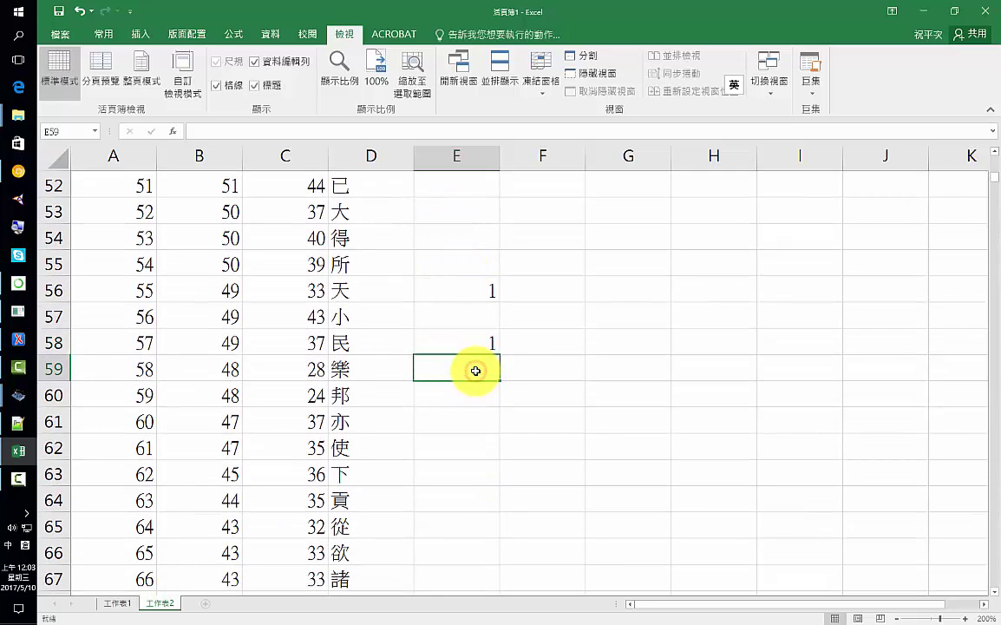
pyautogui.write('1')
pyautogui.click(483, 391)
pyautogui.write('1')
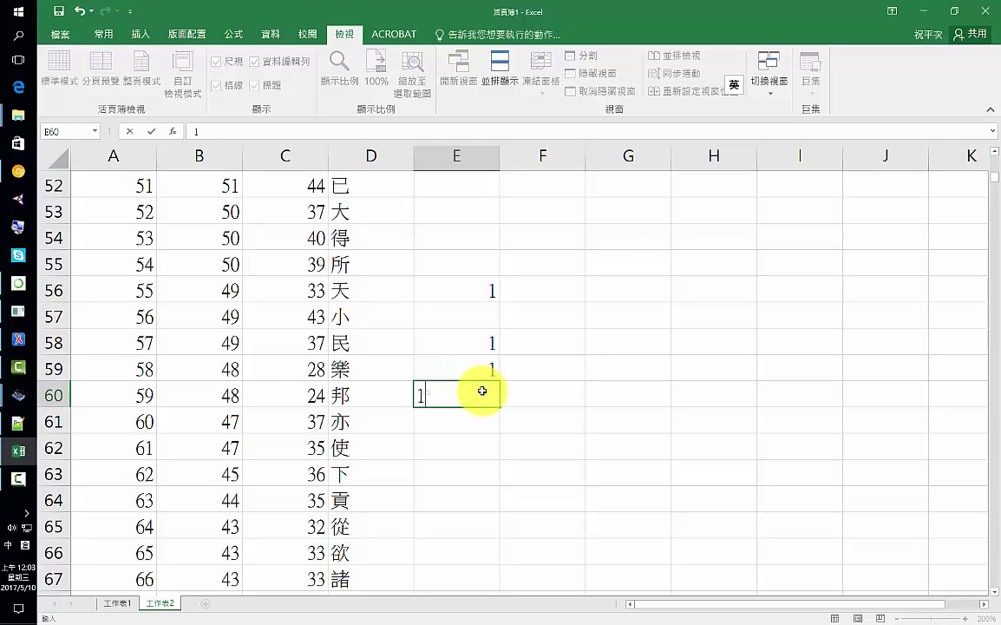
# - Mark 欲, 善, 政, 文 and 德 with a 1 in column E
pyautogui.scroll(-2, 478, 374)
pyautogui.scroll(-1, 476, 373)
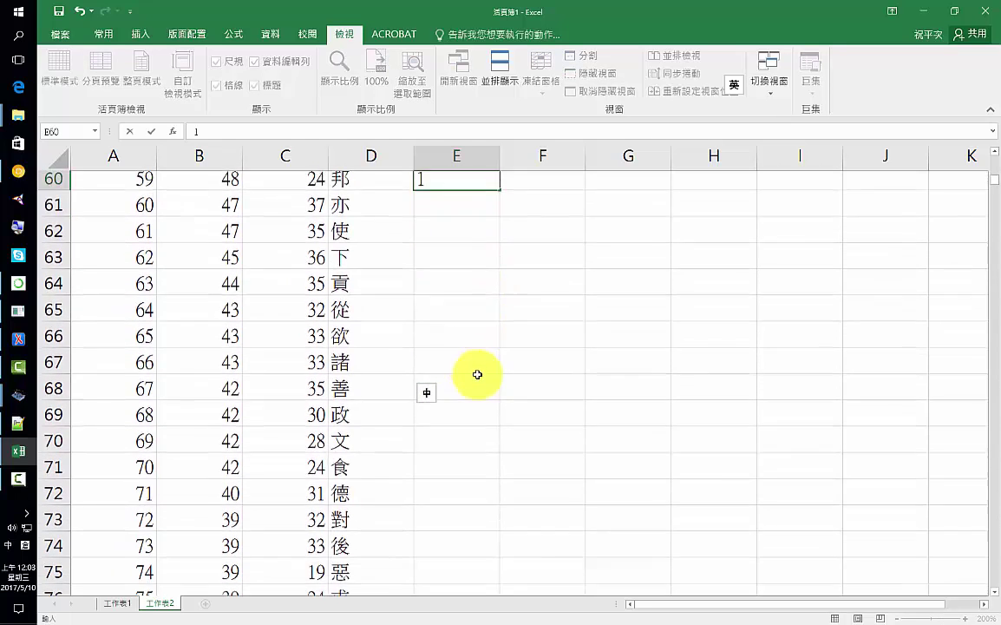
pyautogui.click(471, 317)
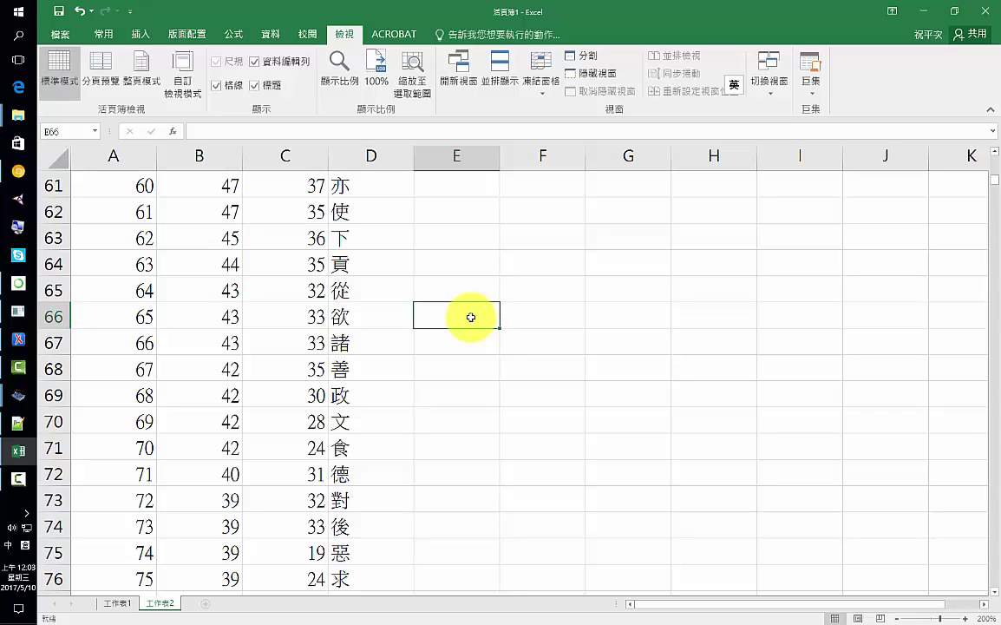
pyautogui.write('1')
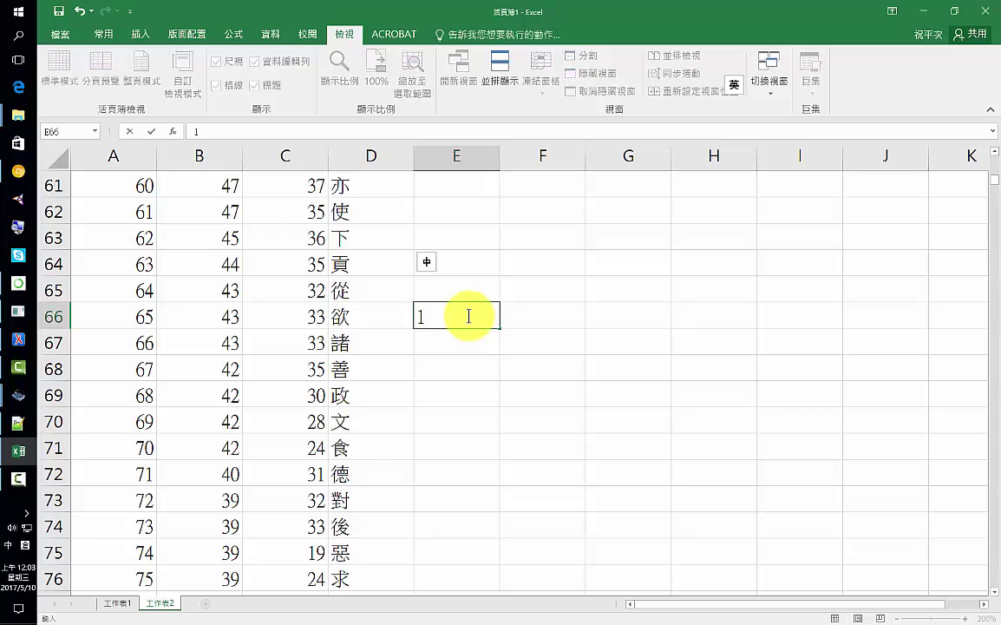
pyautogui.click(477, 364)
pyautogui.write('1')
pyautogui.click(479, 393)
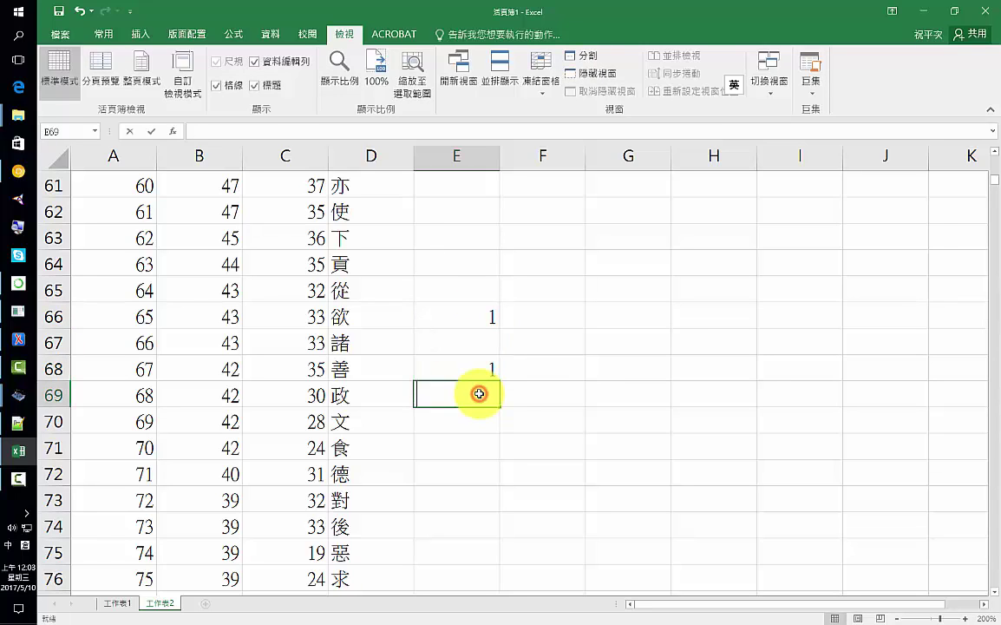
pyautogui.write('1')
pyautogui.click(476, 417)
pyautogui.write('1')
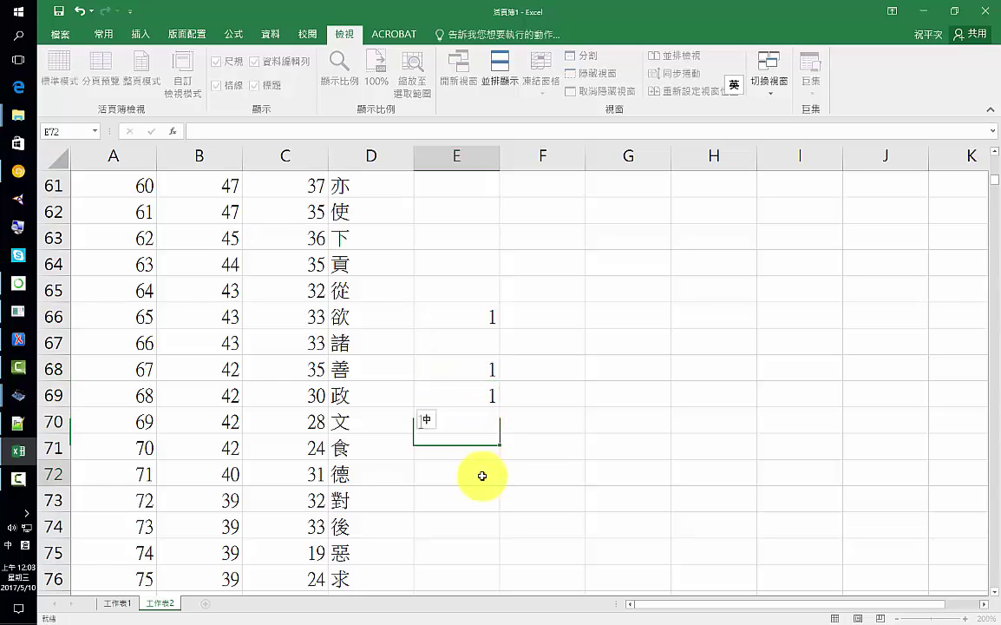
pyautogui.click(481, 474)
pyautogui.write('1')
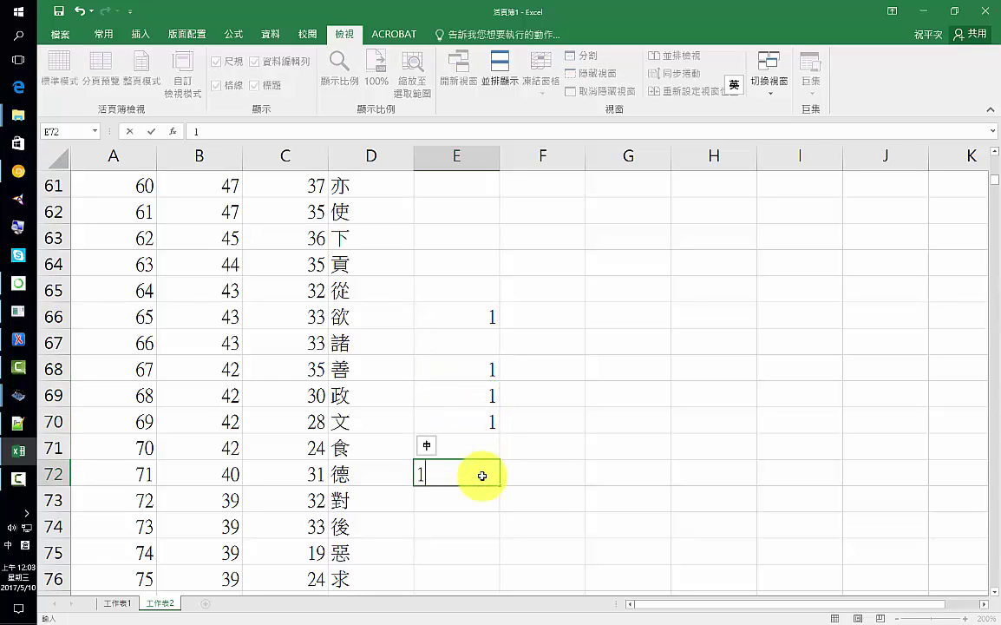
# - Flag 惡 and 信 with a 1, then scroll back to the top
pyautogui.scroll(-1, 482, 476)
pyautogui.click(482, 474)
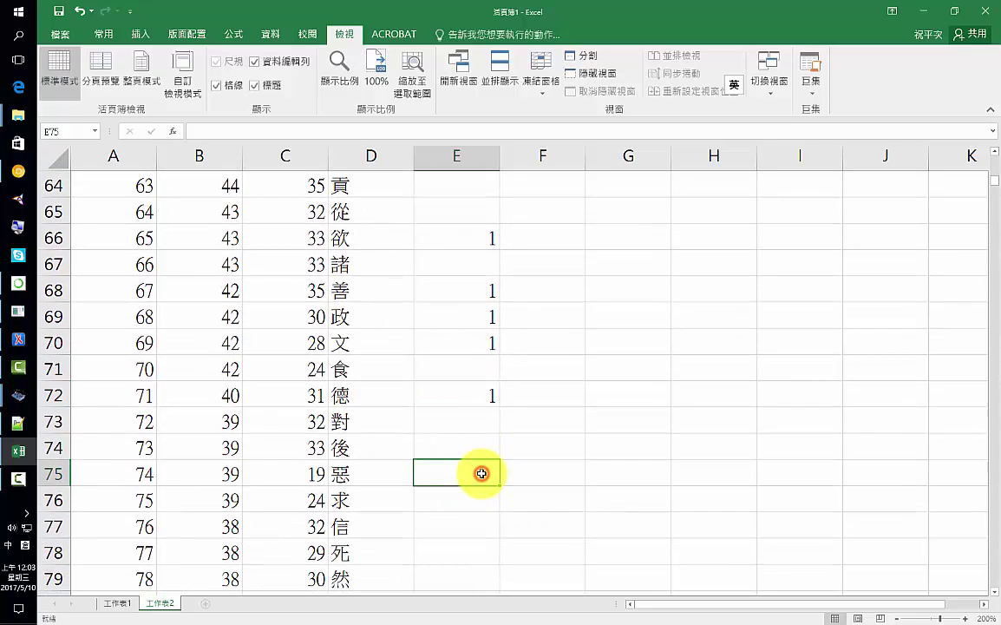
pyautogui.write('1')
pyautogui.click(477, 527)
pyautogui.write('1')
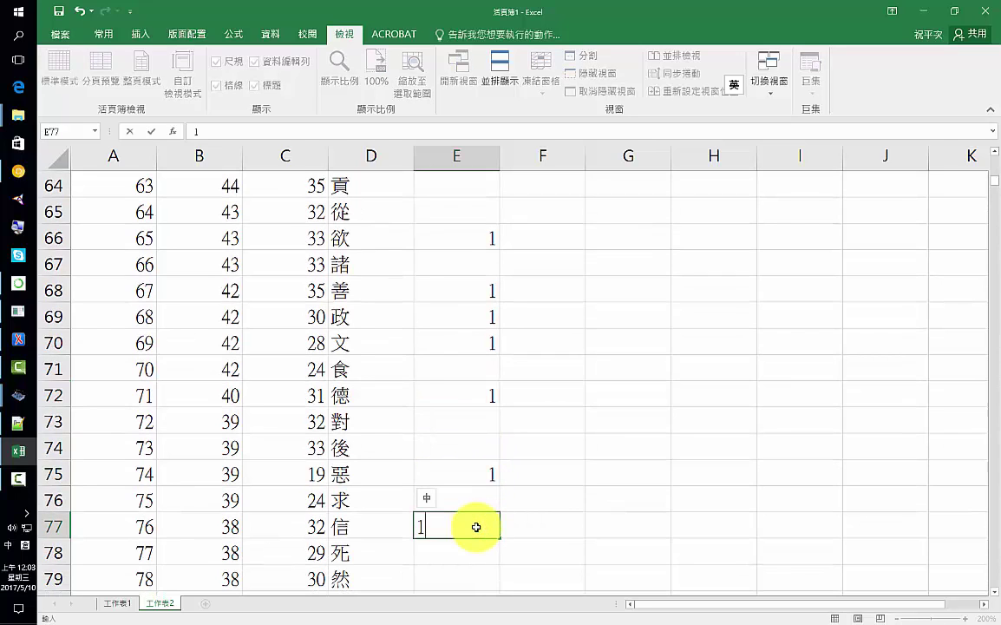
pyautogui.scroll(1, 545, 458)
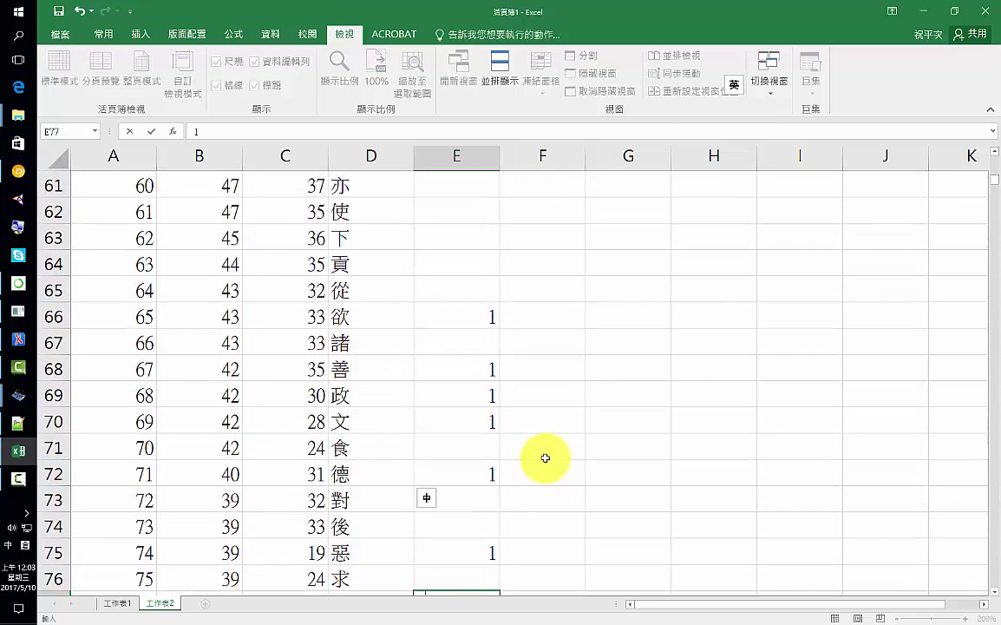
pyautogui.scroll(3, 545, 458)
pyautogui.scroll(10, 544, 458)
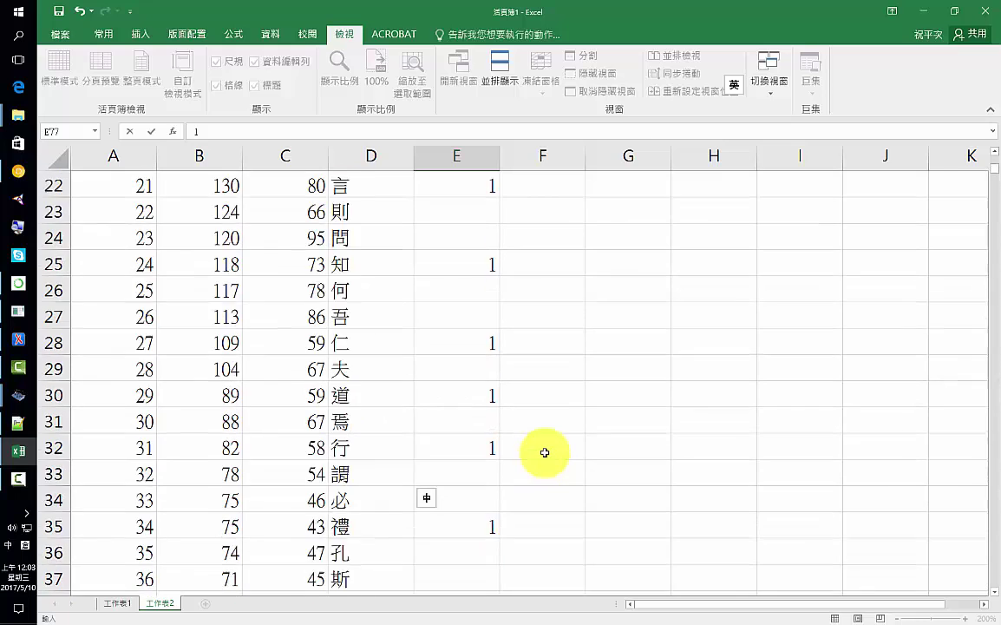
pyautogui.scroll(5, 543, 445)
pyautogui.scroll(2, 536, 441)
# - Sort the sheet descending by 選取 so the 20 flagged characters fill rows 2–21
pyautogui.click(477, 211)
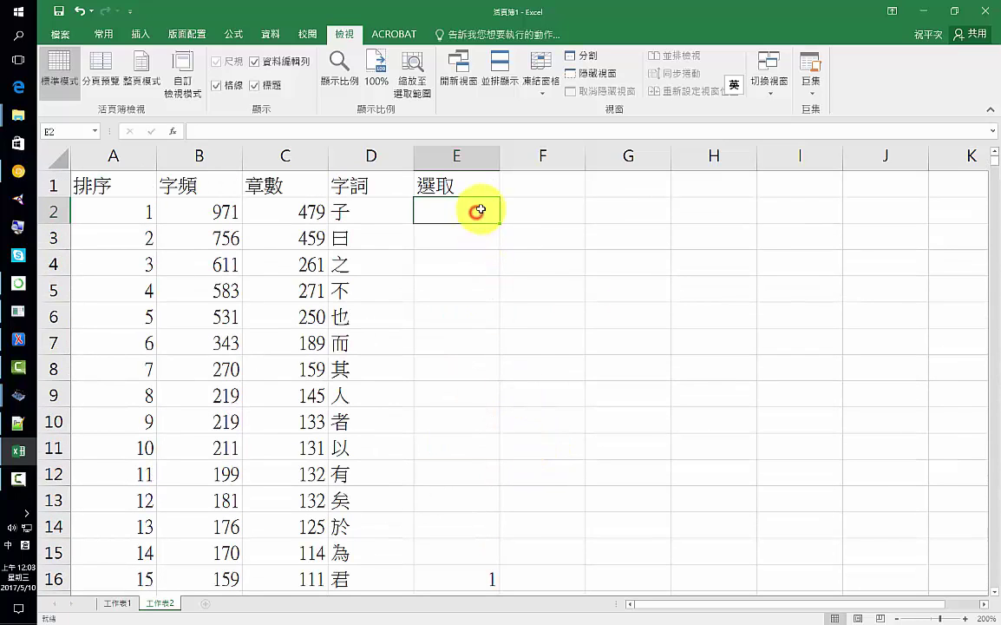
pyautogui.click(69, 33)
pyautogui.click(69, 31)
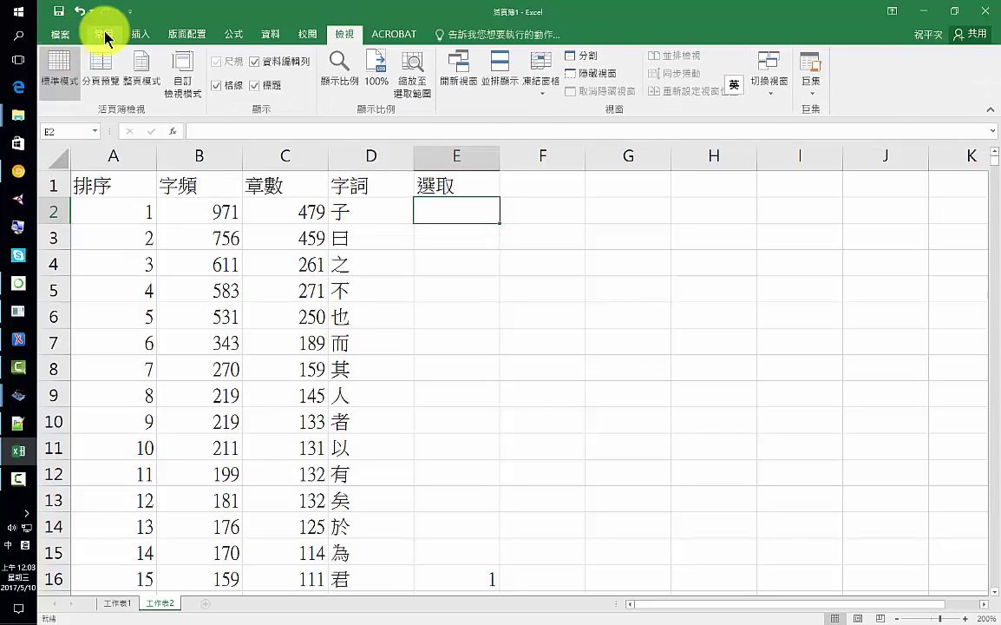
pyautogui.click(104, 34)
pyautogui.click(914, 67)
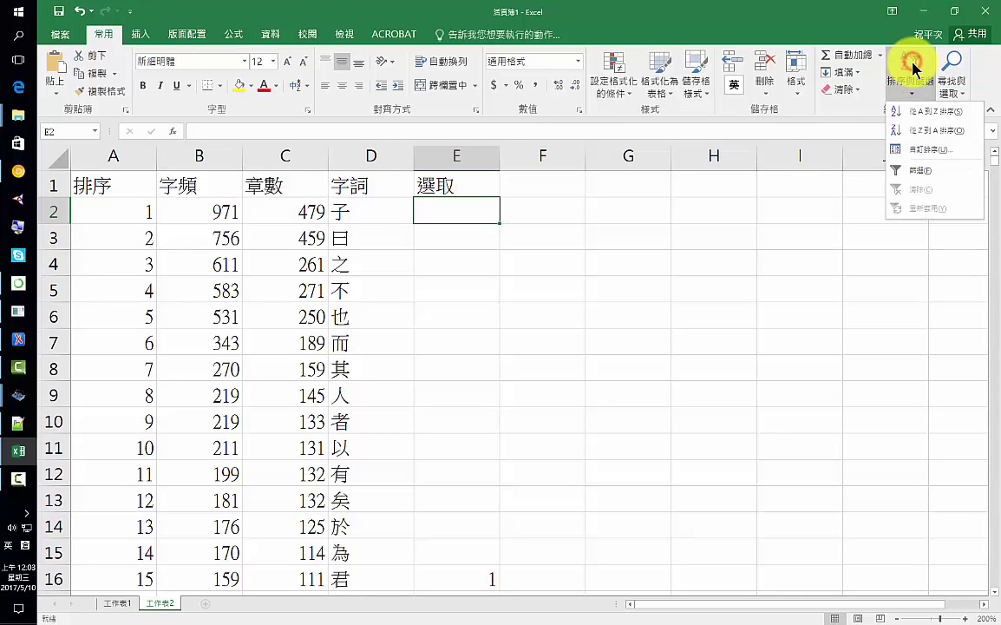
pyautogui.click(941, 136)
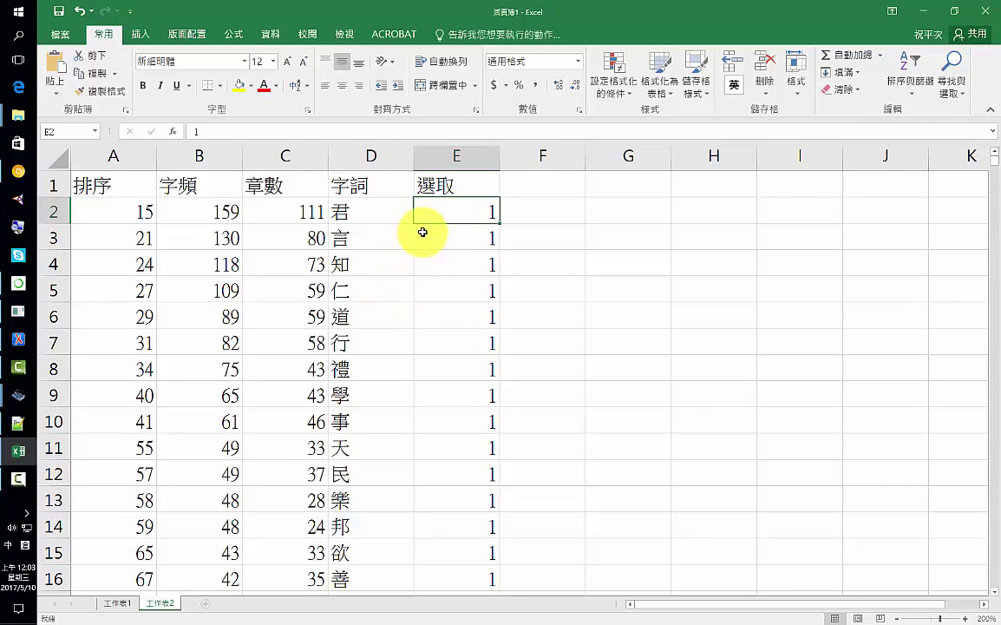
# - Open cell D2 (君) for editing
pyautogui.scroll(-2, 423, 227)
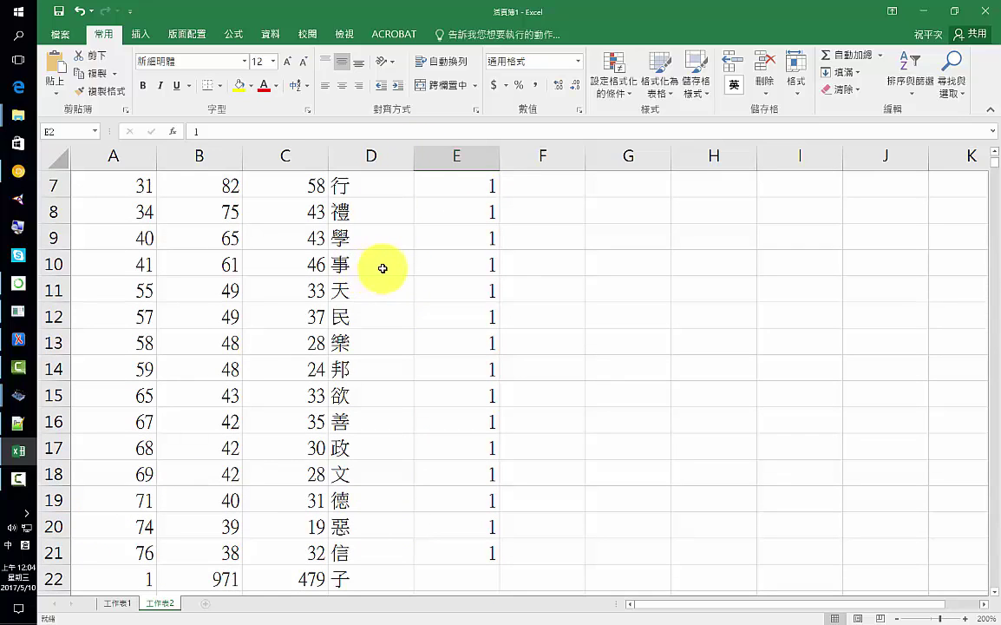
pyautogui.scroll(2, 383, 268)
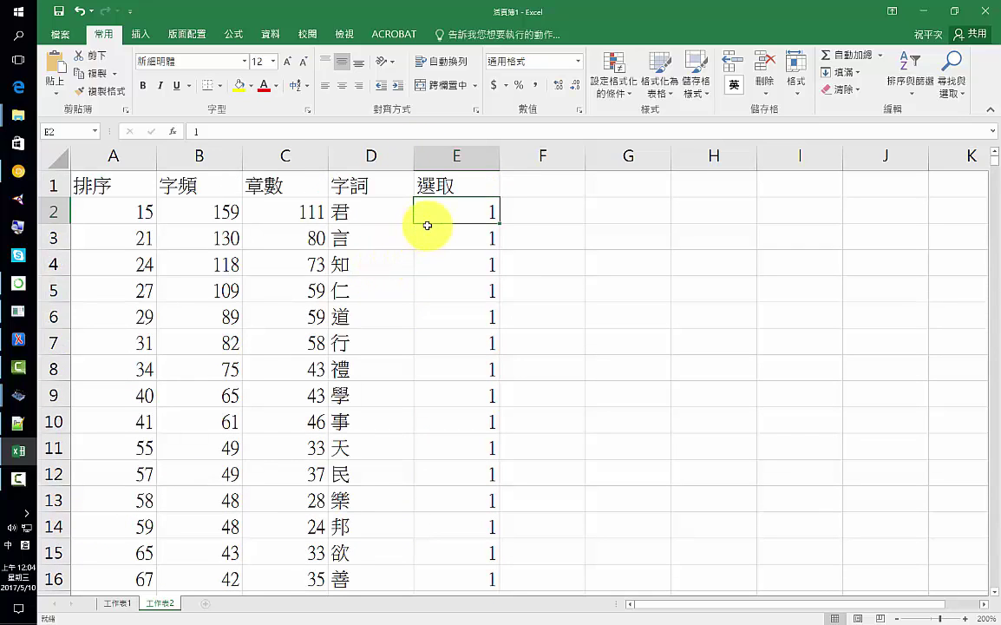
pyautogui.doubleClick(382, 218)
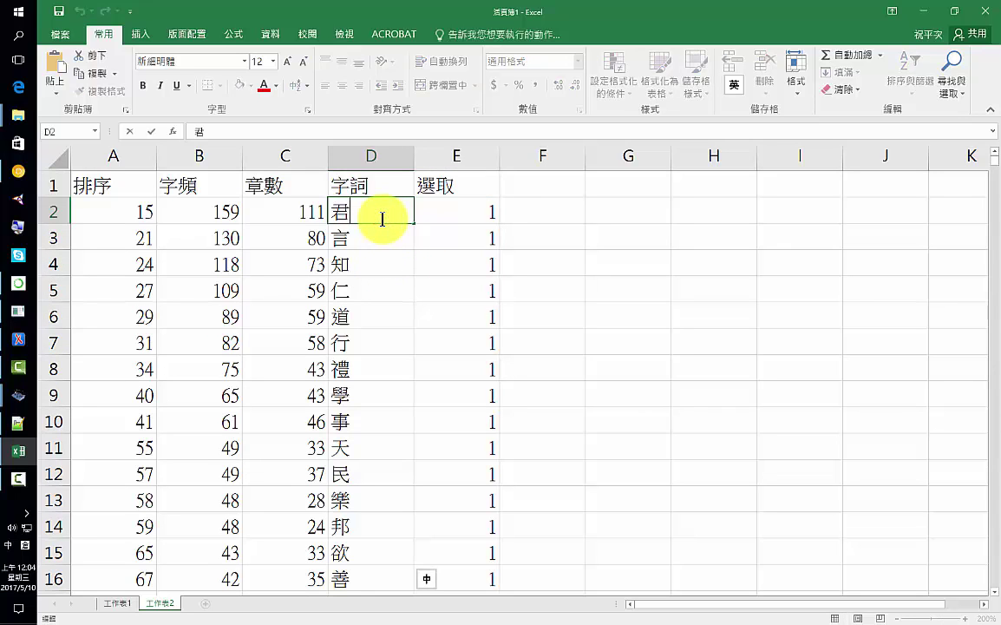
# - Change D2 from 君 to 君子
pyautogui.write('子')
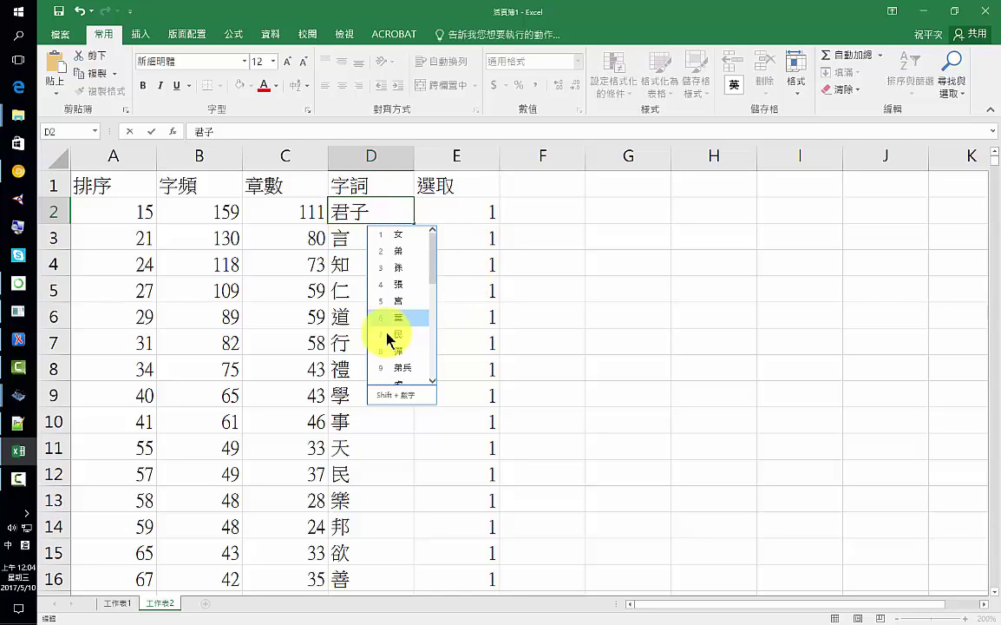
pyautogui.click(469, 209)
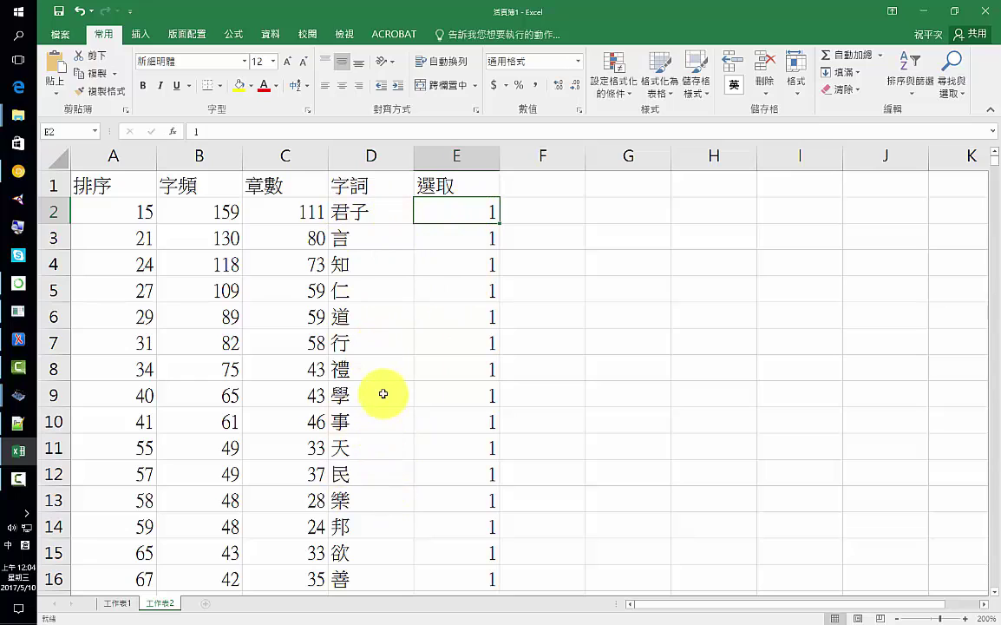
pyautogui.scroll(-2, 382, 394)
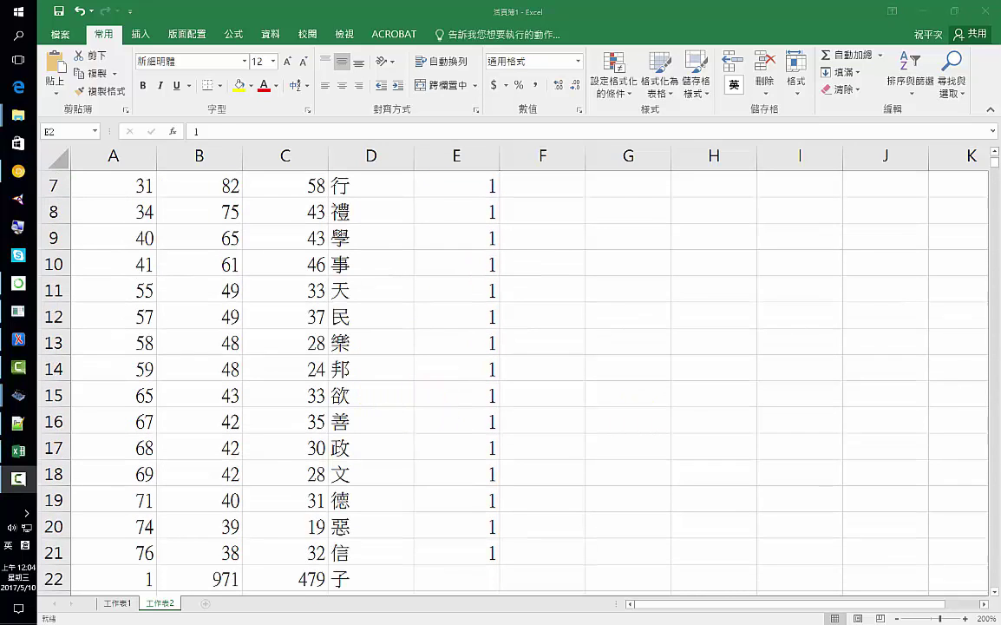
pyautogui.press('F10')
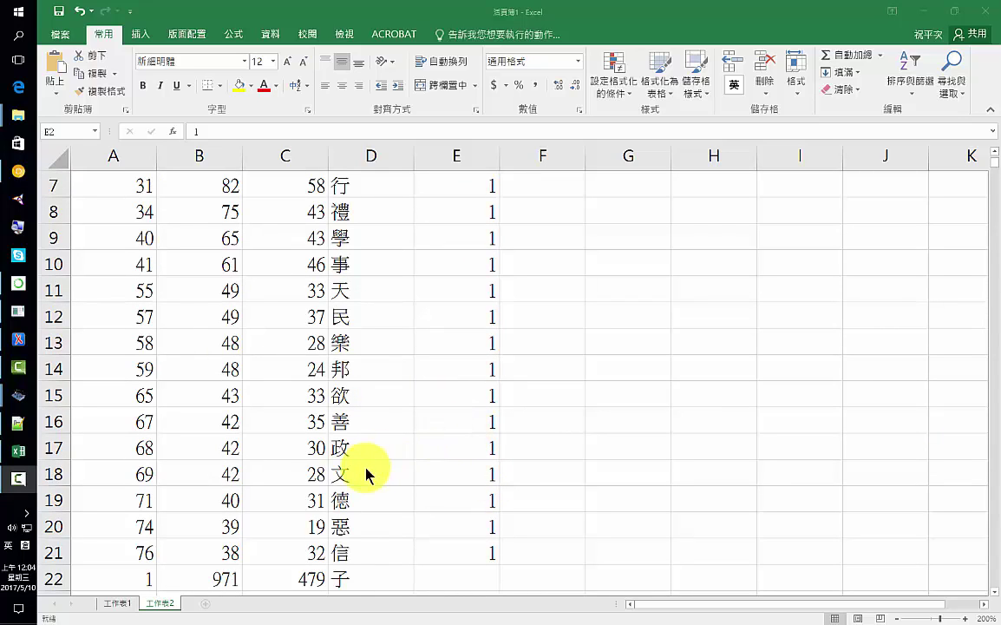
# - Copy words D2:D21 and paste them into A1 of a new sheet, 工作表3
pyautogui.click(375, 553)
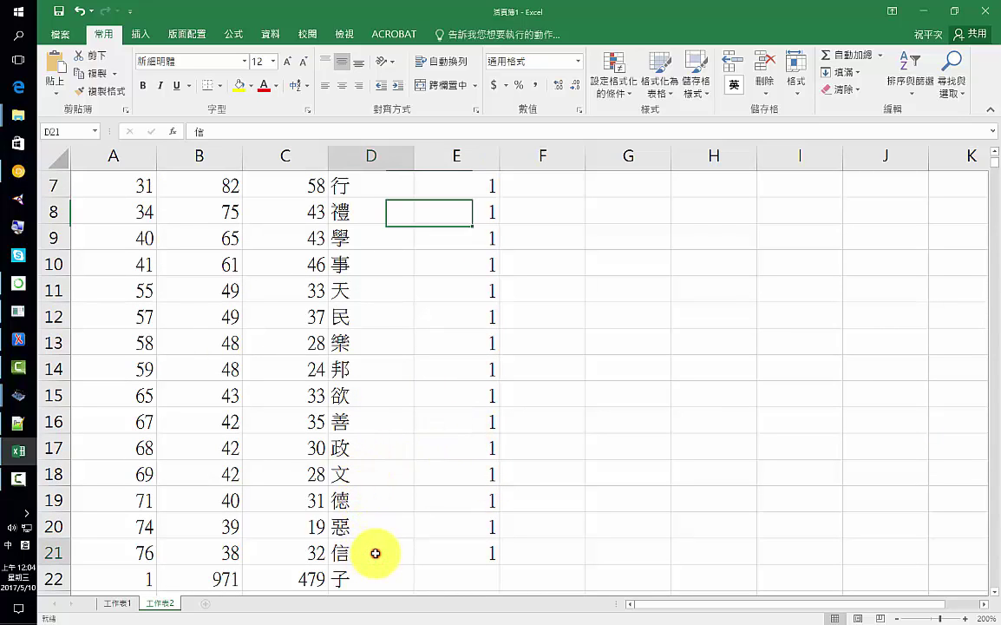
pyautogui.moveTo(375, 553); pyautogui.dragTo(379, 209)
pyautogui.scroll(2, 379, 209)
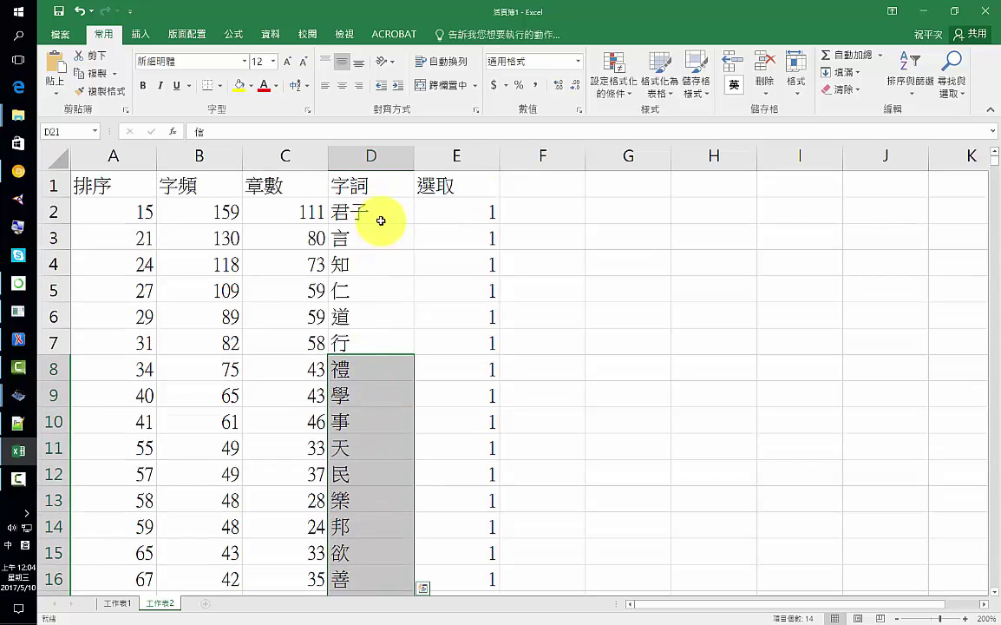
pyautogui.keyDown('shift'); pyautogui.click(380, 214); pyautogui.keyUp('shift')
pyautogui.hotkey('ctrl', 'c')
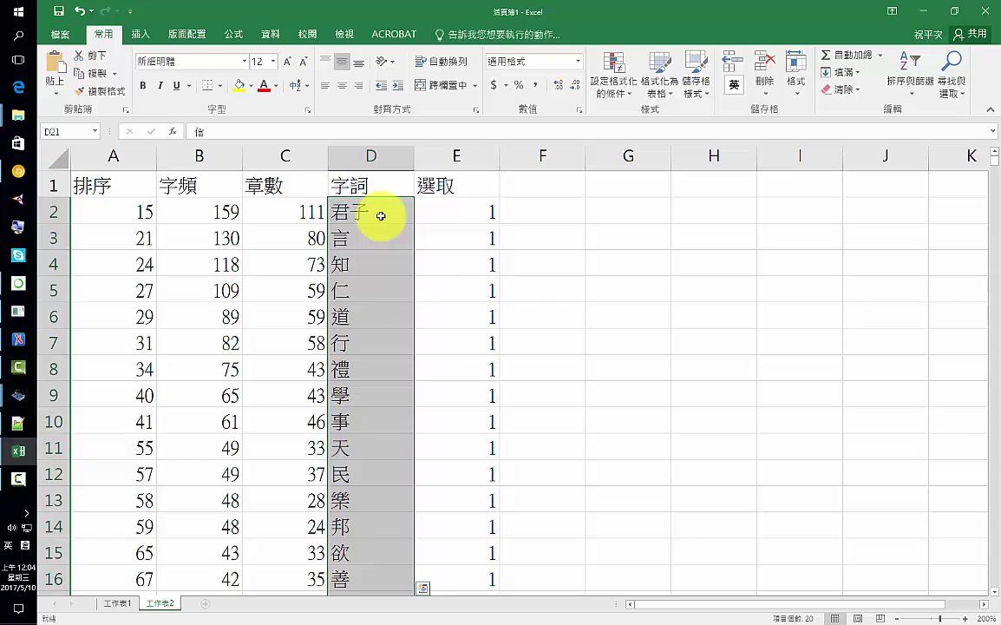
pyautogui.click(205, 603)
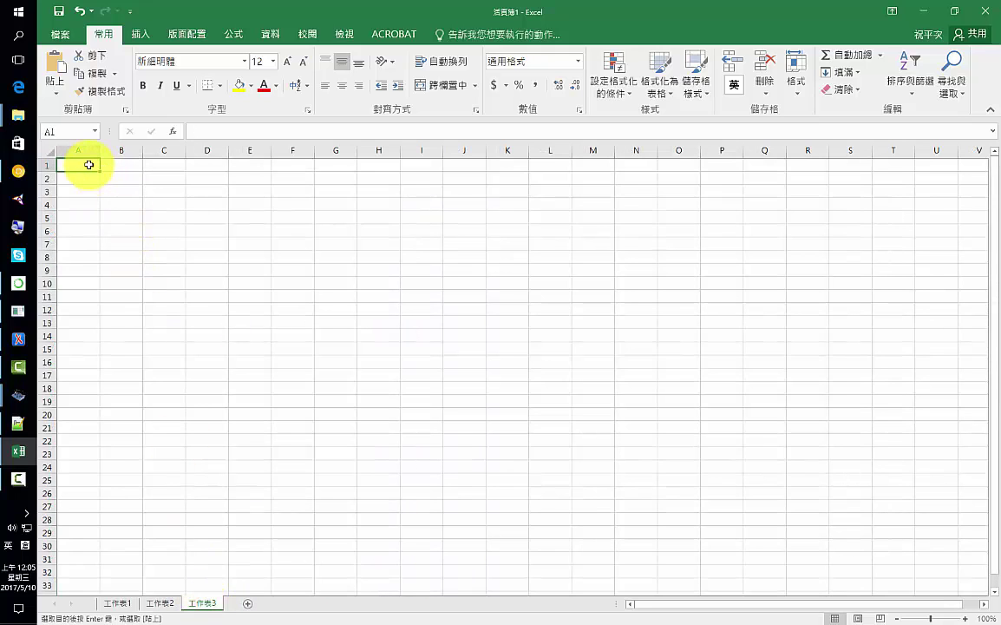
pyautogui.hotkey('ctrl', 'v')
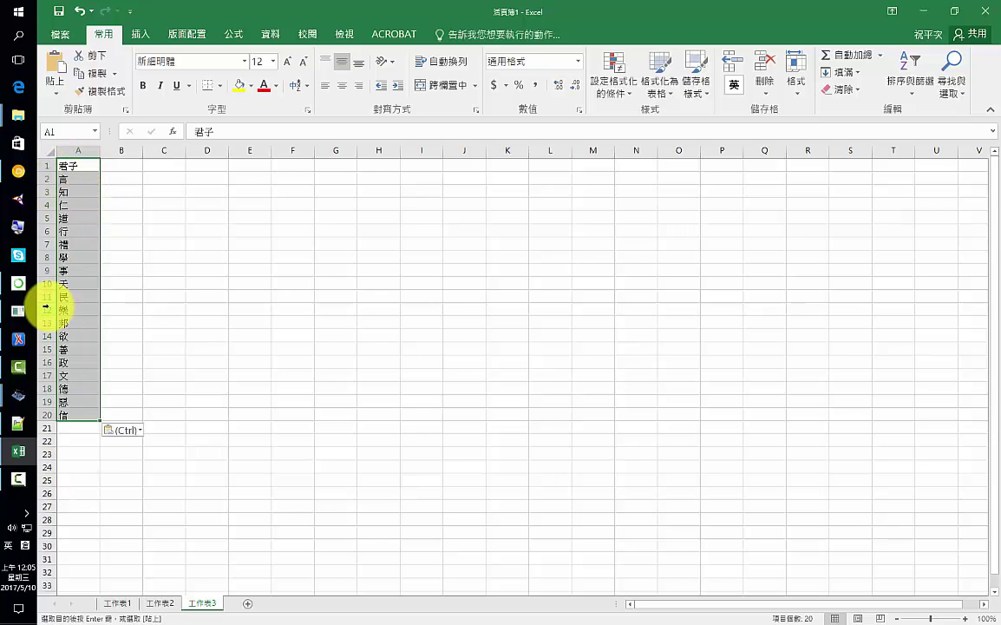
# - Paste the twenty words into a new Notepad++ file without a trailing empty line
pyautogui.click(16, 422)
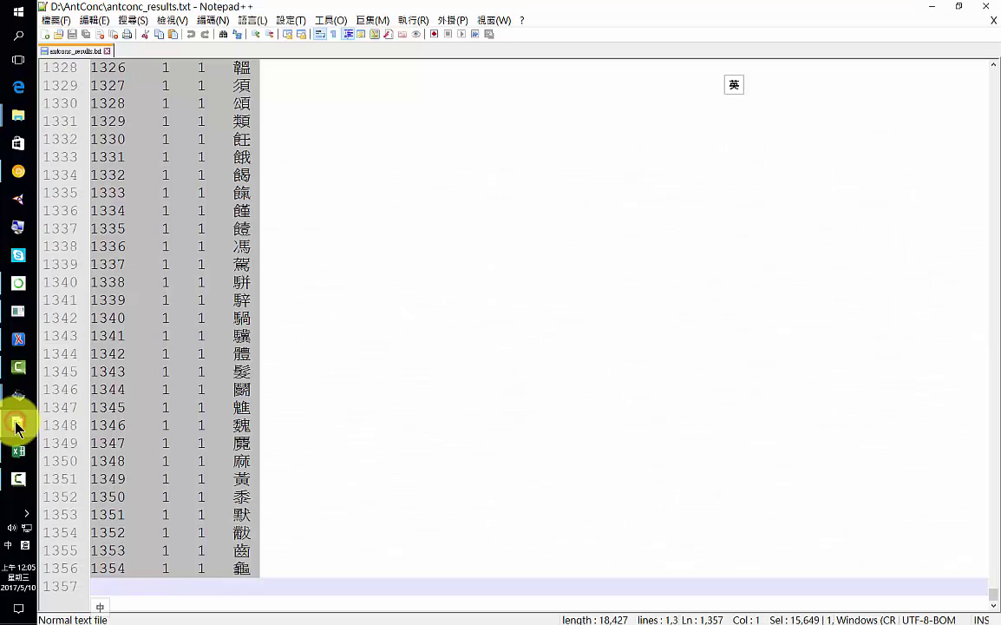
pyautogui.click(46, 34)
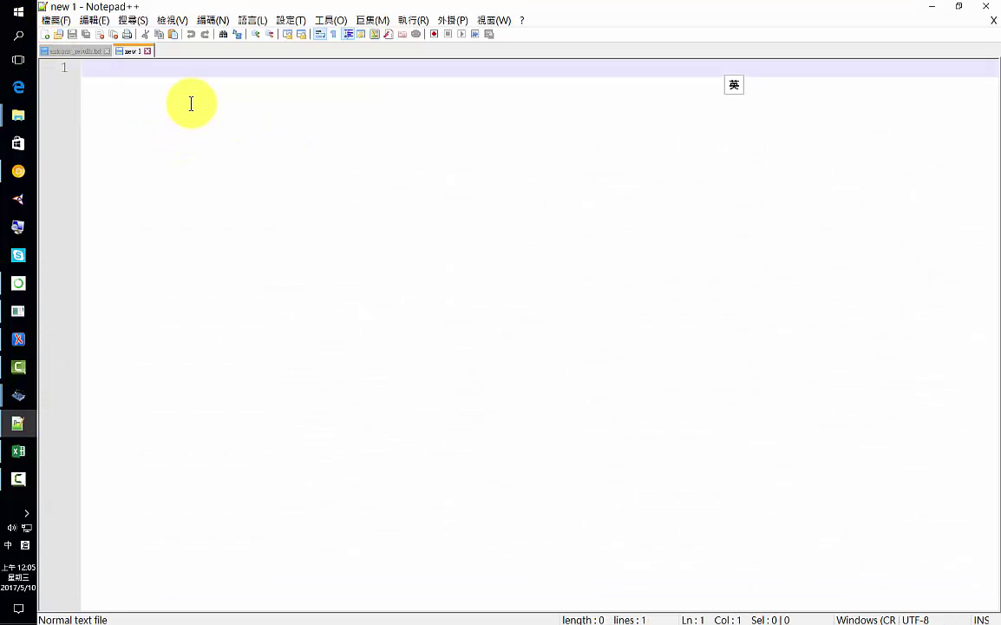
pyautogui.hotkey('ctrl', 'v')
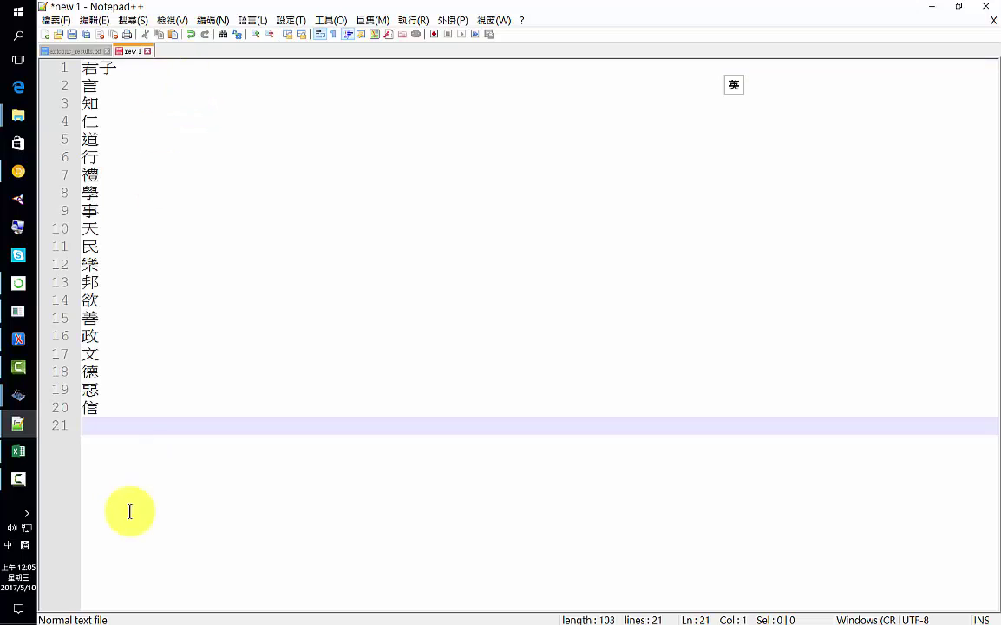
pyautogui.press('BackSpace')
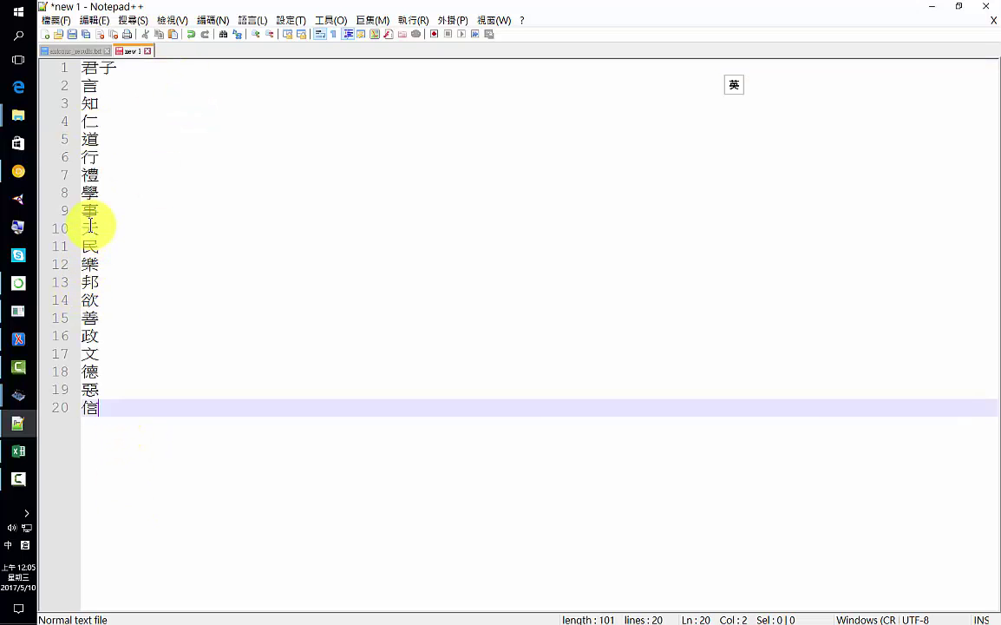
# - Save the file as 論語關鍵詞 in D:\AntConc
pyautogui.click(56, 21)
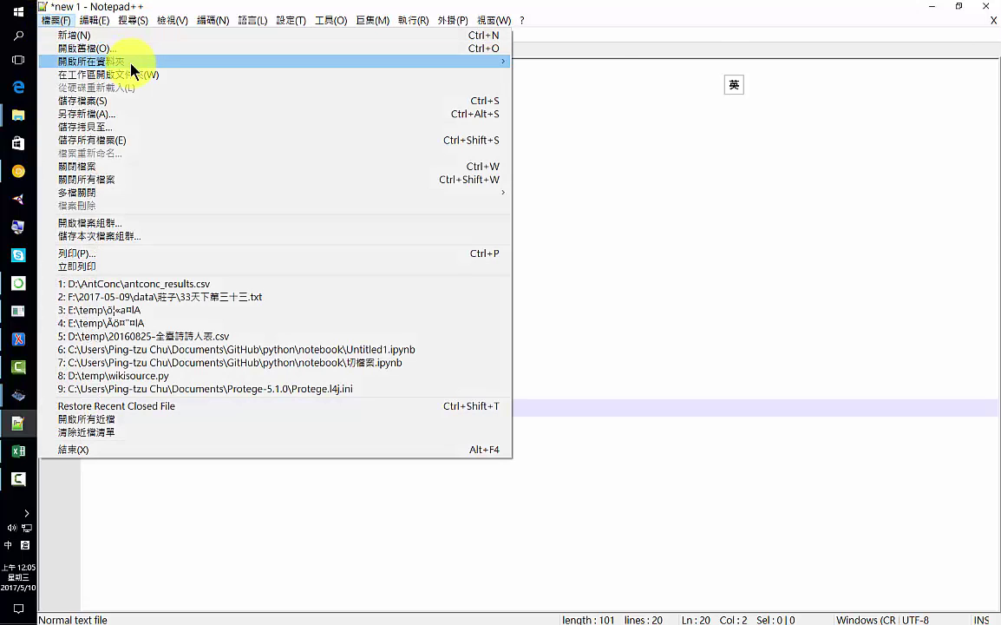
pyautogui.click(104, 103)
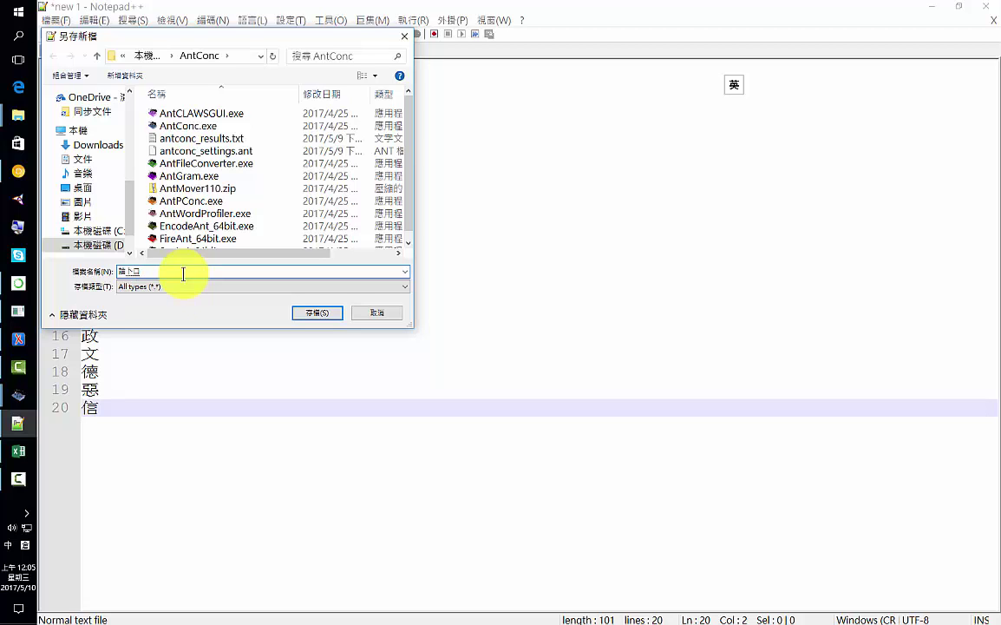
pyautogui.write('語詞類')
pyautogui.press('Return')
pyautogui.press('4')
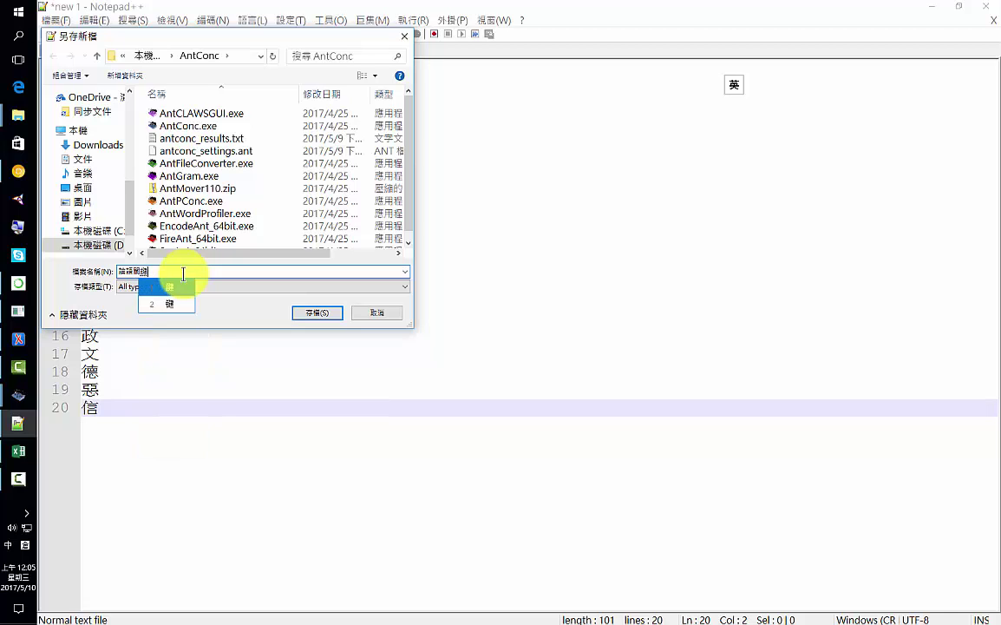
pyautogui.press('Return')
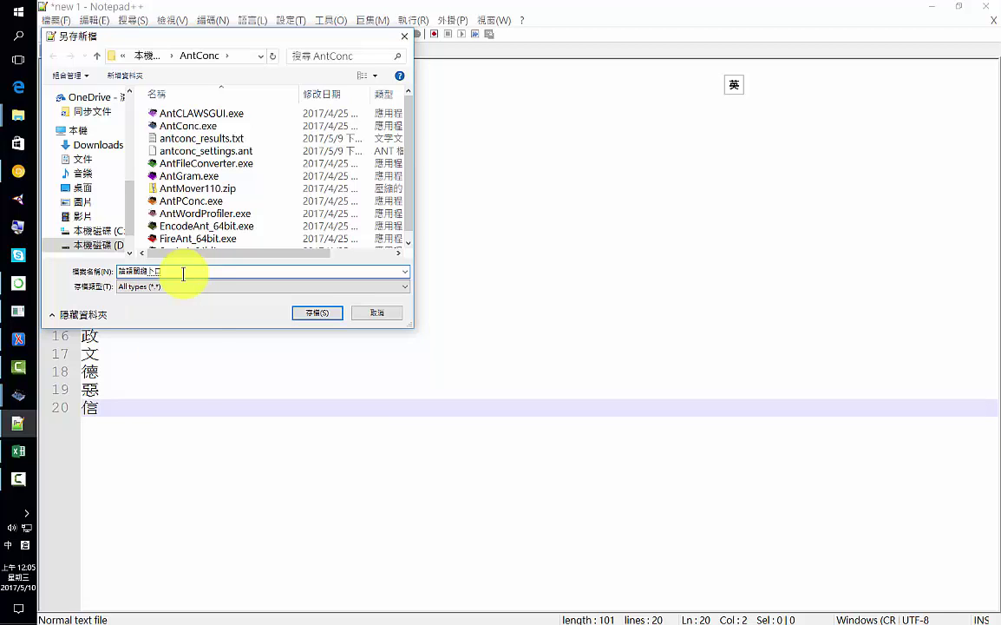
pyautogui.write('詞')
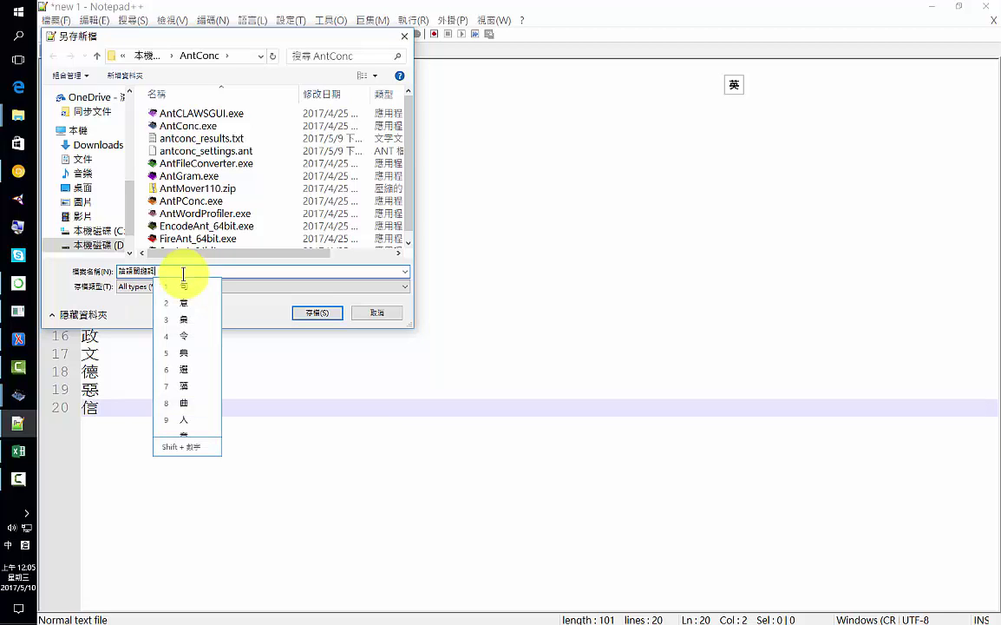
pyautogui.click(328, 313)
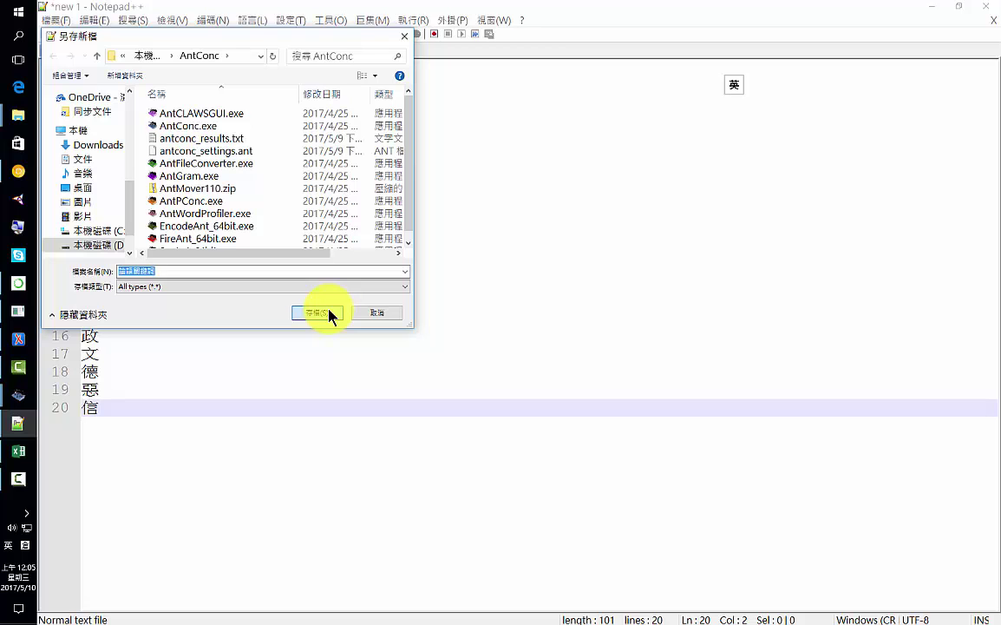
pyautogui.click(330, 313)
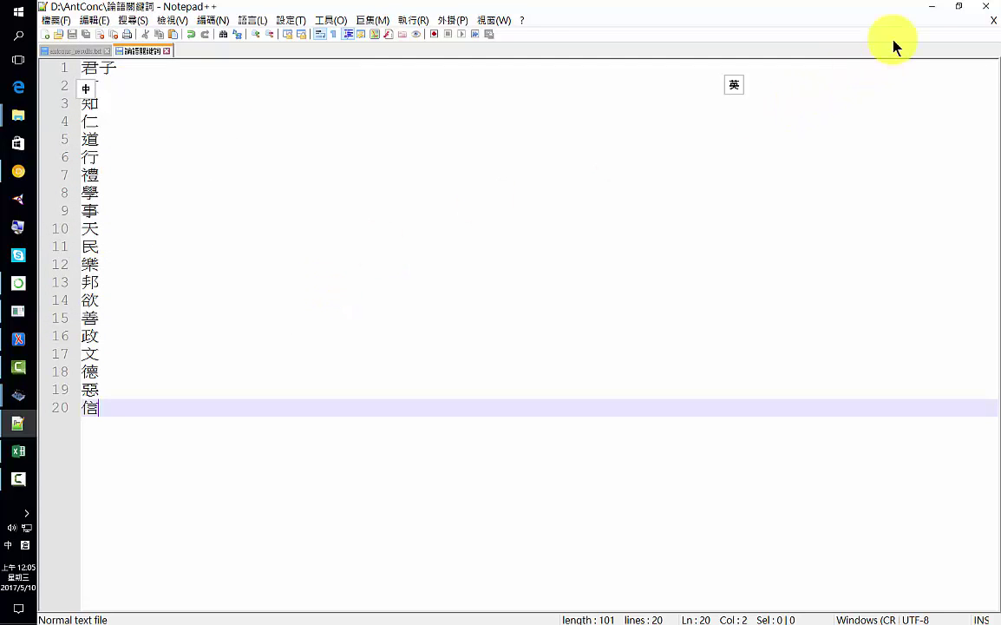
# - Change line 1 to '君 子' with a space, resave, and return to AntConc
pyautogui.click(931, 7)
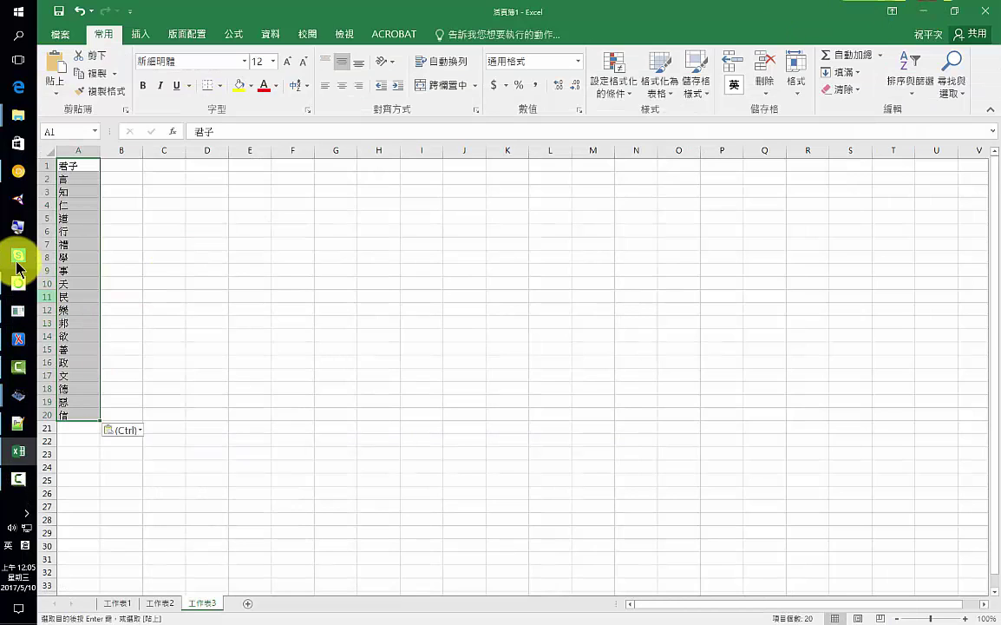
pyautogui.click(926, 10)
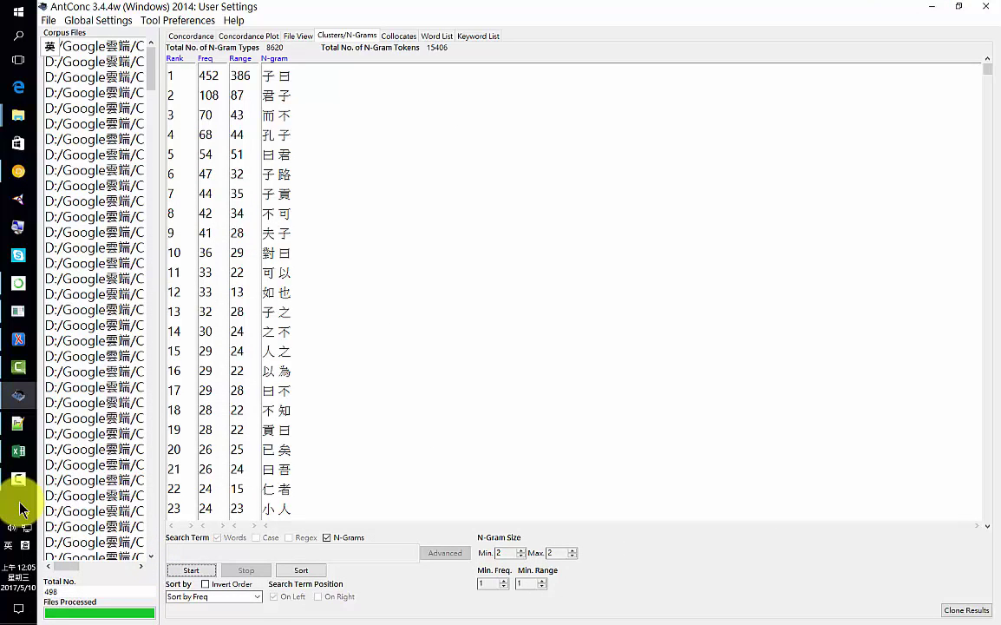
pyautogui.click(18, 425)
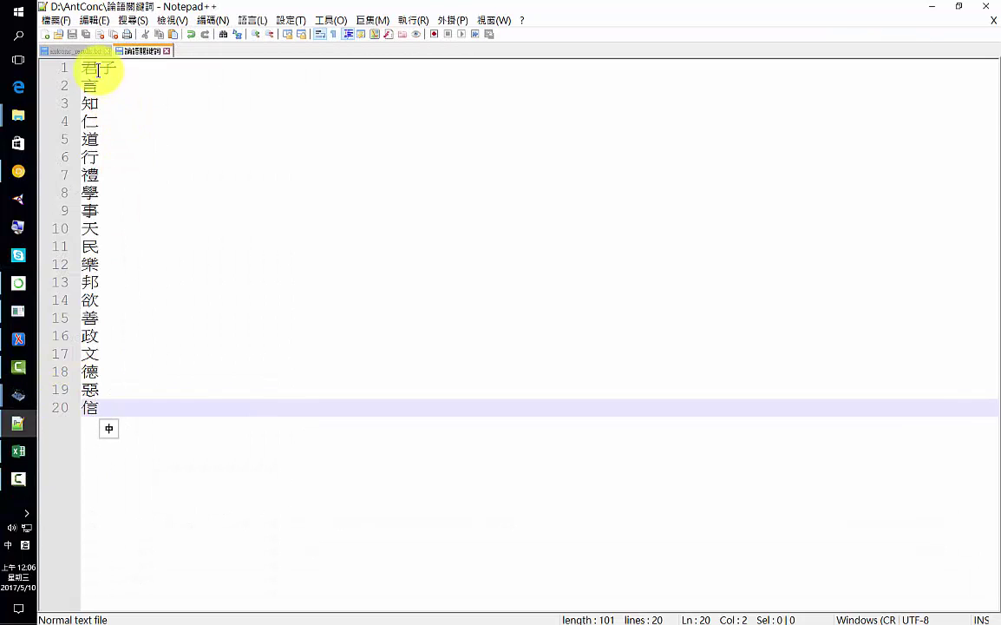
pyautogui.click(98, 70)
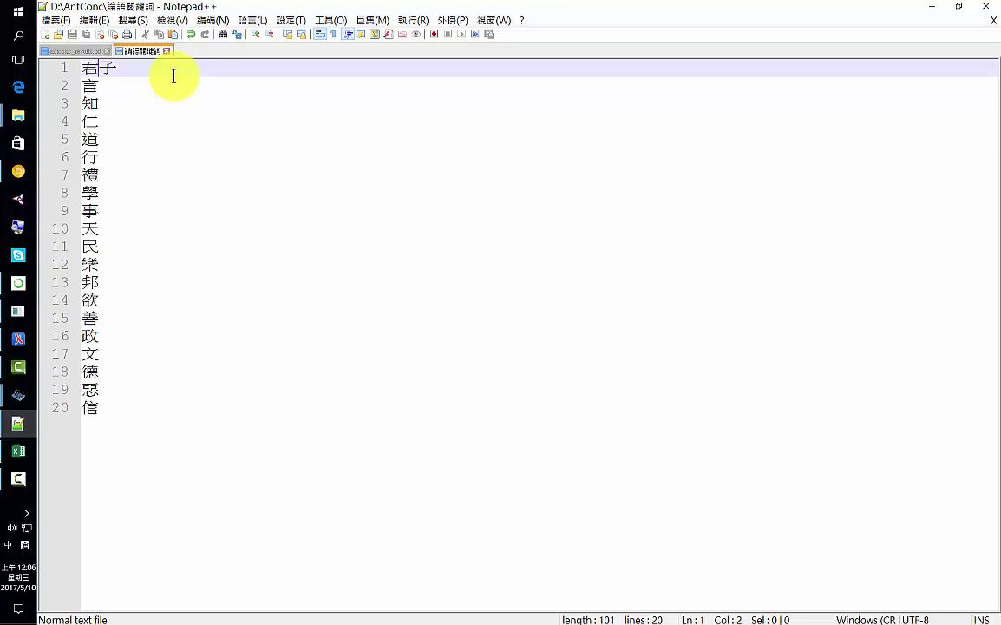
pyautogui.press('Left')
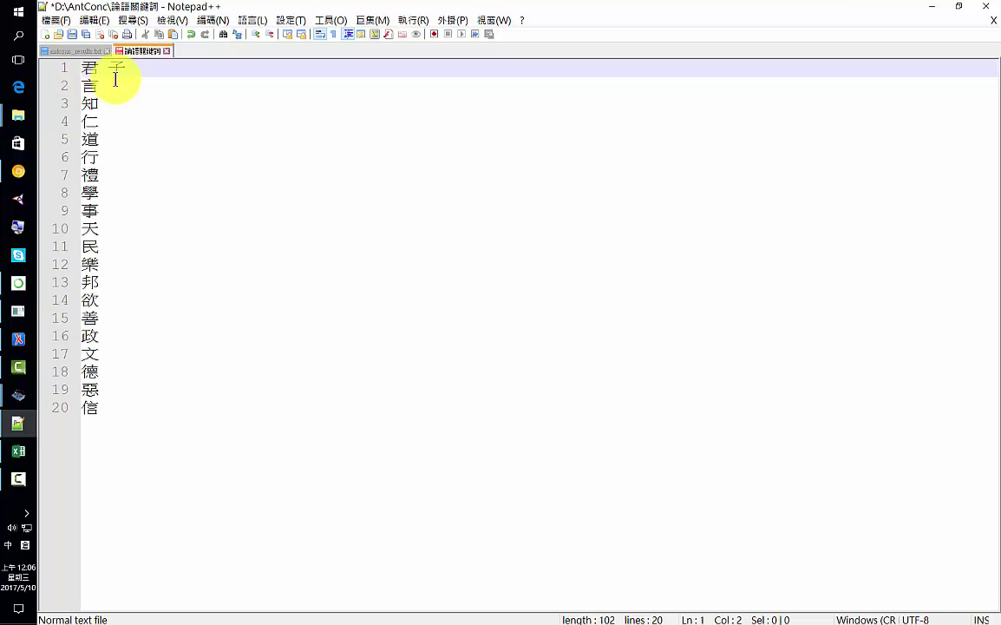
pyautogui.hotkey('ctrl', 's')
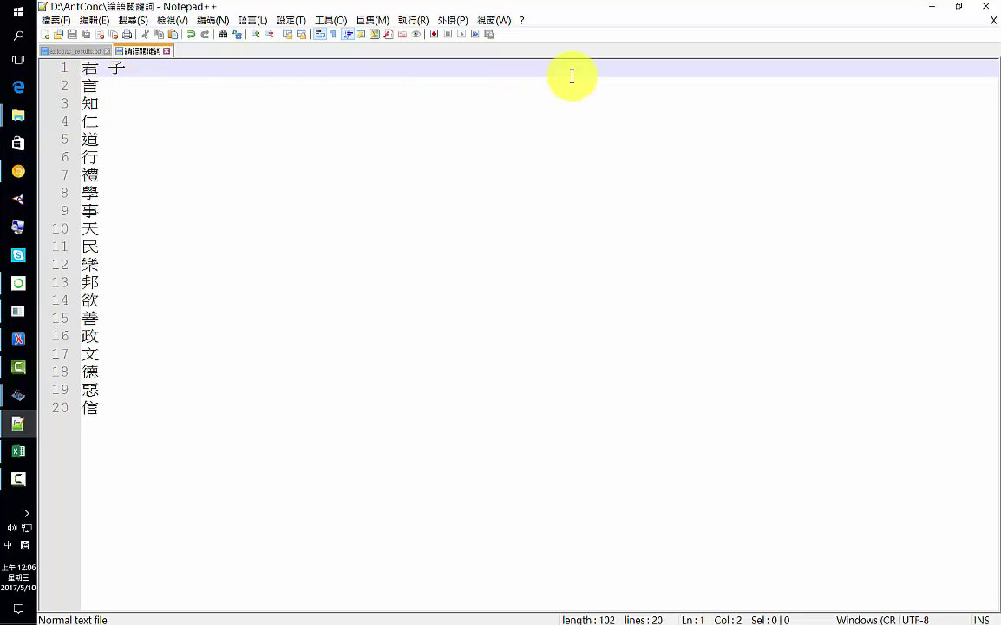
pyautogui.click(930, 10)
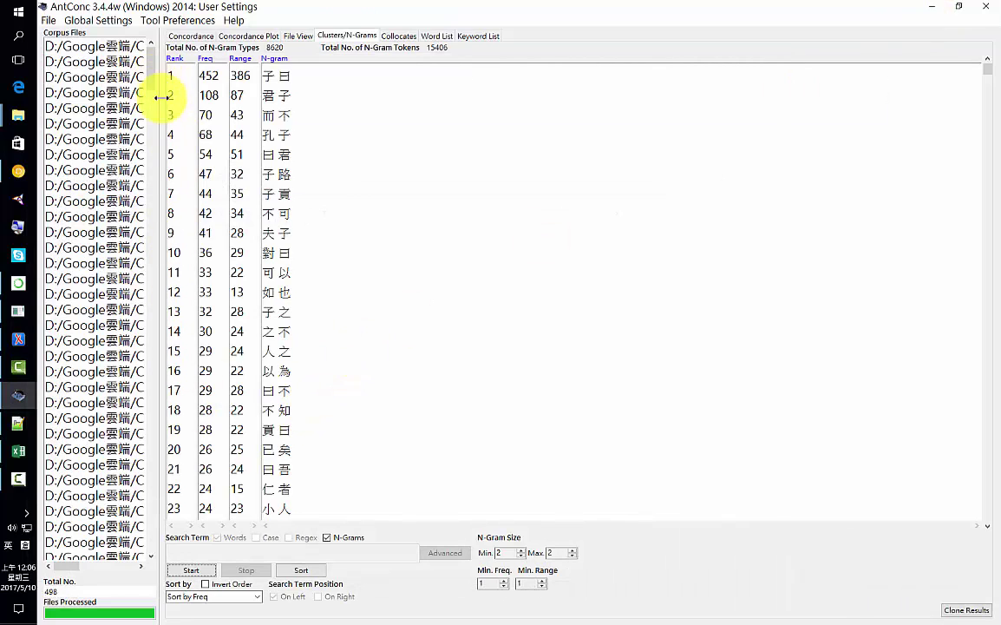
# - Switch AntConc to the Concordance tab and open its Advanced search dialog
pyautogui.click(177, 540)
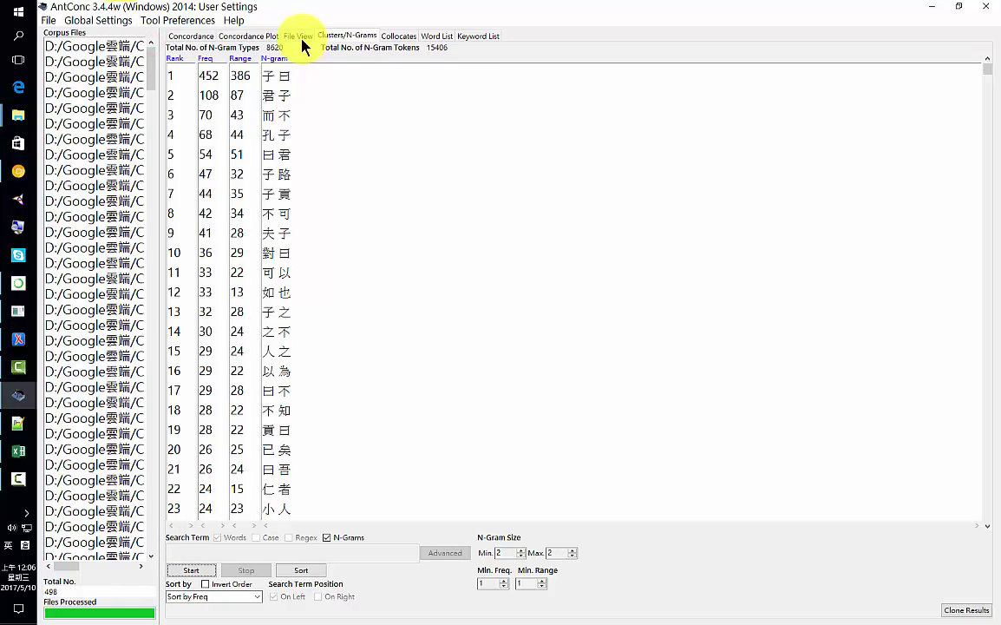
pyautogui.click(202, 40)
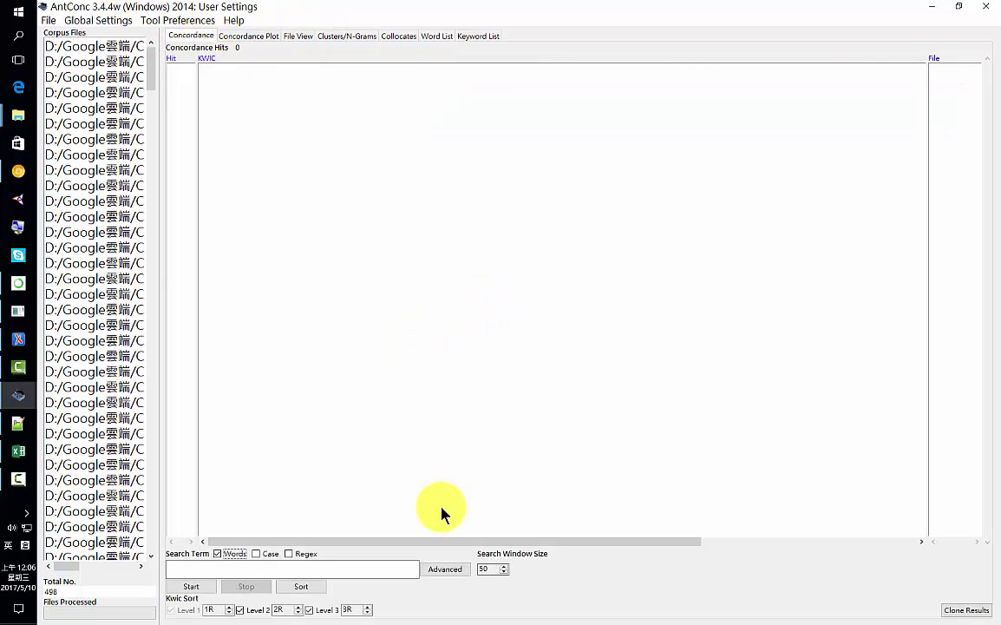
pyautogui.click(457, 571)
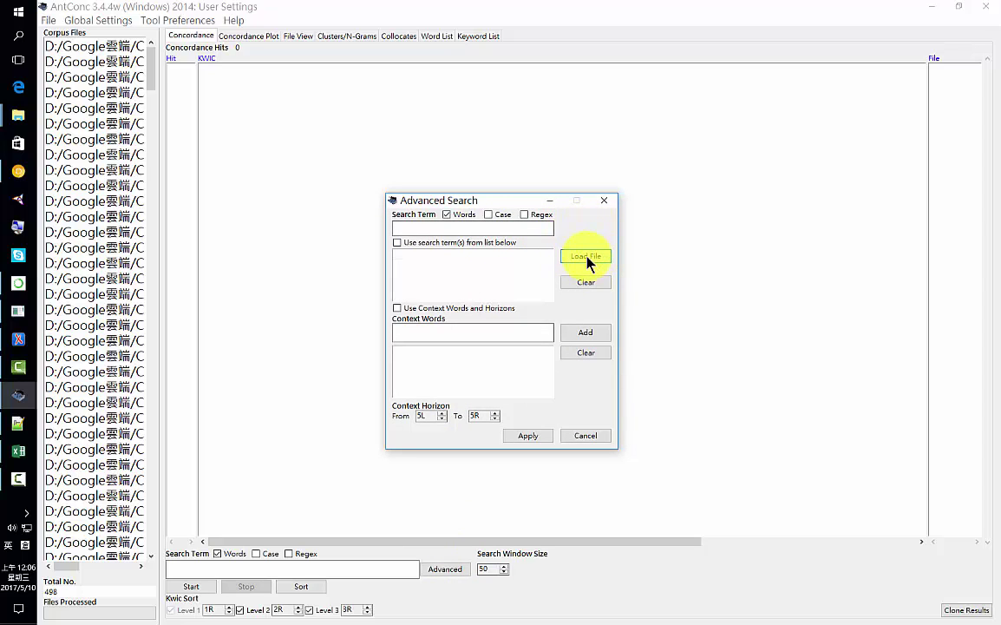
# - Load 論語關鍵詞 (All Files type) as the advanced search-term list and apply it
pyautogui.click(397, 243)
pyautogui.click(587, 257)
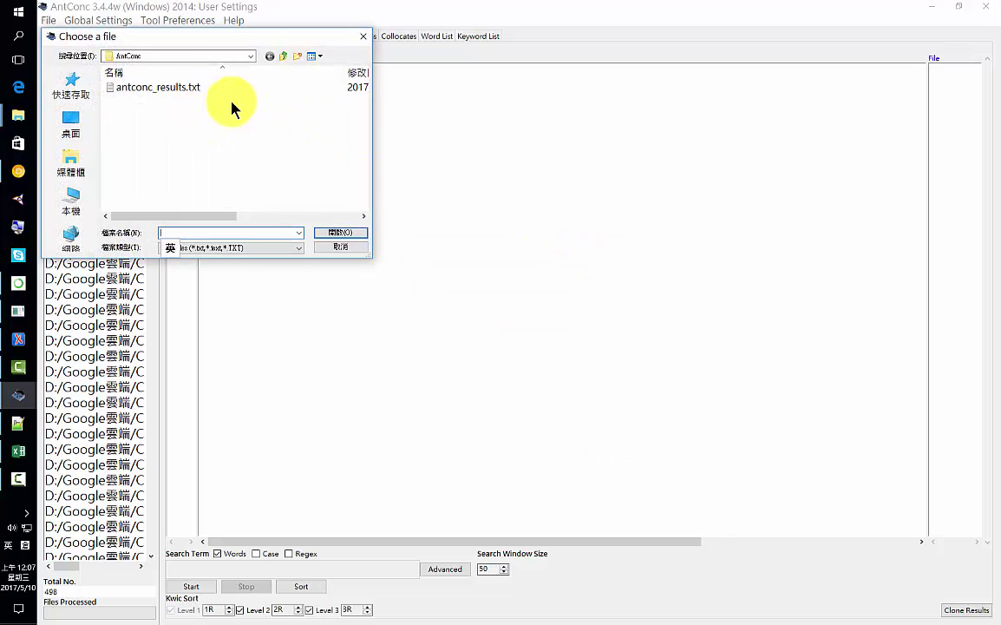
pyautogui.click(245, 248)
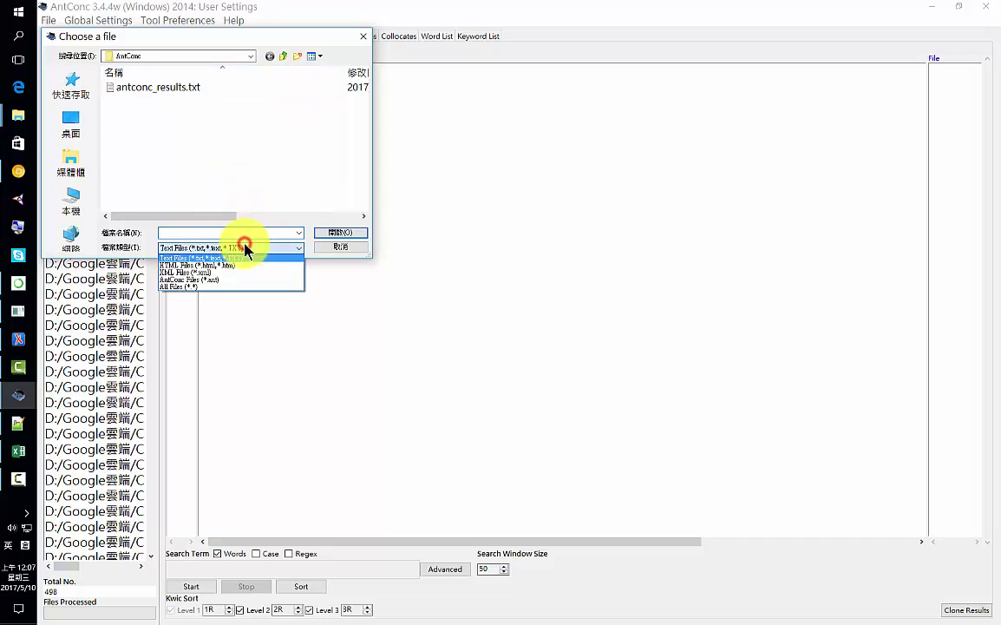
pyautogui.click(209, 285)
pyautogui.scroll(-2, 334, 182)
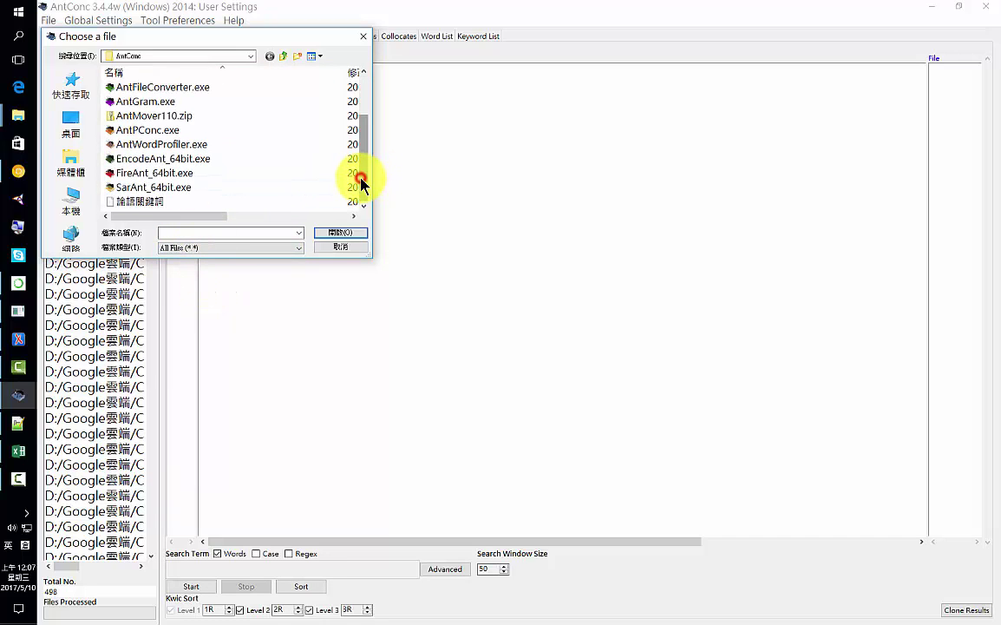
pyautogui.click(148, 202)
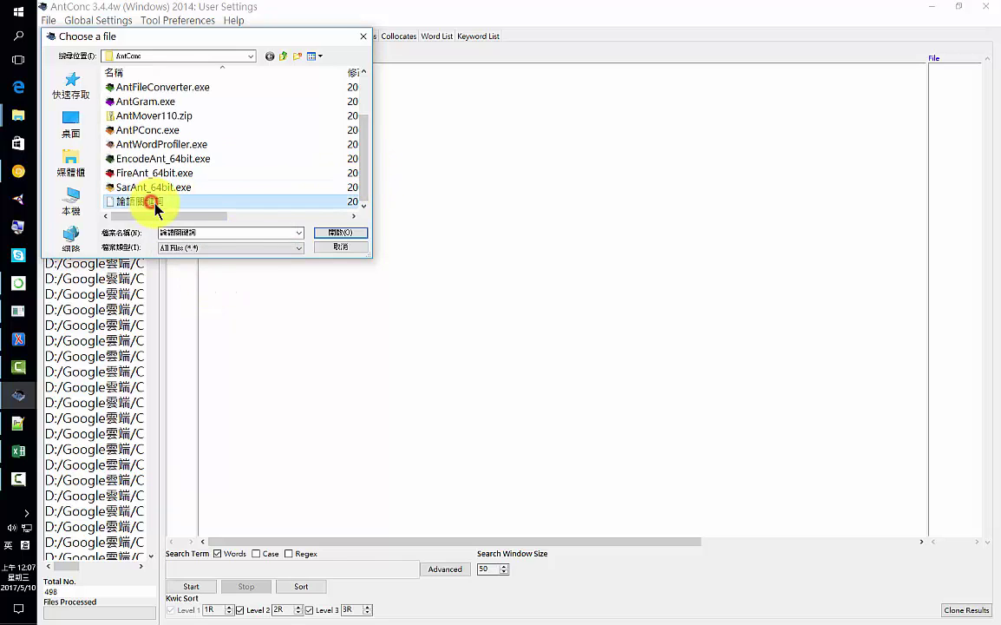
pyautogui.click(345, 233)
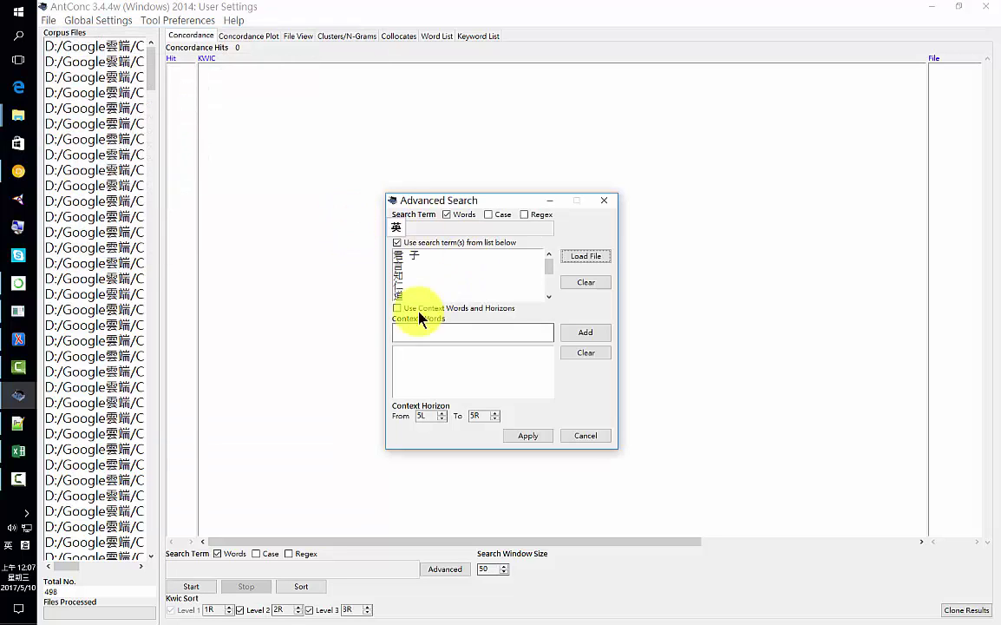
pyautogui.click(550, 269)
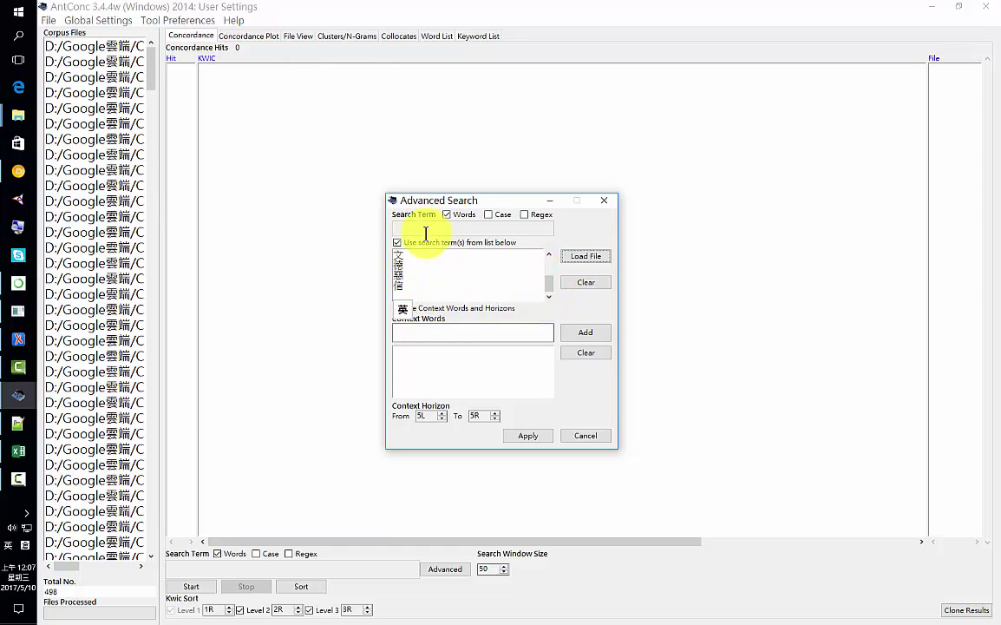
pyautogui.click(537, 437)
# - Run the keyword-list concordance (1317 hits) and open Global Settings
pyautogui.click(197, 587)
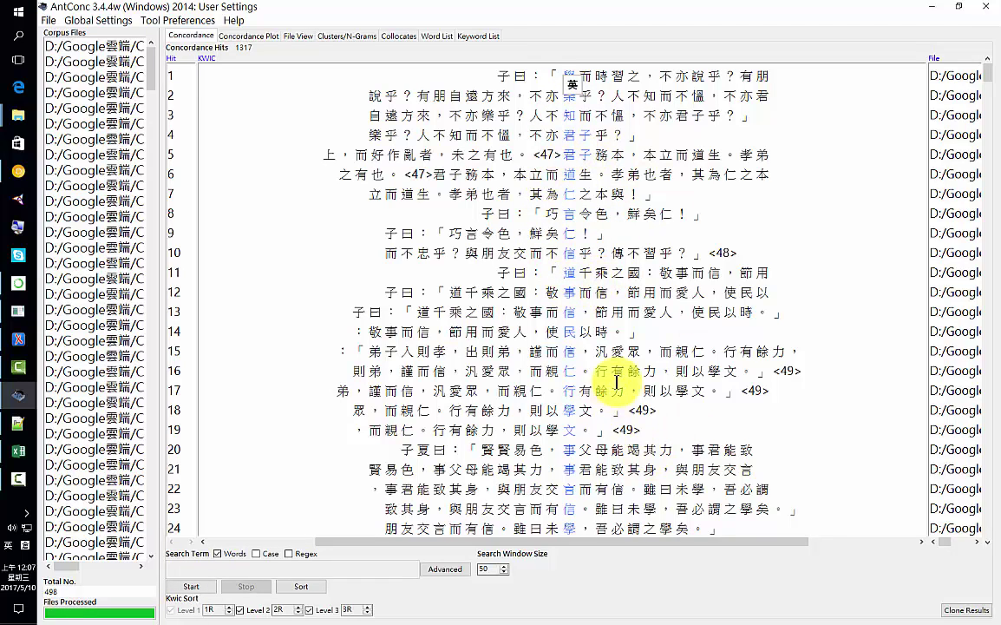
pyautogui.click(105, 20)
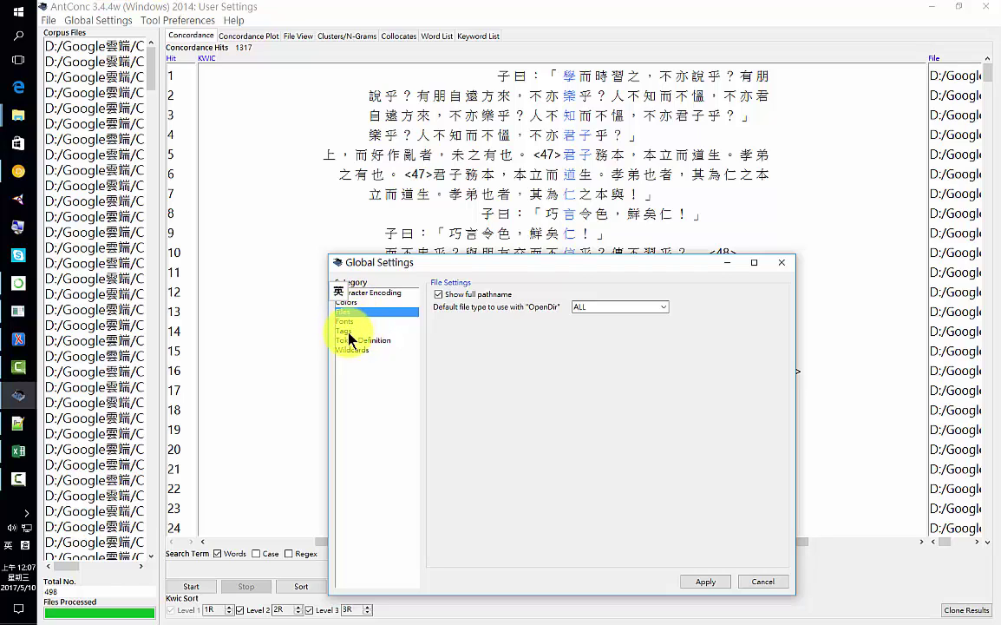
# - Turn on Hide tags in Global Settings, apply it, and rerun the concordance search
pyautogui.click(348, 331)
pyautogui.click(487, 295)
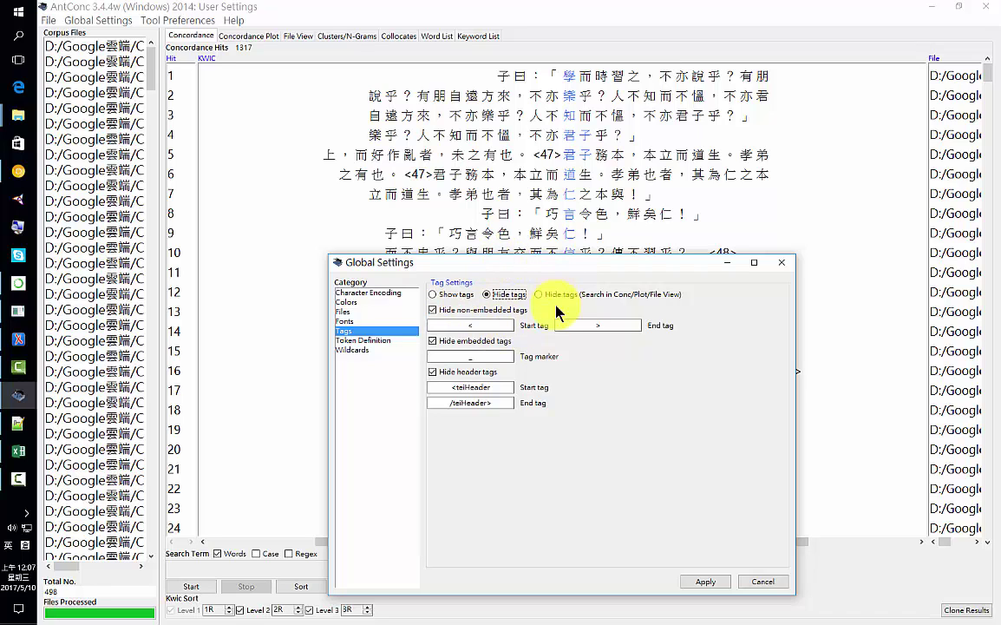
pyautogui.click(708, 580)
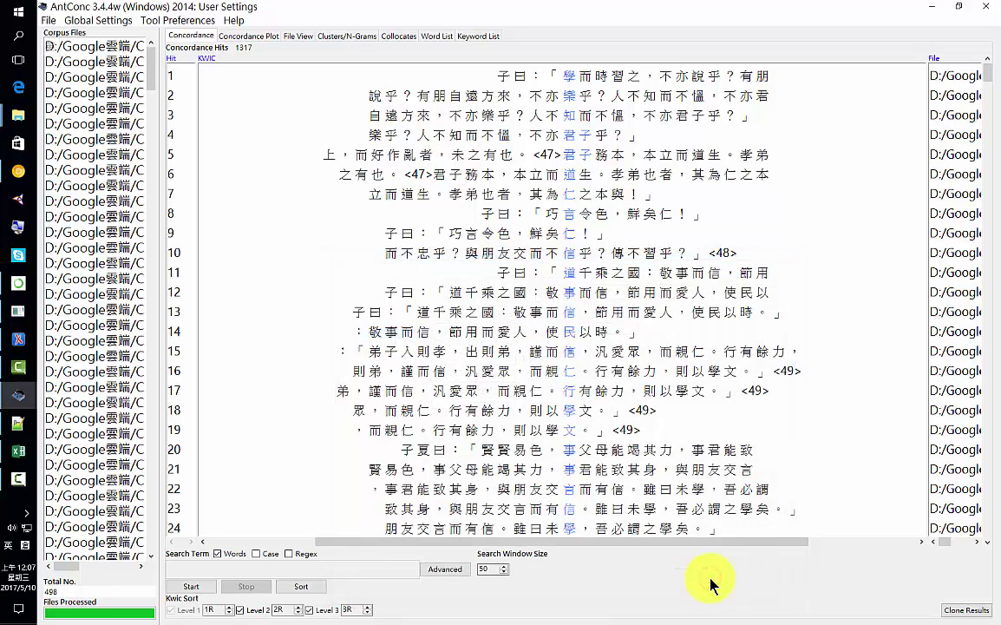
pyautogui.click(189, 586)
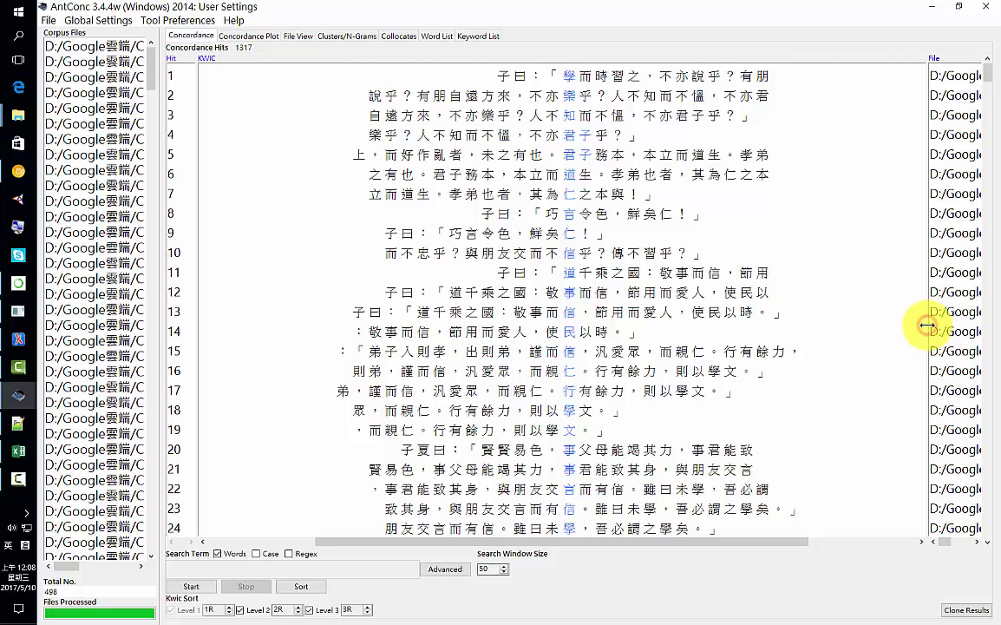
pyautogui.moveTo(928, 324); pyautogui.dragTo(920, 325)
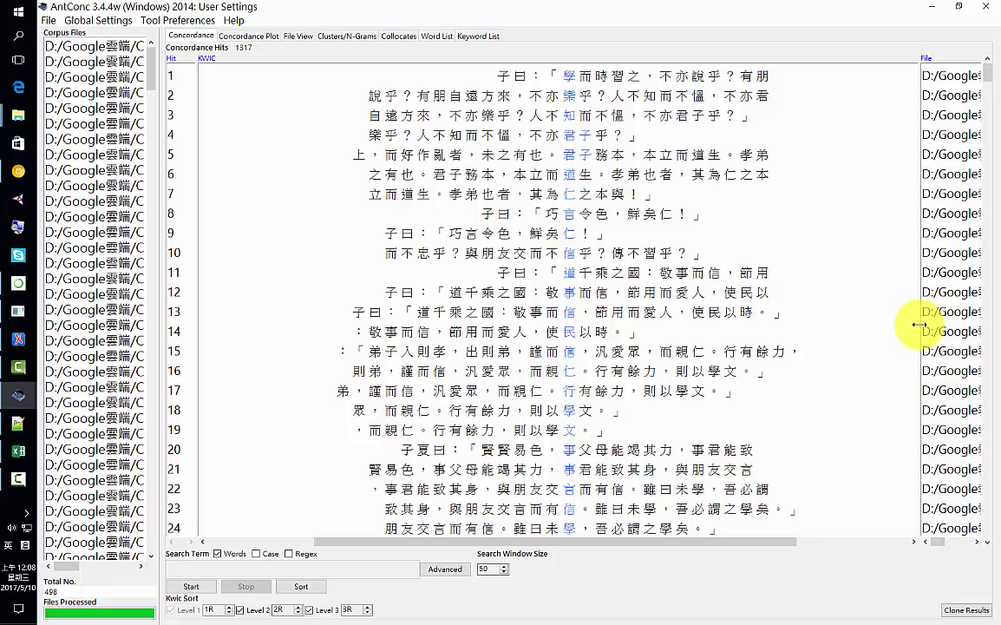
# - Resize the KWIC and File columns so full file paths and whole context lines show
pyautogui.click(485, 571)
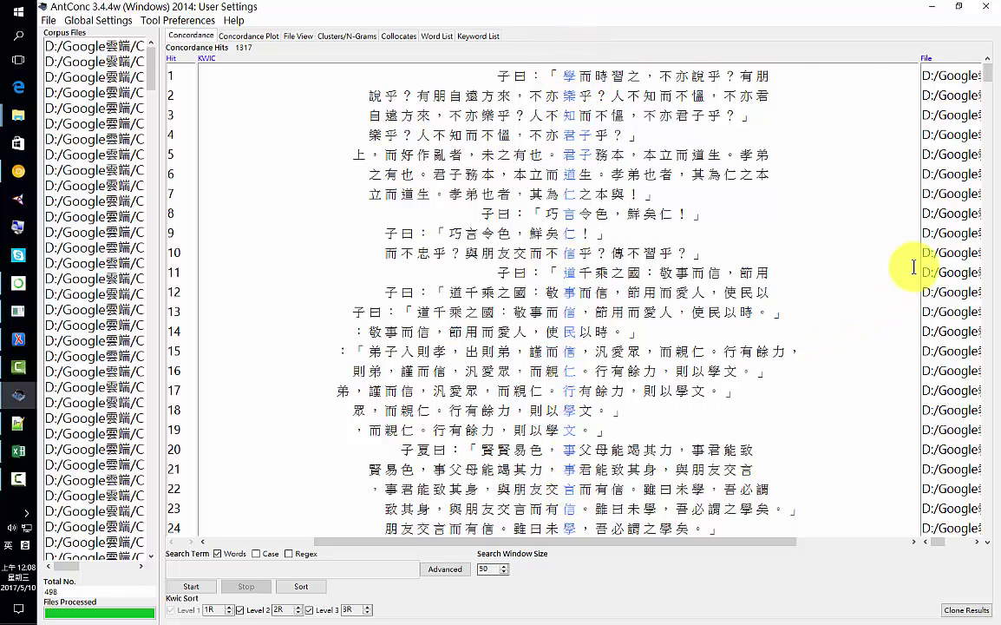
pyautogui.moveTo(919, 262)
pyautogui.mouseDown()
pyautogui.moveTo(440, 265)
pyautogui.moveTo(417, 282)
pyautogui.mouseUp()
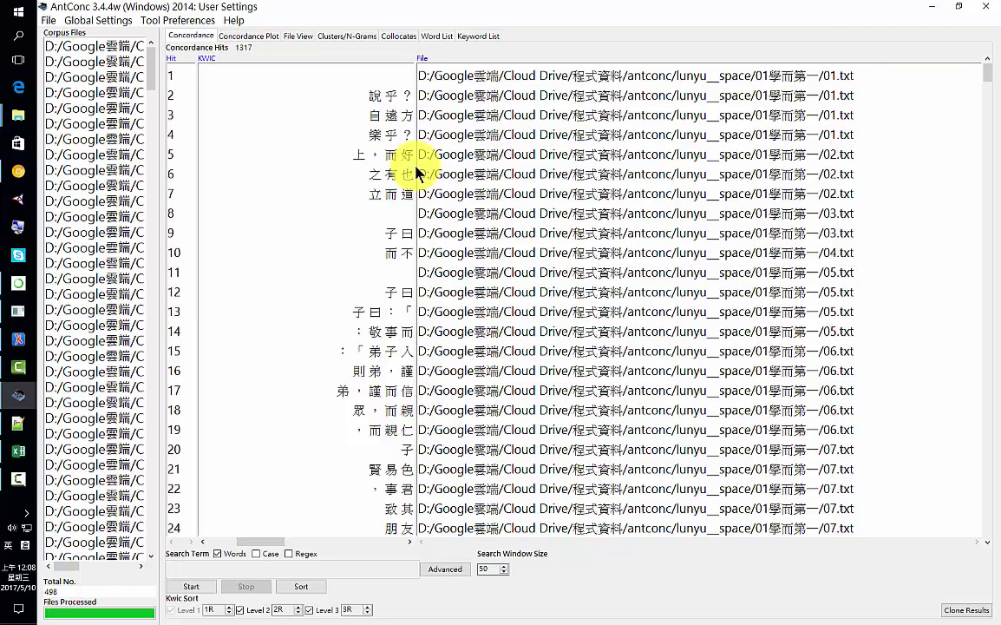
pyautogui.moveTo(415, 165)
pyautogui.mouseDown()
pyautogui.moveTo(729, 161)
pyautogui.moveTo(492, 161)
pyautogui.mouseUp()
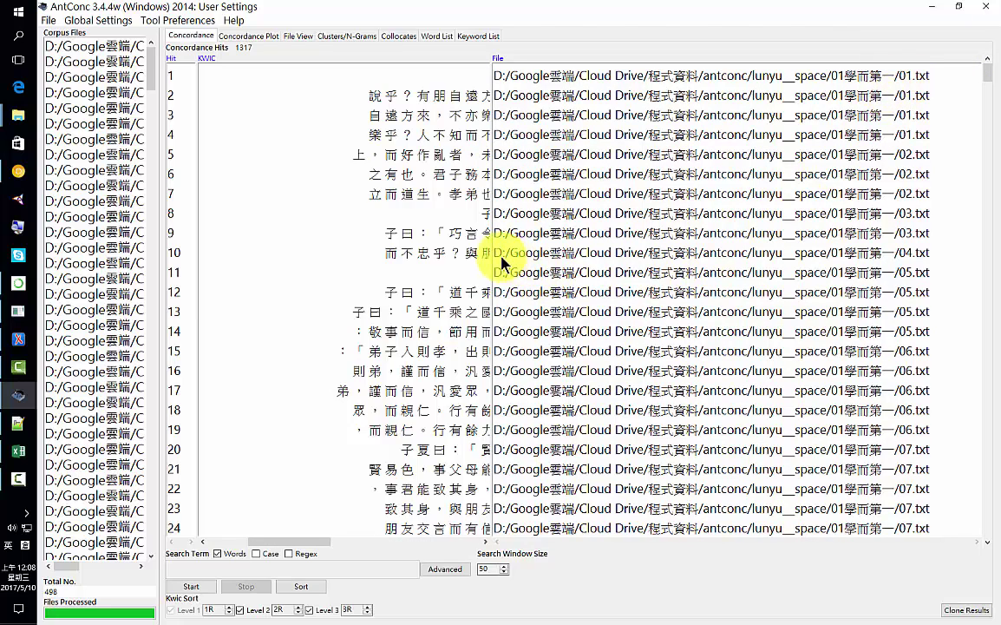
pyautogui.moveTo(490, 252)
pyautogui.mouseDown()
pyautogui.moveTo(633, 257)
pyautogui.moveTo(502, 269)
pyautogui.mouseUp()
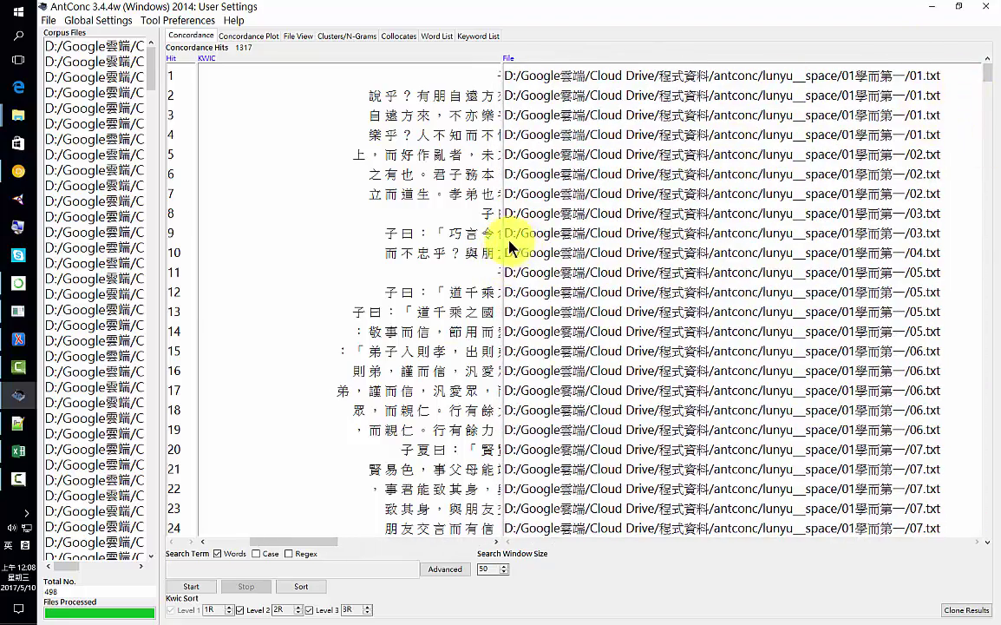
pyautogui.moveTo(501, 236); pyautogui.dragTo(748, 240)
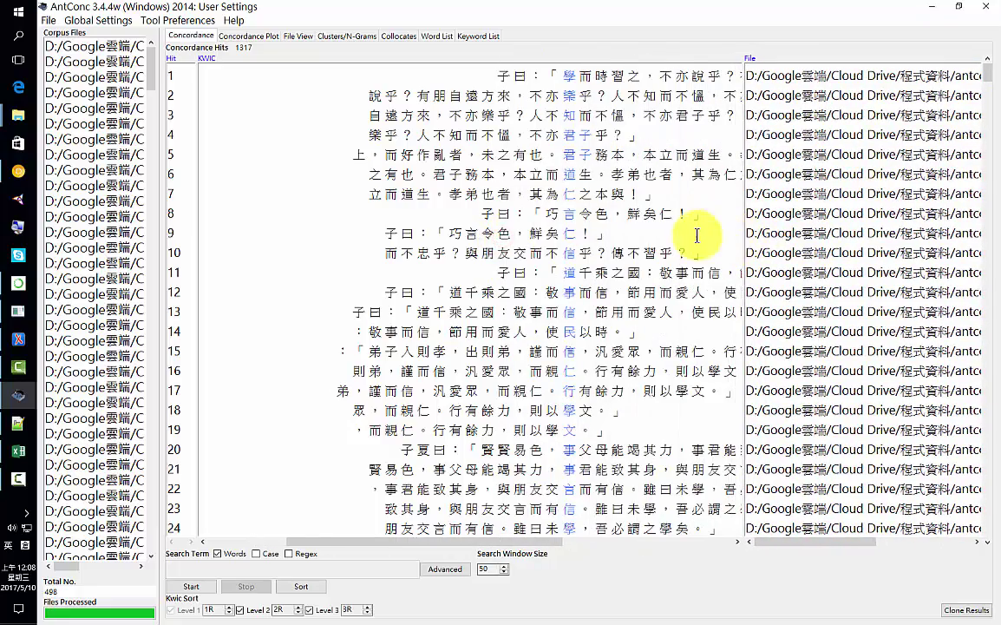
# - Save the concordance output over antconc_results.txt, confirm the overwrite, and minimize AntConc
pyautogui.click(50, 21)
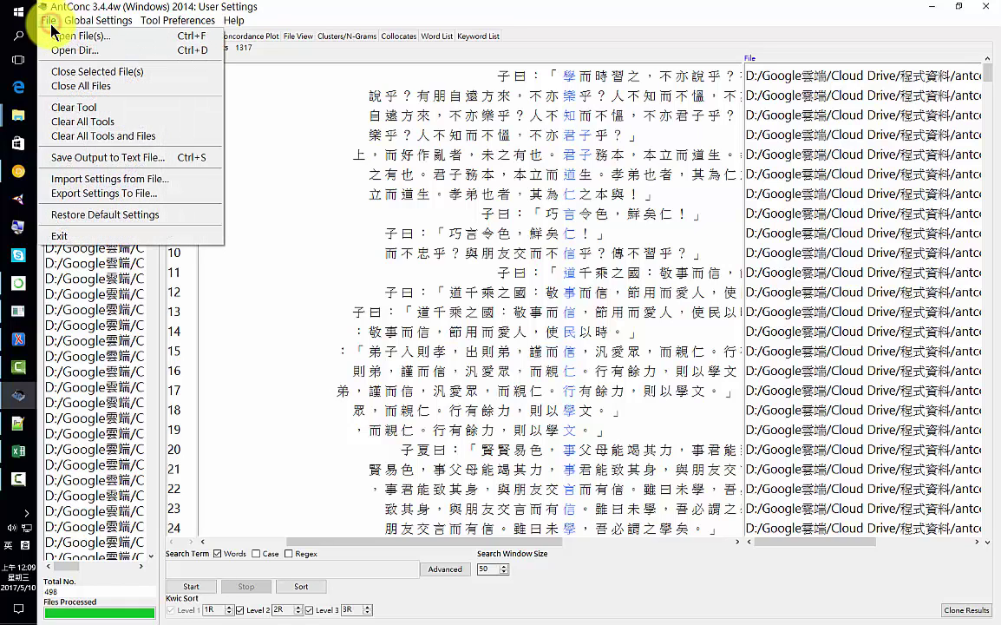
pyautogui.click(144, 157)
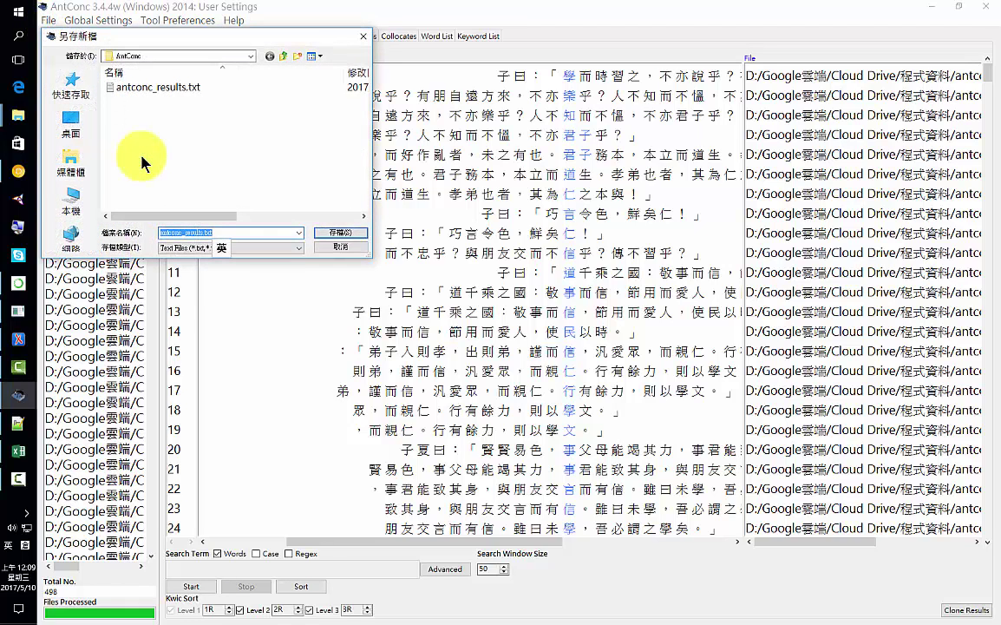
pyautogui.click(338, 233)
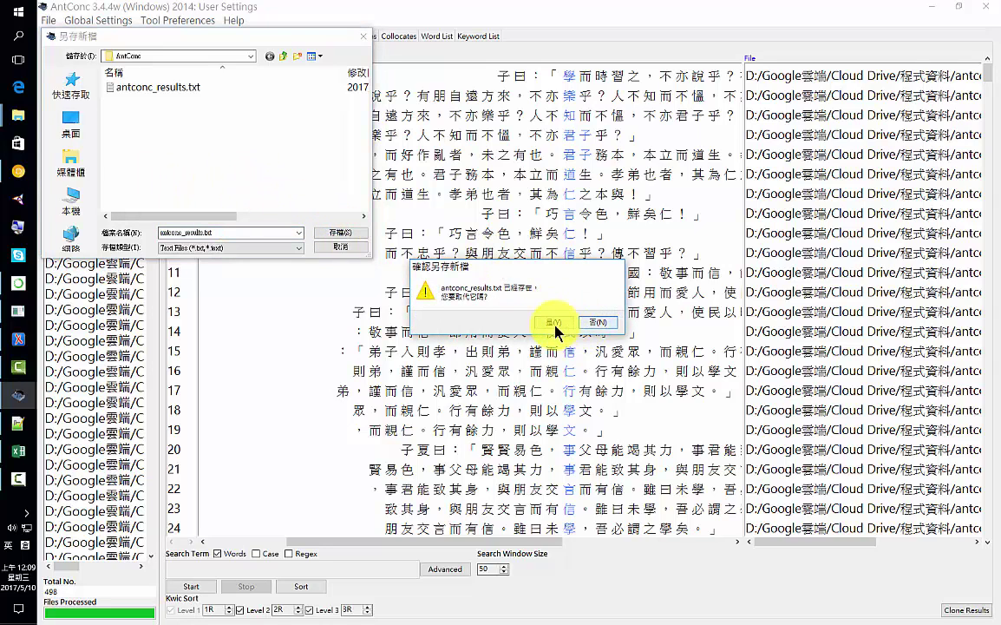
pyautogui.click(554, 323)
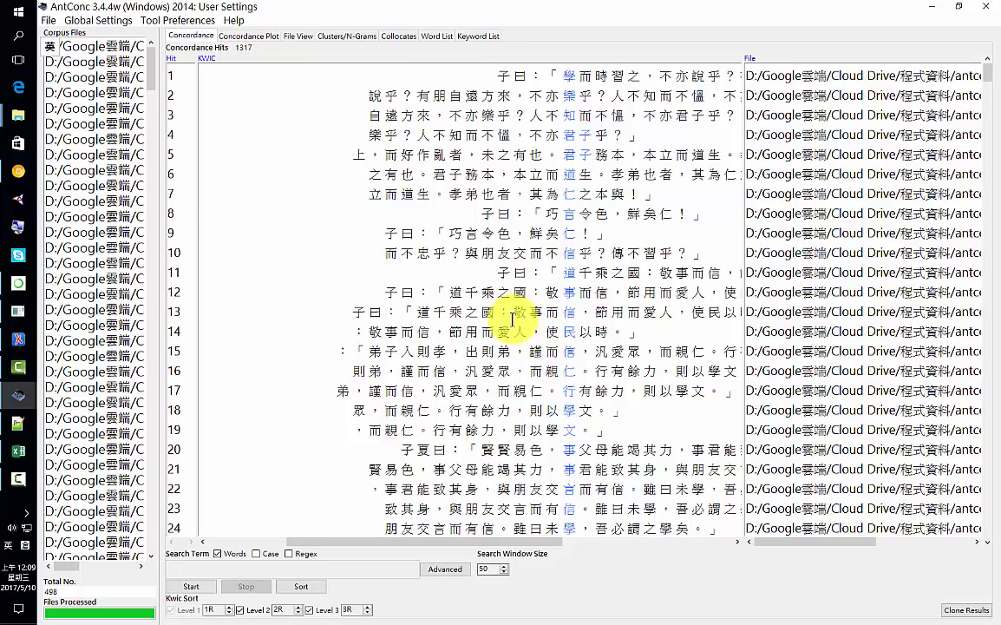
pyautogui.click(931, 6)
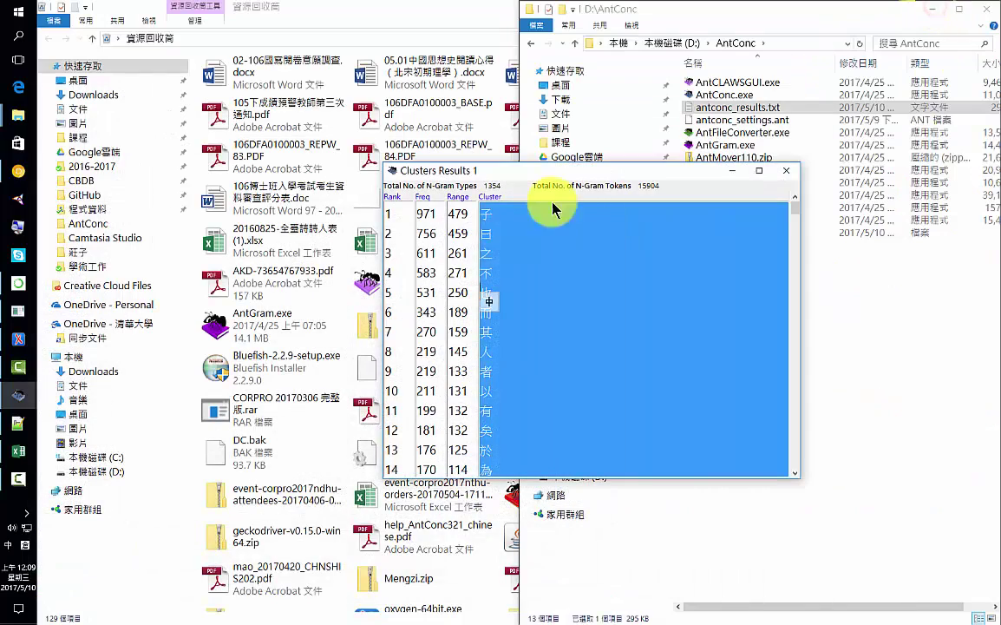
# - Open antconc_results.txt in Notepad++ and reload it with the new concordance results
pyautogui.rightClick(740, 116)
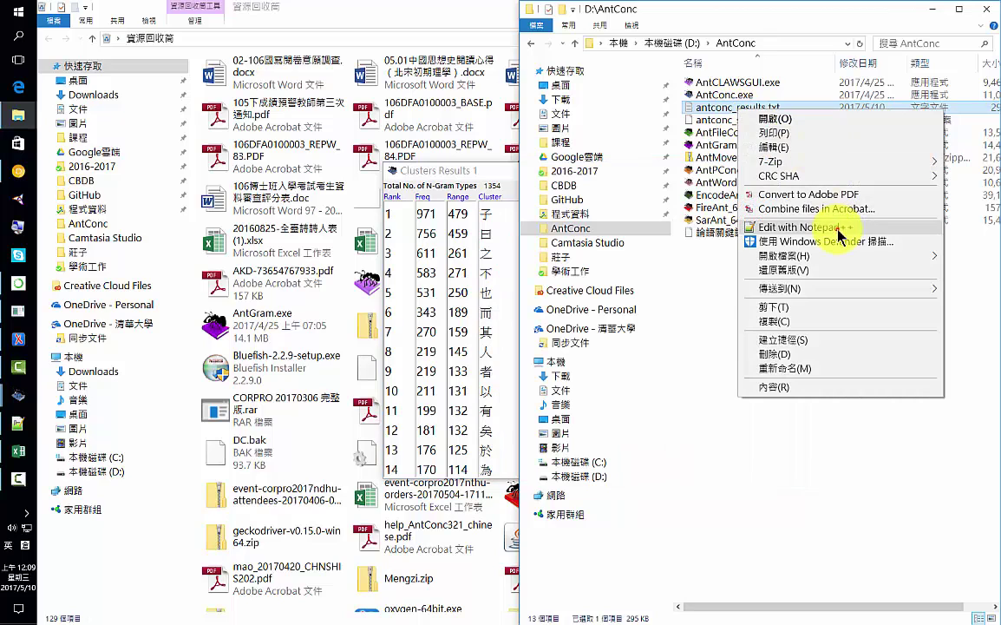
pyautogui.click(838, 229)
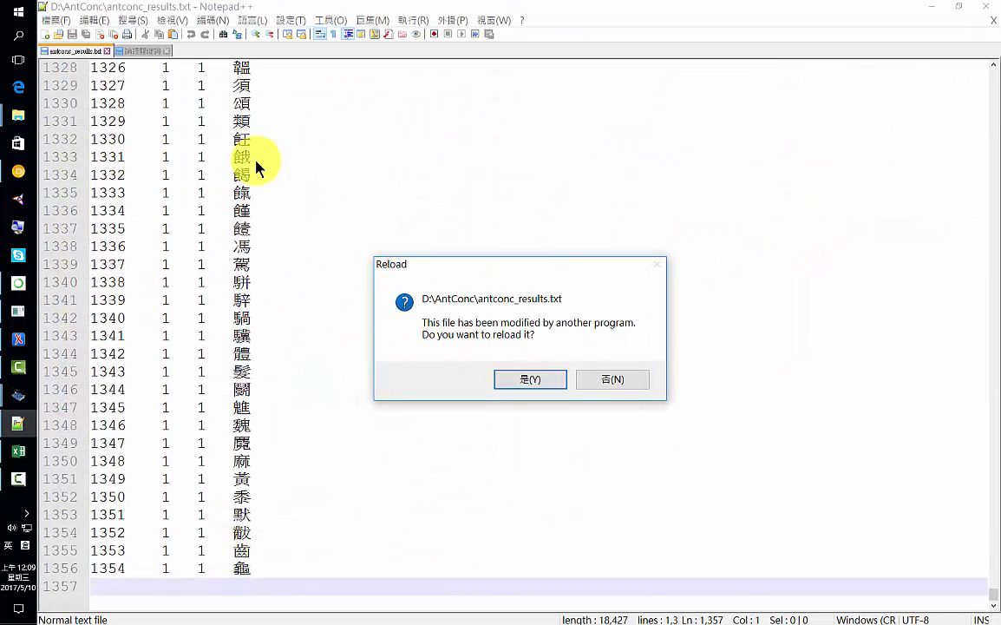
pyautogui.click(531, 380)
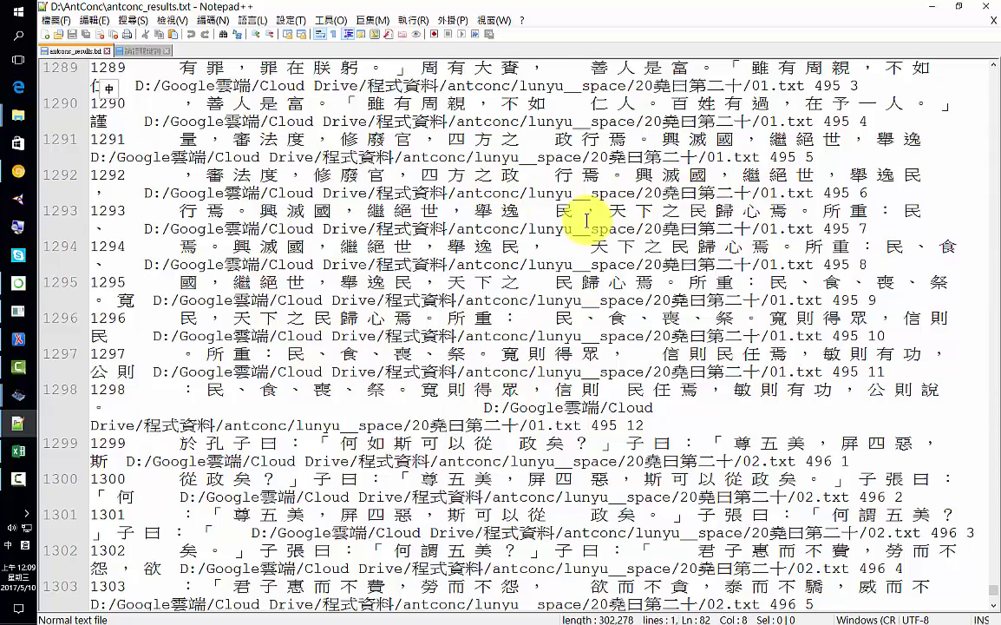
# - Select the entire document text and switch back to the Excel workbook
pyautogui.scroll(3, 587, 222)
pyautogui.scroll(1, 586, 222)
pyautogui.scroll(-6, 587, 221)
pyautogui.scroll(-5, 586, 221)
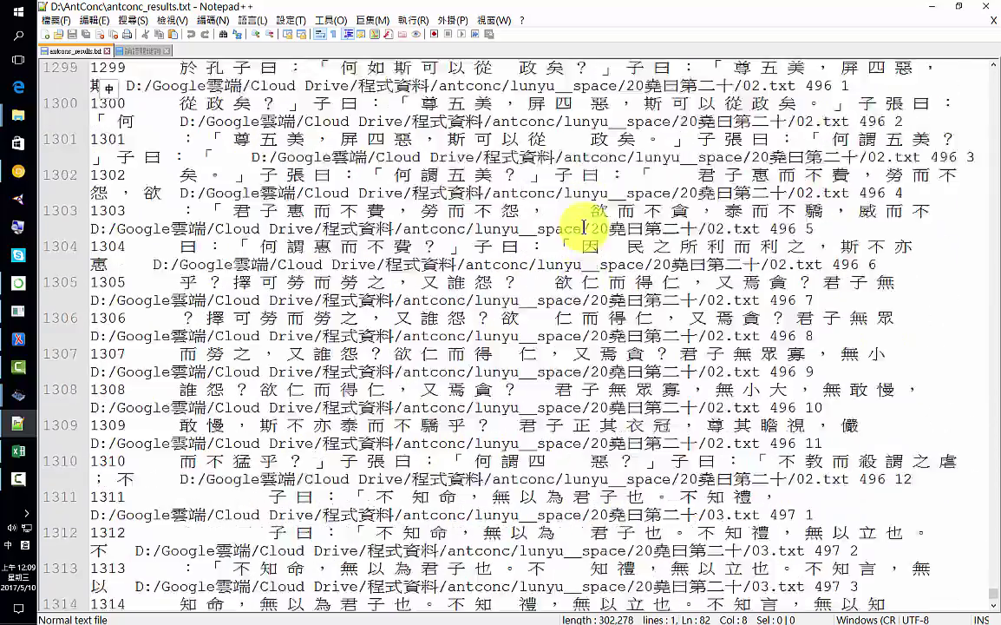
pyautogui.scroll(-2, 585, 228)
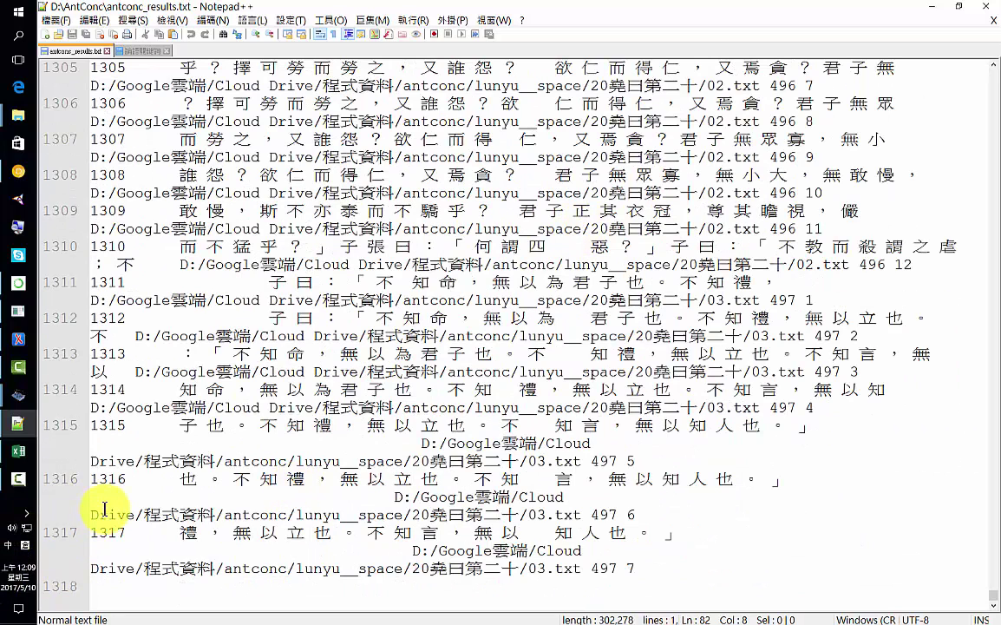
pyautogui.hotkey('ctrl', 'Home')
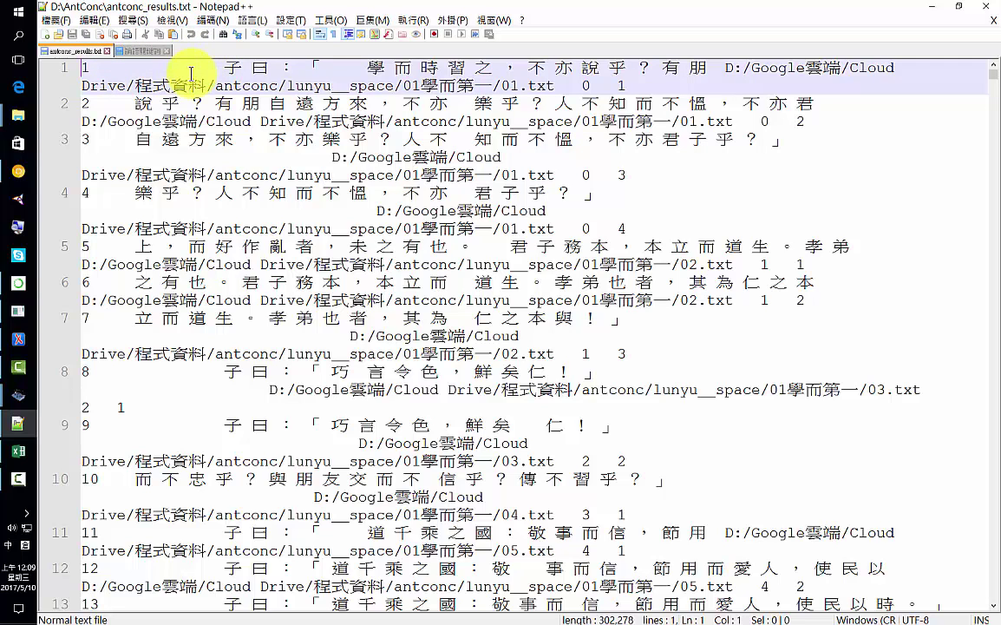
pyautogui.hotkey('ctrl', 'a')
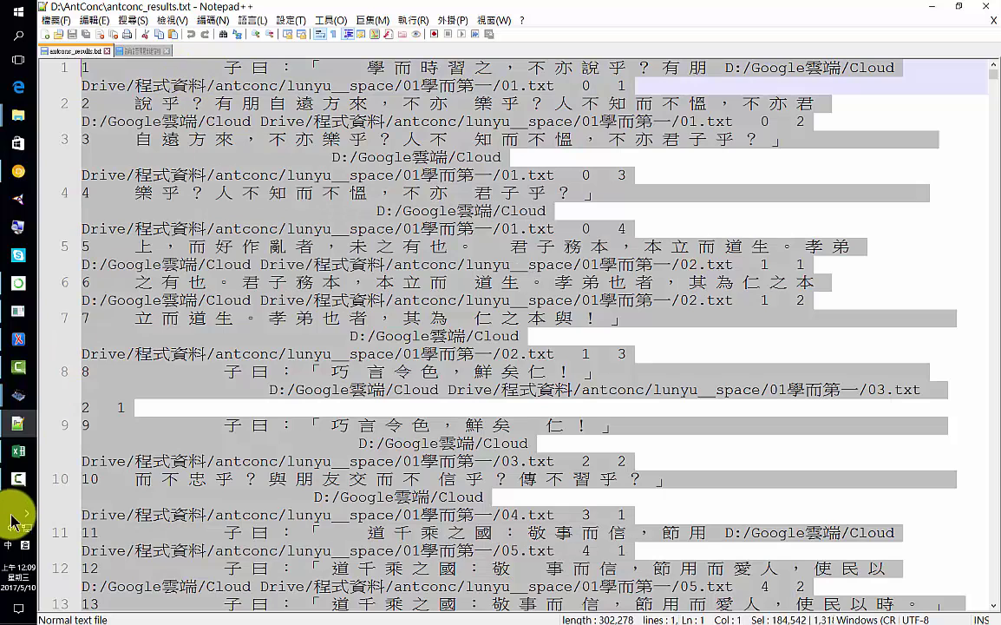
pyautogui.click(17, 450)
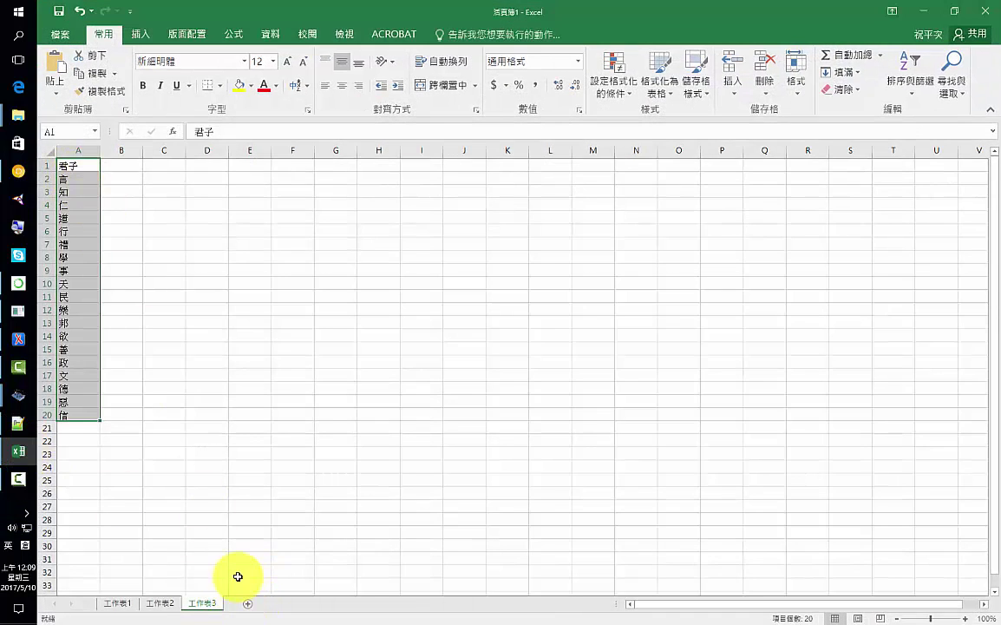
# - Paste the concordance results into the sheet starting at cell A1
pyautogui.moveTo(83, 165); pyautogui.dragTo(87, 169)
pyautogui.click(87, 169)
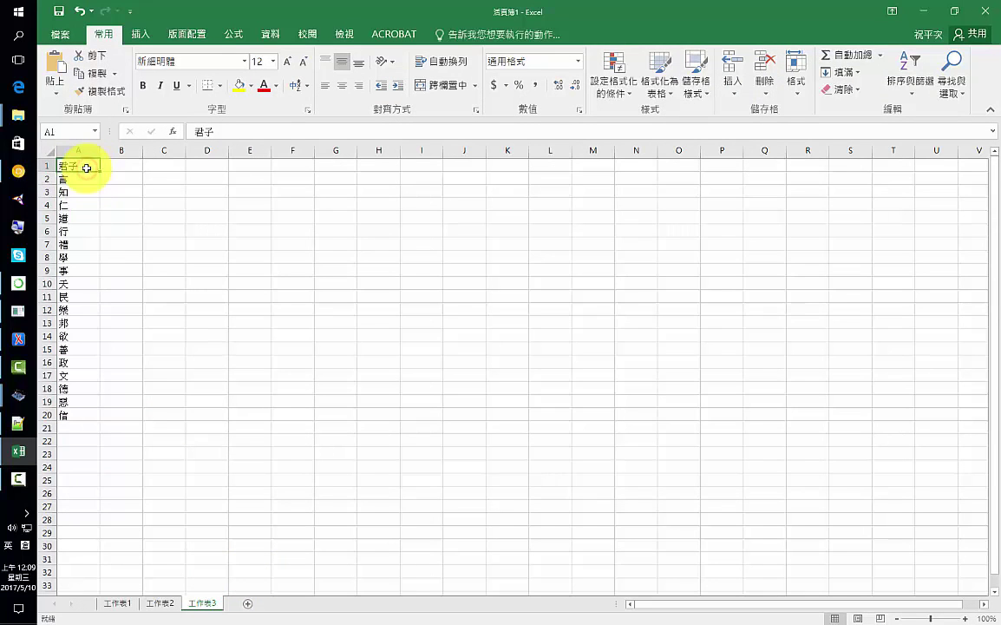
pyautogui.hotkey('ctrl', 'v')
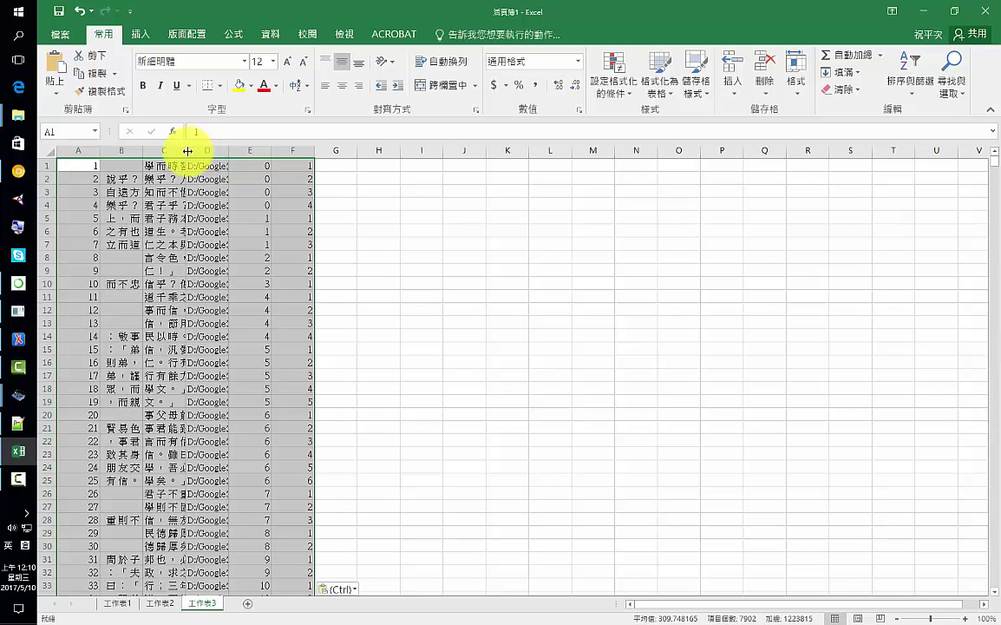
# - Widen columns C and B to inspect the hits, then delete all the pasted data
pyautogui.moveTo(186, 151); pyautogui.dragTo(395, 144)
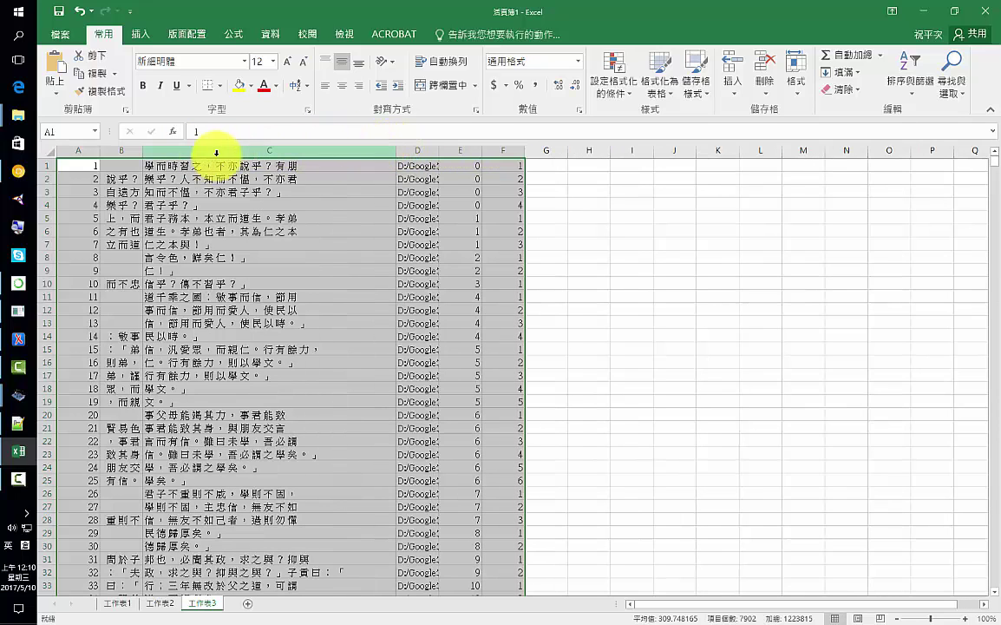
pyautogui.moveTo(144, 147); pyautogui.dragTo(198, 147)
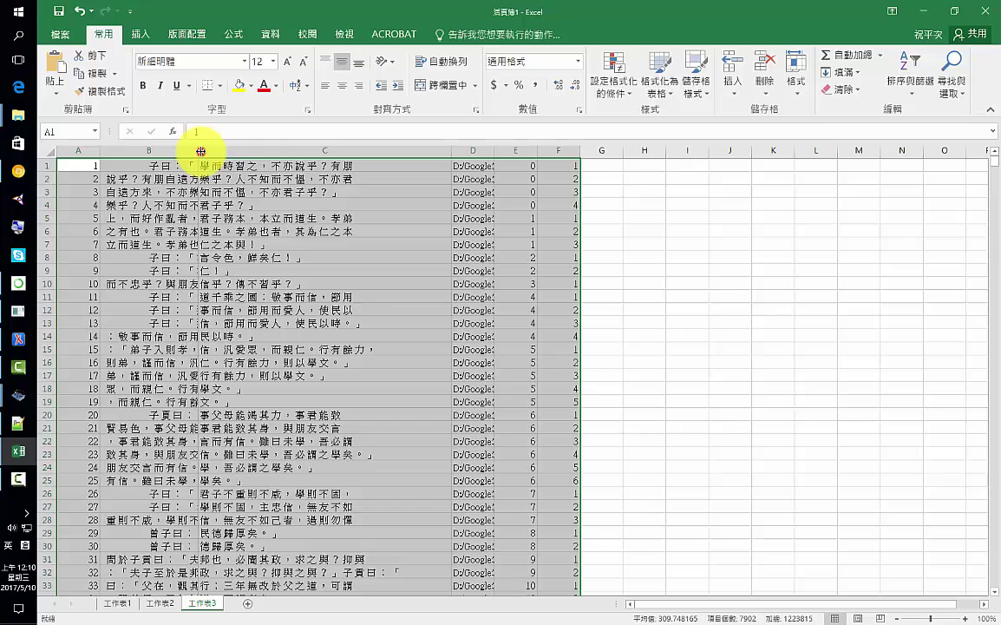
pyautogui.moveTo(200, 151); pyautogui.dragTo(219, 151)
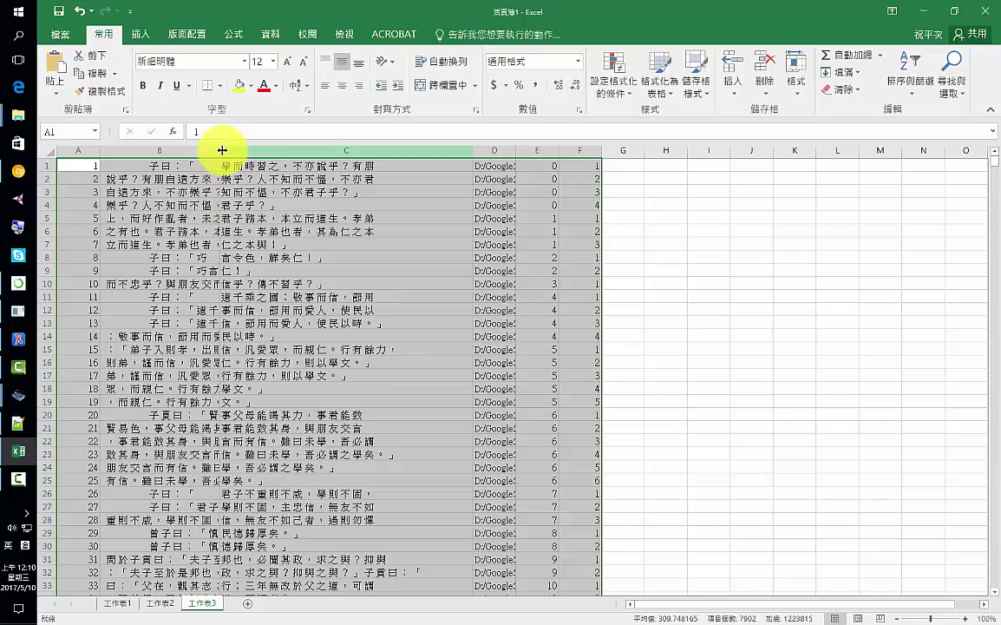
pyautogui.press('Delete')
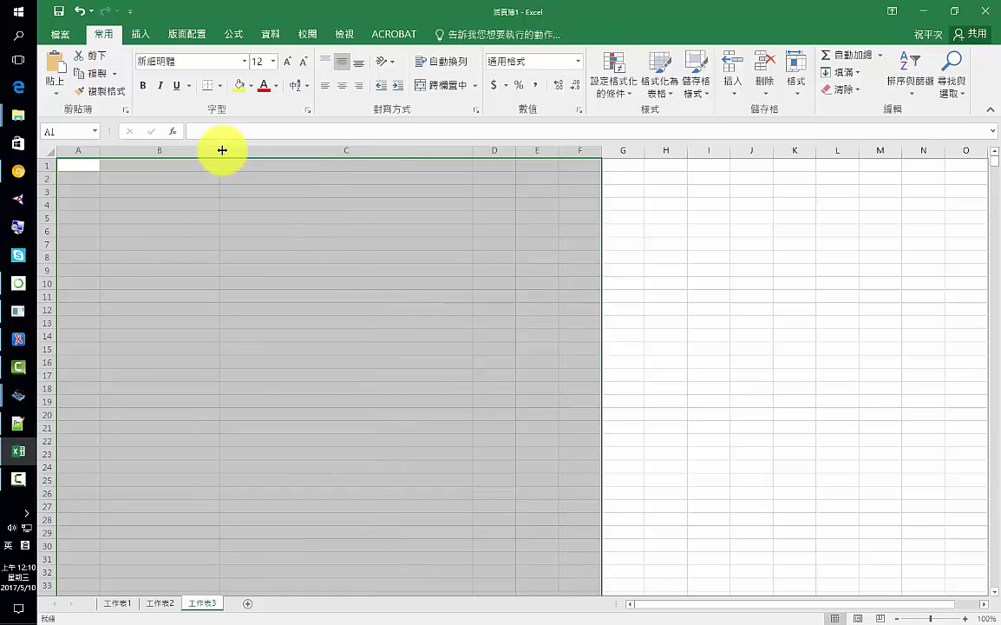
pyautogui.hotkey('alt', 'Tab')
# - In AntConc, close Global Settings unchanged and open the Concordance Tool Preferences
pyautogui.hotkey('alt', 'Tab')
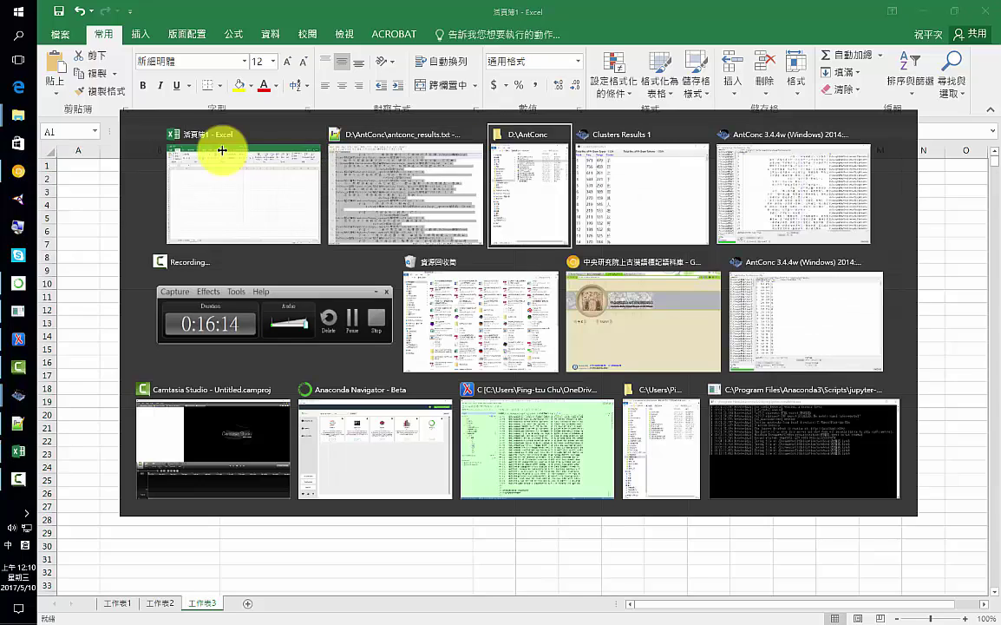
pyautogui.hotkey('alt', 'Tab')
pyautogui.hotkey('alt', 'Tab')
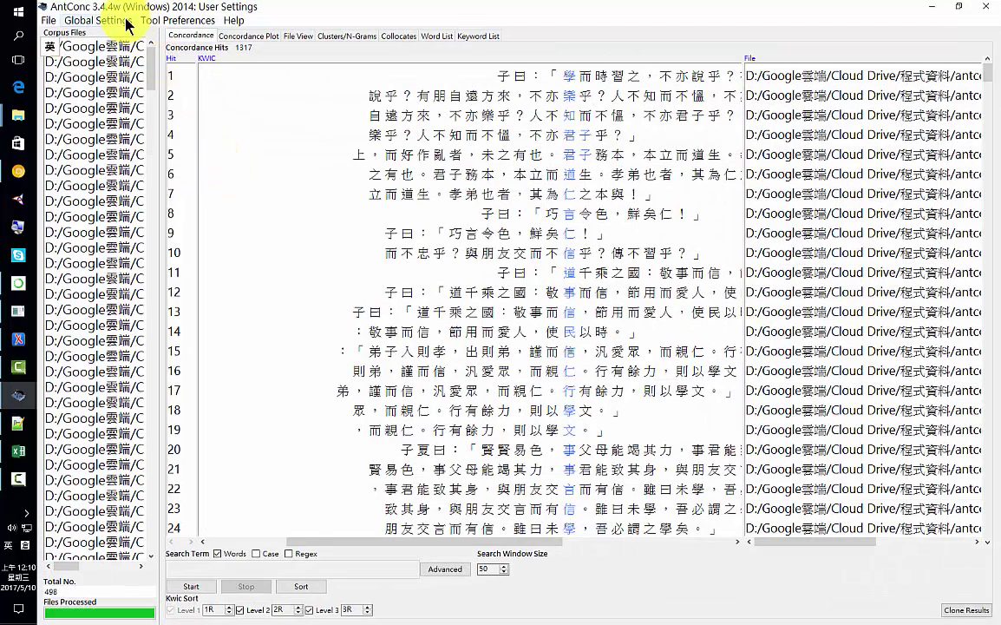
pyautogui.click(104, 21)
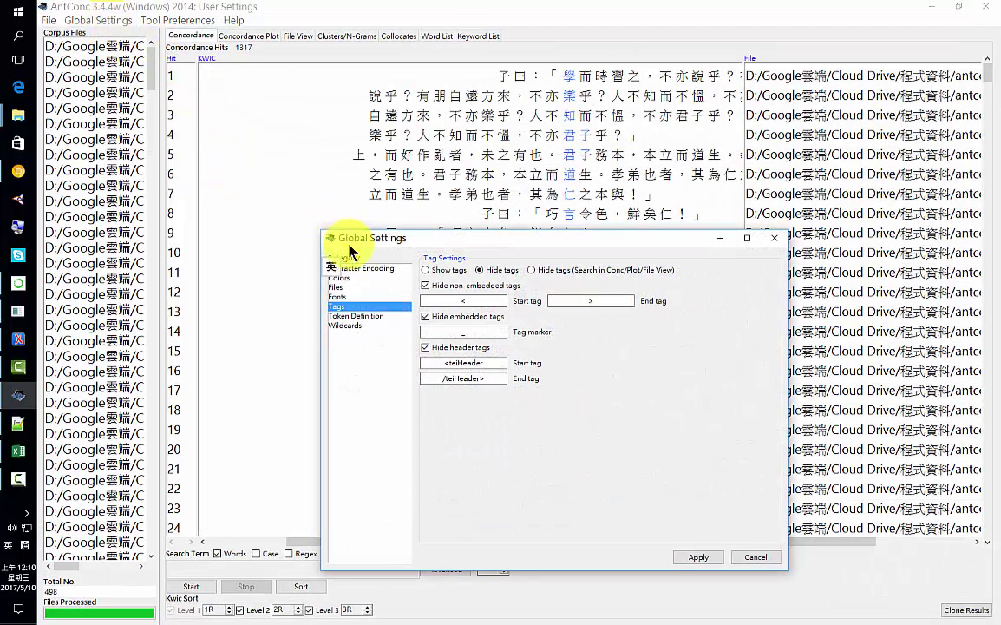
pyautogui.click(752, 556)
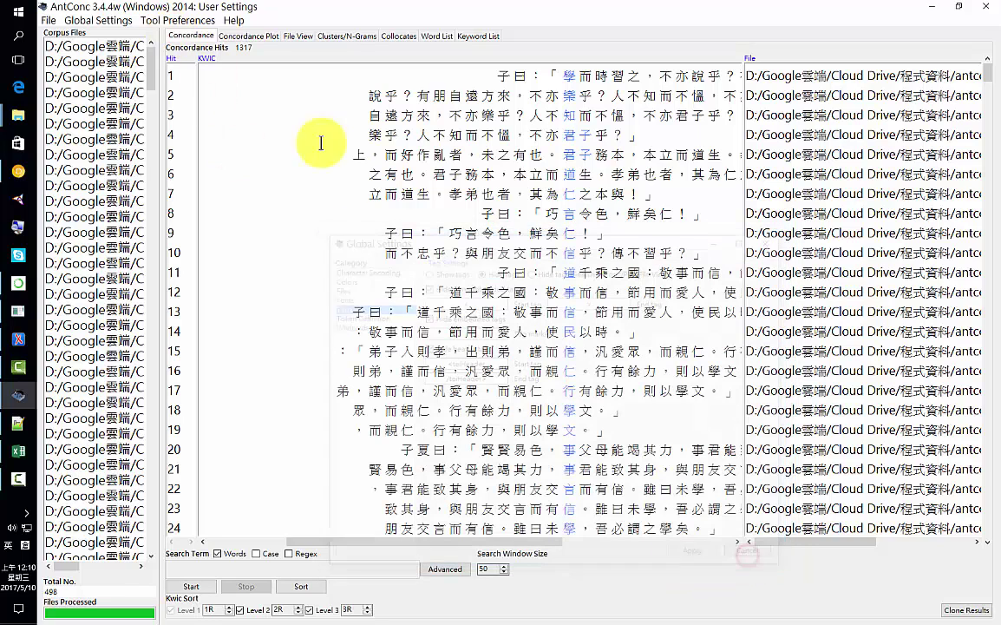
pyautogui.click(169, 24)
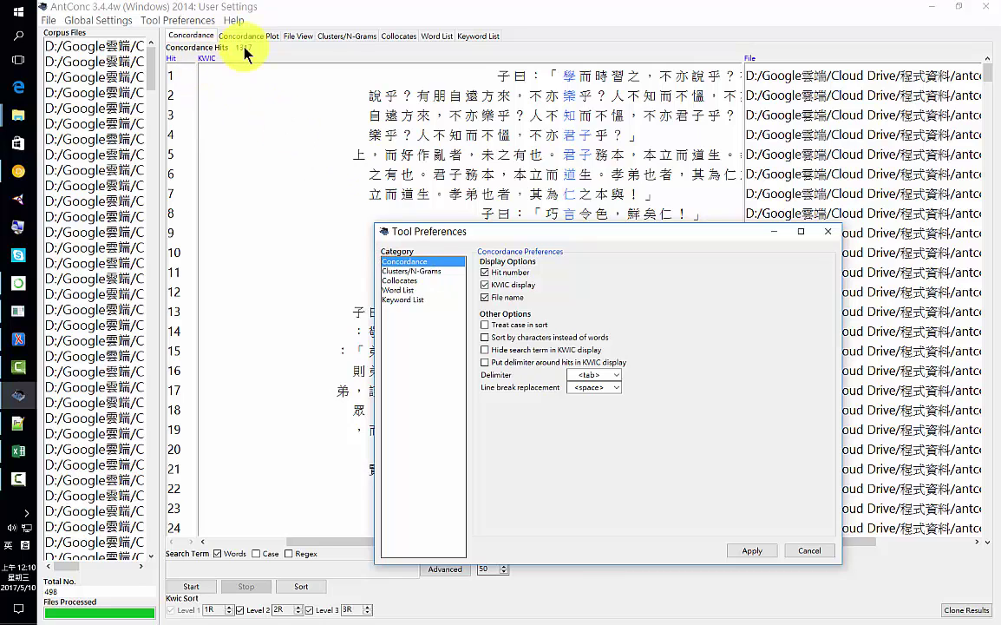
# - Enable 'Put delimiter around hits in KWIC display', apply it, and rerun the concordance
pyautogui.click(486, 363)
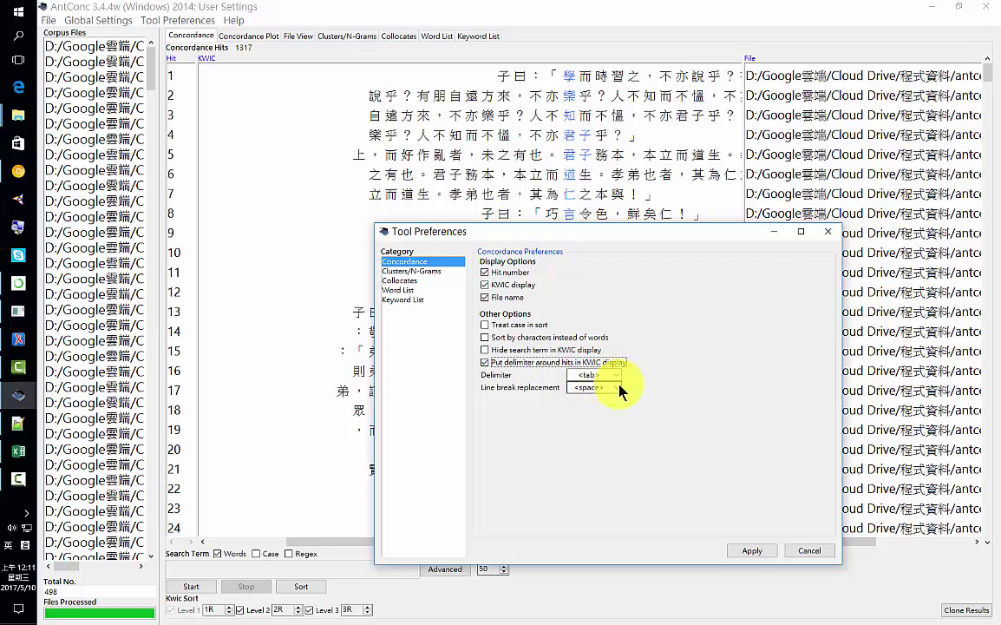
pyautogui.click(758, 550)
pyautogui.click(751, 552)
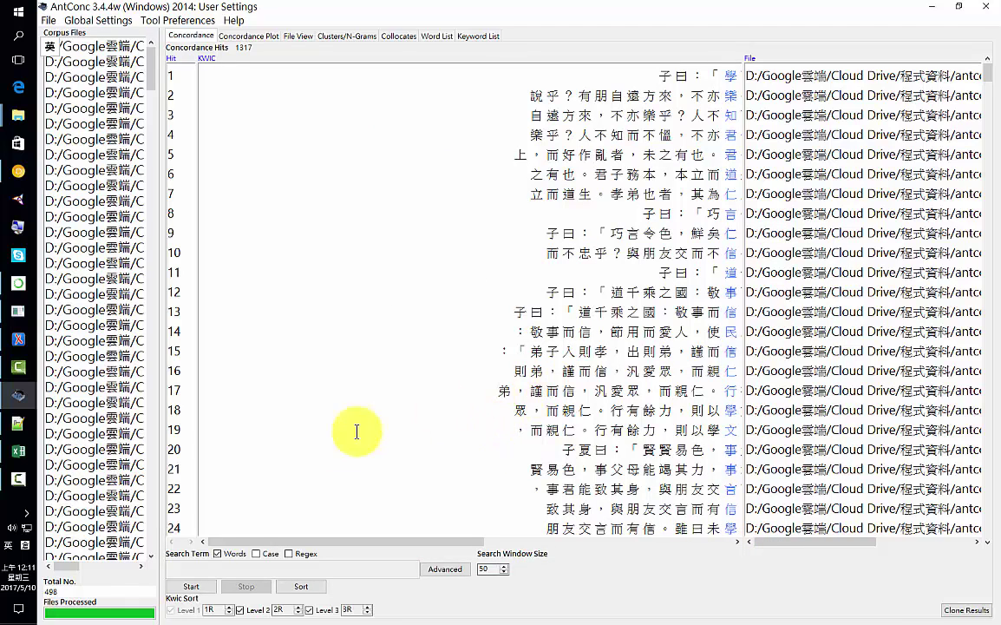
pyautogui.click(205, 581)
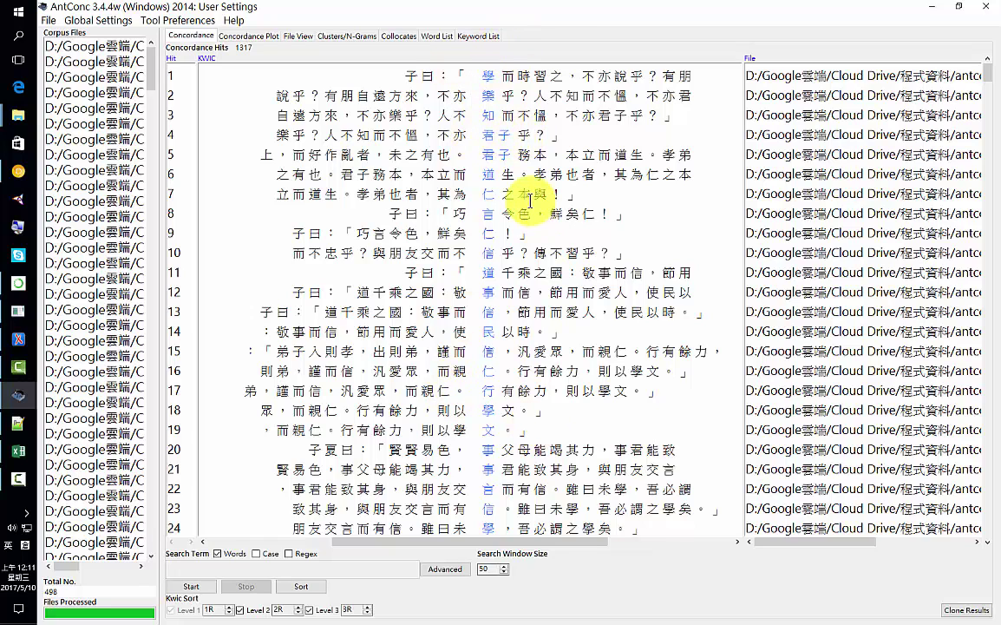
# - Save the delimited concordance over antconc_results.txt, confirm the overwrite, and switch to Notepad++
pyautogui.click(48, 20)
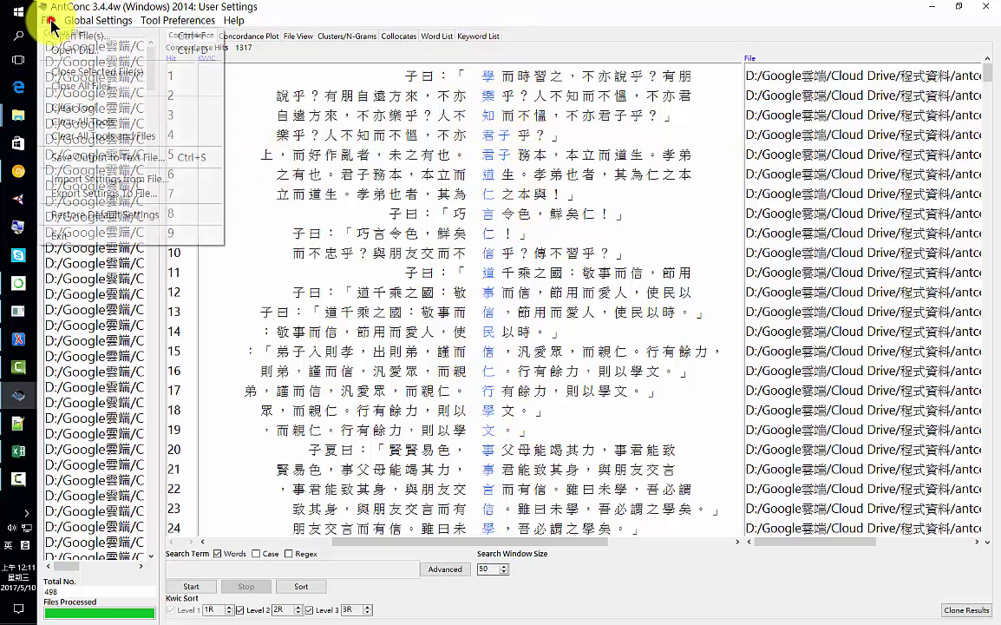
pyautogui.click(133, 157)
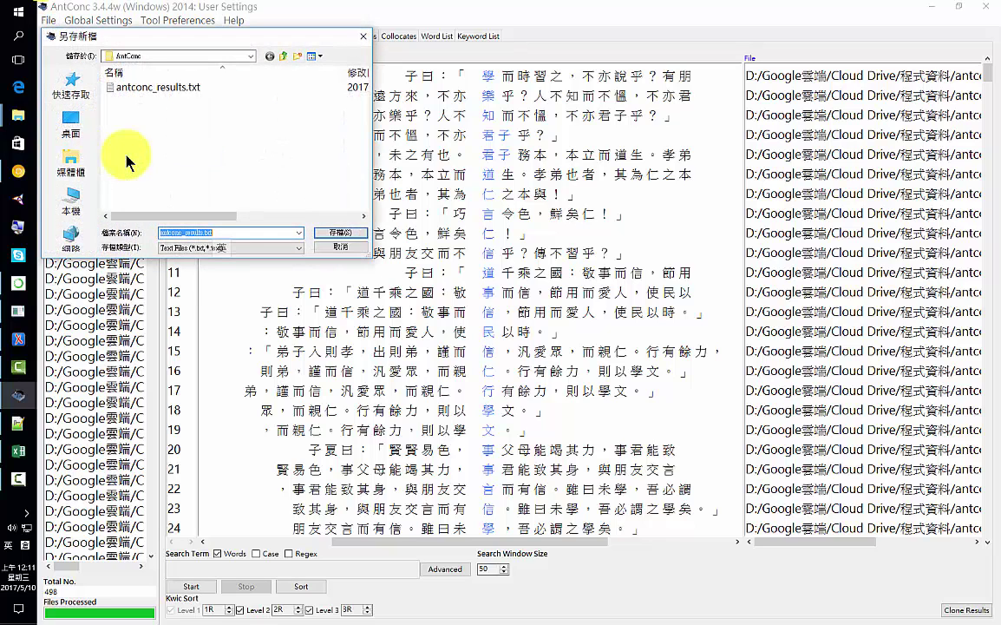
pyautogui.click(344, 233)
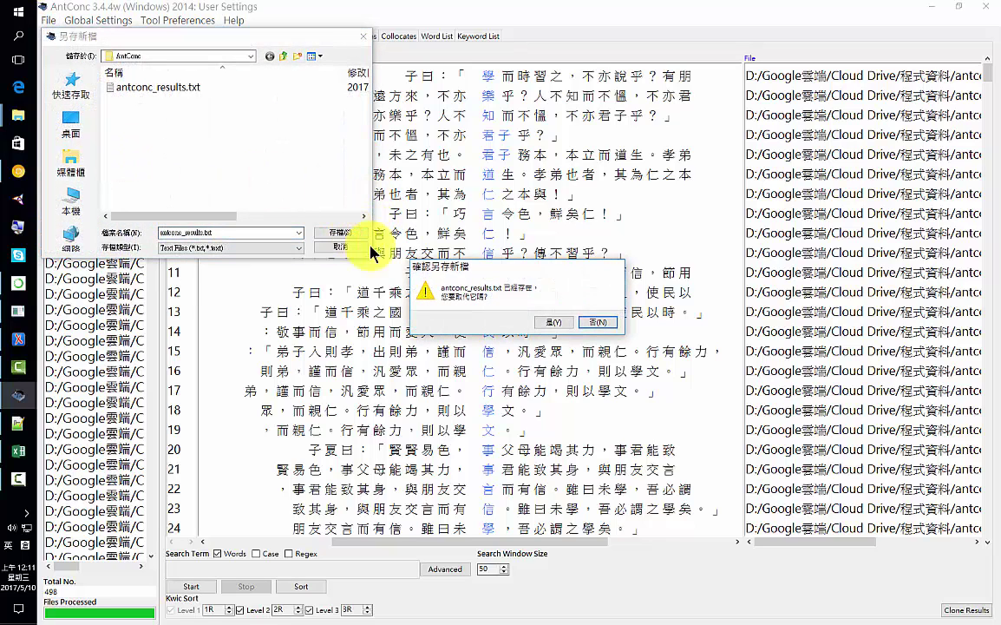
pyautogui.click(551, 322)
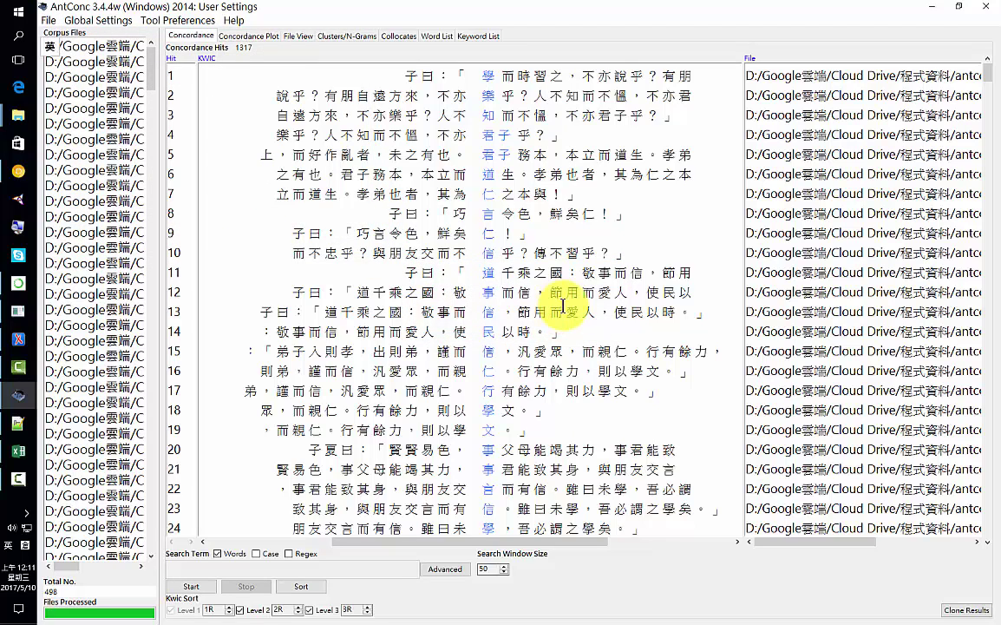
pyautogui.hotkey('alt', 'Tab')
pyautogui.hotkey('alt', 'Tab')
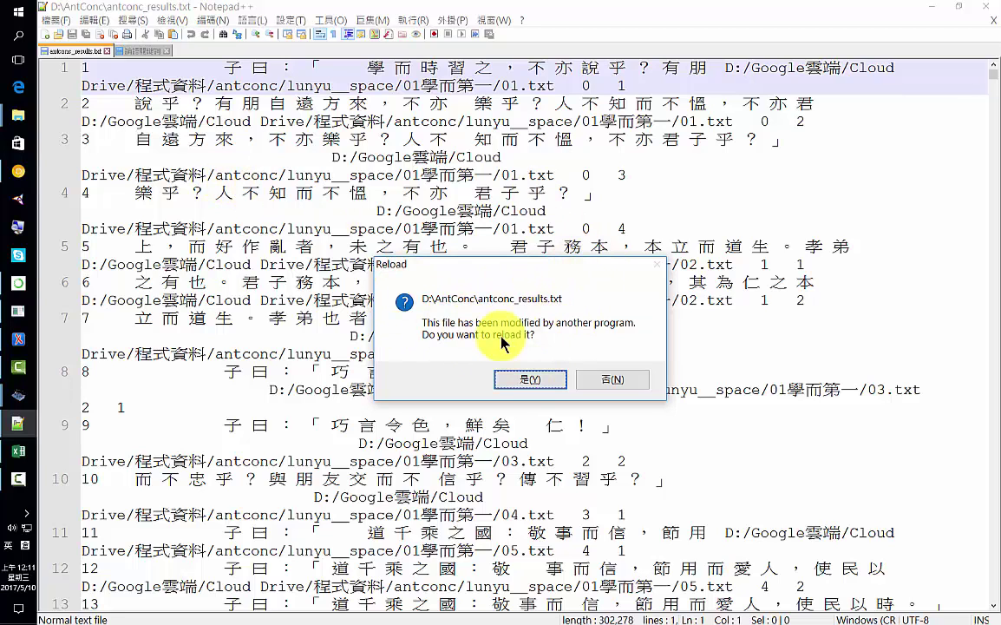
# - Reload antconc_results.txt in Notepad++, select all its text, and begin the header in Excel A1
pyautogui.click(531, 380)
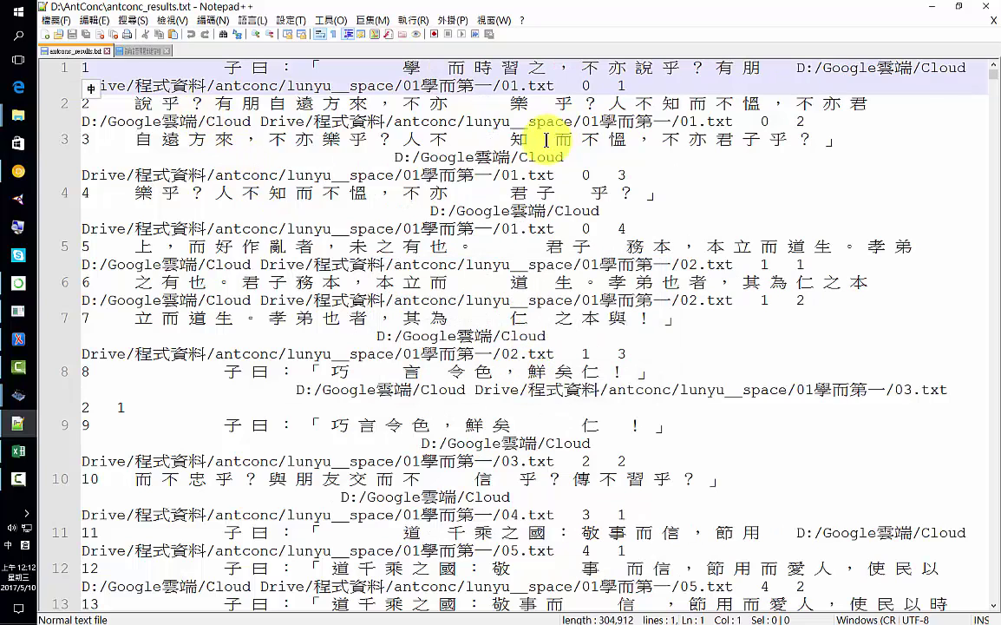
pyautogui.hotkey('ctrl', 'a')
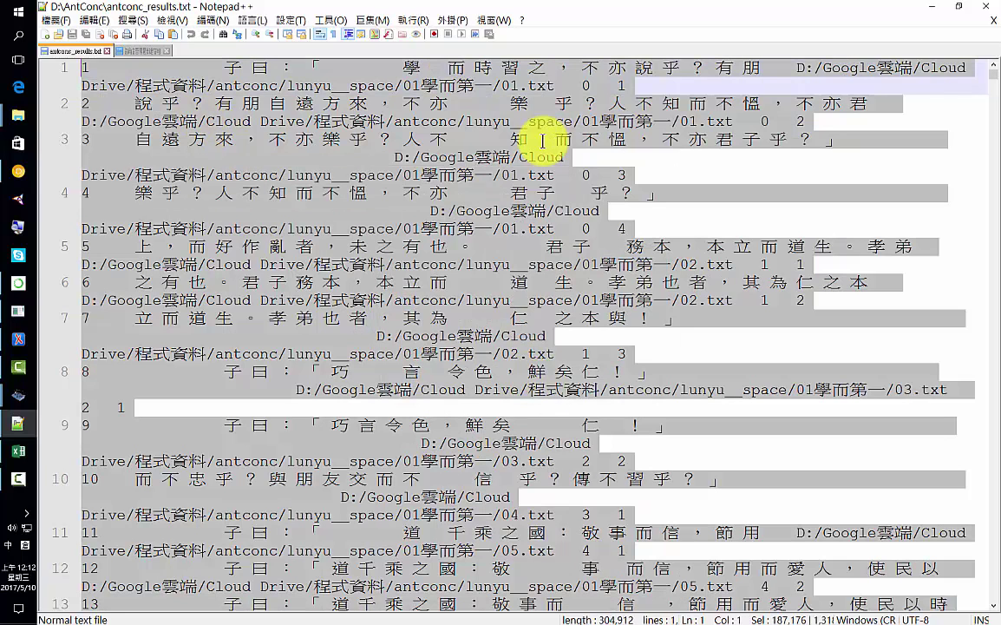
pyautogui.hotkey('alt', 'Tab')
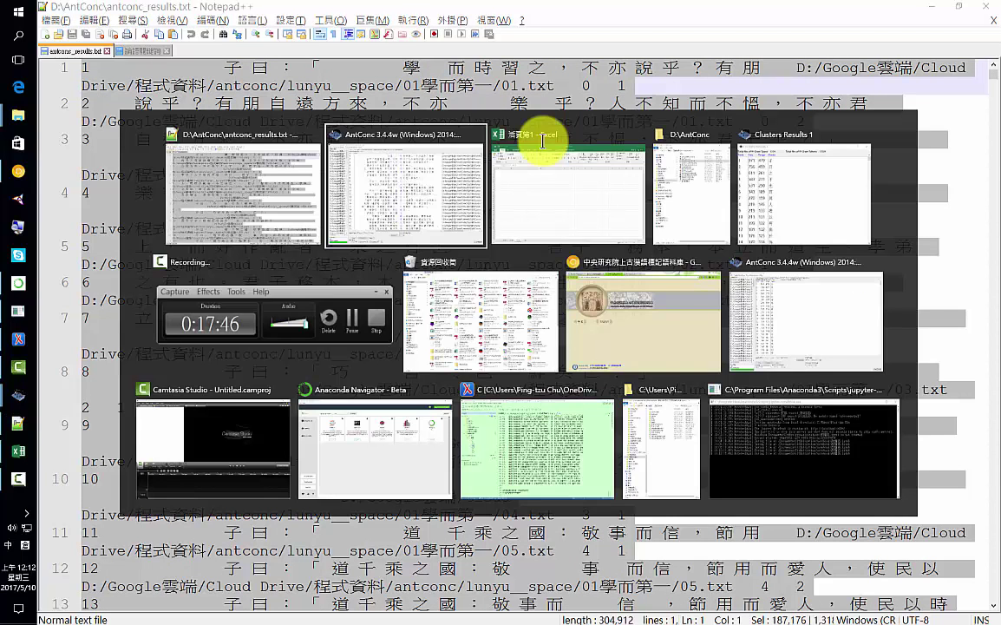
pyautogui.click(542, 138)
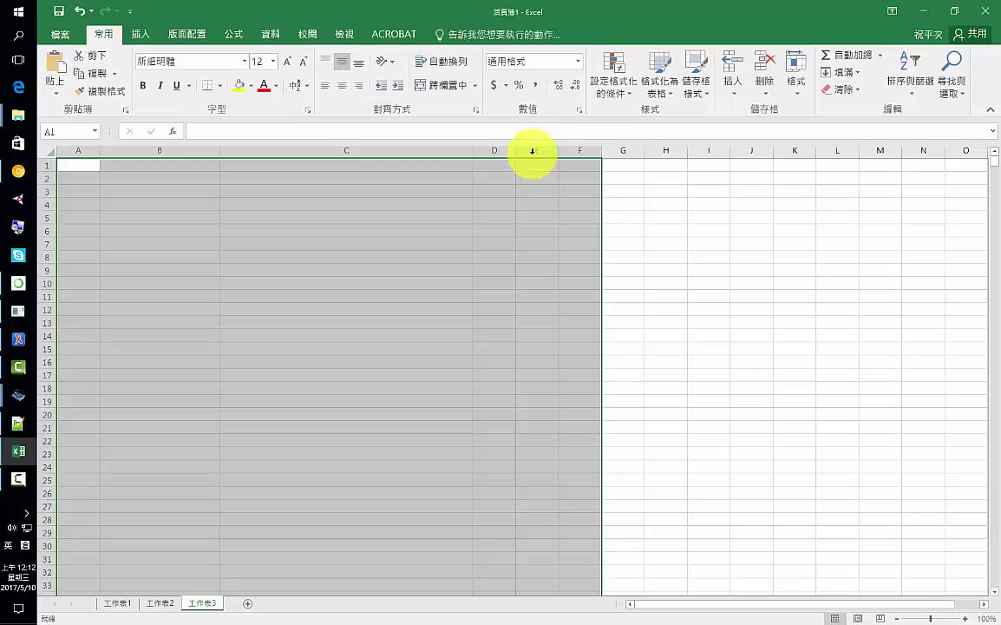
pyautogui.click(81, 166)
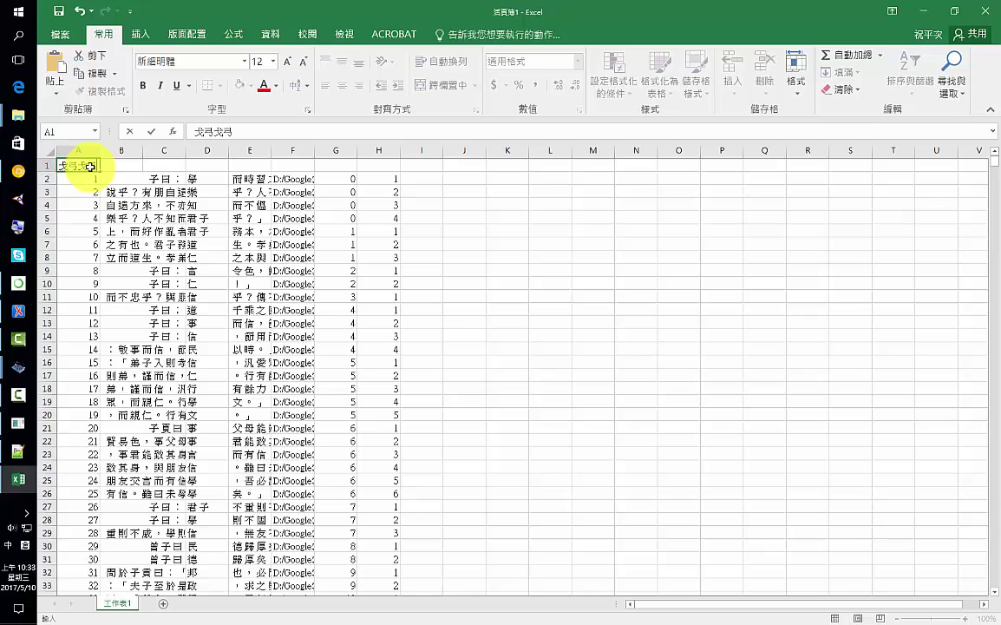
pyautogui.write('序口尸卜心山')
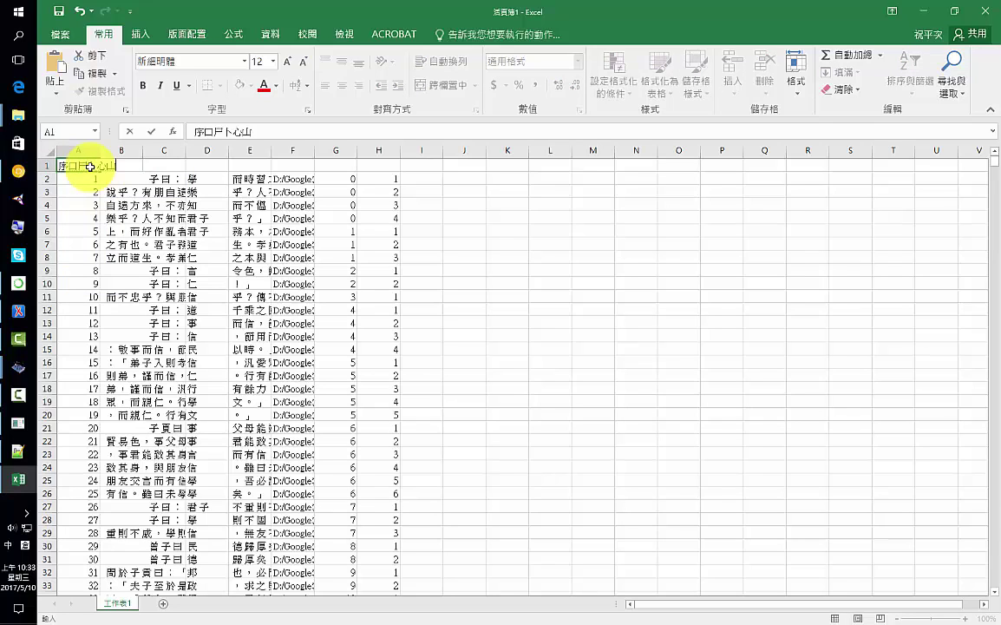
# - Enter headers 序號 in A1 and 前文 in B1, then widen column B
pyautogui.press('space')
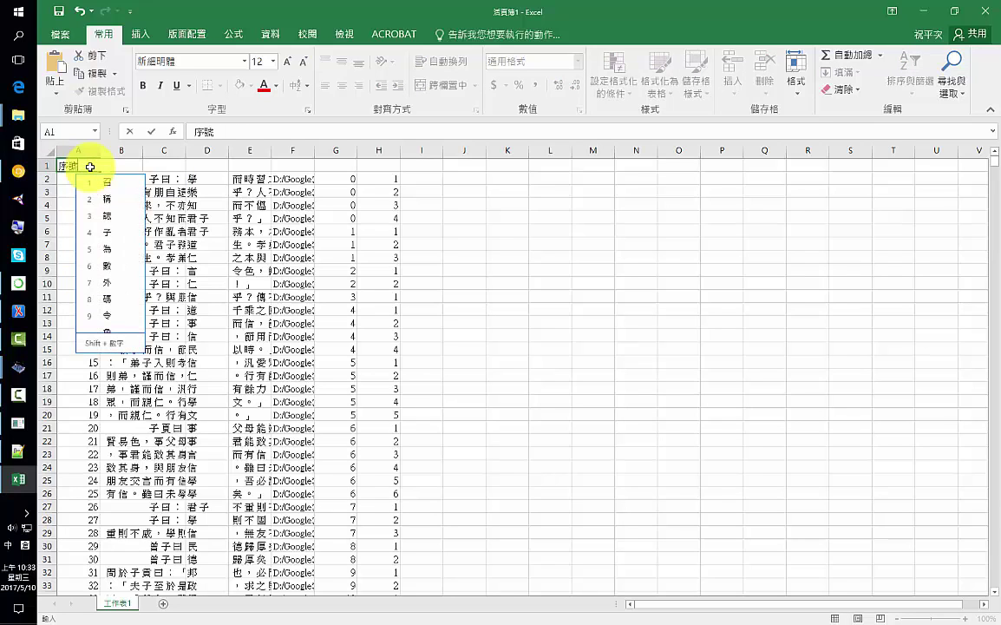
pyautogui.press('Return')
pyautogui.press('Tab')
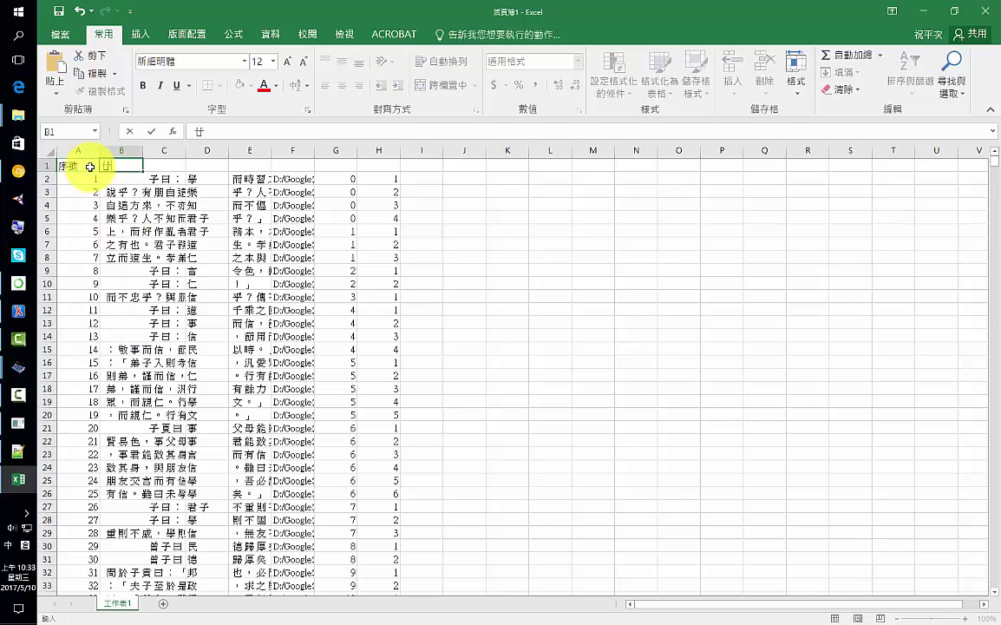
pyautogui.write('前文')
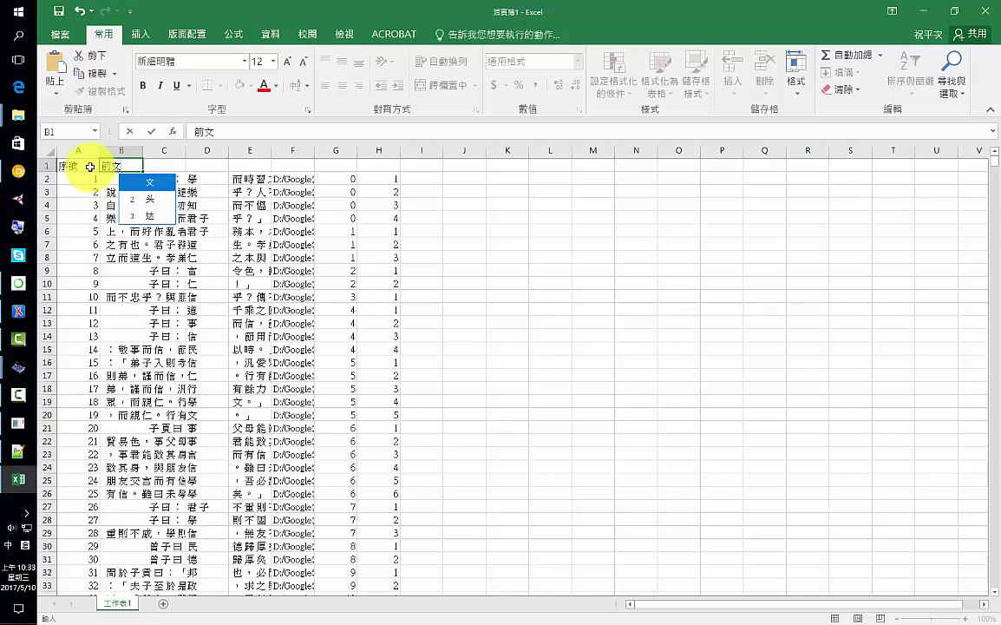
pyautogui.click(204, 164)
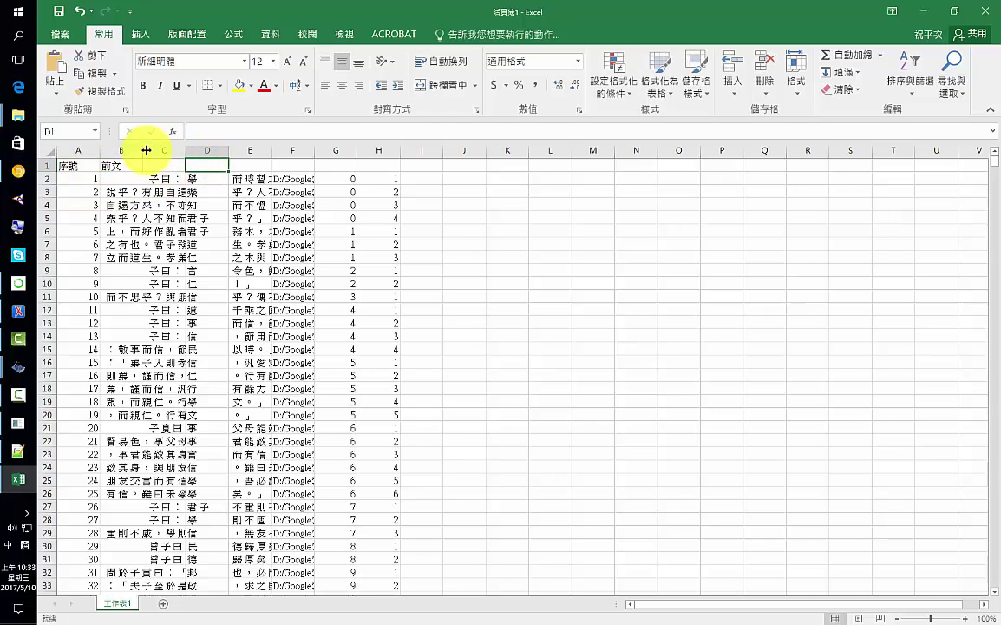
pyautogui.moveTo(144, 150); pyautogui.dragTo(262, 150)
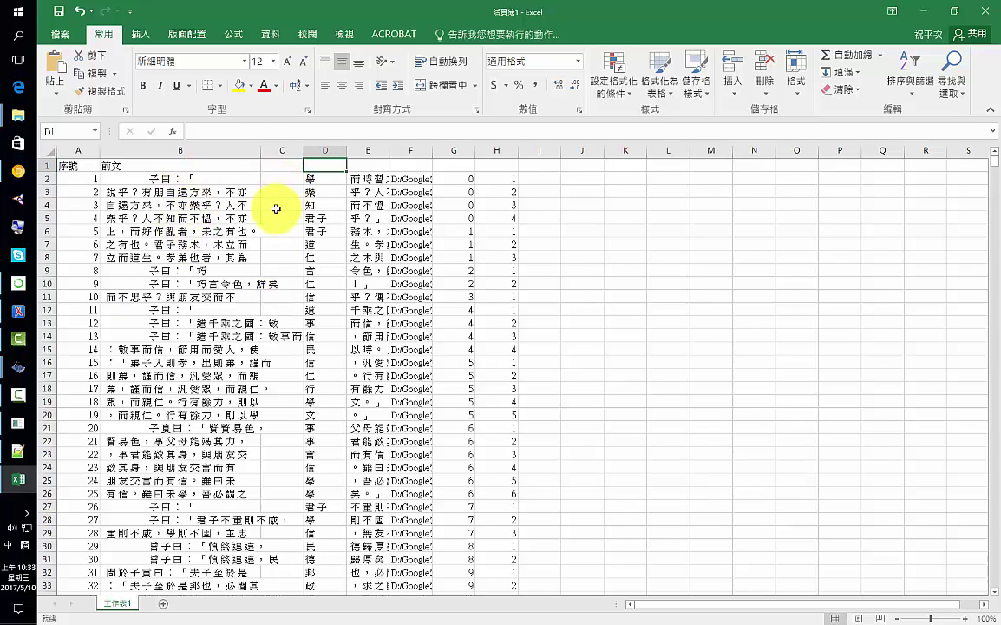
# - Enter the headers 關鍵詞, 後文, 檔案名稱, 序號1 and 序號2 across cells C1 through G1
pyautogui.click(282, 149)
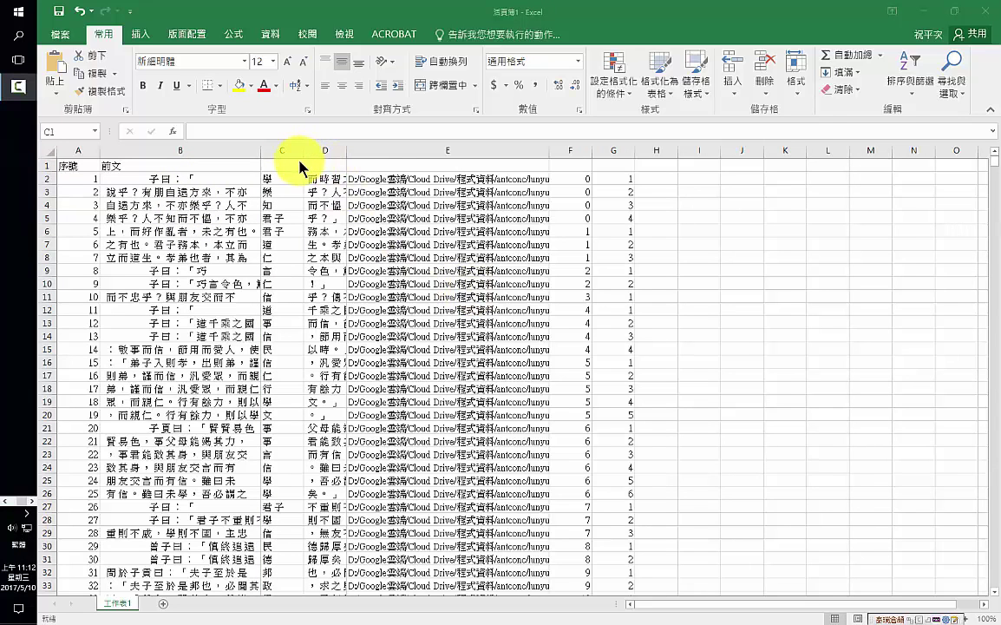
pyautogui.click(287, 168)
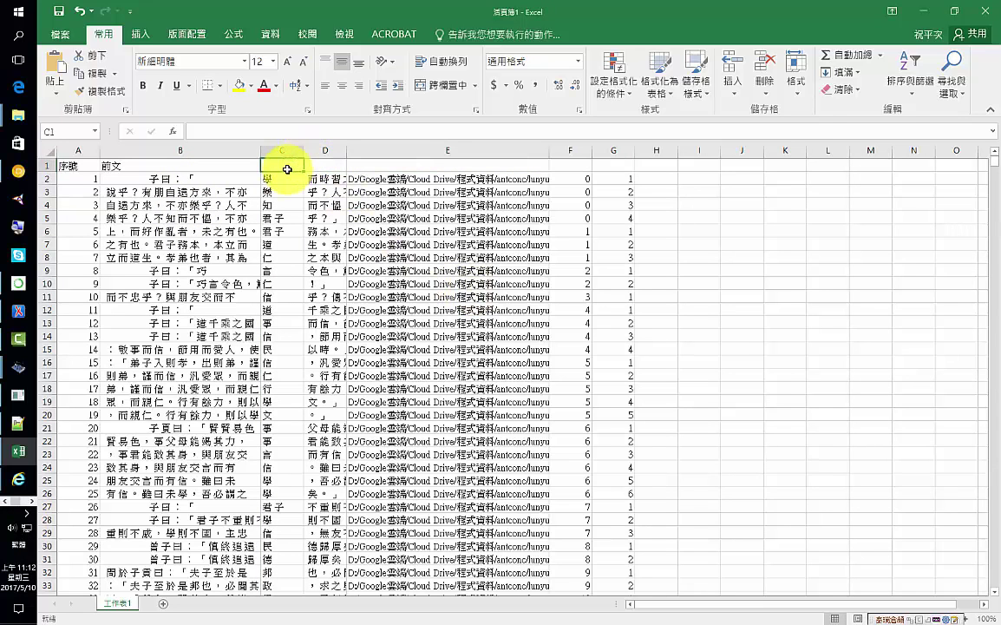
pyautogui.write('an')
pyautogui.write('關鍵詞')
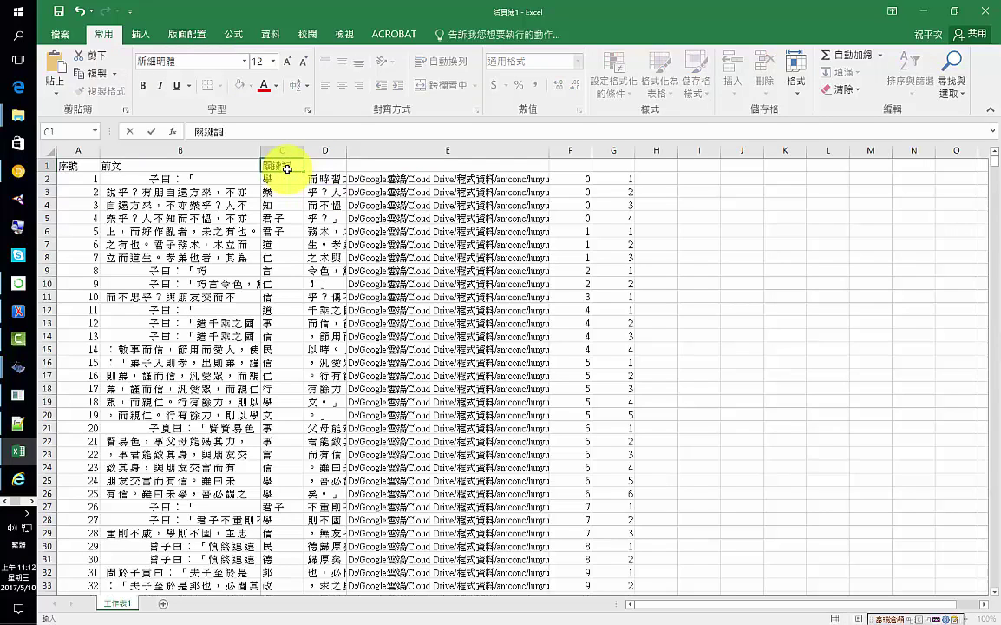
pyautogui.press('Tab')
pyautogui.write('h後文')
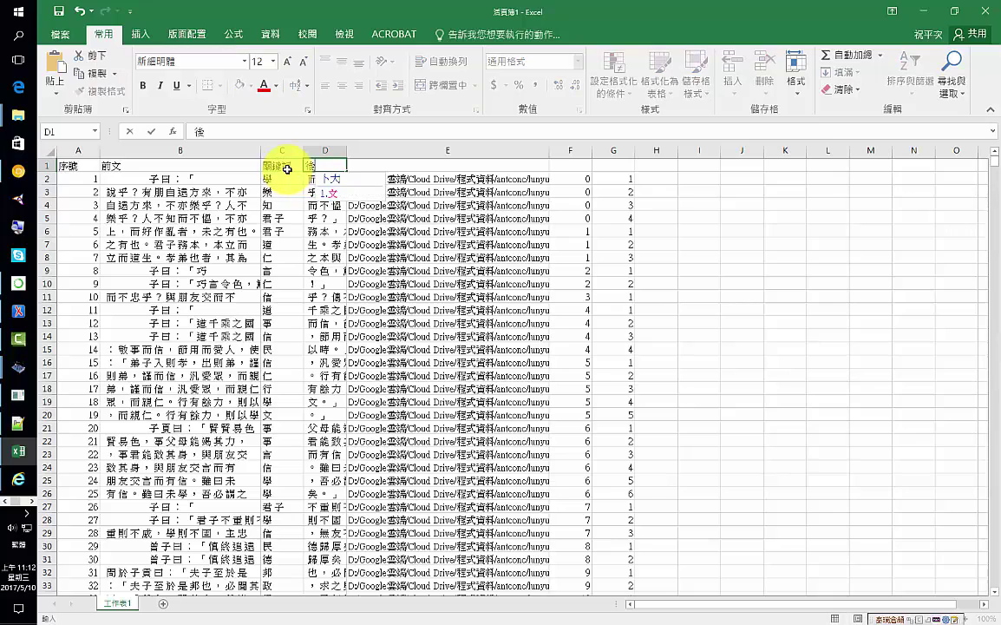
pyautogui.press('Tab')
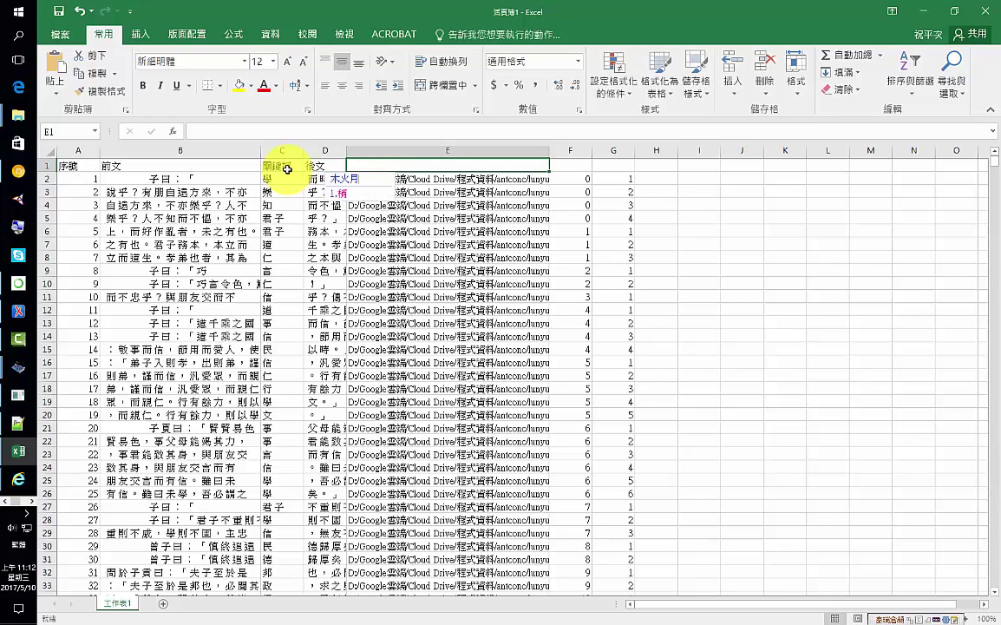
pyautogui.write('檔案名稱')
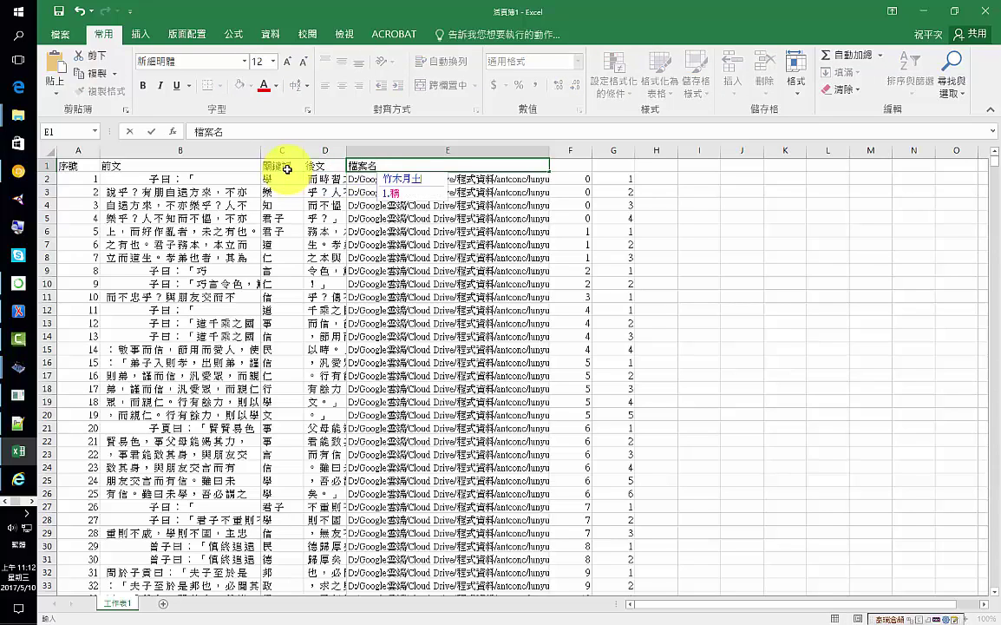
pyautogui.press('Tab')
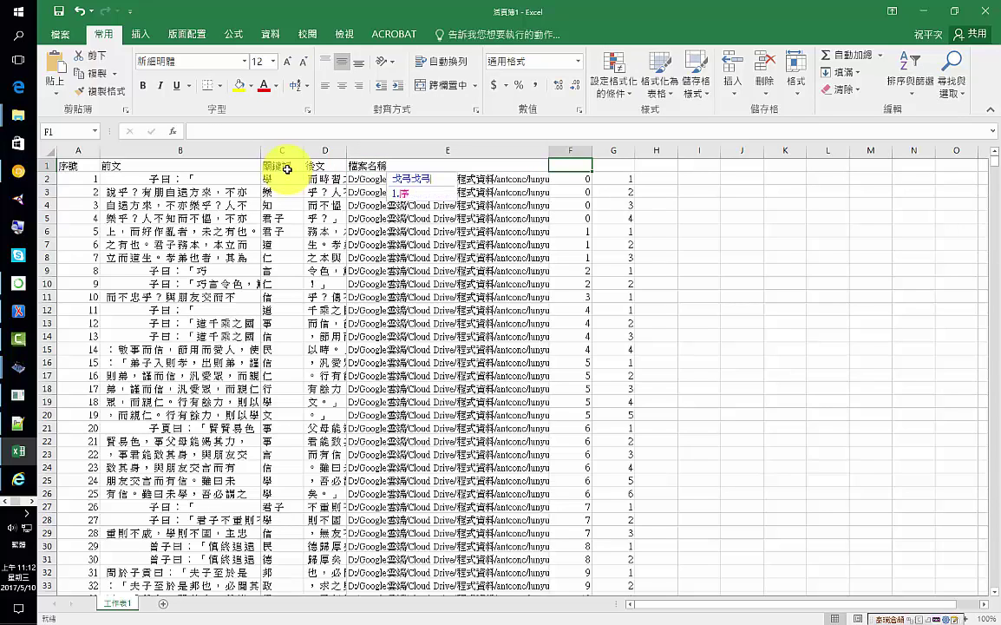
pyautogui.write('序號1')
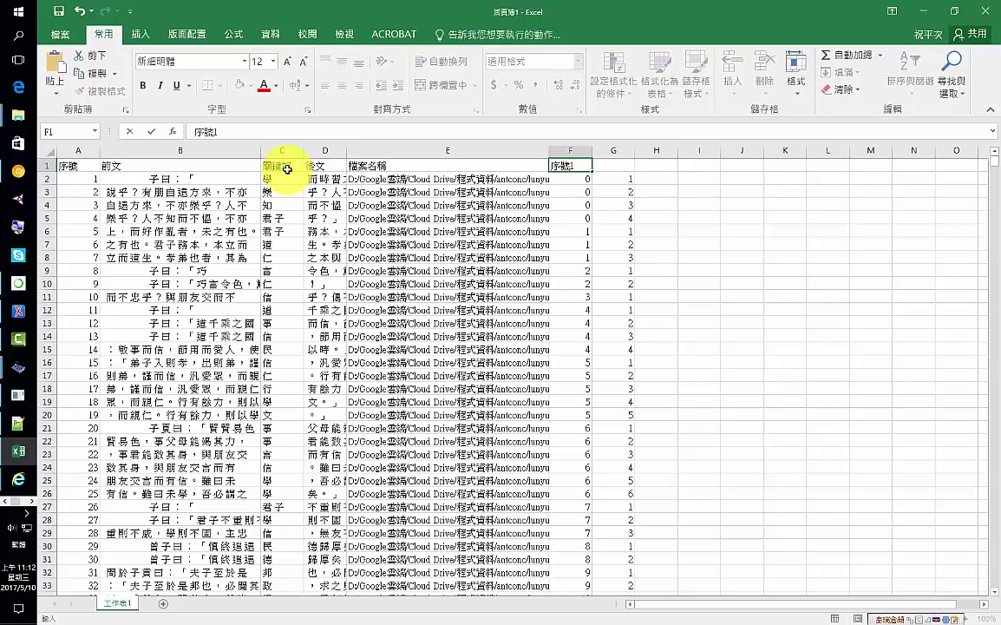
pyautogui.press('Tab')
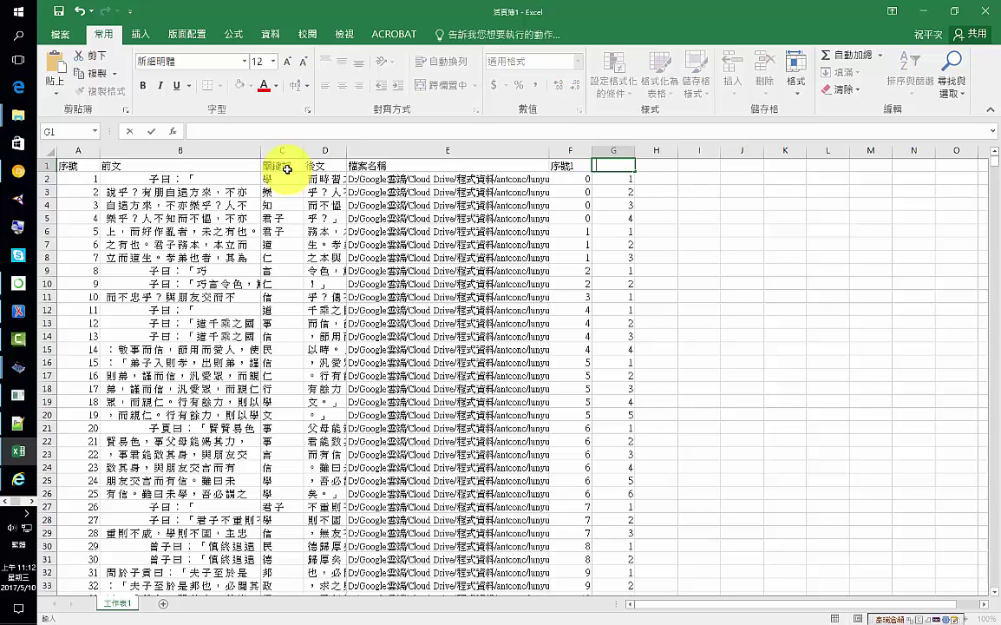
pyautogui.write('i')
pyautogui.write('序號2')
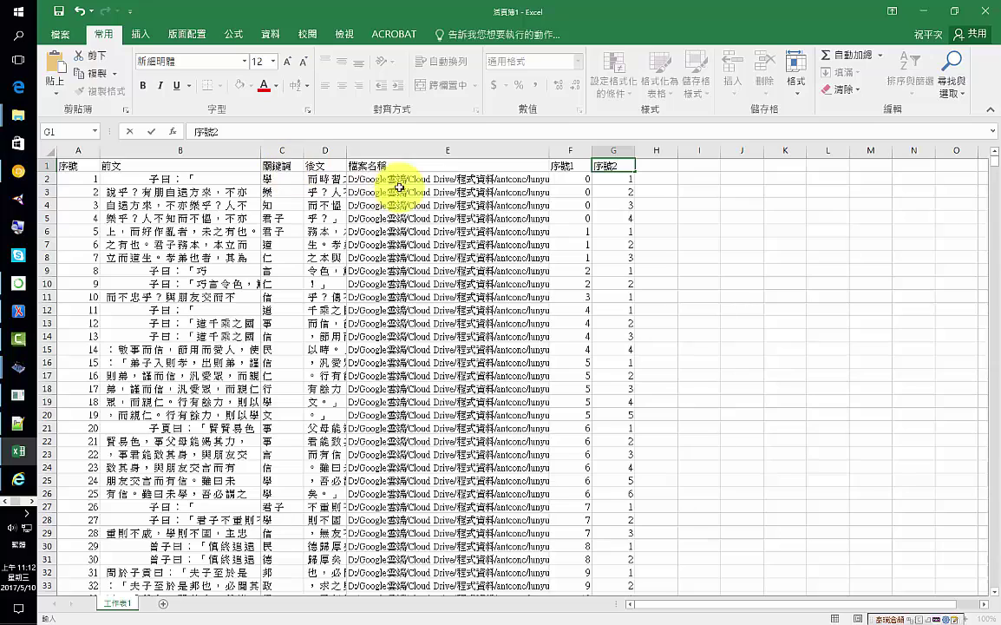
# - Widen column H, then widen column E so the full .txt file paths are visible
pyautogui.click(663, 149)
pyautogui.moveTo(679, 150); pyautogui.dragTo(731, 154)
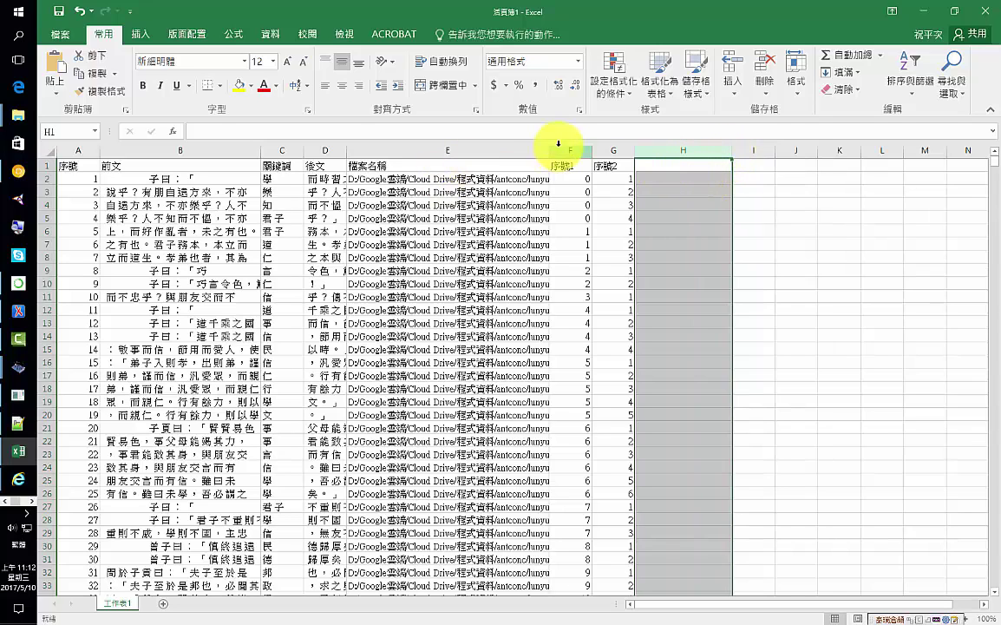
pyautogui.moveTo(548, 150); pyautogui.dragTo(601, 149)
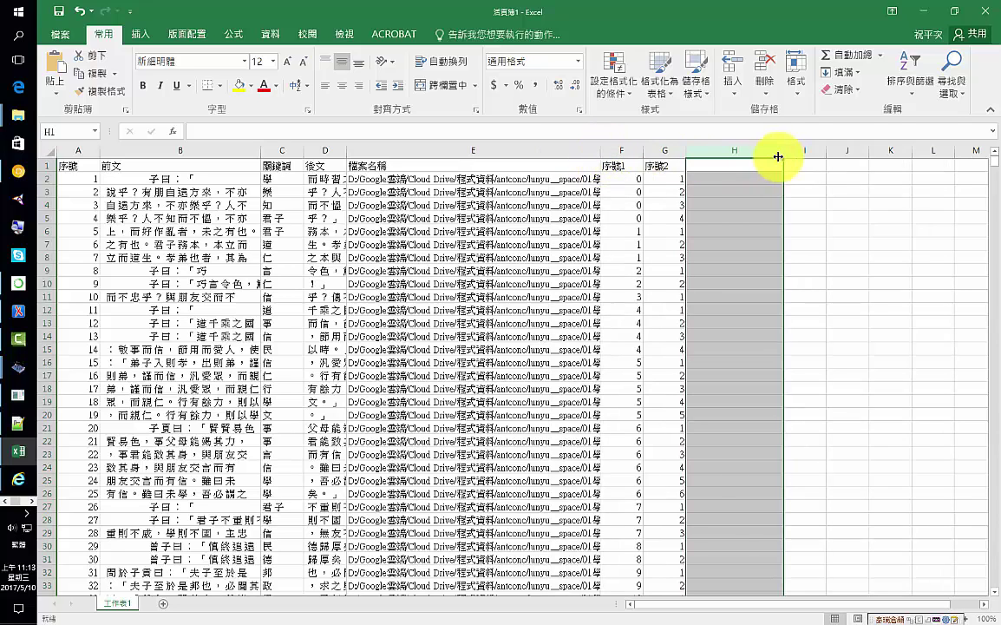
pyautogui.moveTo(600, 150); pyautogui.dragTo(655, 151)
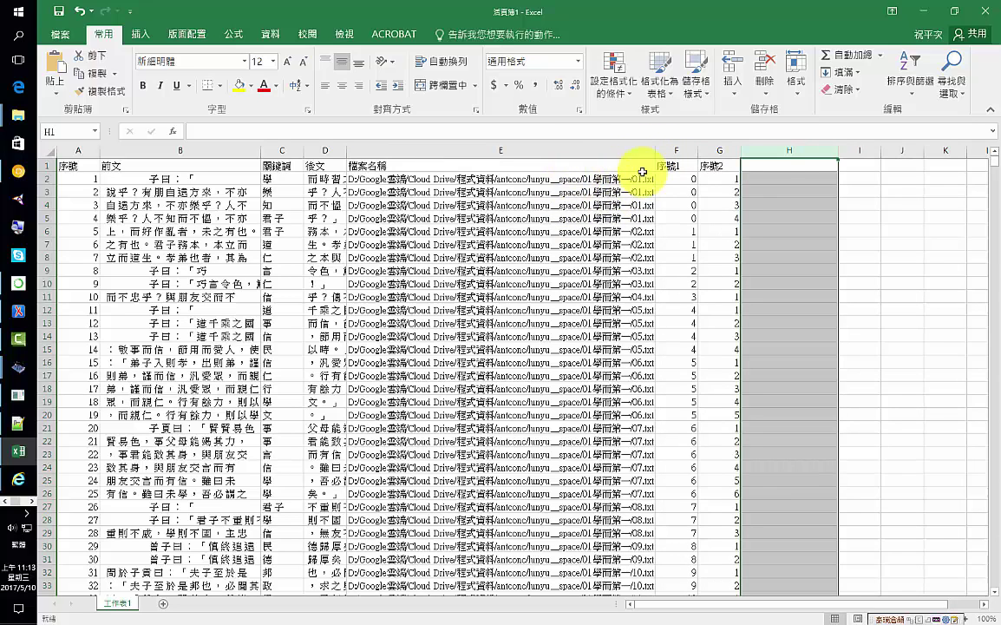
# - Enter the header 篇名 in cell H1
pyautogui.click(782, 164)
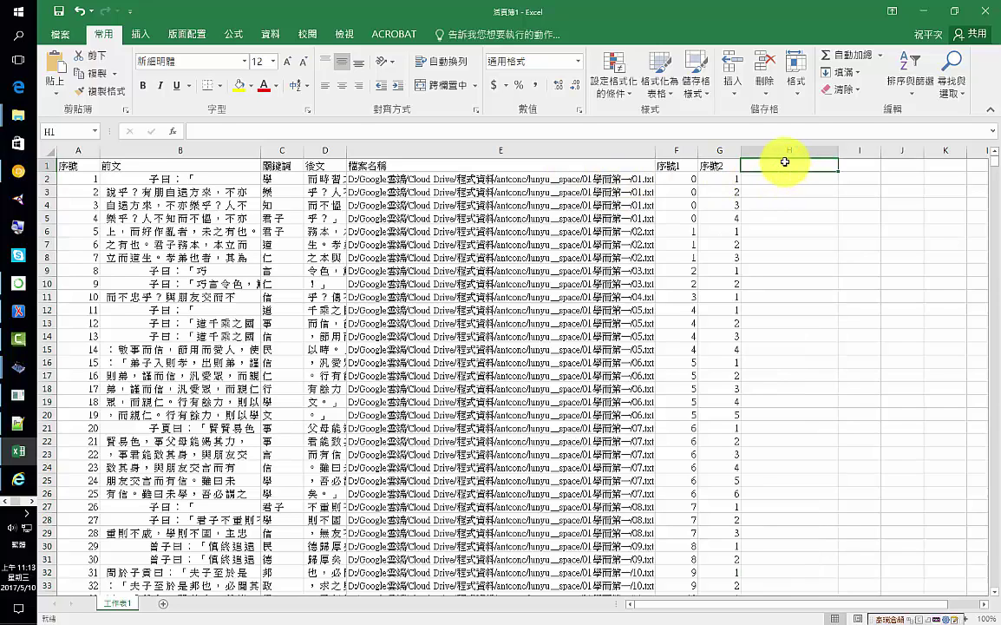
pyautogui.write('篇名')
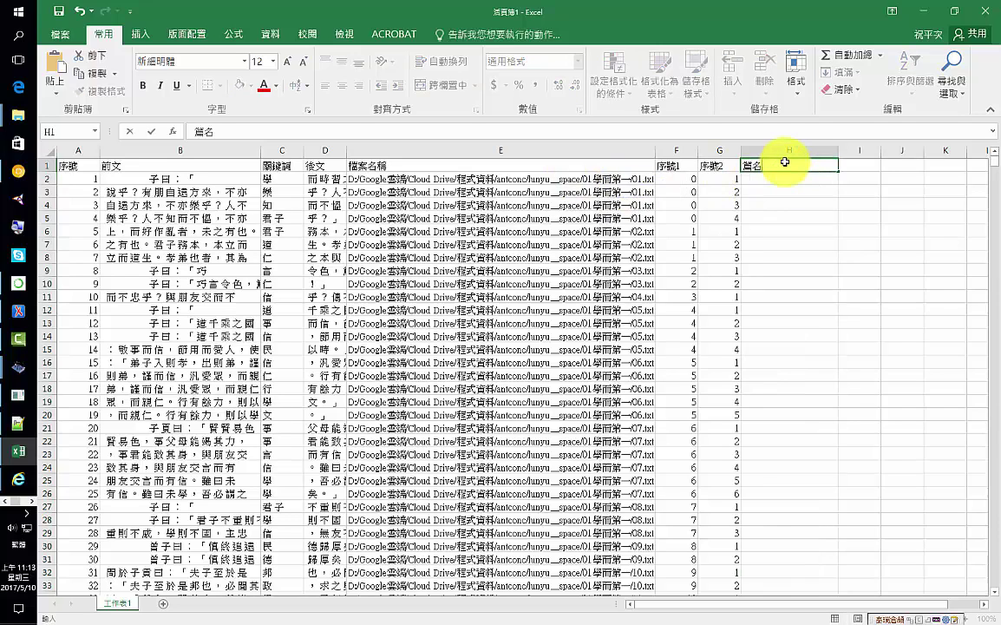
pyautogui.press('Return')
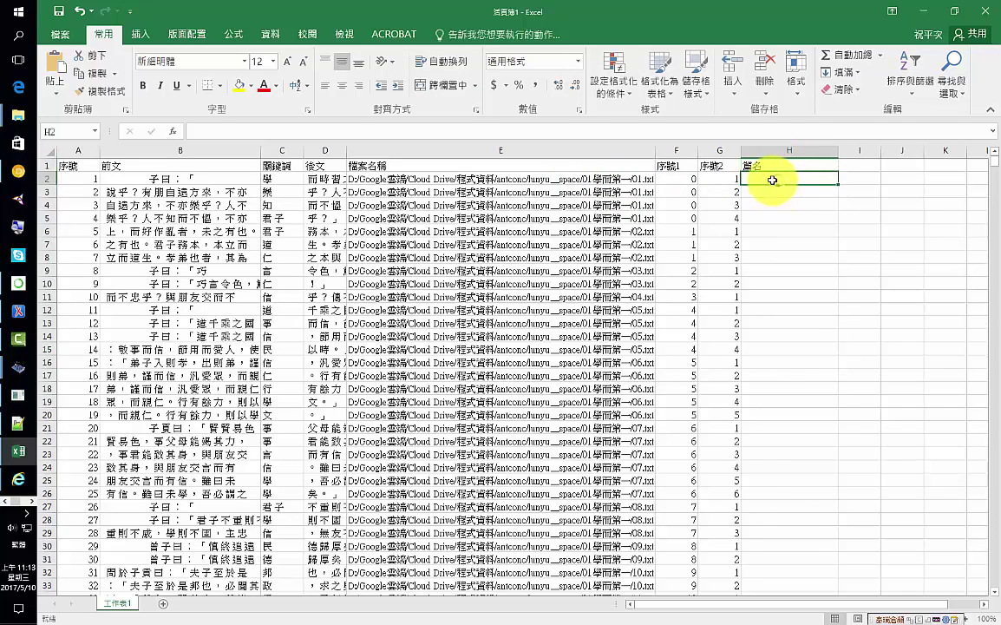
# - Inspect the file path in E2 without changing it, then move to H2
pyautogui.click(466, 180)
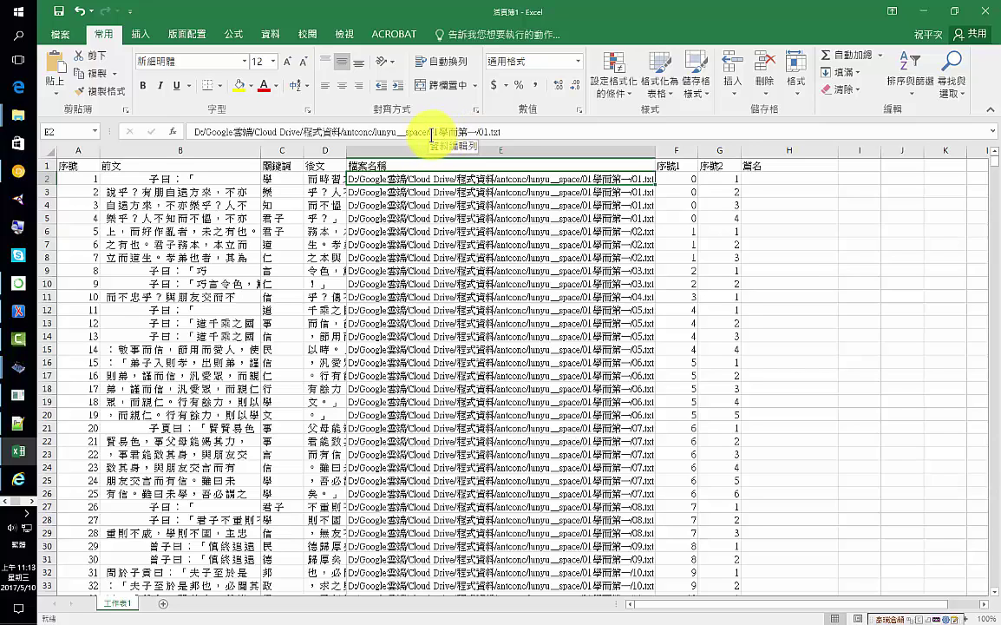
pyautogui.doubleClick(427, 133)
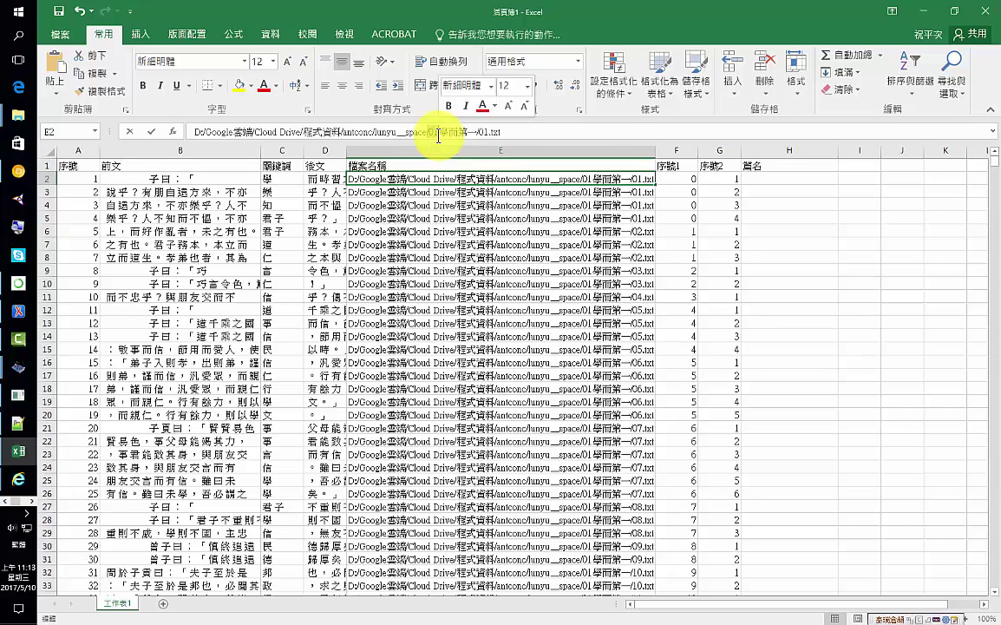
pyautogui.doubleClick(431, 133)
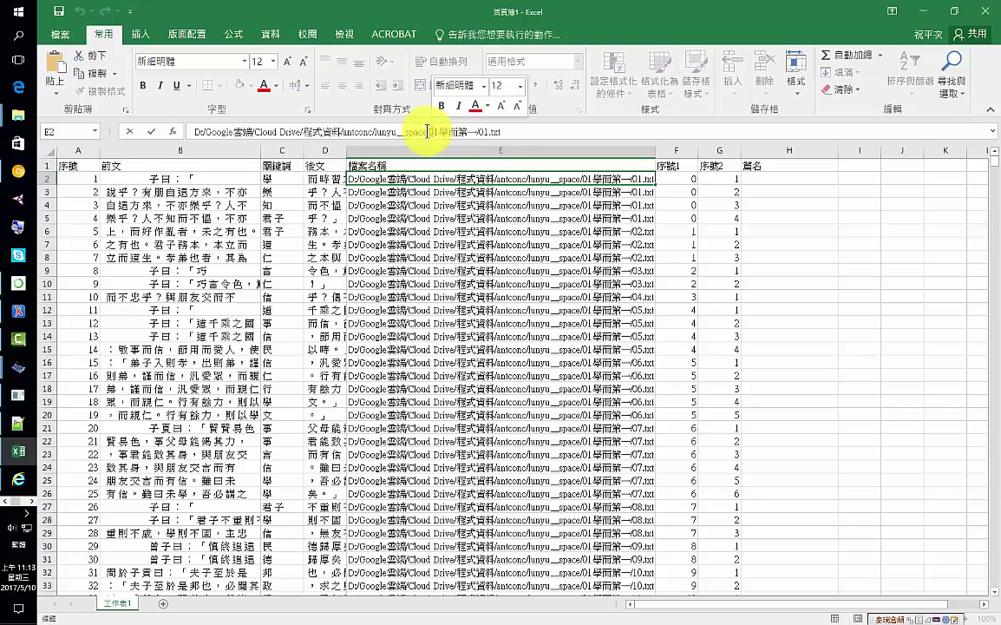
pyautogui.click(427, 132)
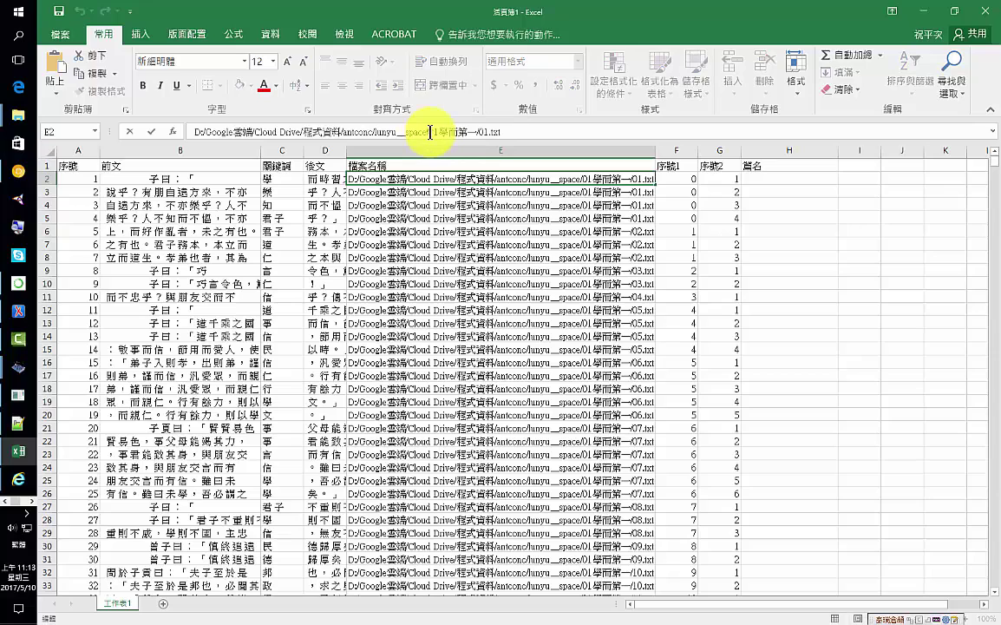
pyautogui.click(792, 177)
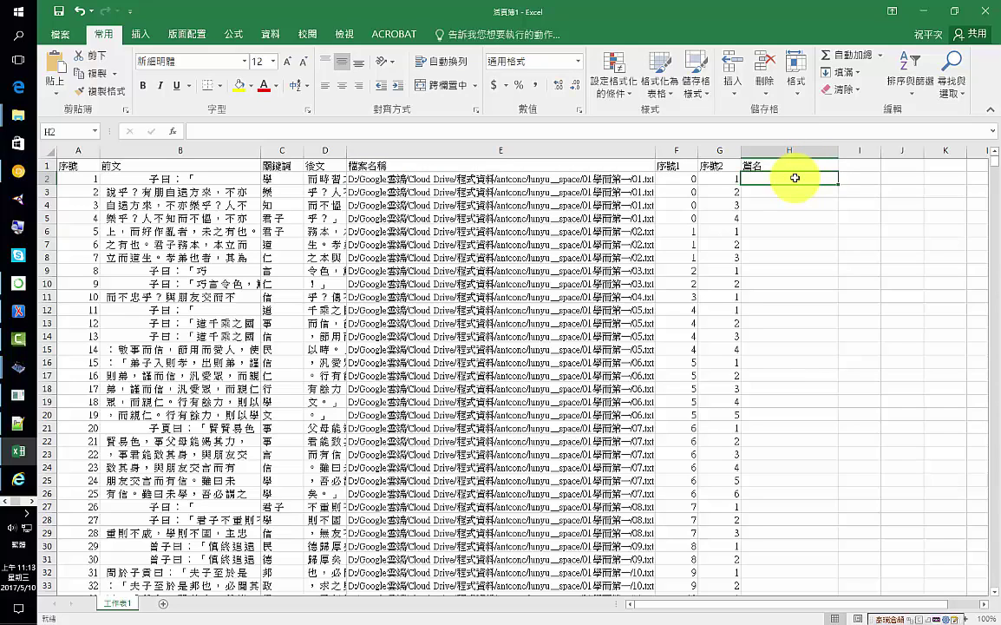
# - In H2, cancel the stray '=水' entry and type the reference E2
pyautogui.write('=')
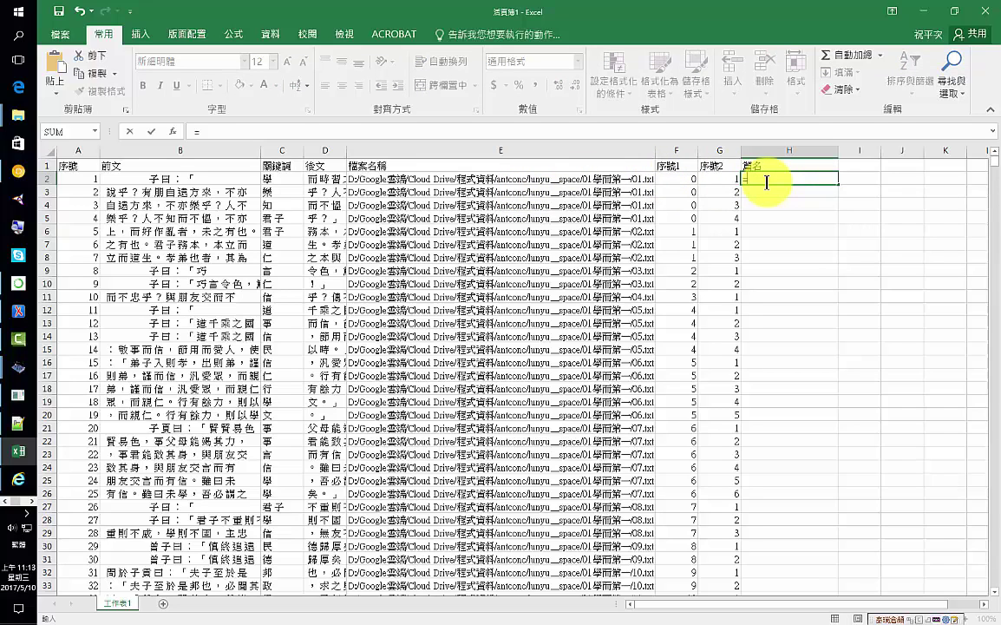
pyautogui.write('水')
pyautogui.press('Escape')
pyautogui.write('E2')
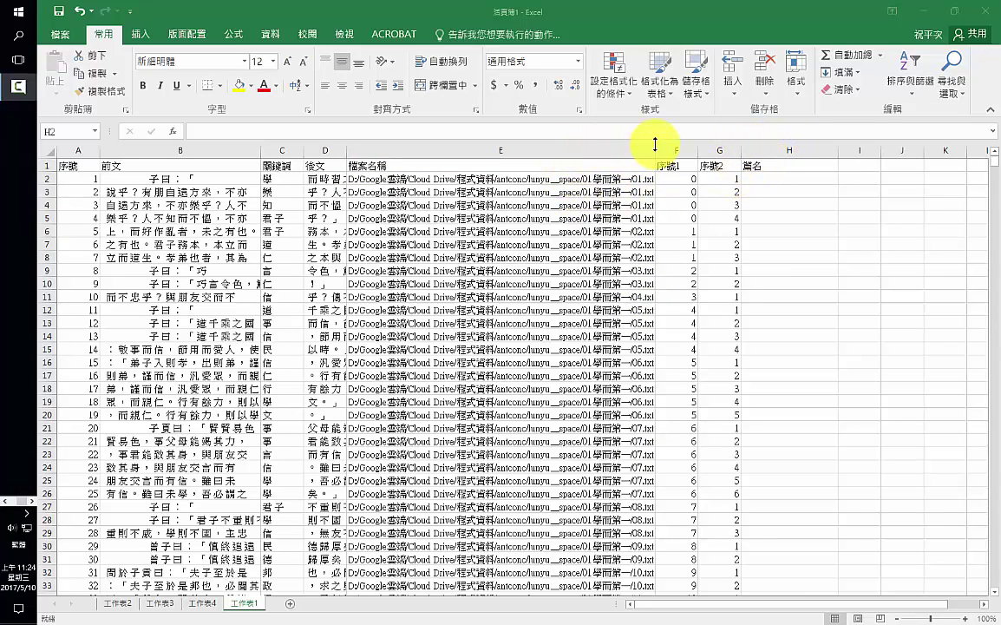
# - Browse down to the 05公治長第五 paths near E231–E232 and widen column E to fit them
pyautogui.hotkey('ctrl', 'shift', 'Down')
pyautogui.click(613, 177)
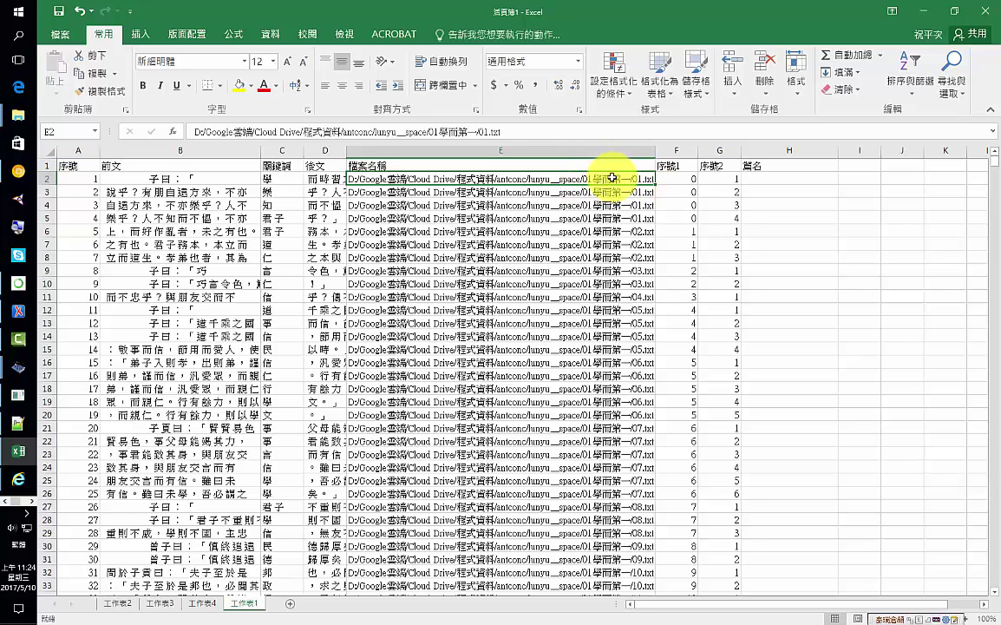
pyautogui.press('pagedown')
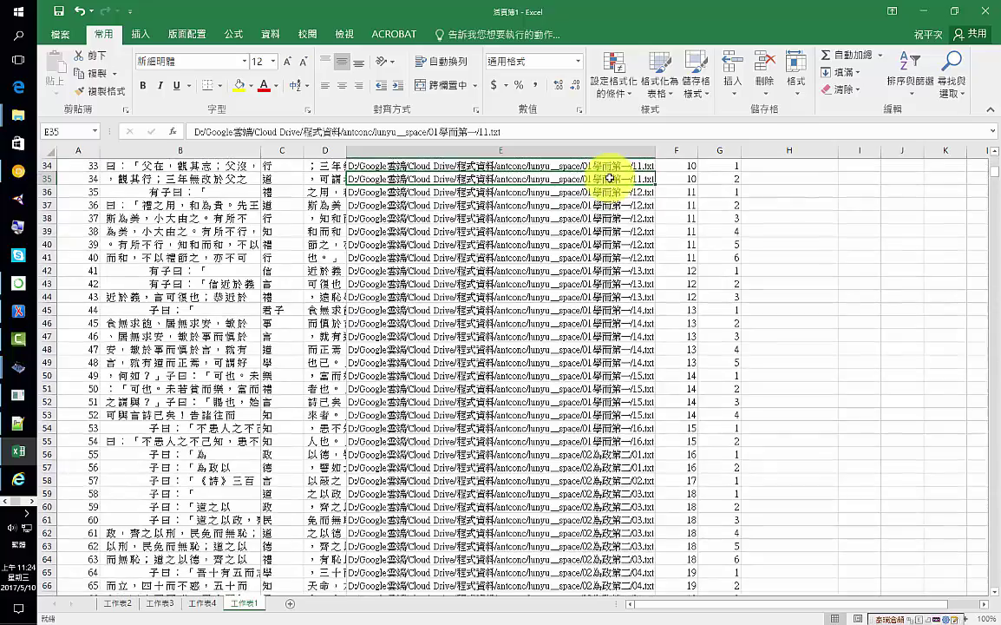
pyautogui.press('pagedown')
pyautogui.press('pagedown')
pyautogui.press('pagedown')
pyautogui.press('pagedown')
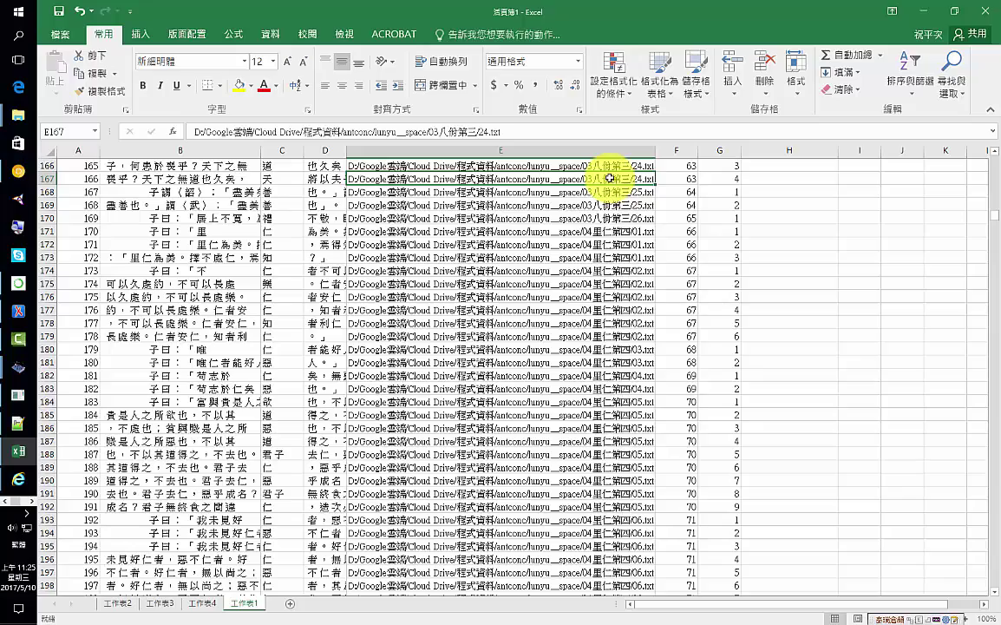
pyautogui.press('pagedown')
pyautogui.press('pagedown')
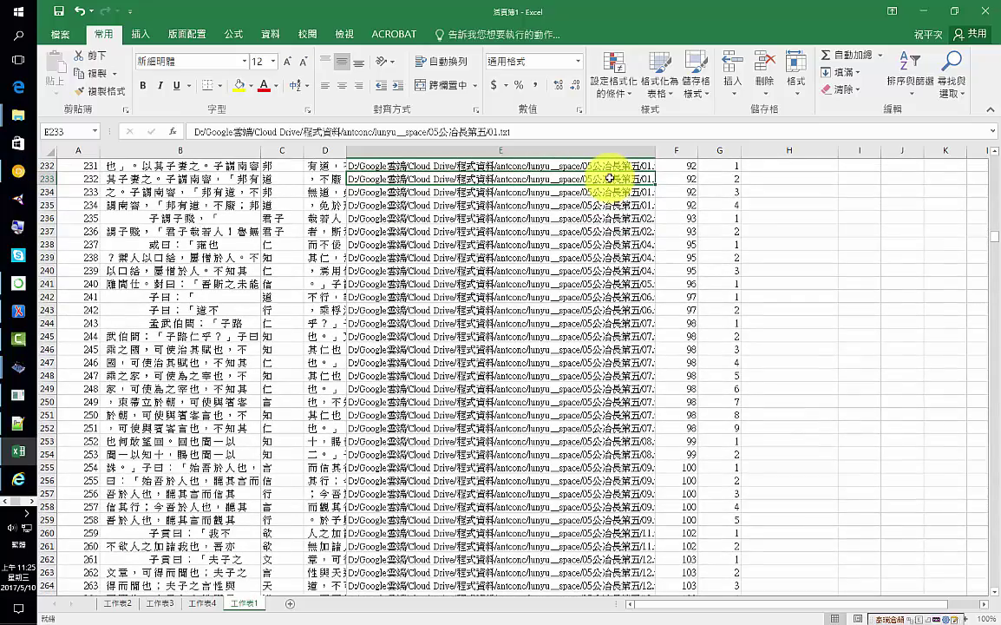
pyautogui.scroll(1, 611, 178)
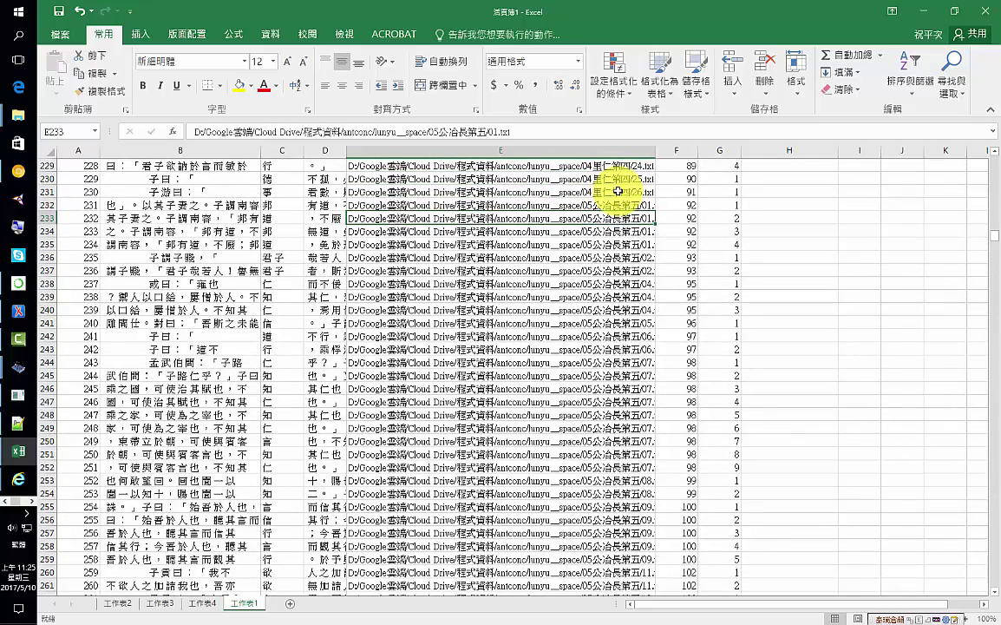
pyautogui.click(618, 206)
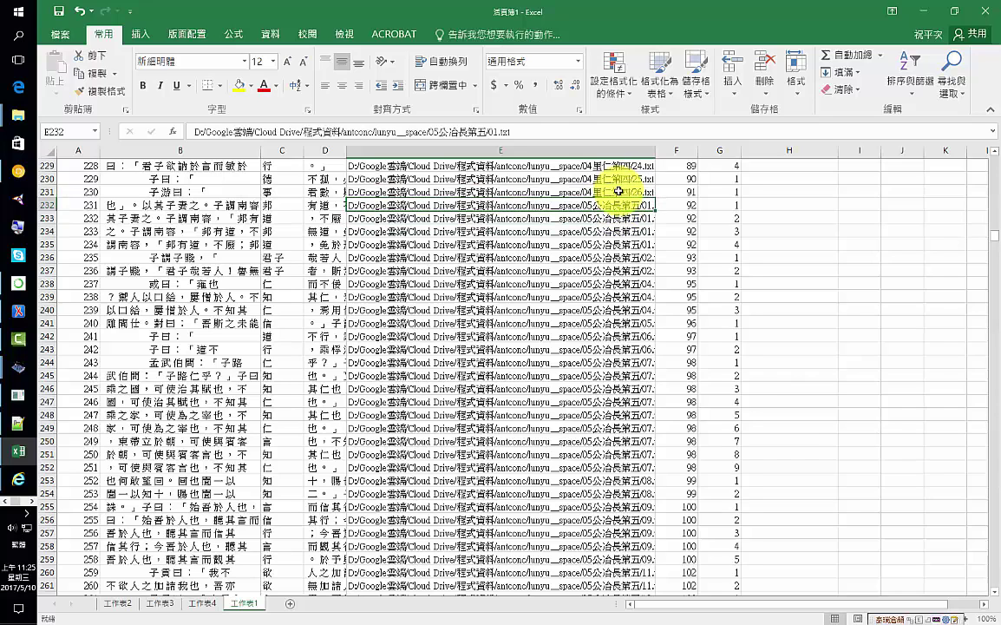
pyautogui.click(618, 189)
pyautogui.click(621, 207)
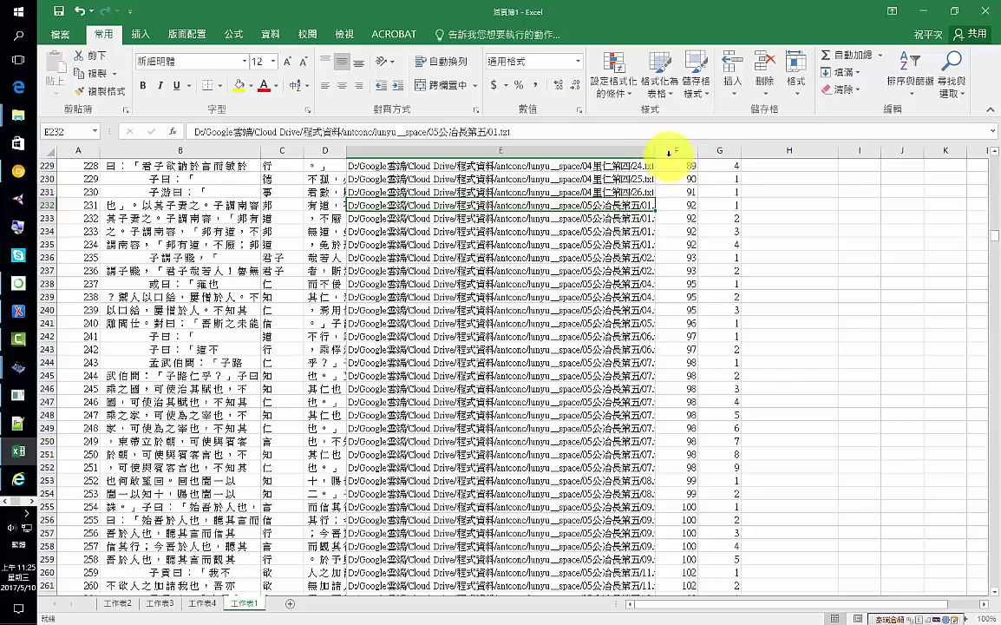
pyautogui.moveTo(657, 153); pyautogui.dragTo(688, 156)
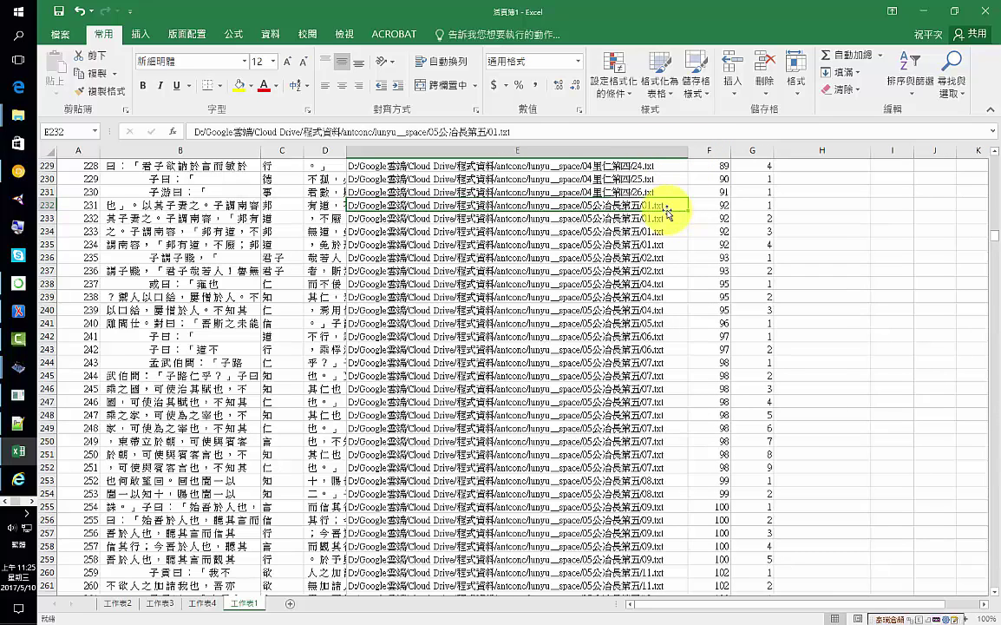
pyautogui.click(566, 193)
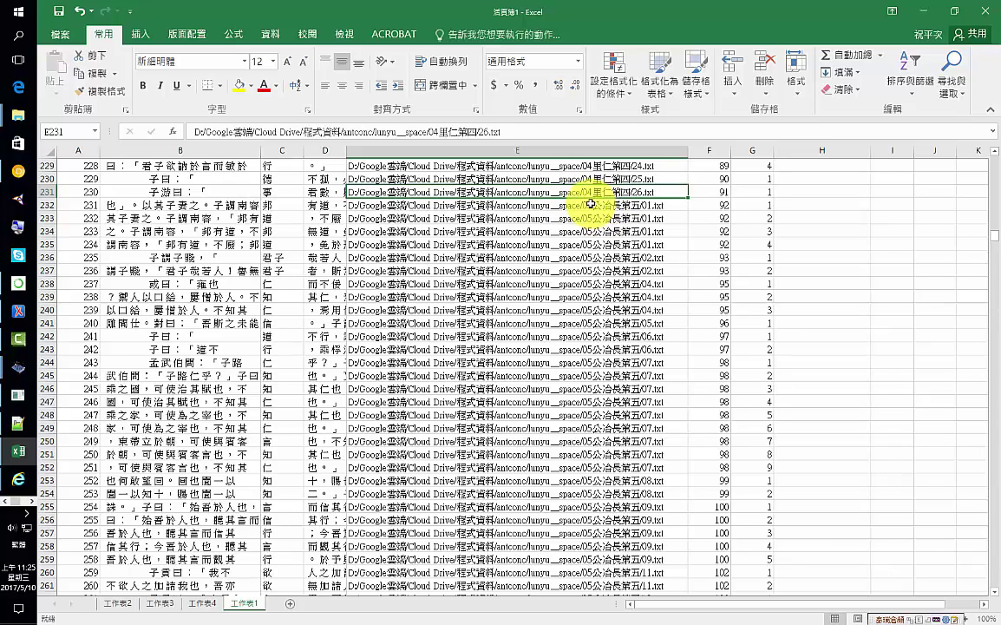
# - Type the formula =e2 in H2 to reference the E2 file path
pyautogui.click(581, 205)
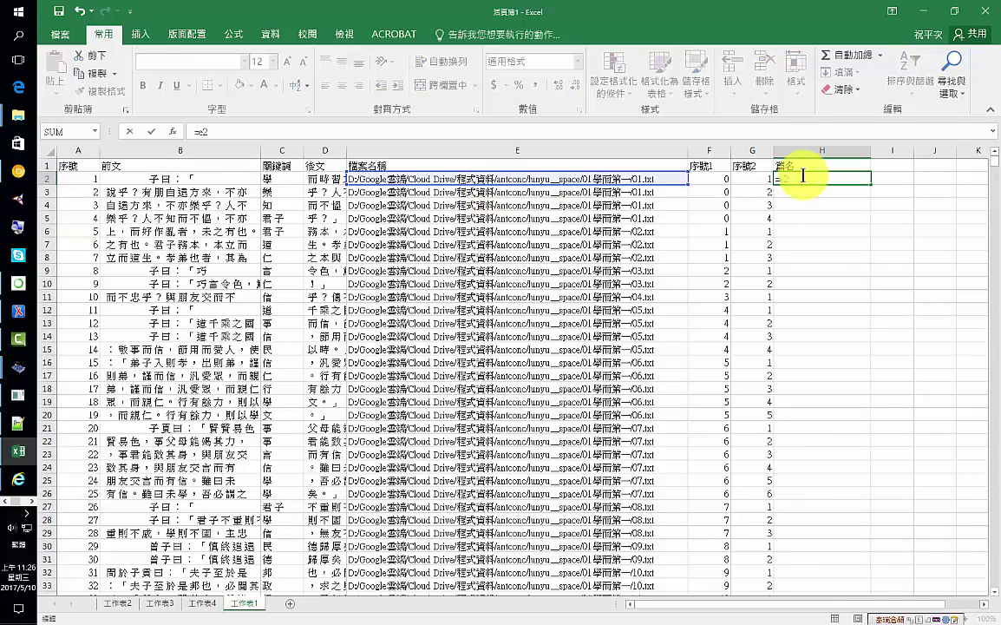
pyautogui.write('=e2')
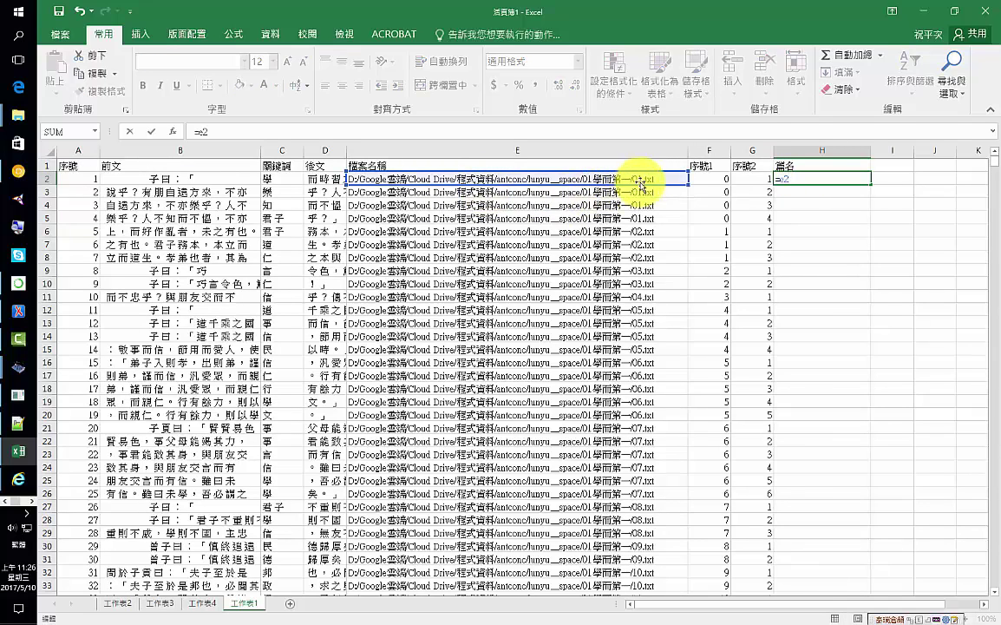
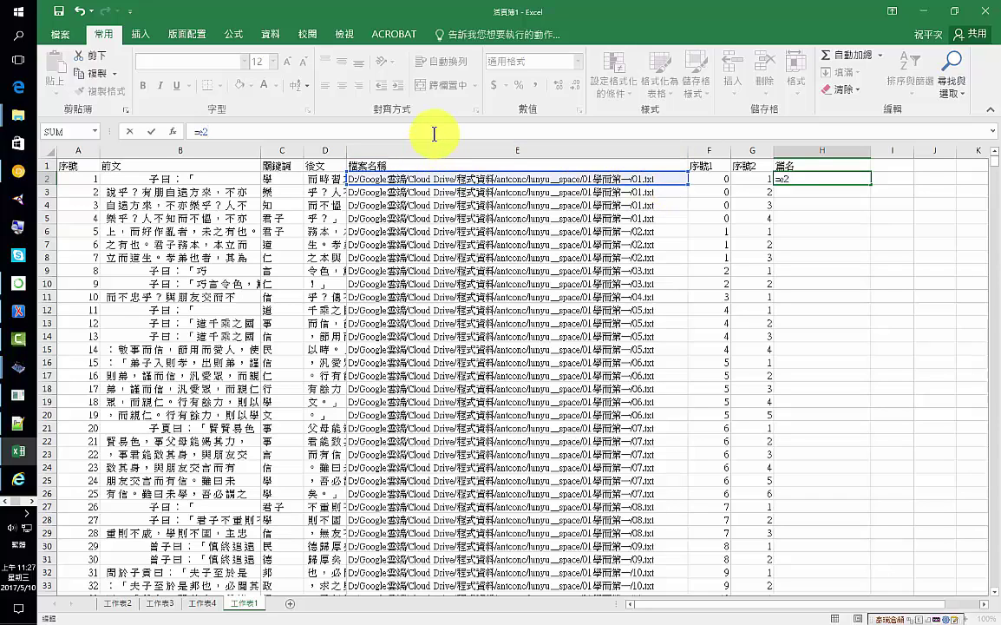
# - Enter =LEFT(E2,LEN(E2)-7) in H2 to return the E2 path minus its last 7 characters
pyautogui.write('left')
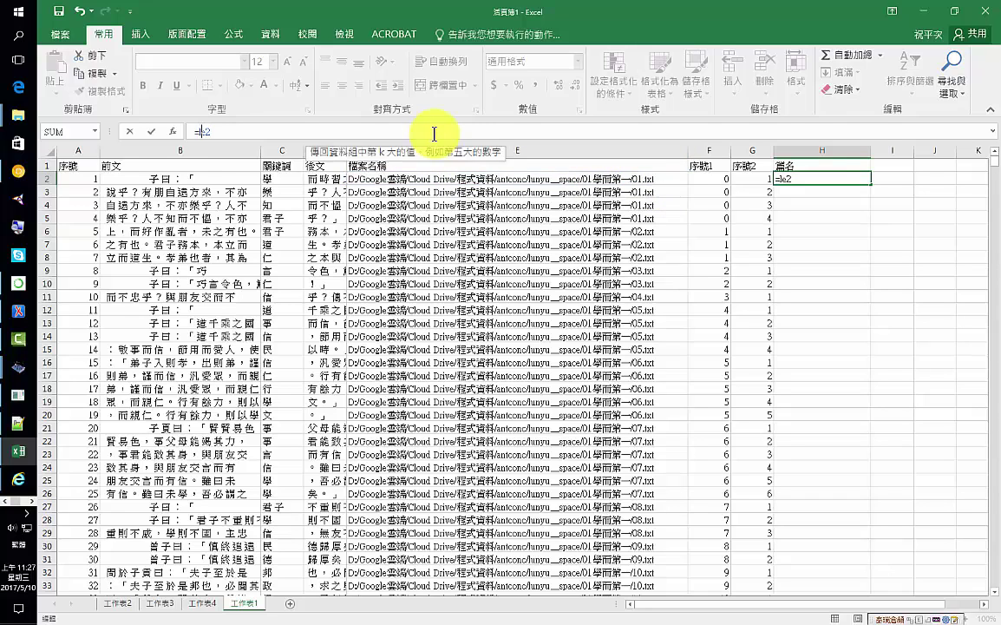
pyautogui.write('(e2')
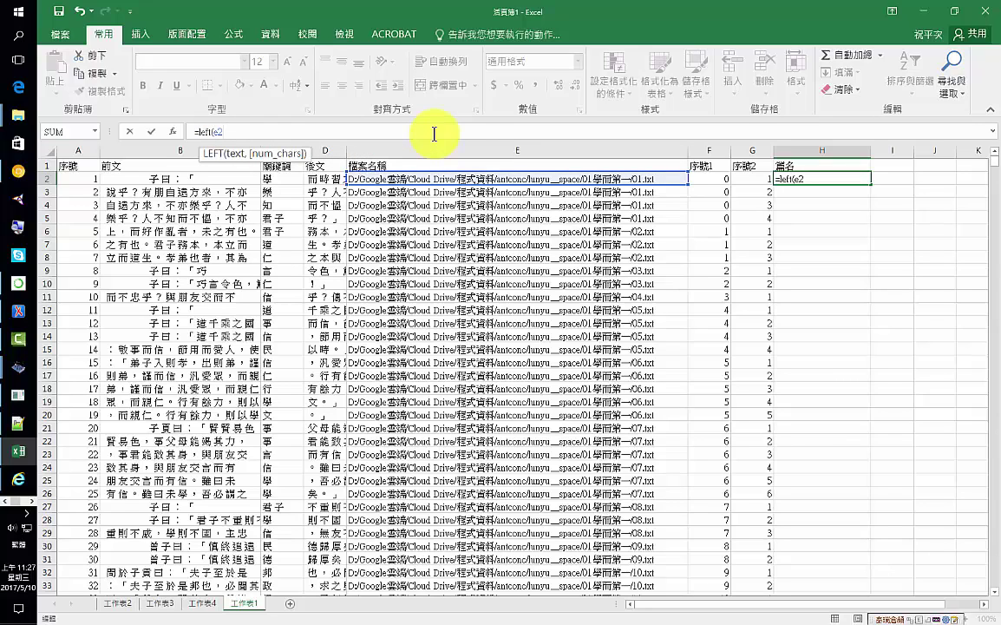
pyautogui.write(',')
pyautogui.write(' len')
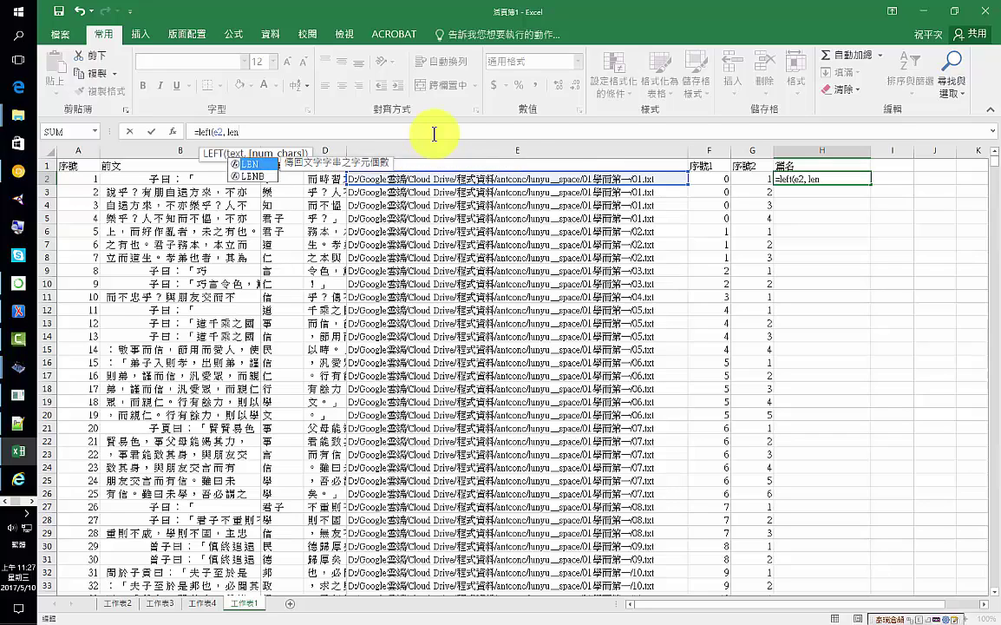
pyautogui.write('(')
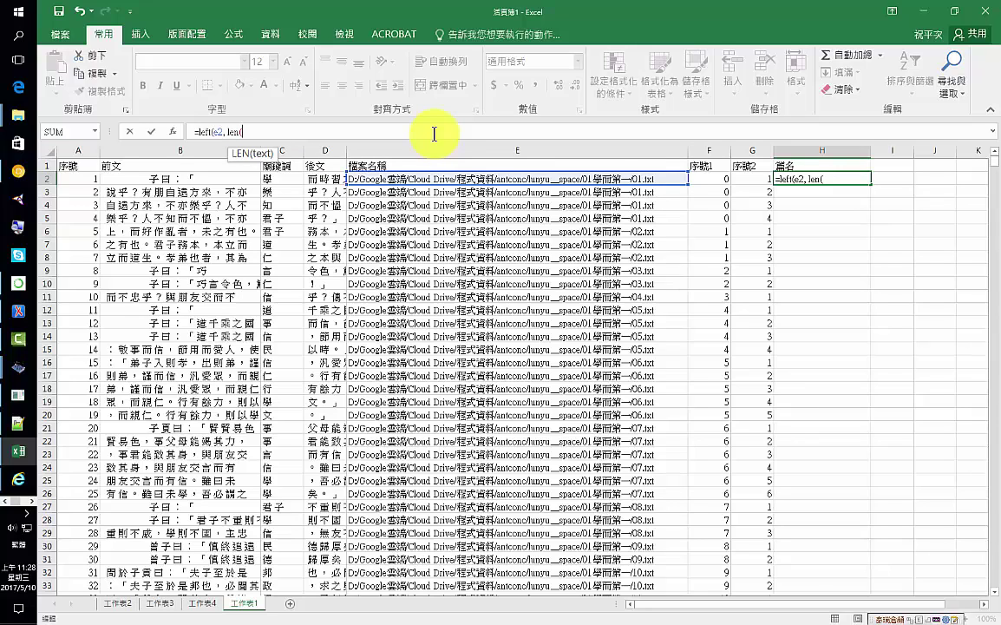
pyautogui.write('e2')
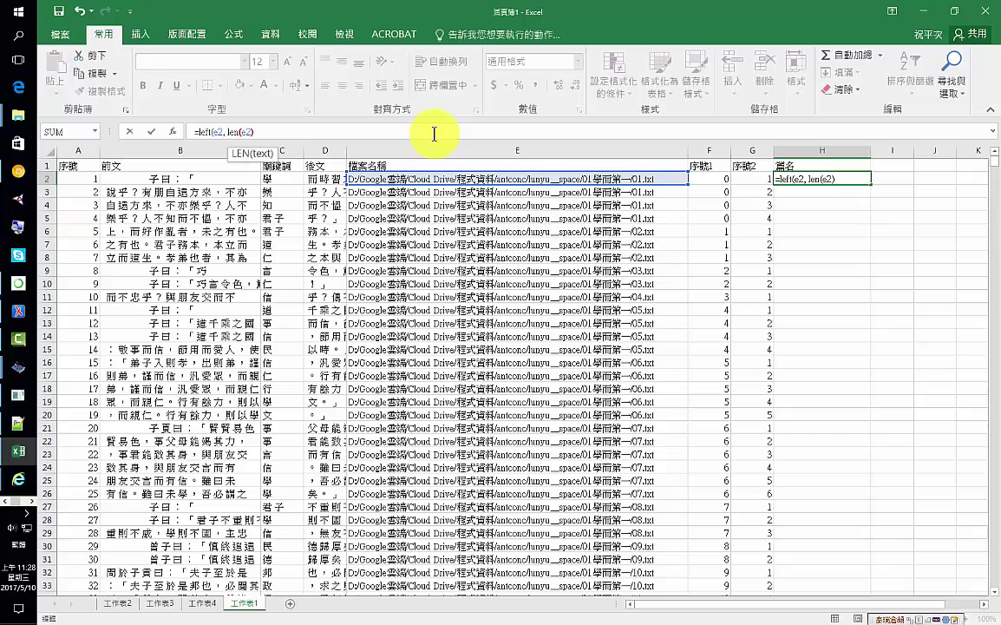
pyautogui.write(')-7')
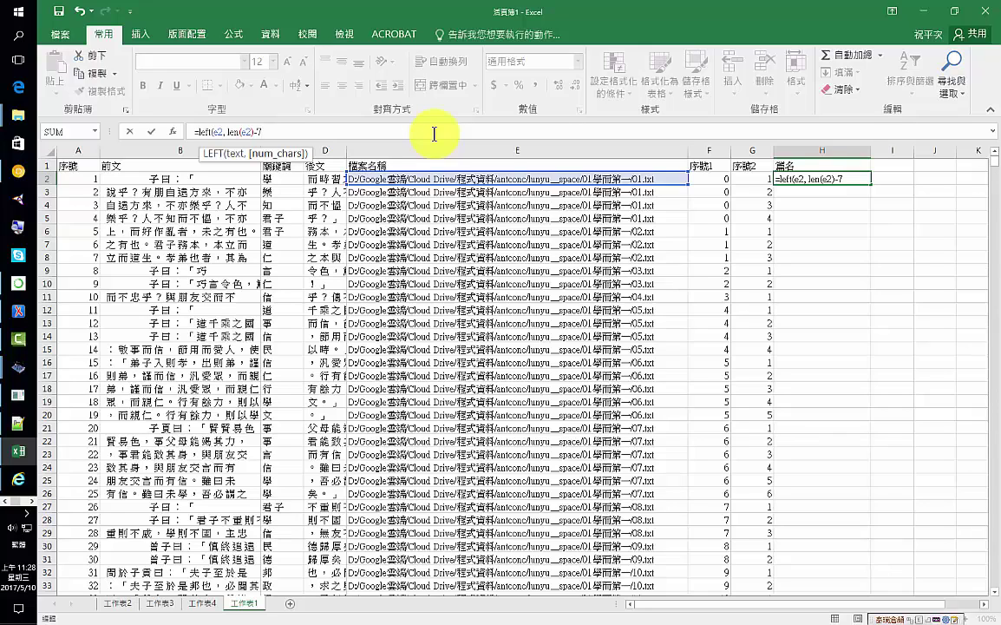
pyautogui.click(434, 134)
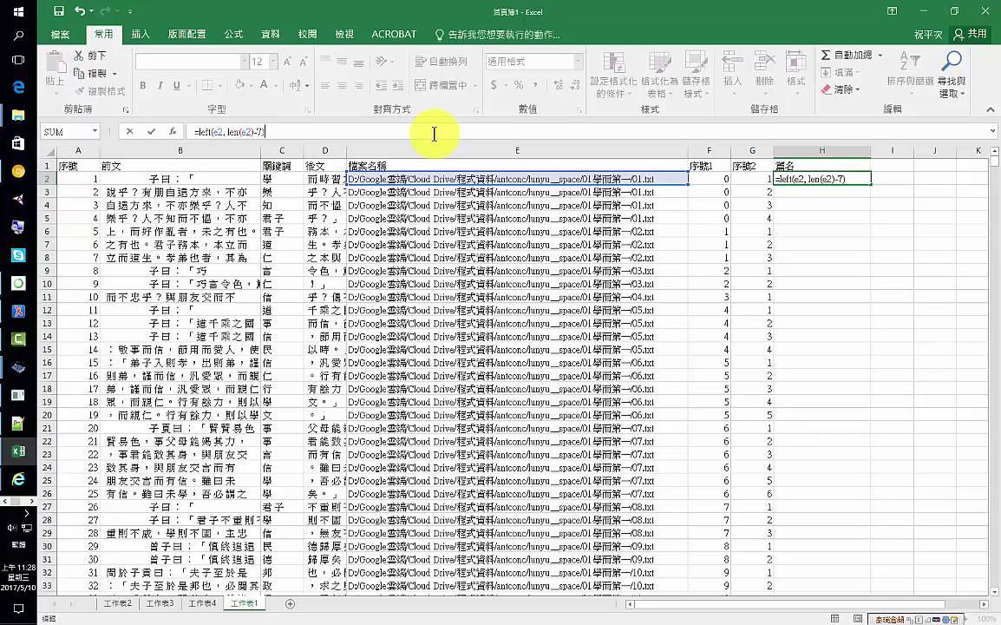
pyautogui.press('Return')
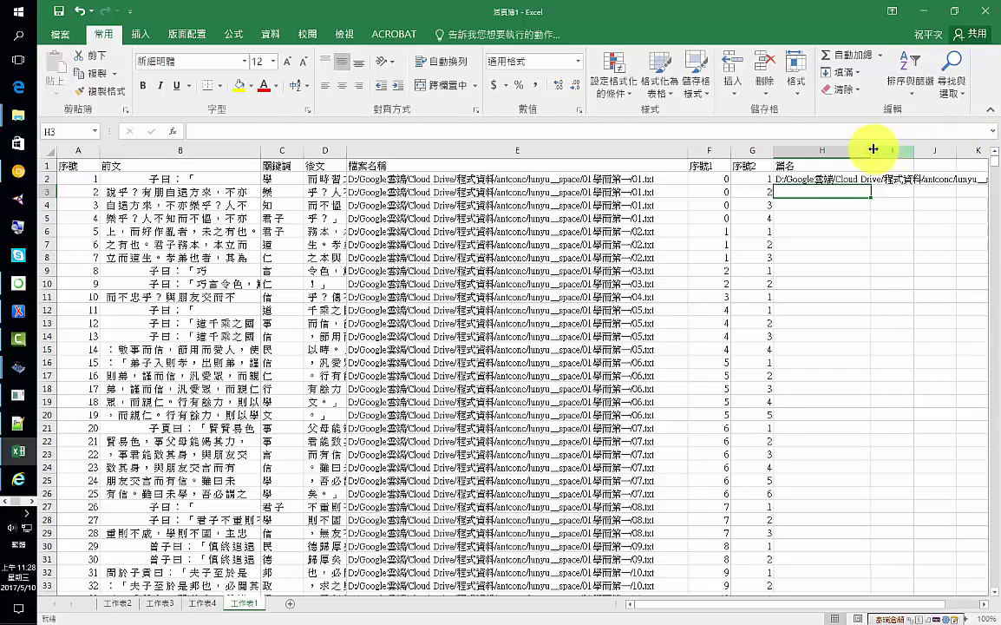
# - Narrow column E, widen column H to show the full trimmed path, and copy H2
pyautogui.moveTo(871, 150); pyautogui.dragTo(986, 145)
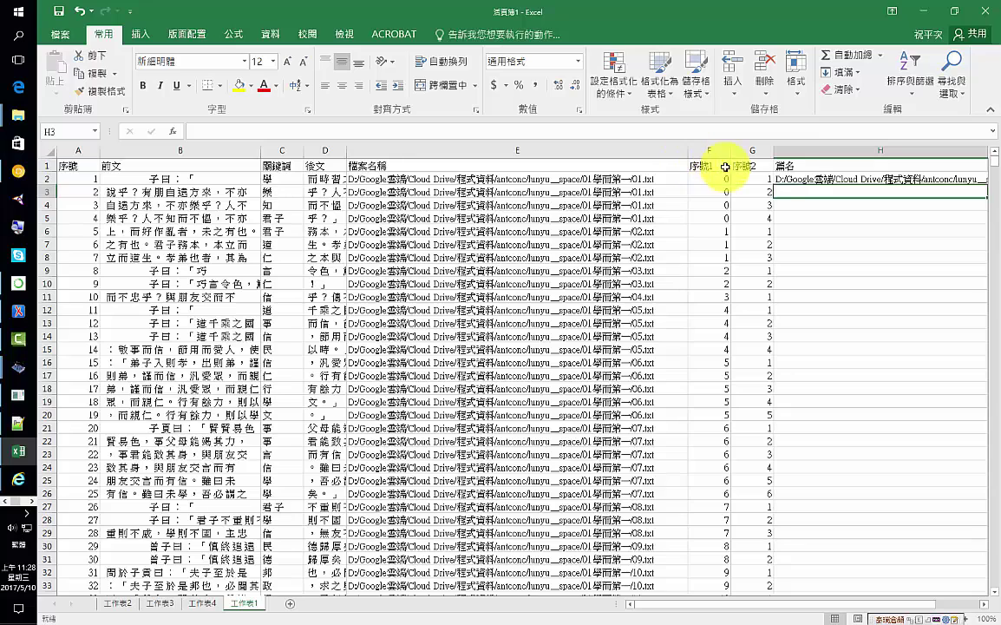
pyautogui.click(807, 180)
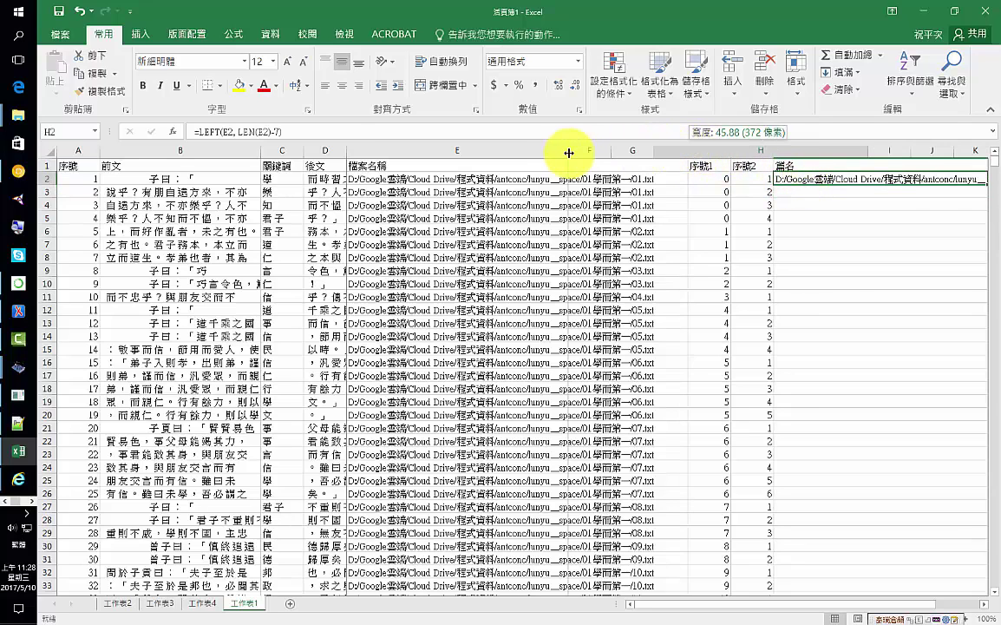
pyautogui.moveTo(688, 149); pyautogui.dragTo(571, 148)
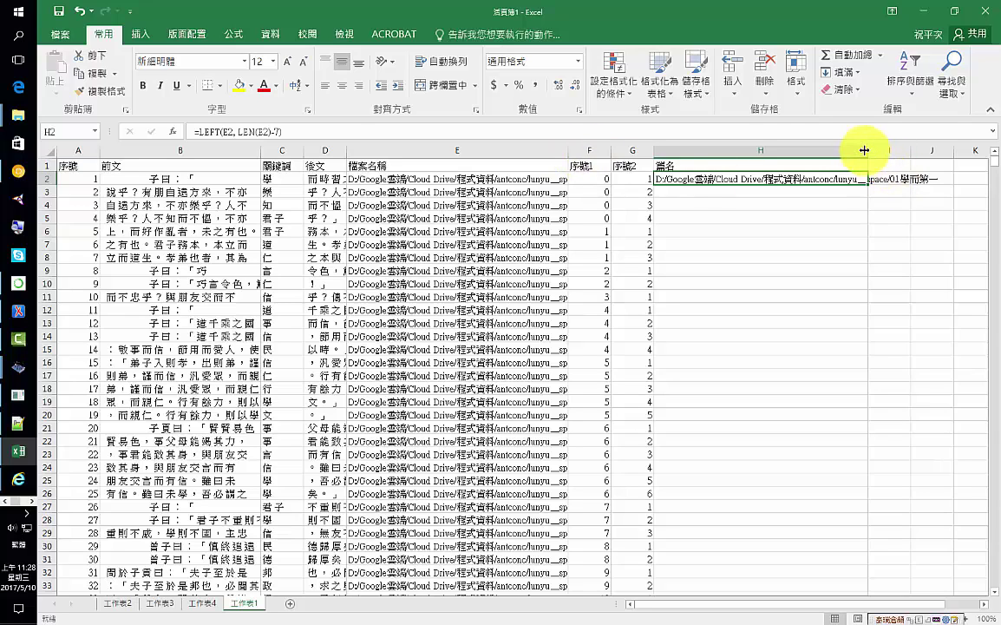
pyautogui.moveTo(868, 150); pyautogui.dragTo(949, 150)
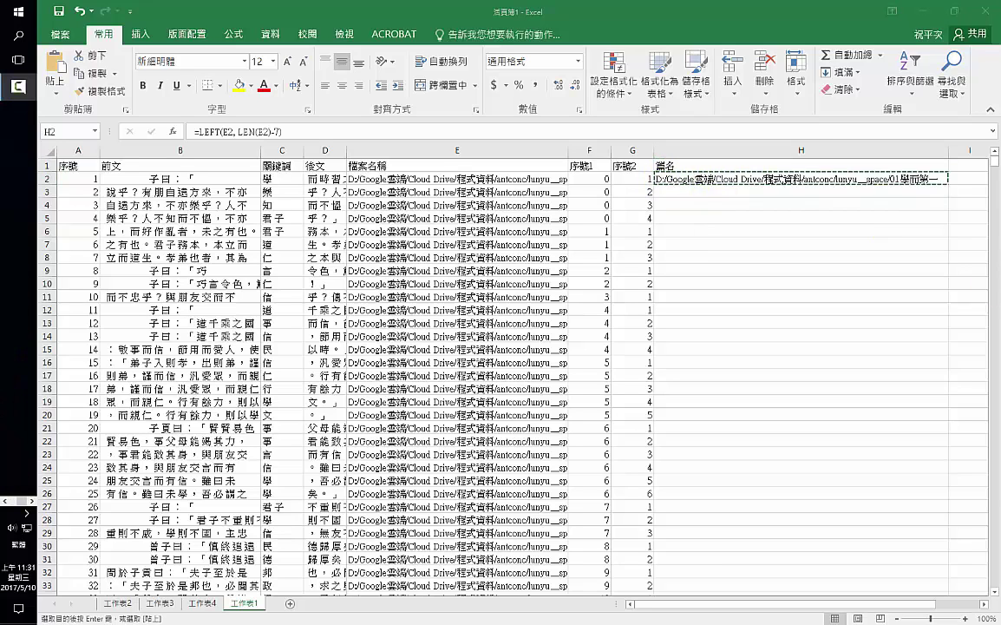
pyautogui.hotkey('ctrl', 'c')
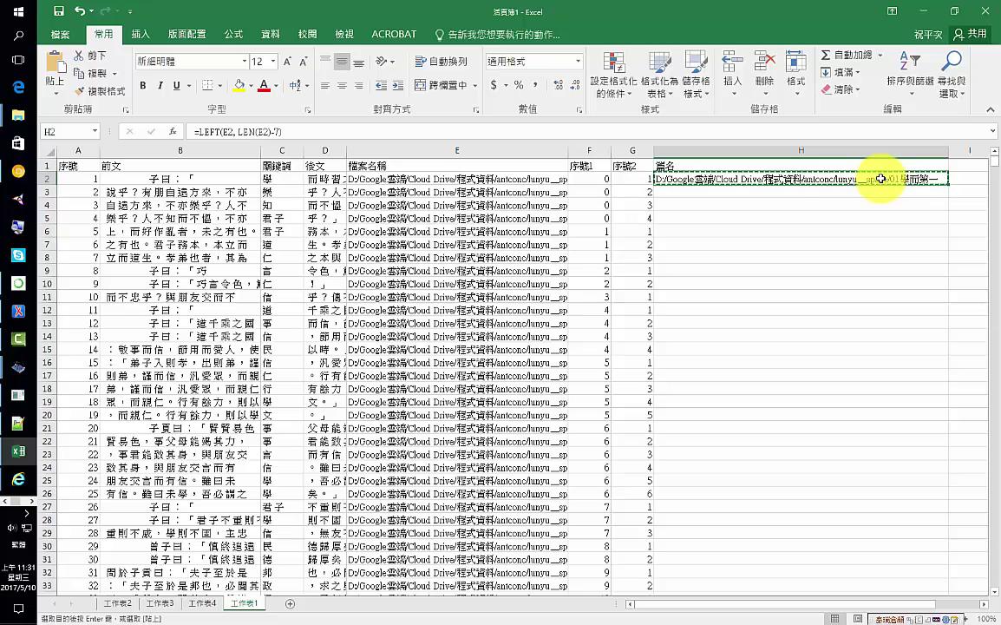
pyautogui.hotkey('alt', 'Tab')
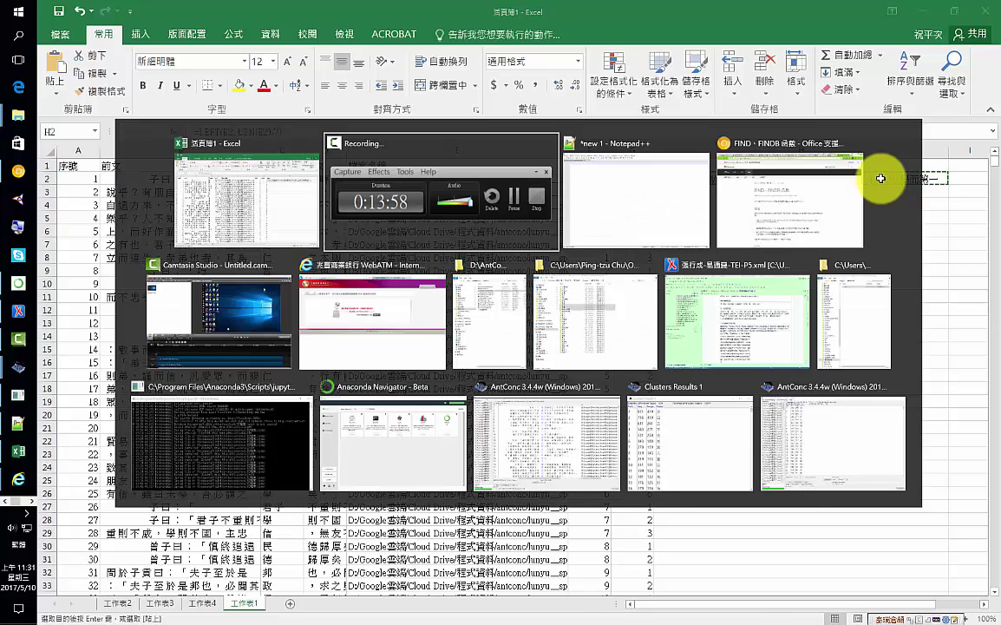
# - Paste the path into Notepad++ new 1 and trim it to end at antconc/lunyu__space/
pyautogui.hotkey('alt', 'Tab')
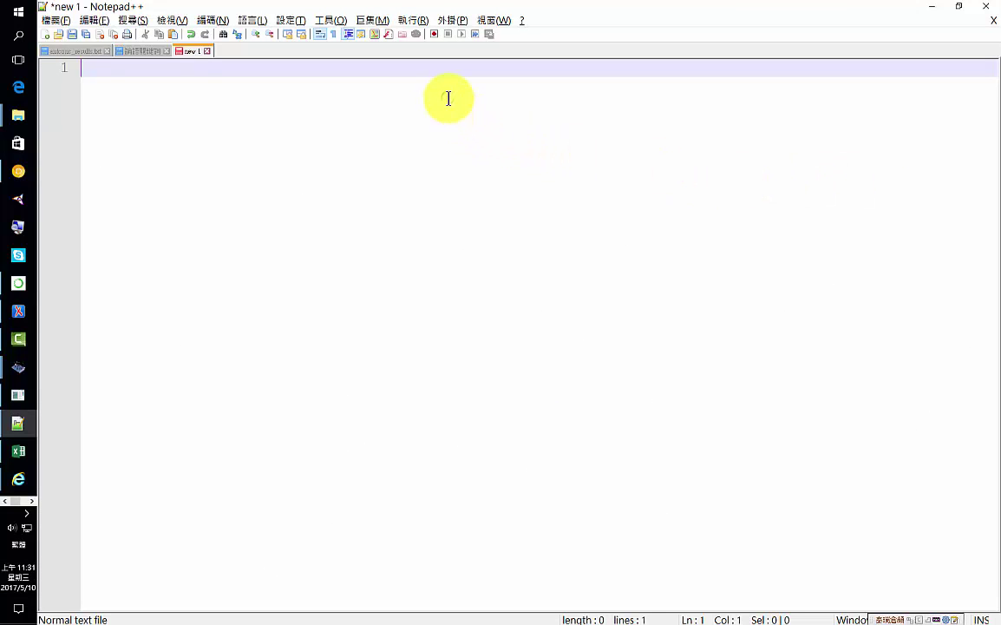
pyautogui.hotkey('ctrl', 'v')
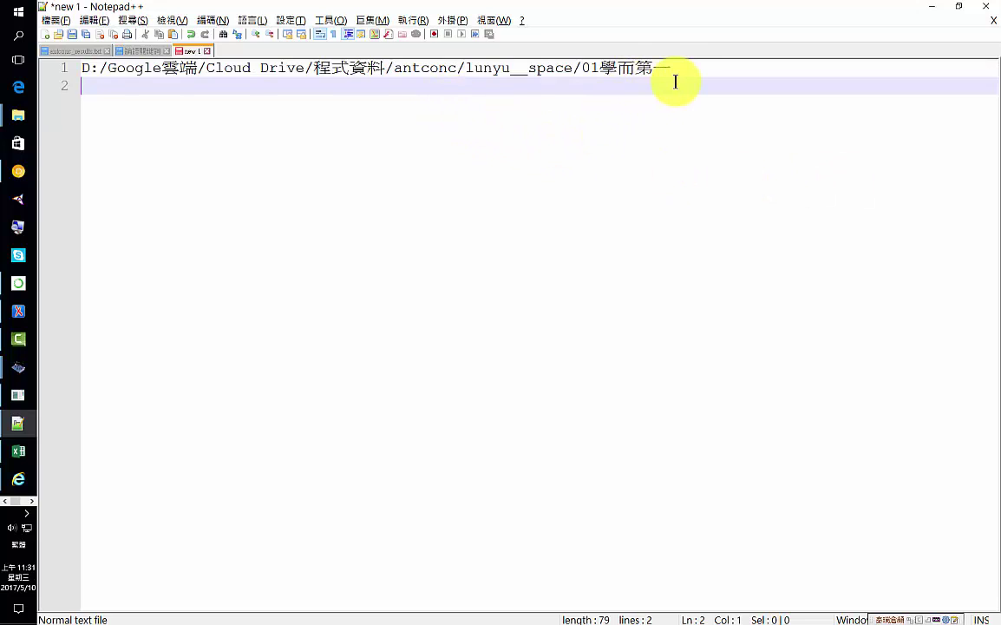
pyautogui.click(685, 71)
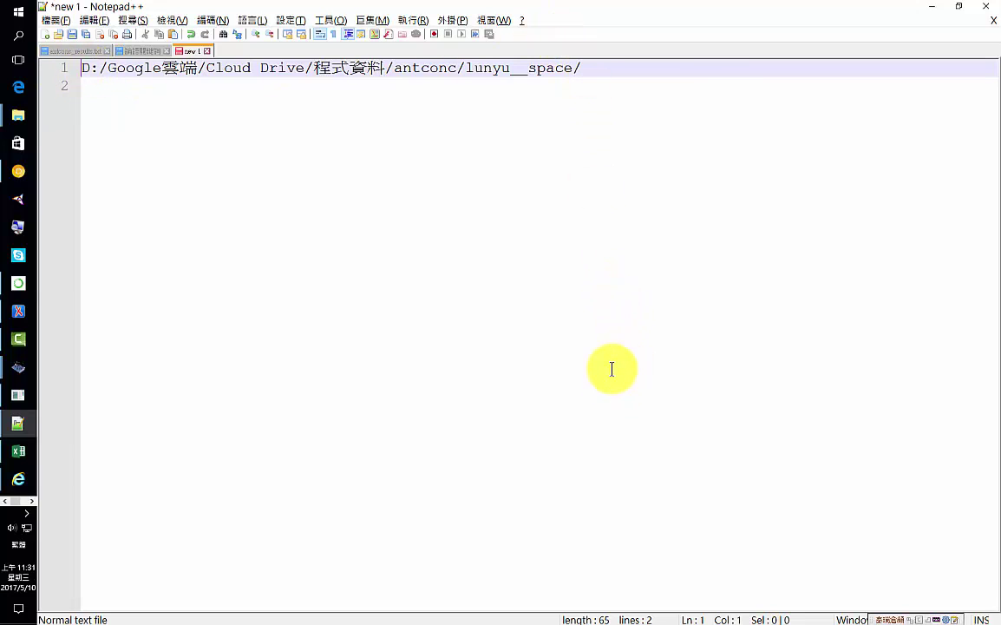
pyautogui.hotkey('alt', 'Tab')
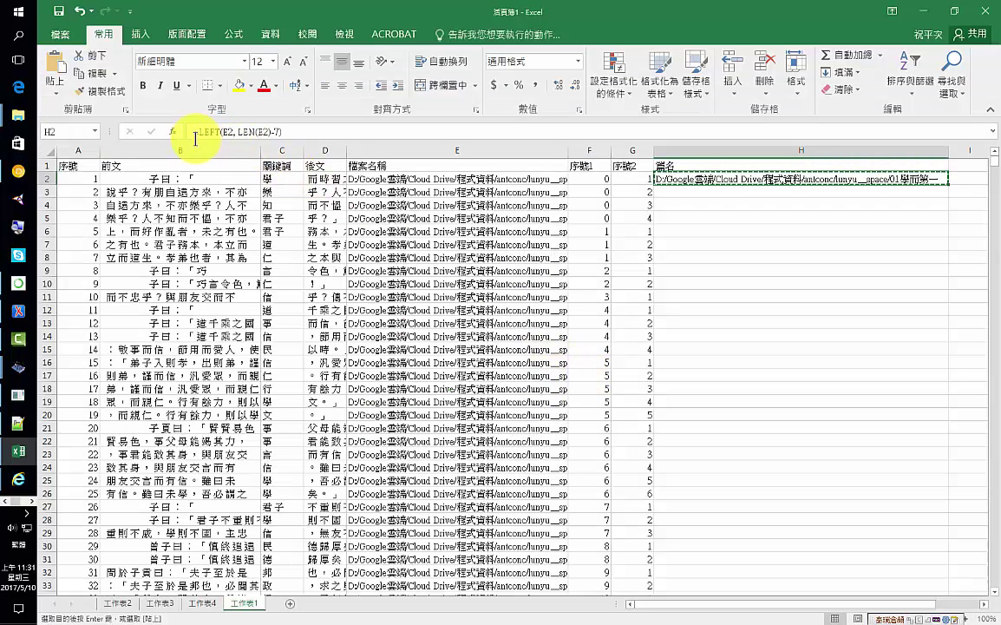
# - Begin wrapping H2's LEFT(E2,LEN(E2)-7) formula in a RIGHT function
pyautogui.click(197, 135)
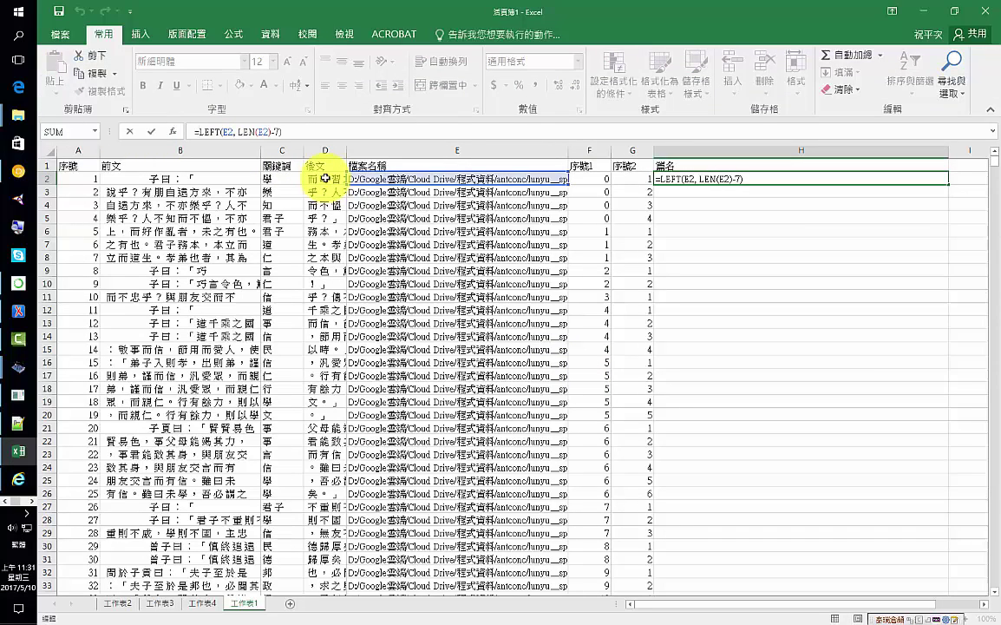
pyautogui.write('ri')
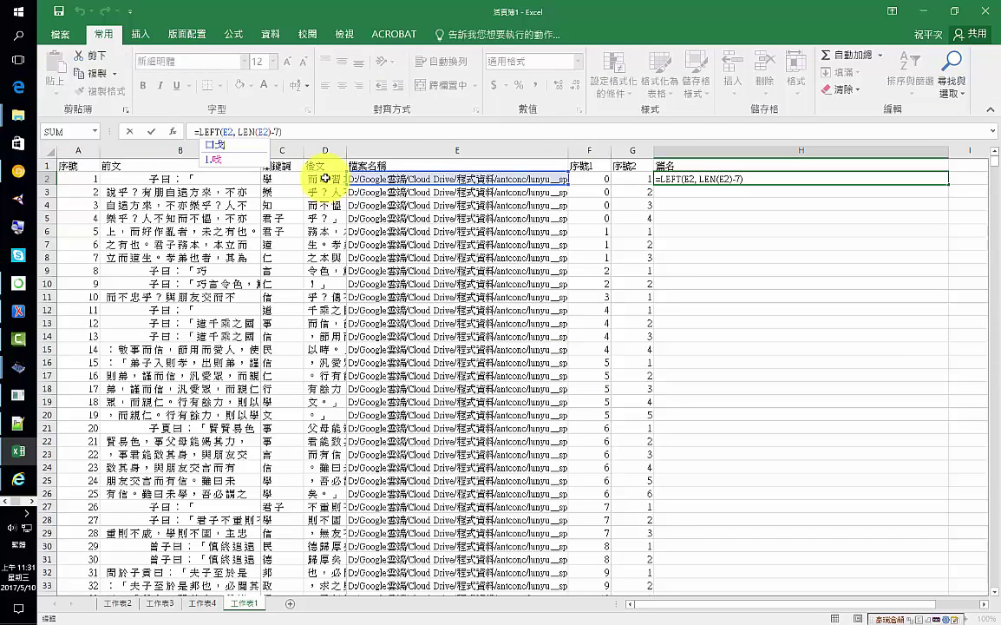
pyautogui.press('Escape')
pyautogui.write('righ')
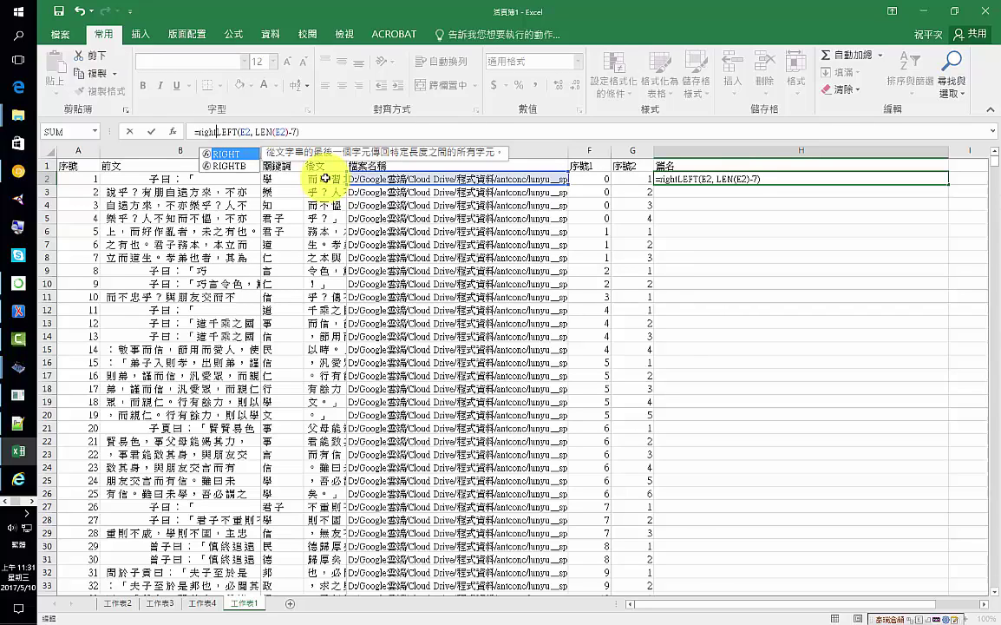
pyautogui.write('t(')
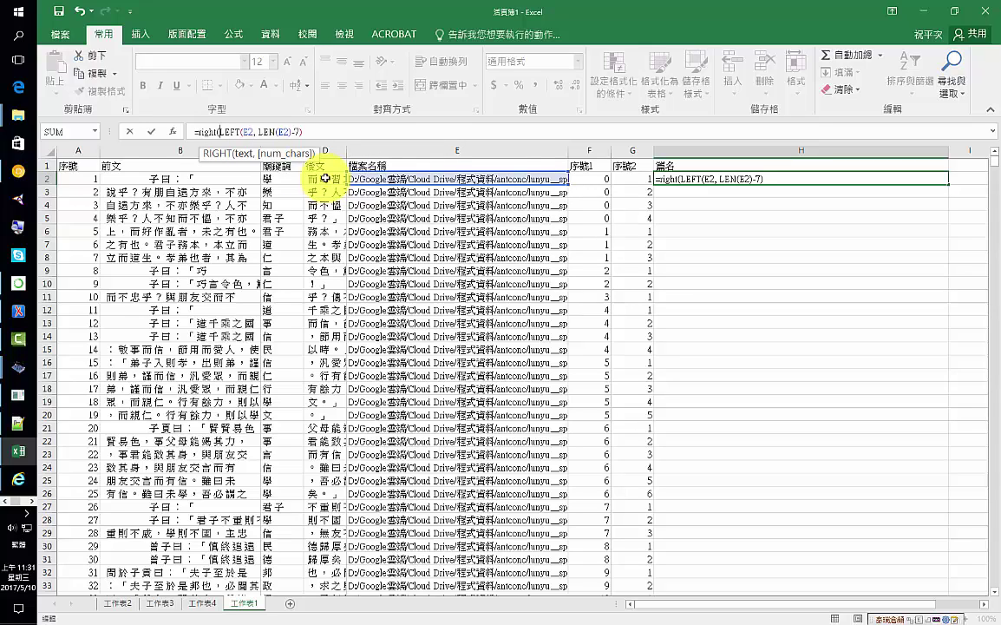
pyautogui.write('l')
pyautogui.press('BackSpace')
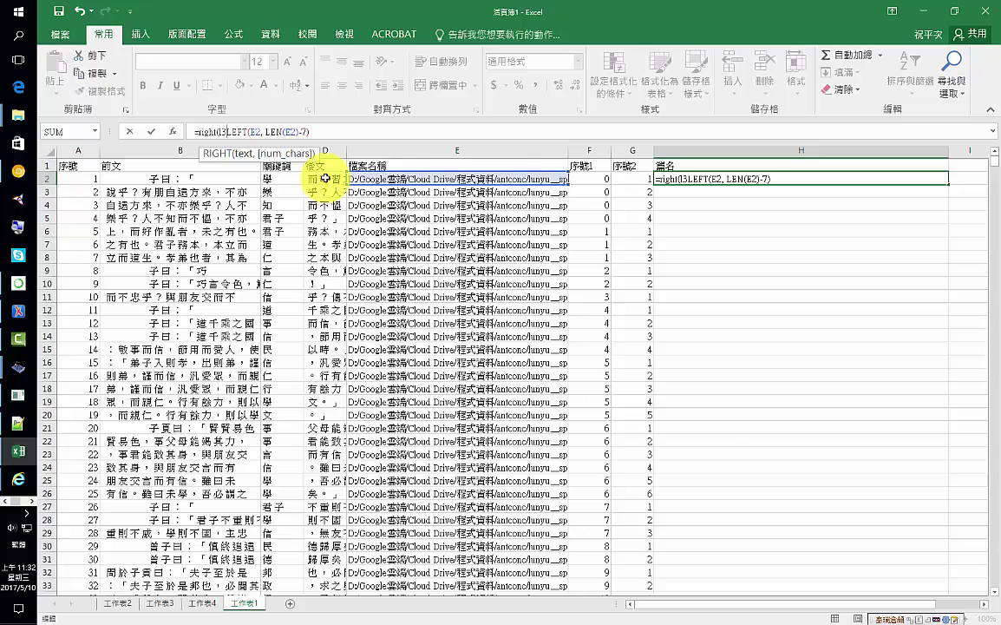
pyautogui.write('l')
pyautogui.press('BackSpace')
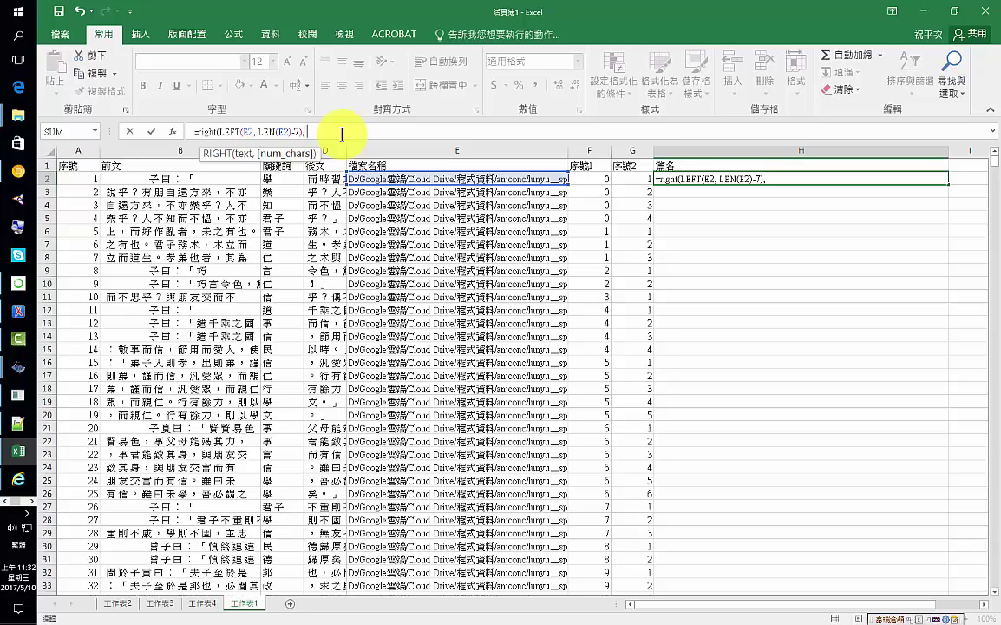
# - Add the length argument LEN(LEFT(E2,LEN(E2)-7))-49 so H2 returns 01學而第一
pyautogui.write('len')
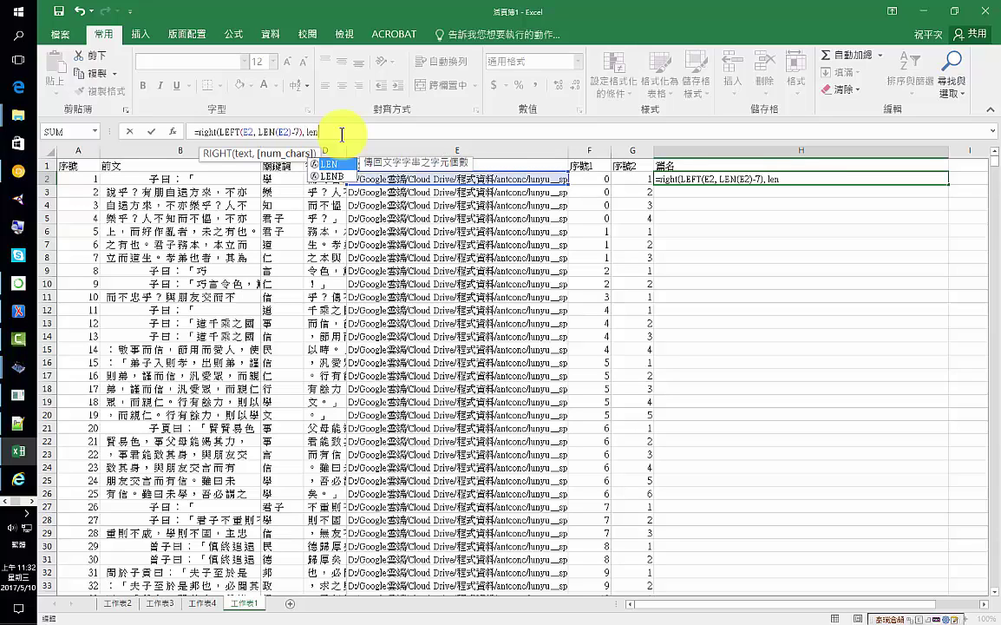
pyautogui.write('(')
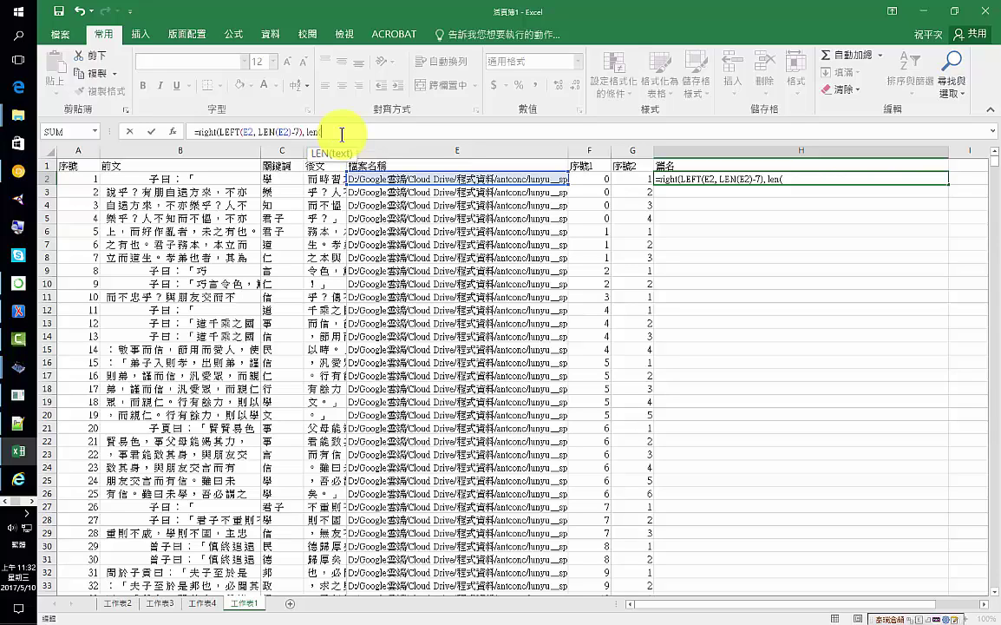
pyautogui.press('Left')
pyautogui.press('Left')
pyautogui.press('Left')
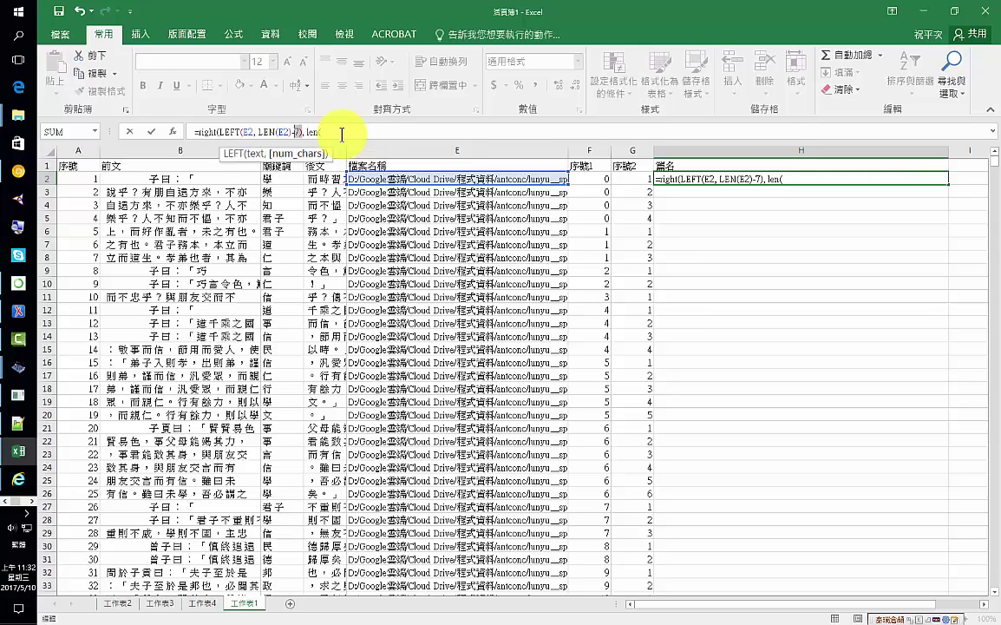
pyautogui.press('Left')
pyautogui.press('Left')
pyautogui.press('Left')
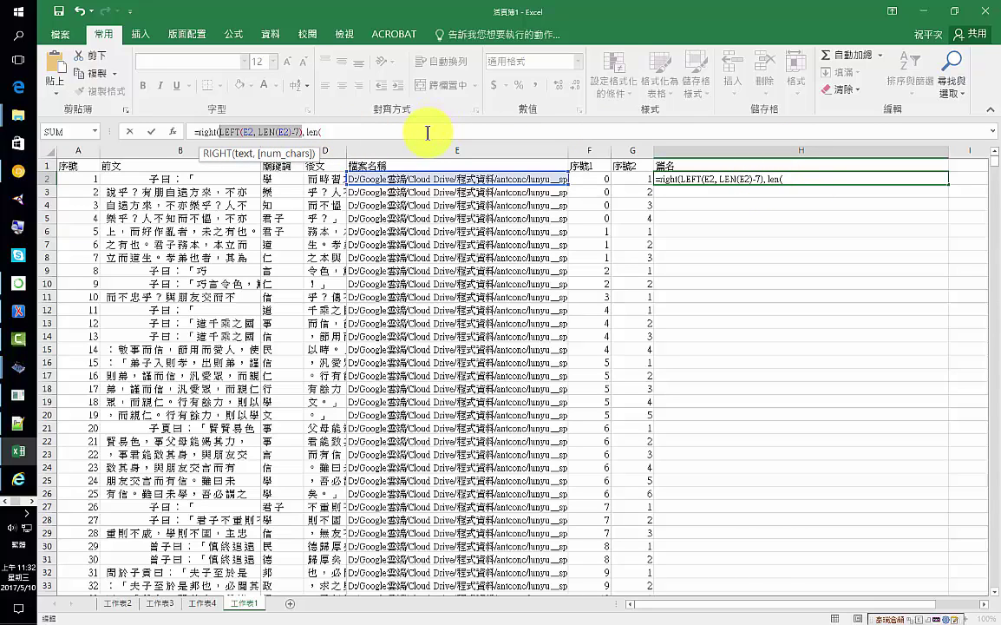
pyautogui.press('End')
pyautogui.hotkey('ctrl', 'v')
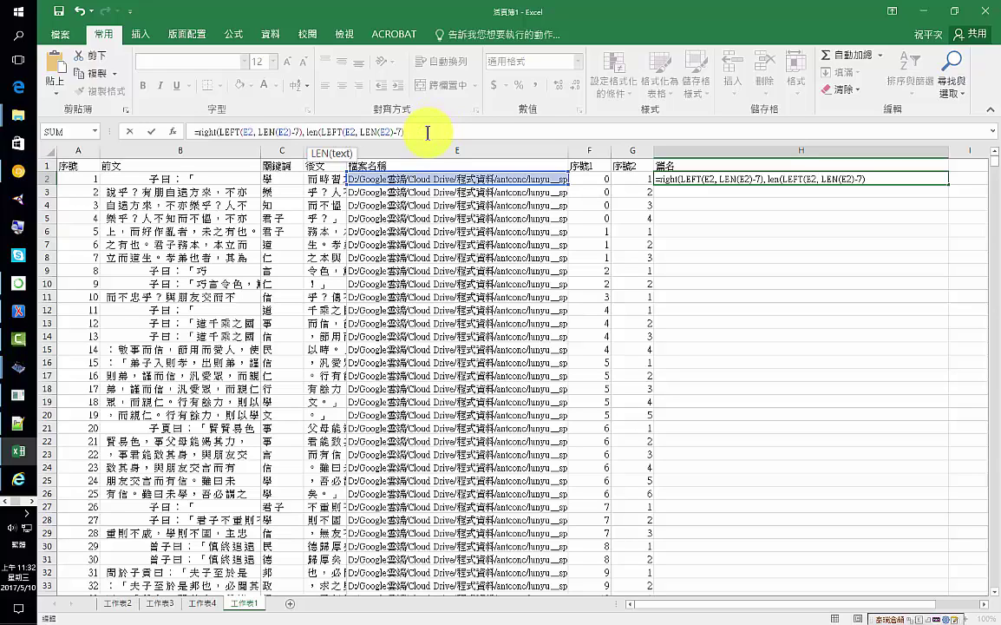
pyautogui.write(')-49')
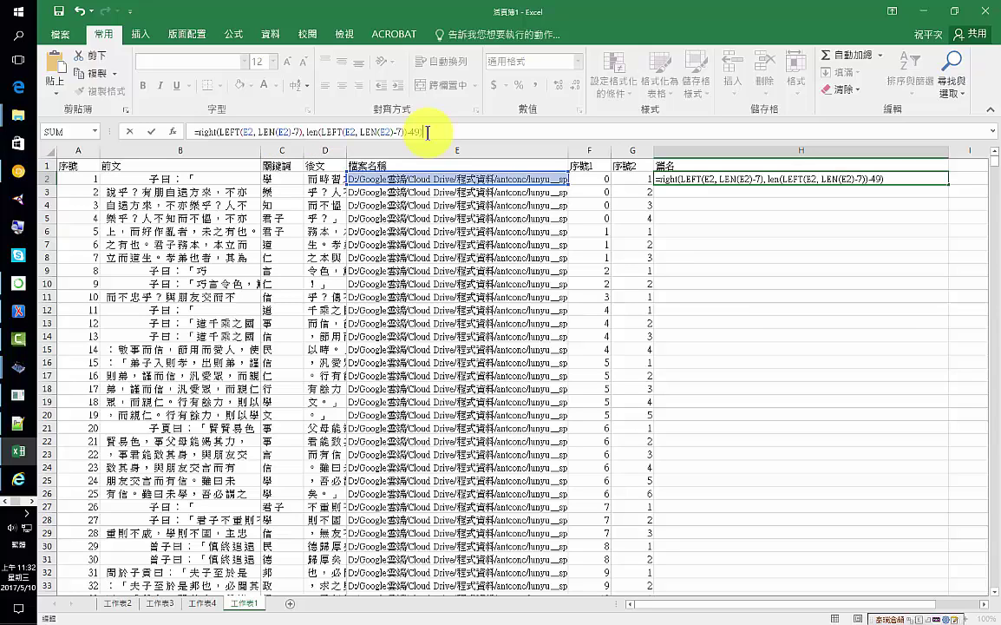
pyautogui.press('Return')
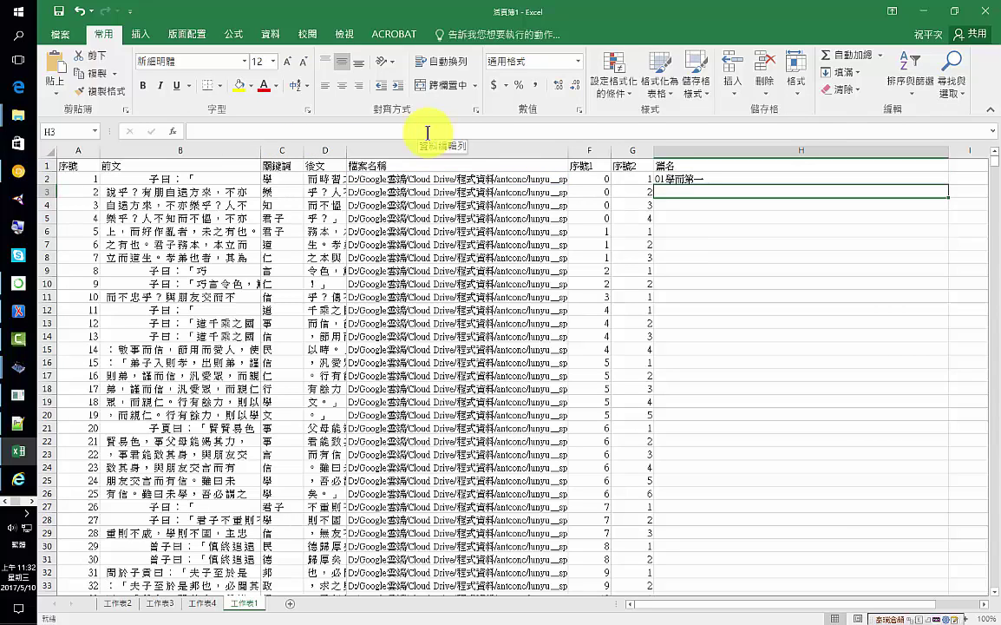
# - Set column H to width 19 and fill the chapter-name formula down the whole 篇名 column
pyautogui.click(703, 176)
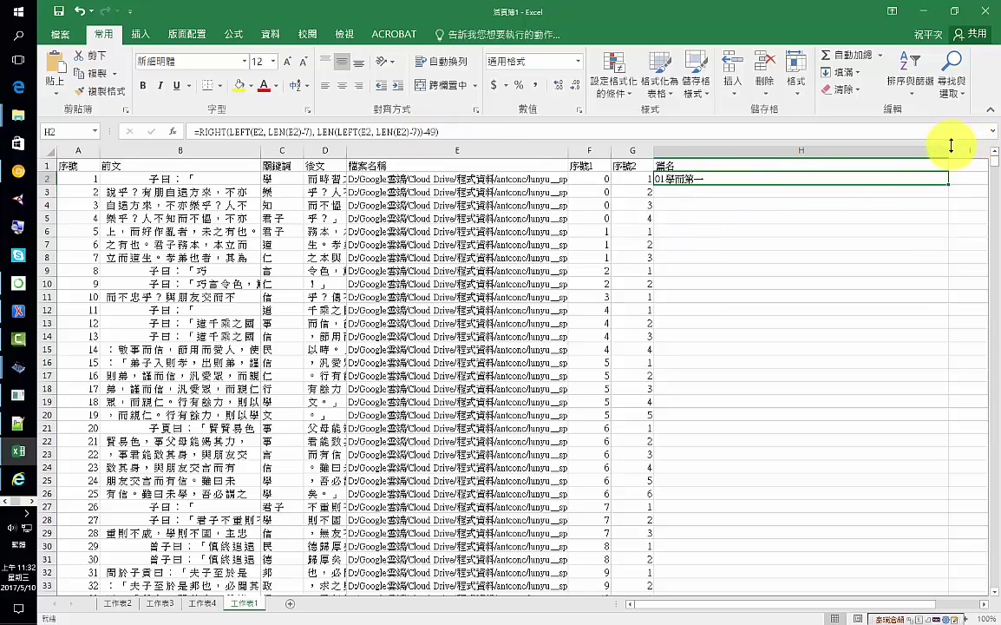
pyautogui.moveTo(951, 147)
pyautogui.mouseDown()
pyautogui.moveTo(750, 159)
pyautogui.moveTo(747, 185)
pyautogui.mouseUp()
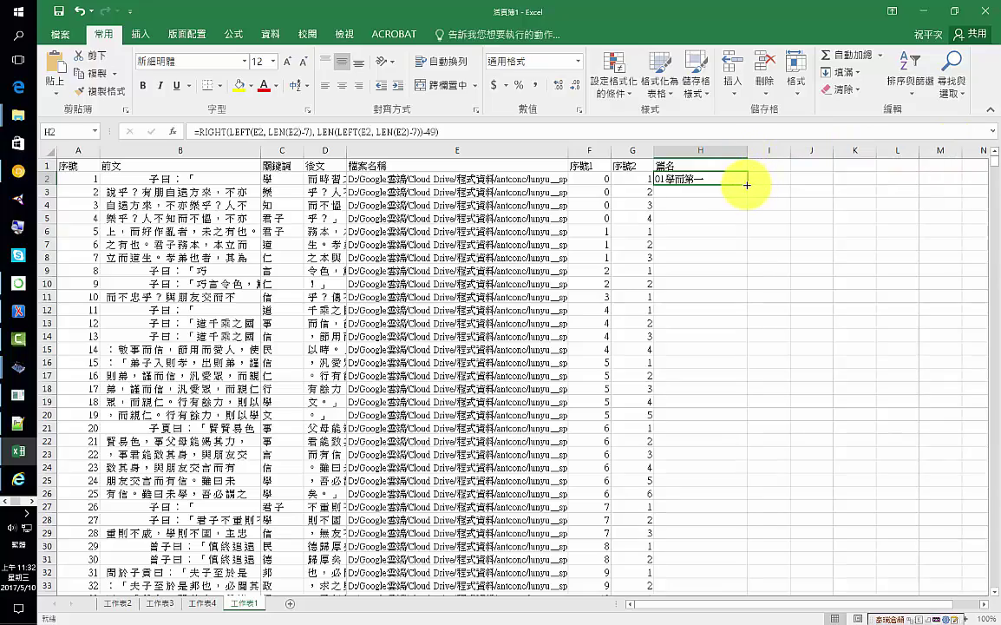
pyautogui.doubleClick(747, 185)
pyautogui.scroll(-2, 753, 297)
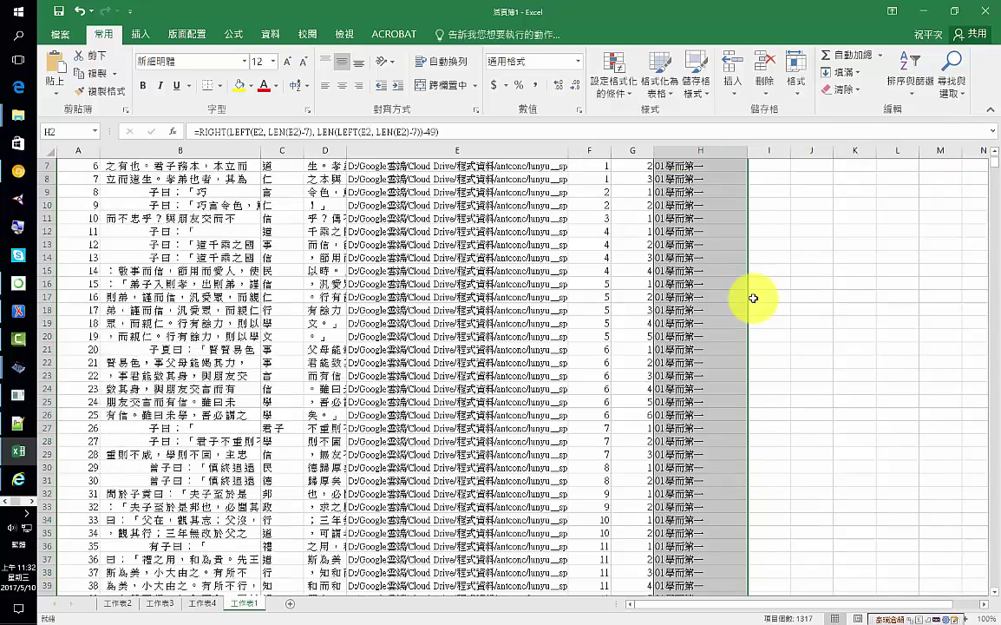
pyautogui.scroll(-8, 753, 298)
pyautogui.scroll(-5, 753, 297)
pyautogui.scroll(-5, 754, 298)
pyautogui.scroll(-7, 753, 298)
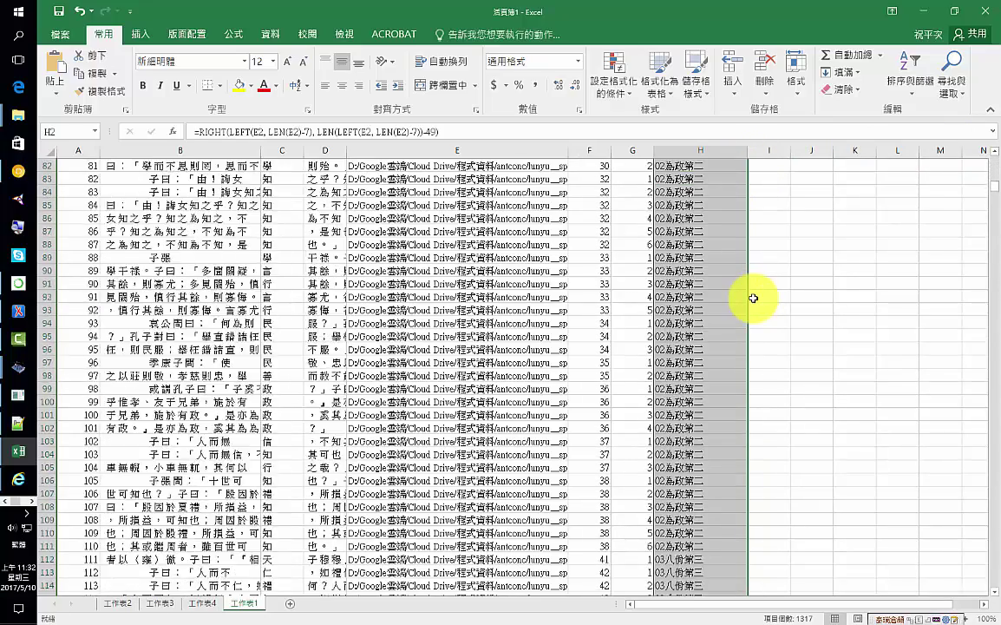
pyautogui.scroll(-5, 753, 297)
pyautogui.scroll(-4, 753, 297)
pyautogui.scroll(-5, 753, 298)
pyautogui.scroll(-10, 753, 298)
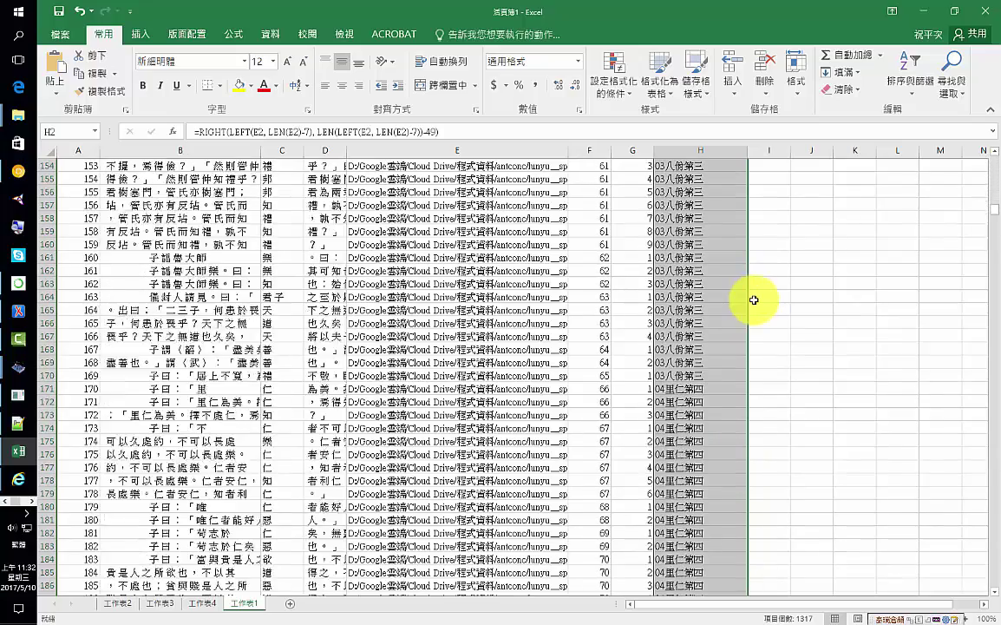
pyautogui.scroll(-2, 754, 299)
pyautogui.scroll(-9, 754, 299)
pyautogui.scroll(-5, 754, 299)
pyautogui.scroll(-5, 756, 303)
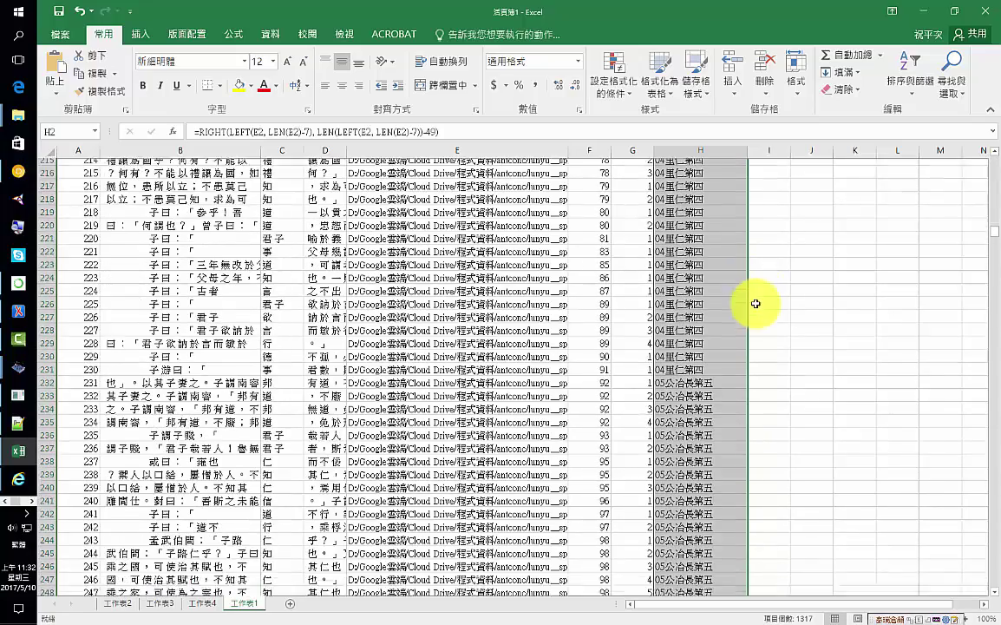
pyautogui.scroll(-1, 755, 303)
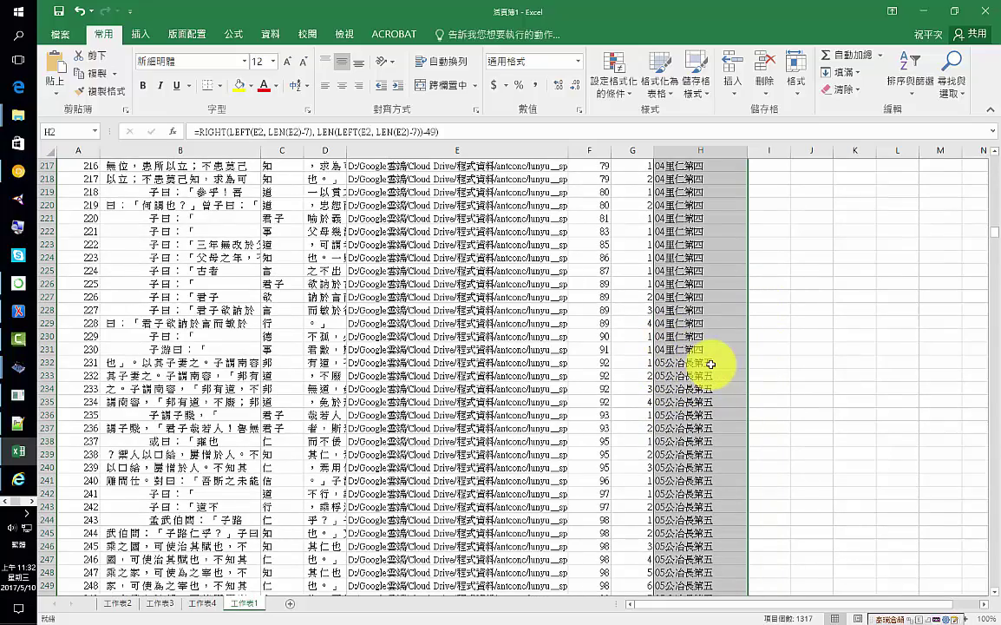
pyautogui.scroll(-10, 710, 363)
pyautogui.scroll(-10, 711, 360)
pyautogui.scroll(-8, 701, 357)
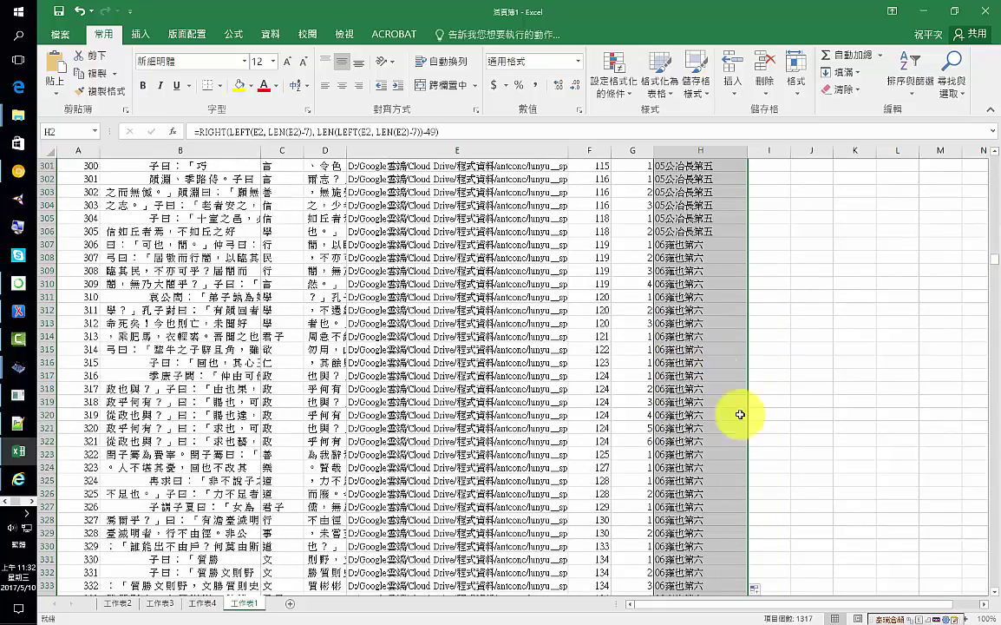
pyautogui.scroll(-7, 639, 430)
pyautogui.scroll(-5, 641, 414)
pyautogui.scroll(-5, 677, 415)
pyautogui.scroll(-11, 688, 422)
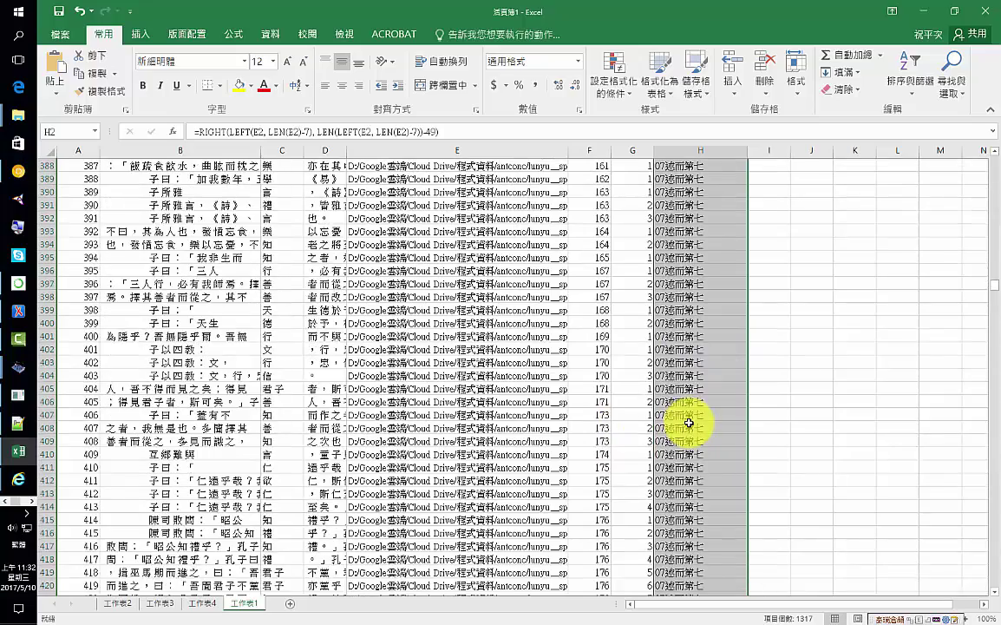
pyautogui.scroll(-6, 689, 421)
pyautogui.scroll(-5, 689, 422)
pyautogui.scroll(-5, 689, 422)
pyautogui.scroll(12, 690, 421)
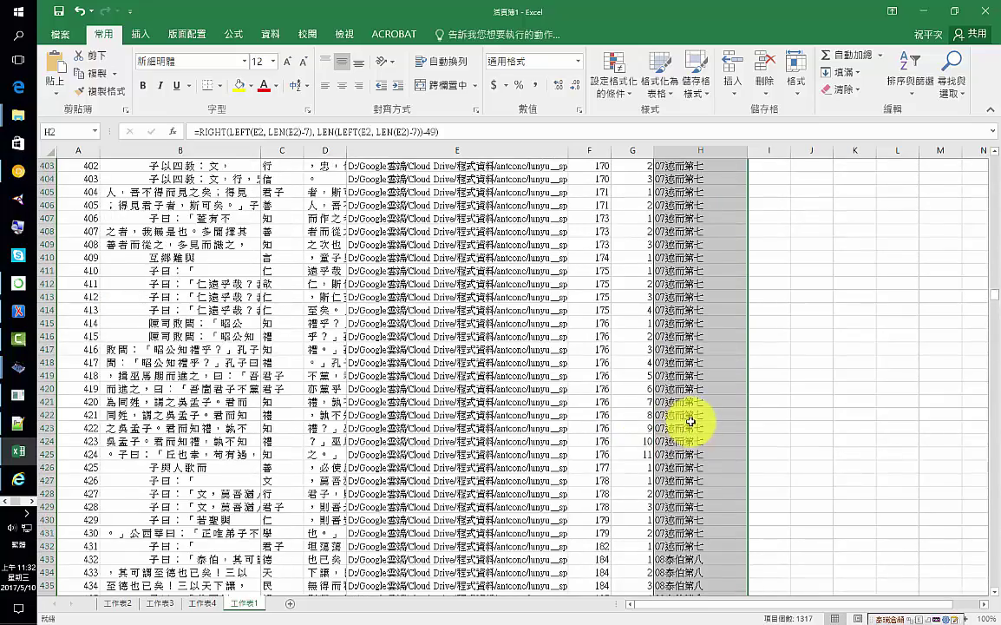
pyautogui.hotkey('ctrl', 'Home')
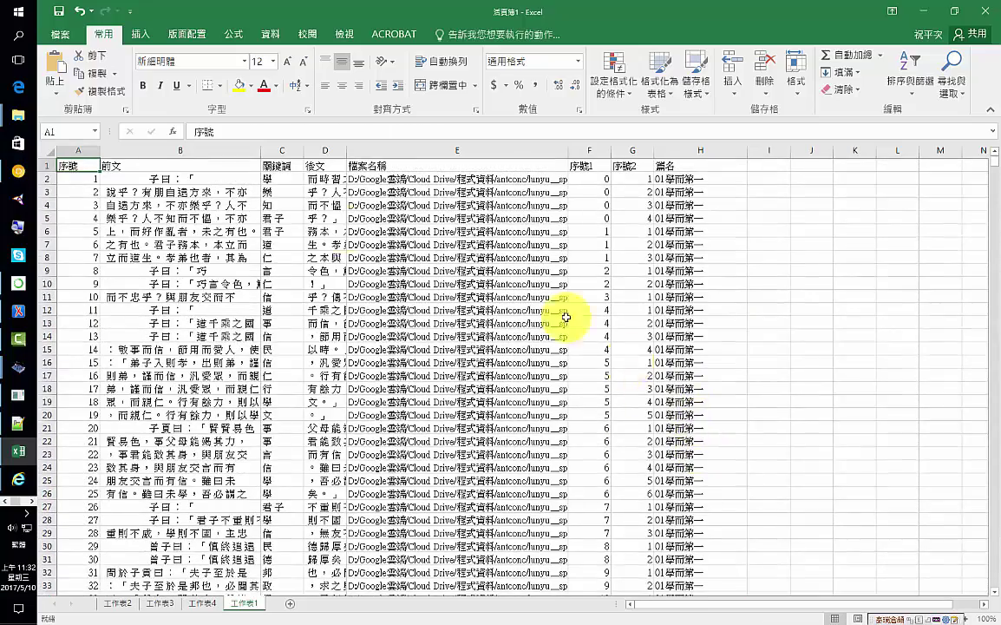
# - Insert a PivotTable using 工作表1!$A:$H as its source range
pyautogui.click(44, 147)
pyautogui.click(133, 32)
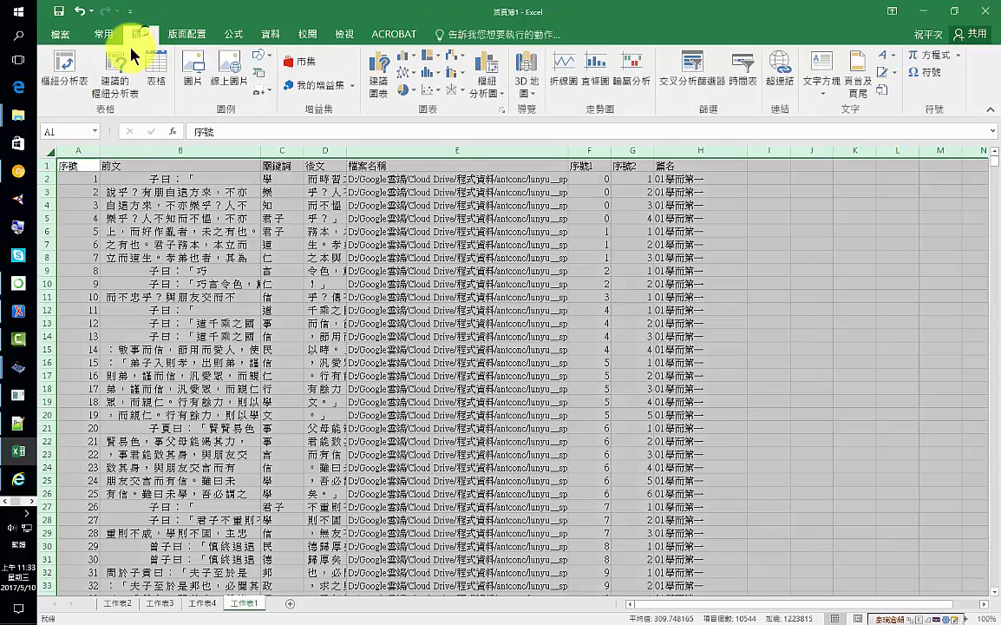
pyautogui.click(64, 69)
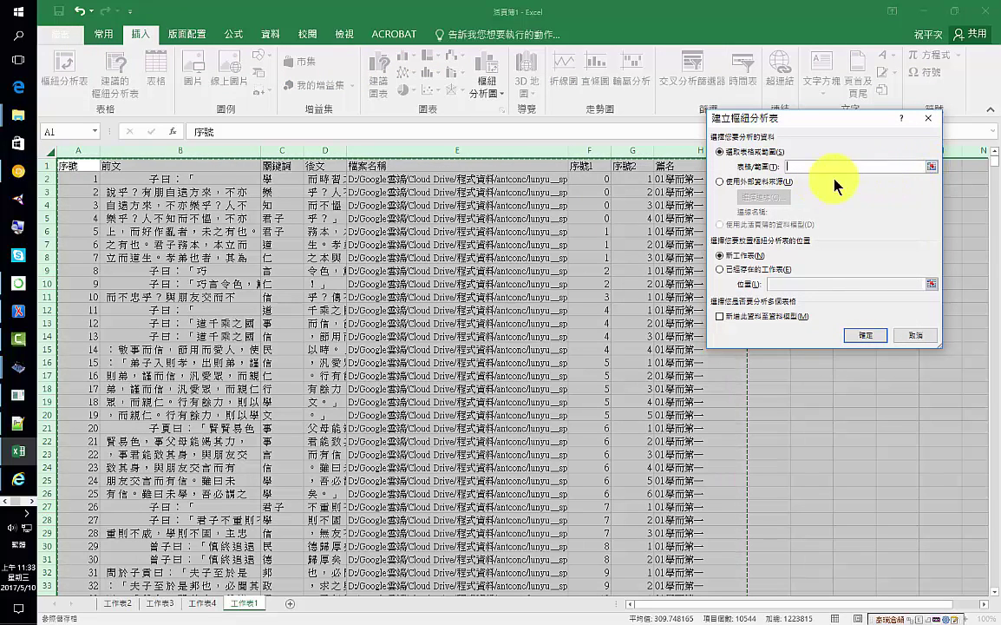
pyautogui.click(88, 149)
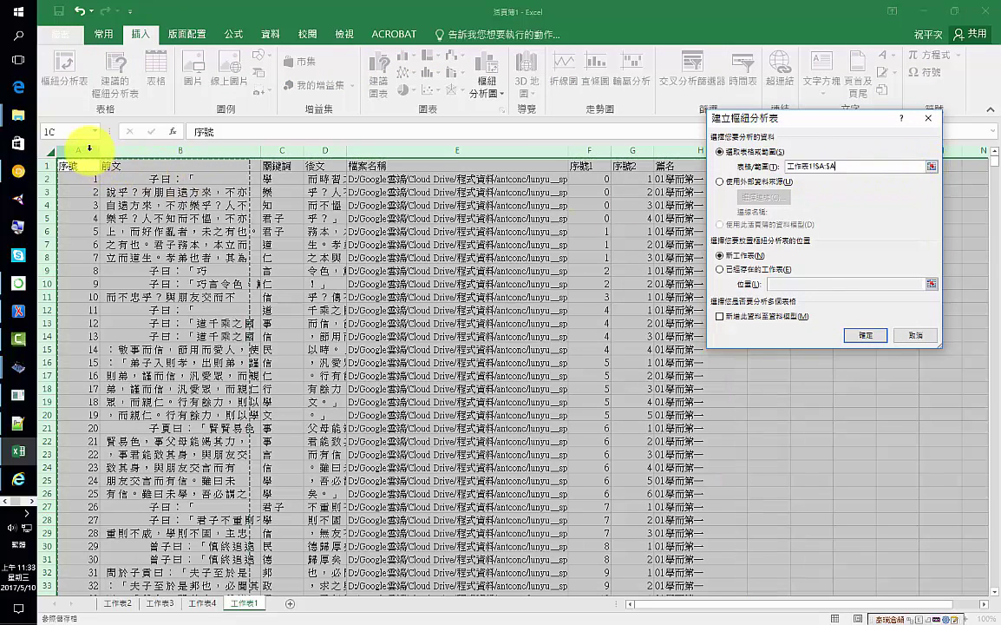
pyautogui.moveTo(88, 149); pyautogui.dragTo(667, 153)
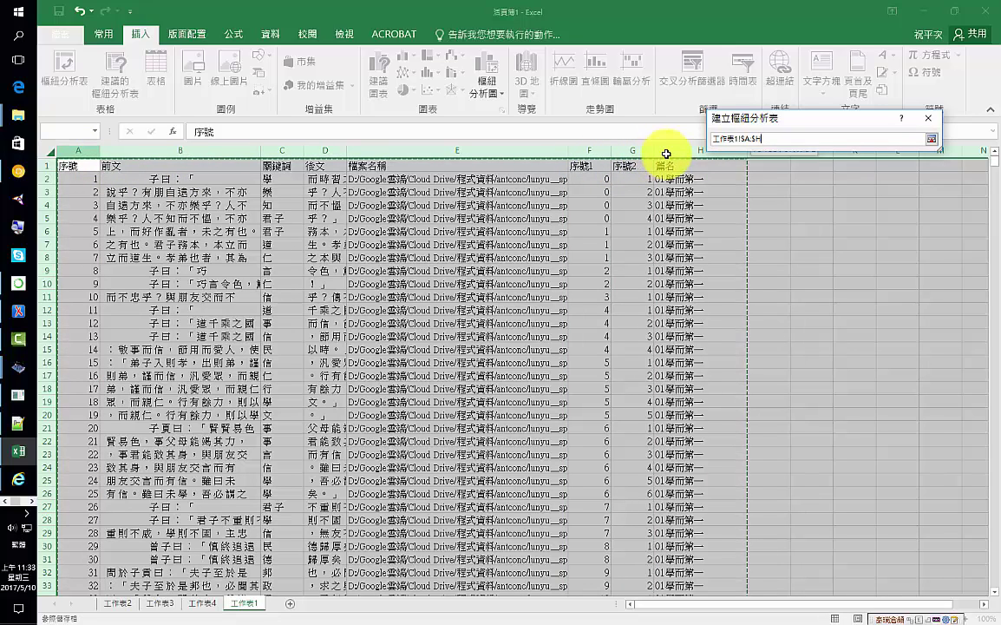
# - Place the pivot on a new sheet with 關鍵詞 rows and a count of 檔案名稱 as values
pyautogui.click(880, 335)
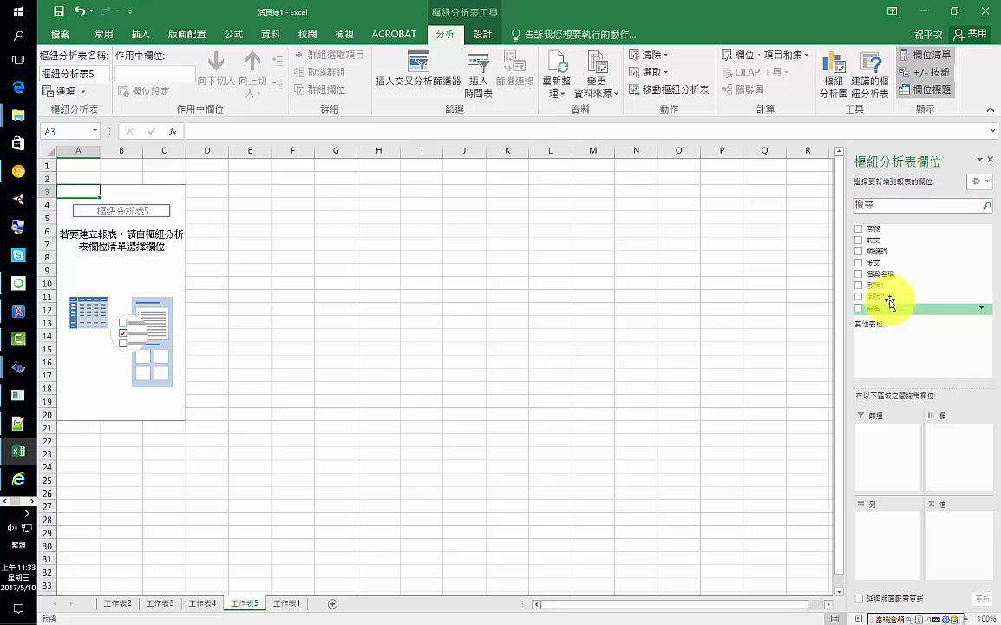
pyautogui.moveTo(858, 250)
pyautogui.mouseDown()
pyautogui.moveTo(887, 531)
pyautogui.moveTo(890, 513)
pyautogui.mouseUp()
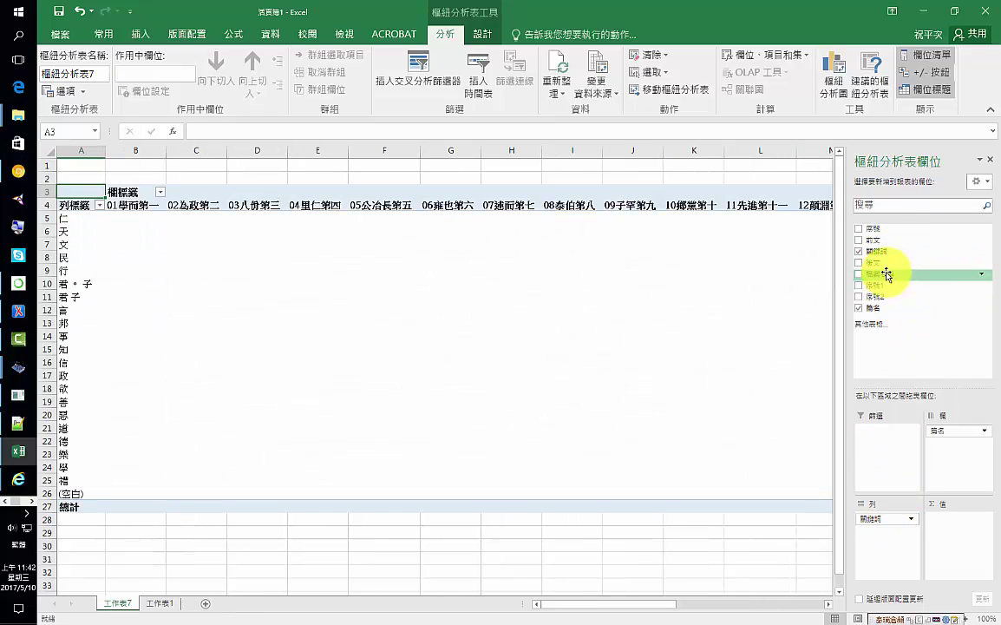
pyautogui.moveTo(887, 275); pyautogui.dragTo(974, 536)
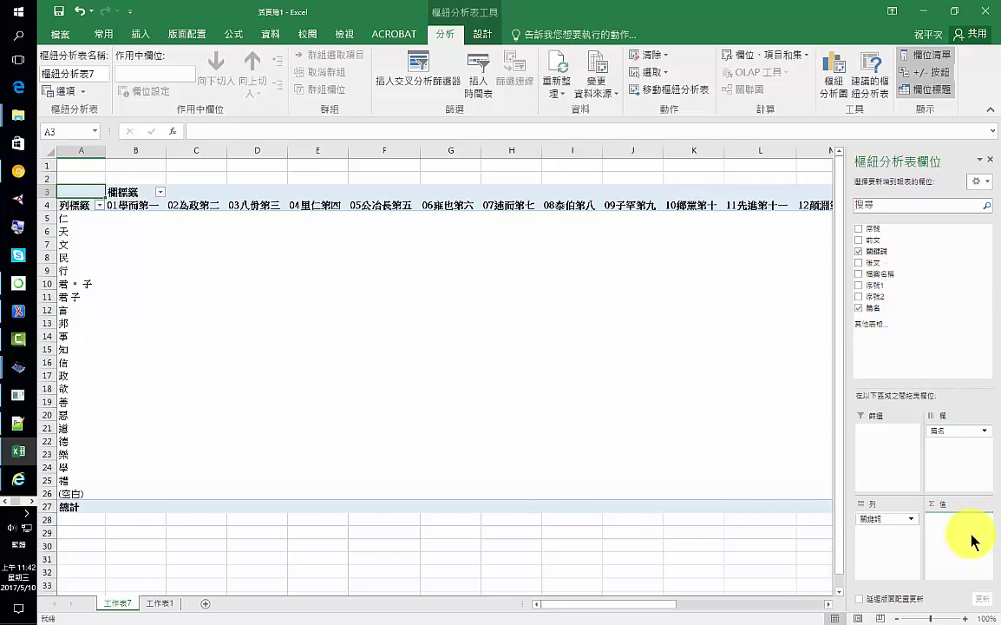
pyautogui.moveTo(974, 542); pyautogui.dragTo(976, 542)
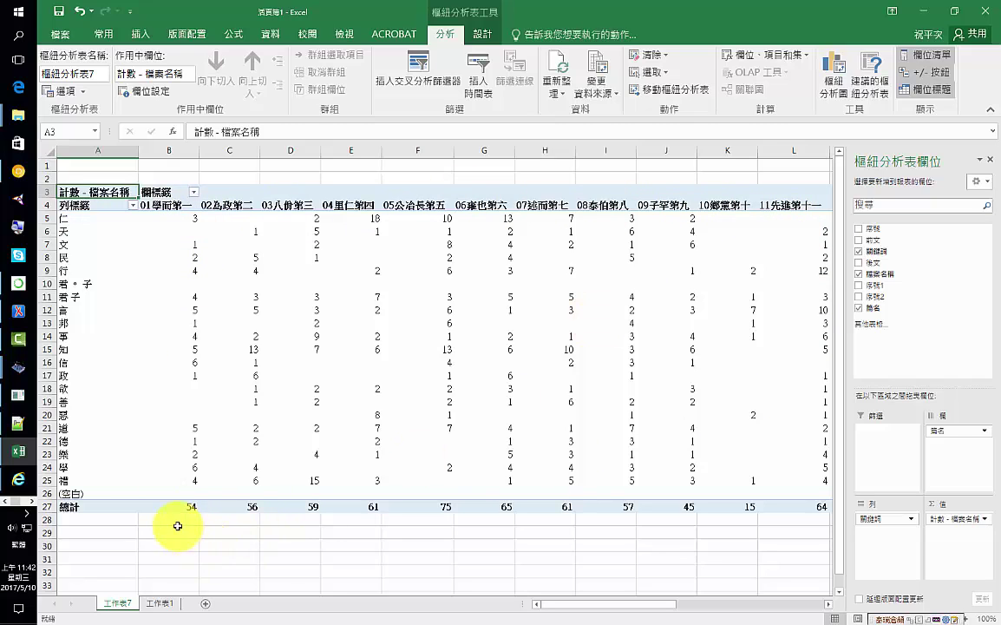
pyautogui.click(184, 246)
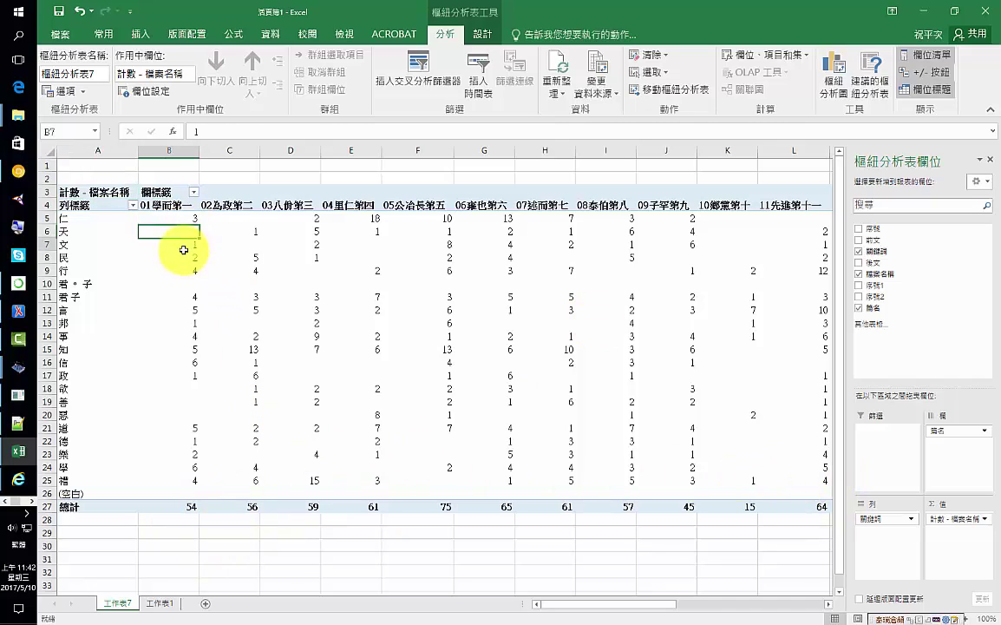
pyautogui.click(177, 501)
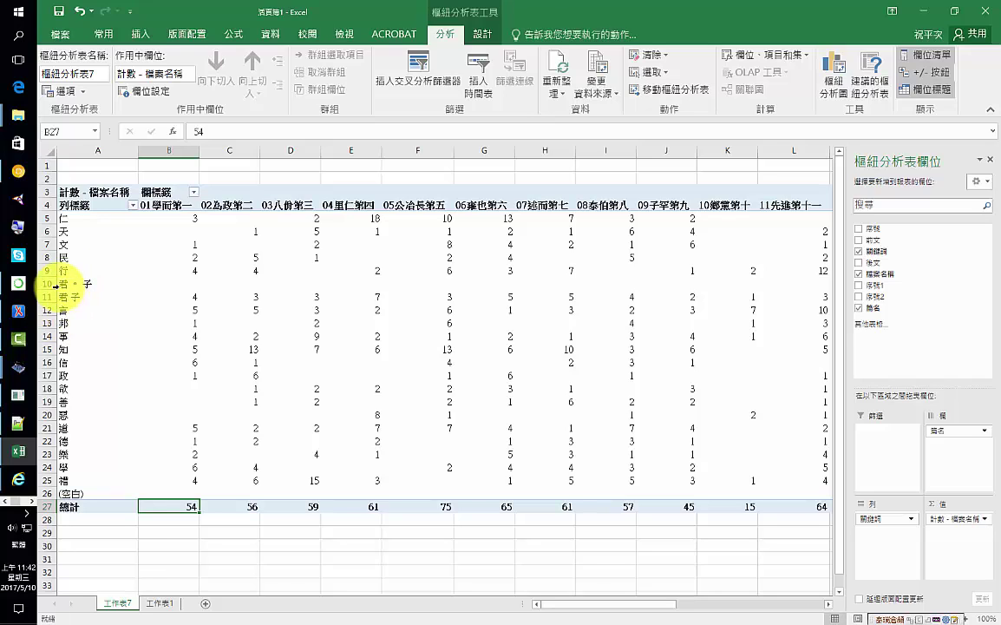
pyautogui.click(49, 283)
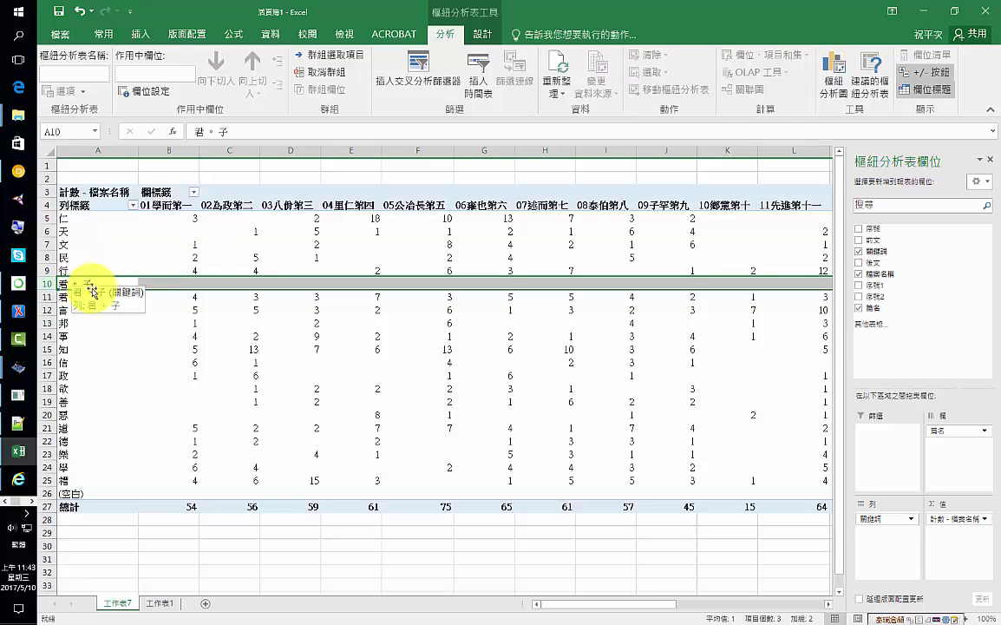
pyautogui.rightClick(153, 281)
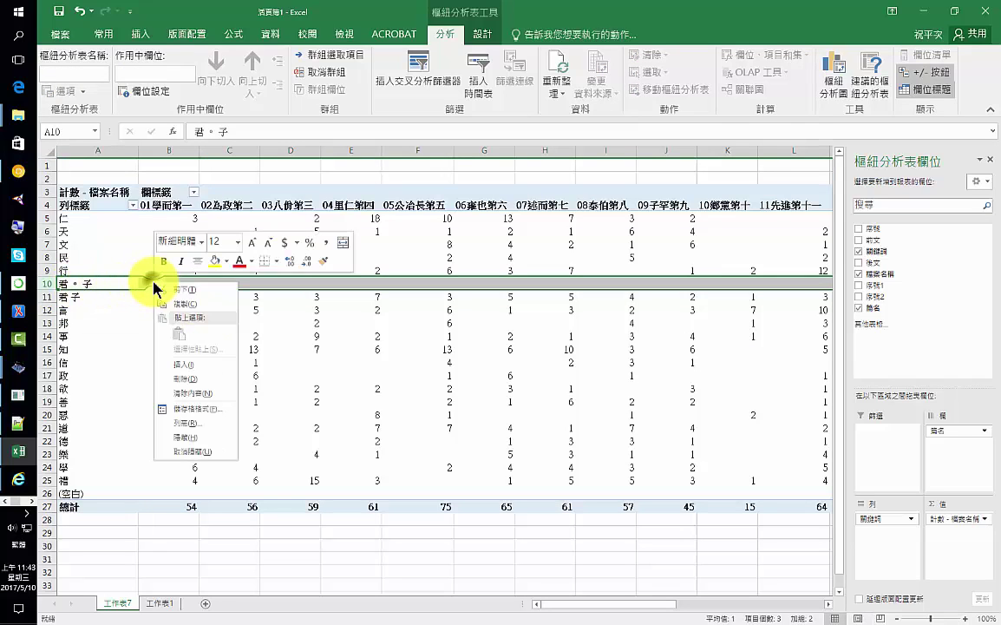
pyautogui.click(186, 379)
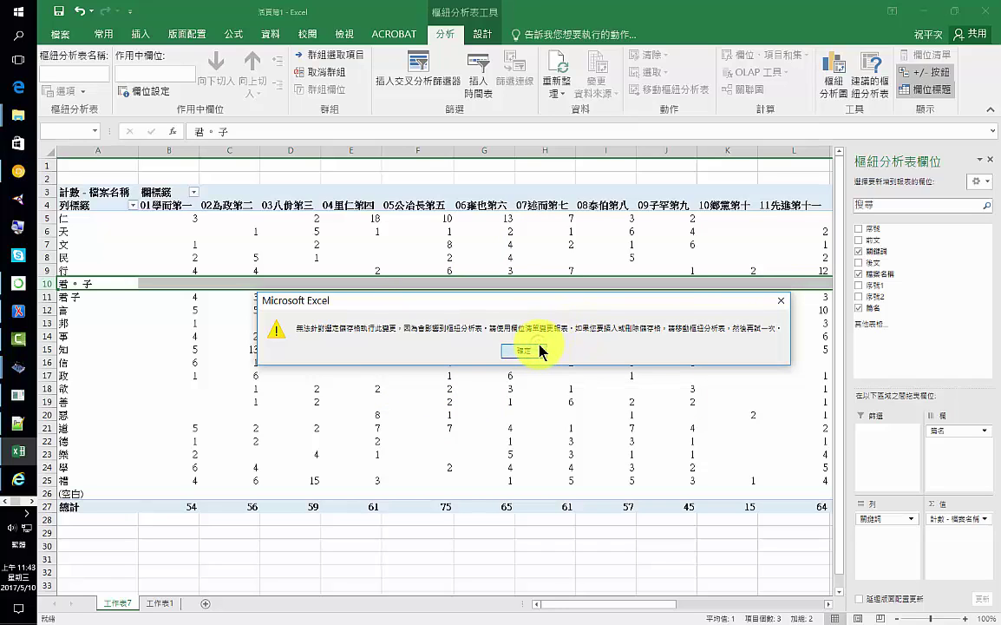
pyautogui.click(523, 350)
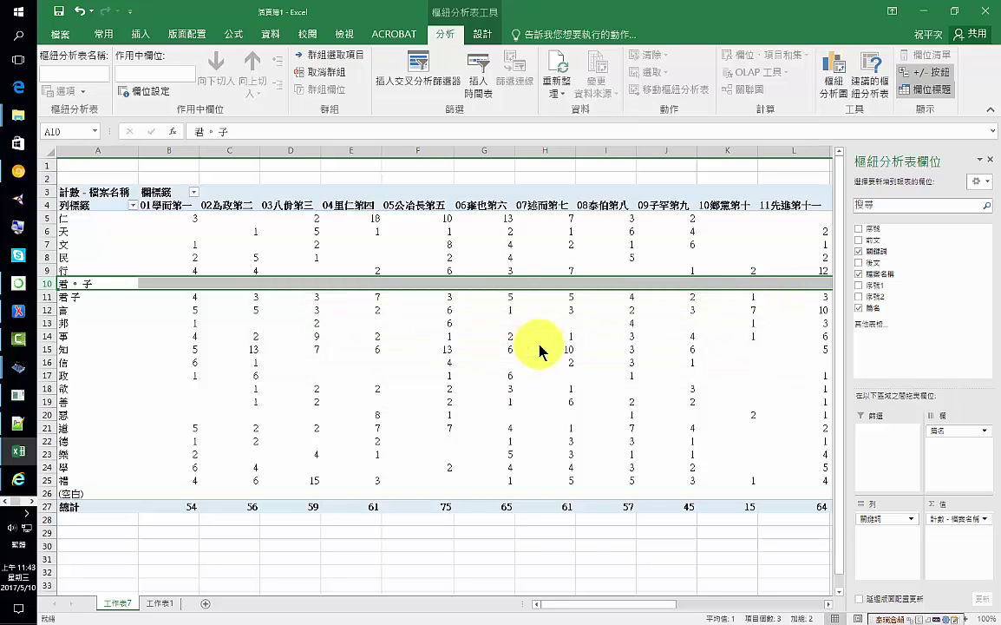
pyautogui.click(49, 206)
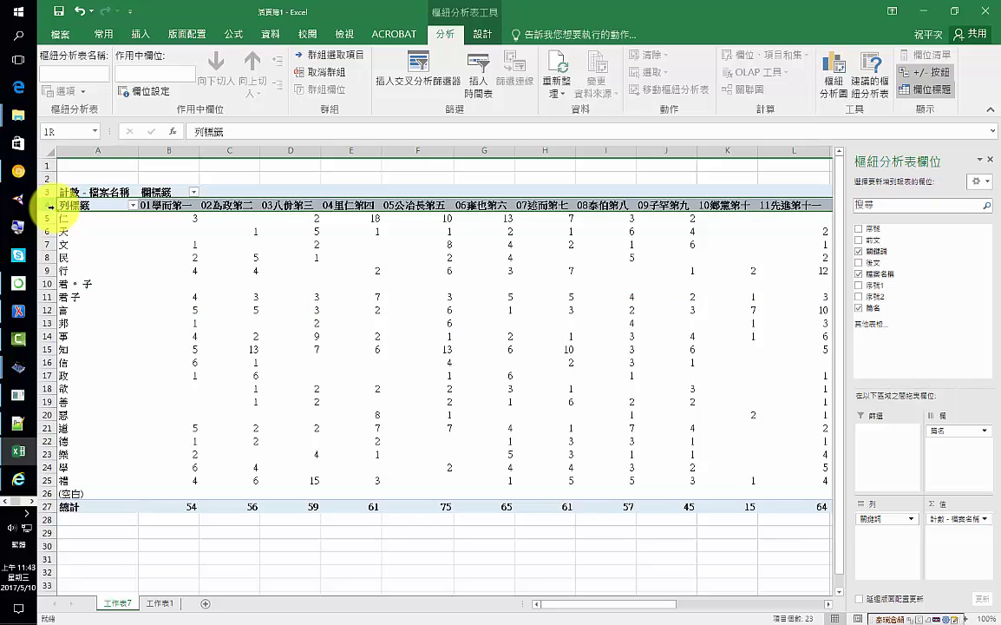
# - Copy pivot rows 4–25, 列標籤 through 禮, and add new sheet 工作表8
pyautogui.moveTo(49, 206); pyautogui.dragTo(37, 480)
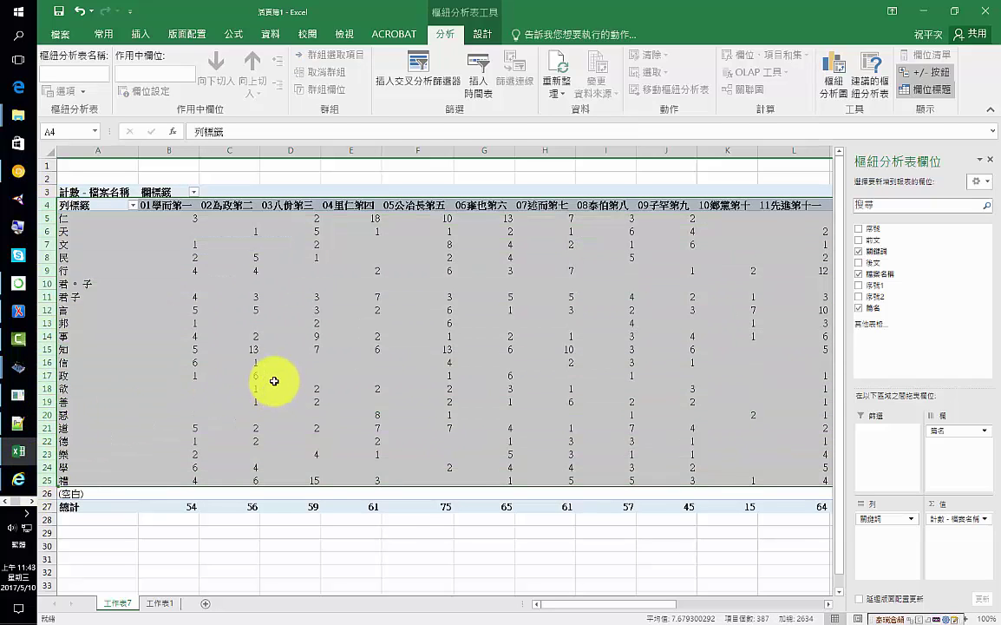
pyautogui.hotkey('ctrl', 'c')
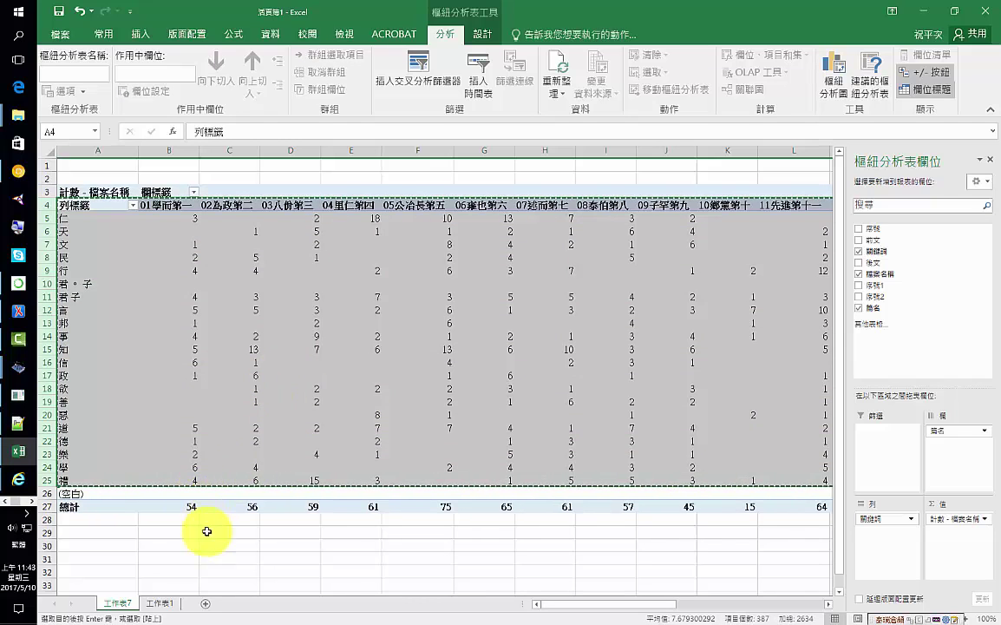
pyautogui.click(206, 603)
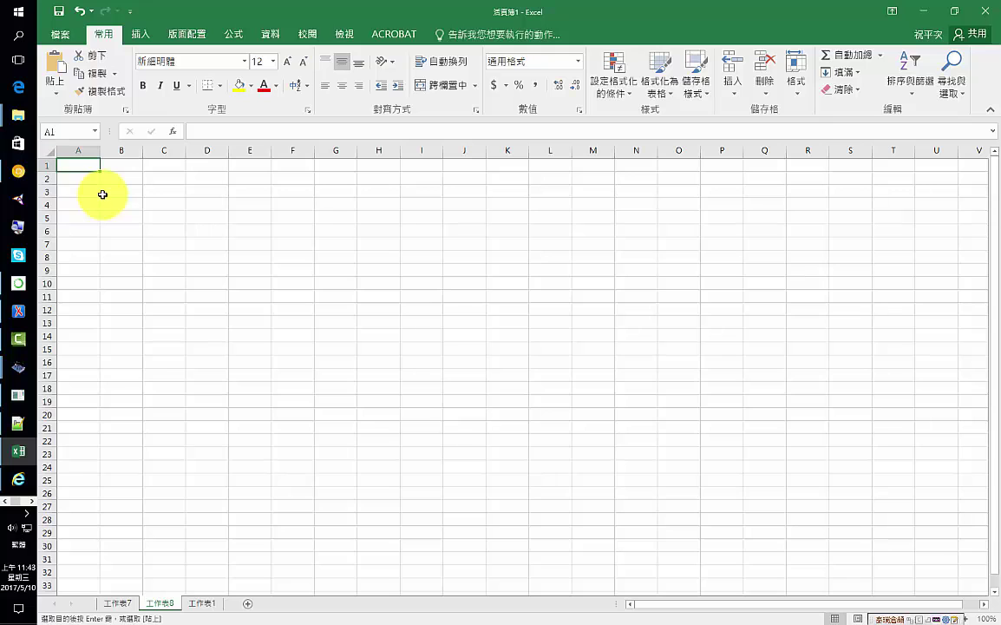
# - Paste the keyword counts into 工作表8 at A1 and delete the stray 君。子 row 7
pyautogui.hotkey('ctrl', 'v')
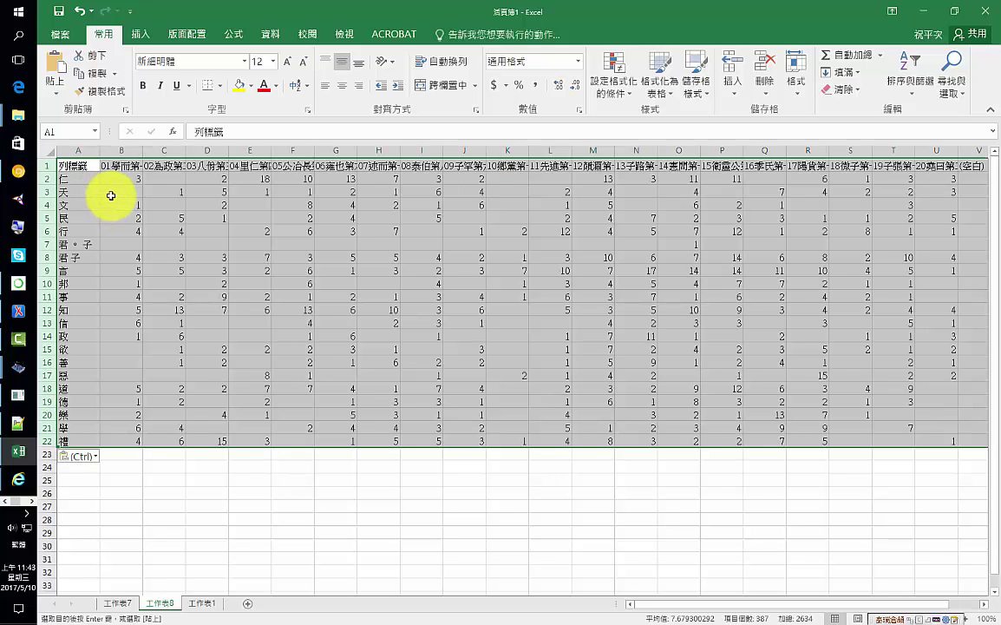
pyautogui.click(44, 244)
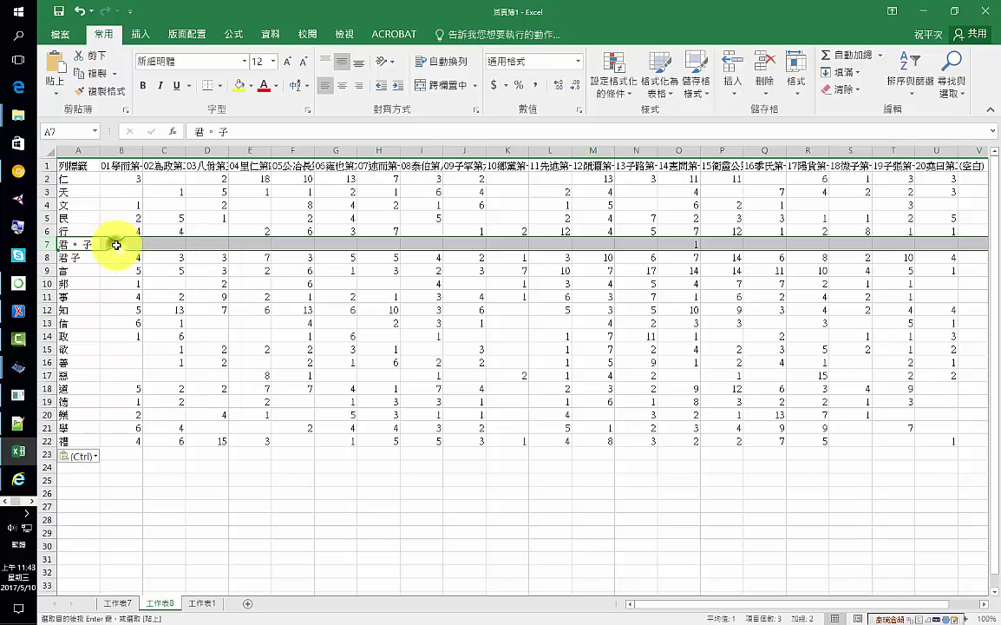
pyautogui.rightClick(116, 244)
pyautogui.click(143, 328)
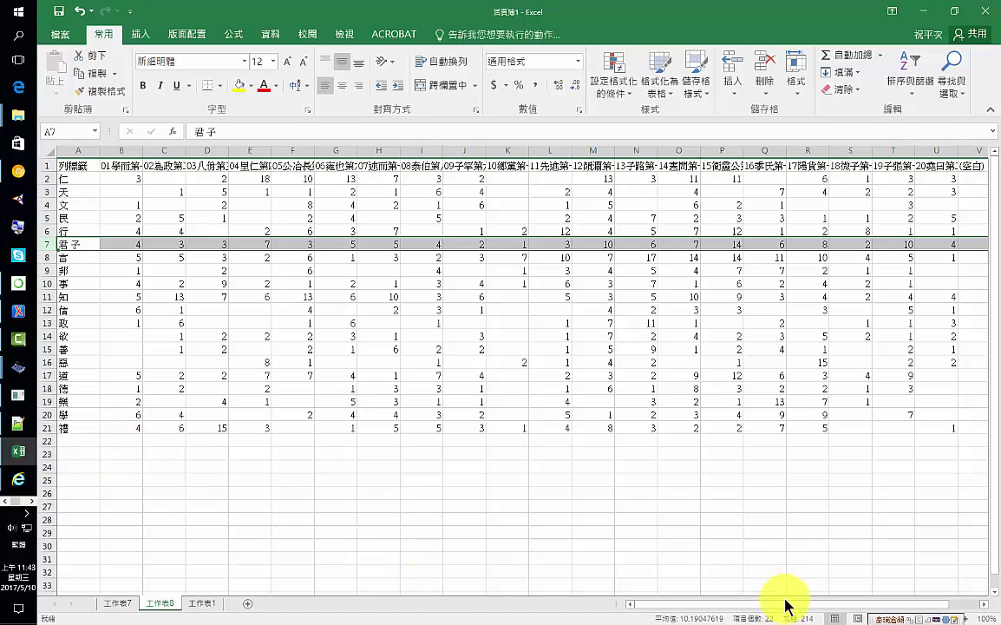
# - Delete columns V:W, the (空白) and 總計 columns, from the pasted table
pyautogui.moveTo(798, 604); pyautogui.dragTo(831, 607)
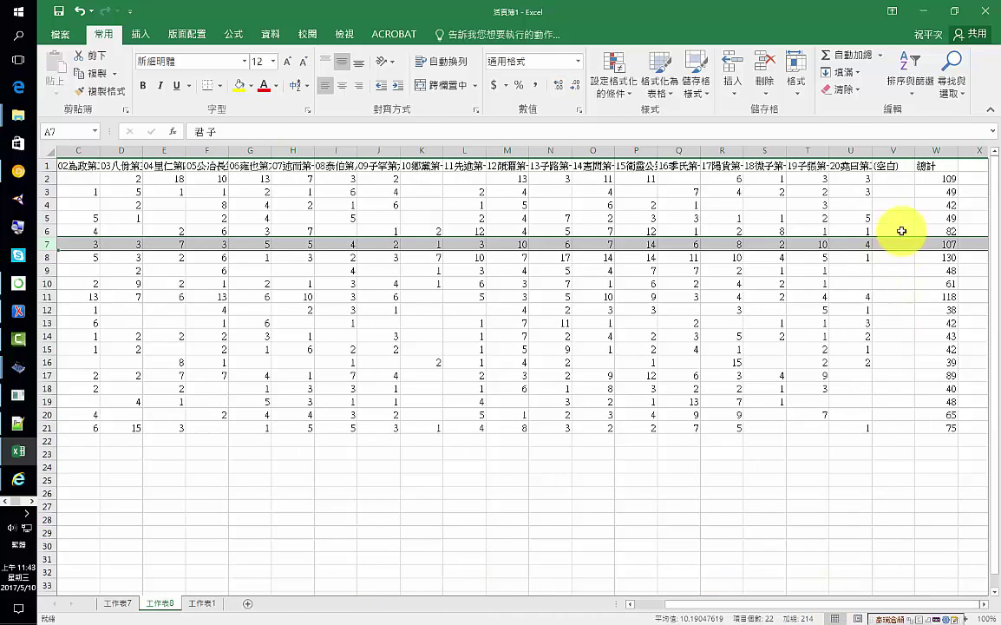
pyautogui.moveTo(894, 150); pyautogui.dragTo(921, 150)
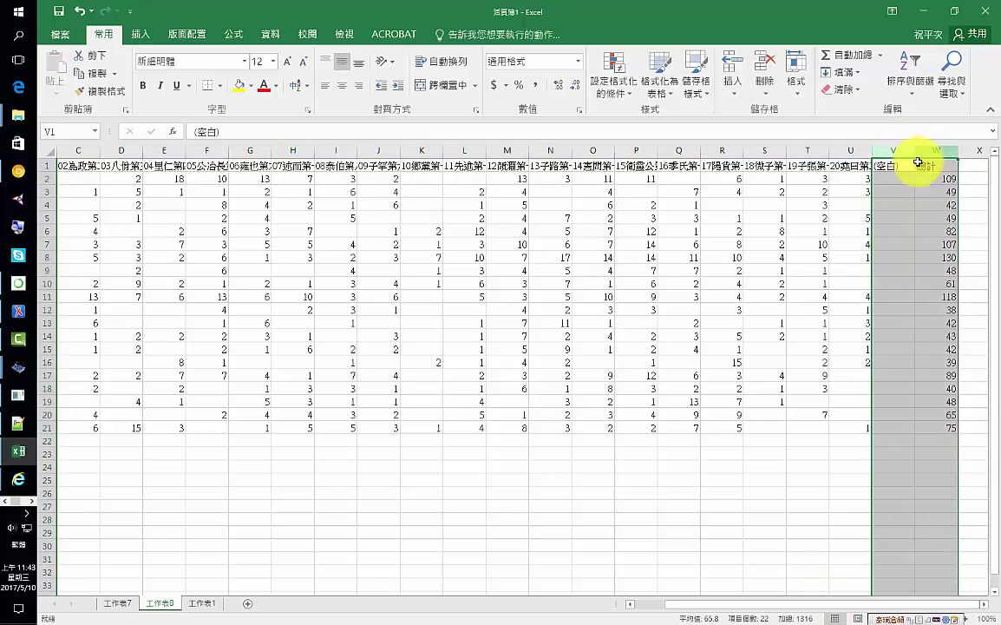
pyautogui.rightClick(903, 200)
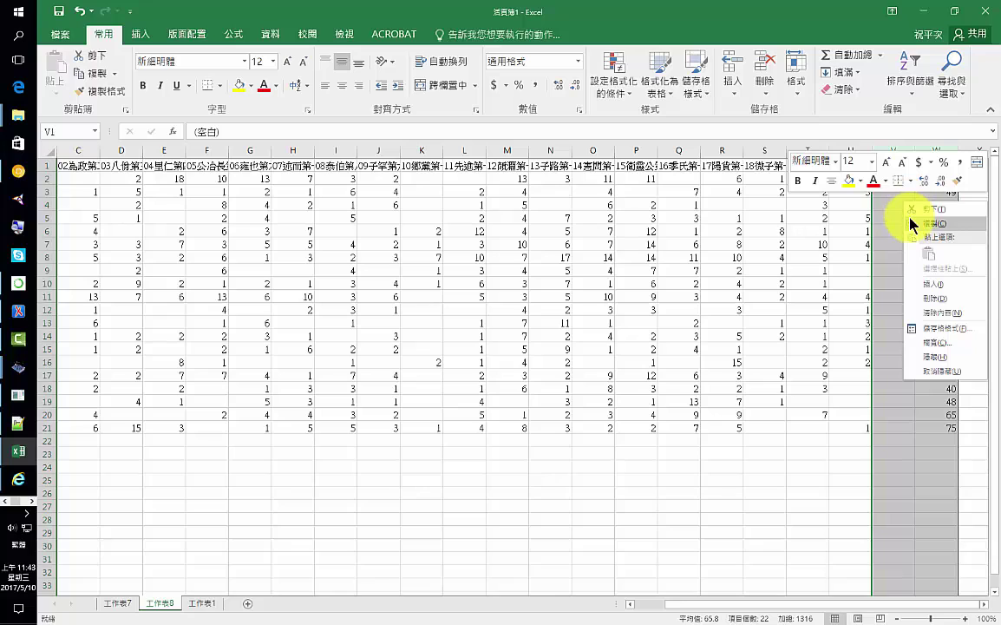
pyautogui.click(952, 302)
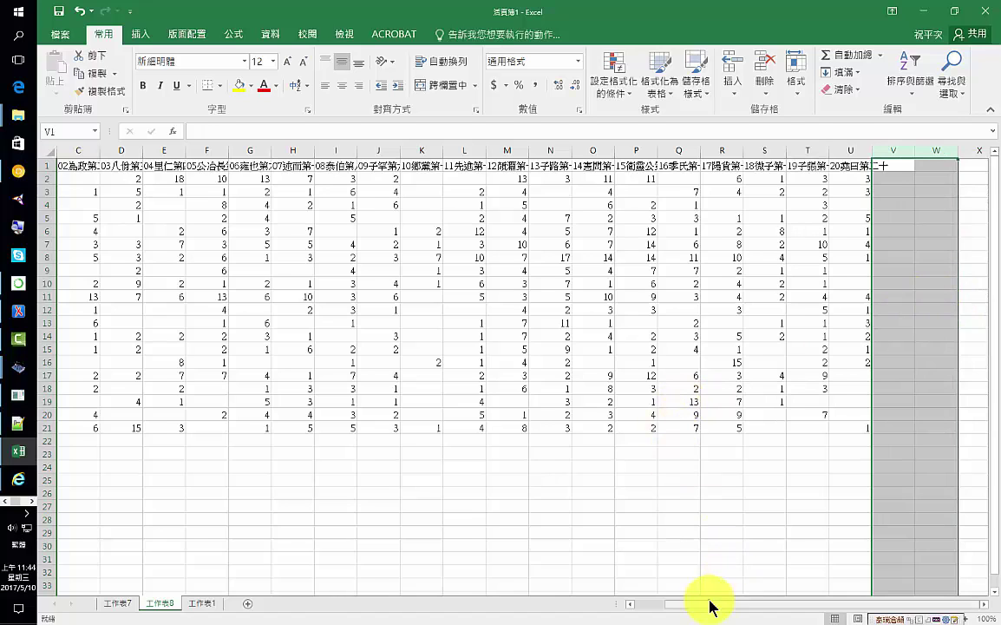
pyautogui.moveTo(711, 606); pyautogui.dragTo(644, 611)
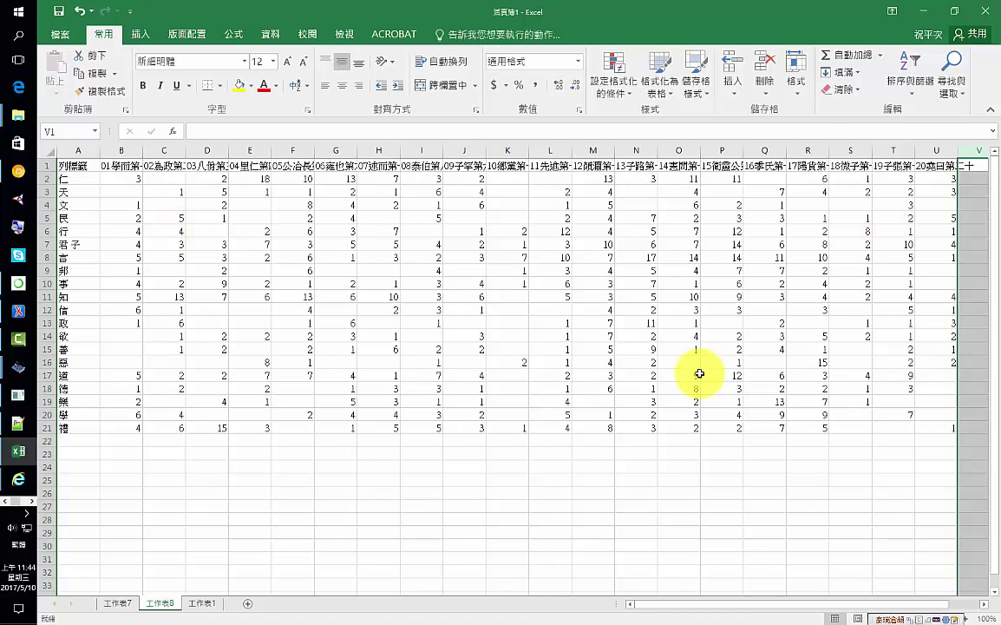
# - Clear the 列標籤 label from cell A1 and select the data table A1:U21
pyautogui.click(41, 147)
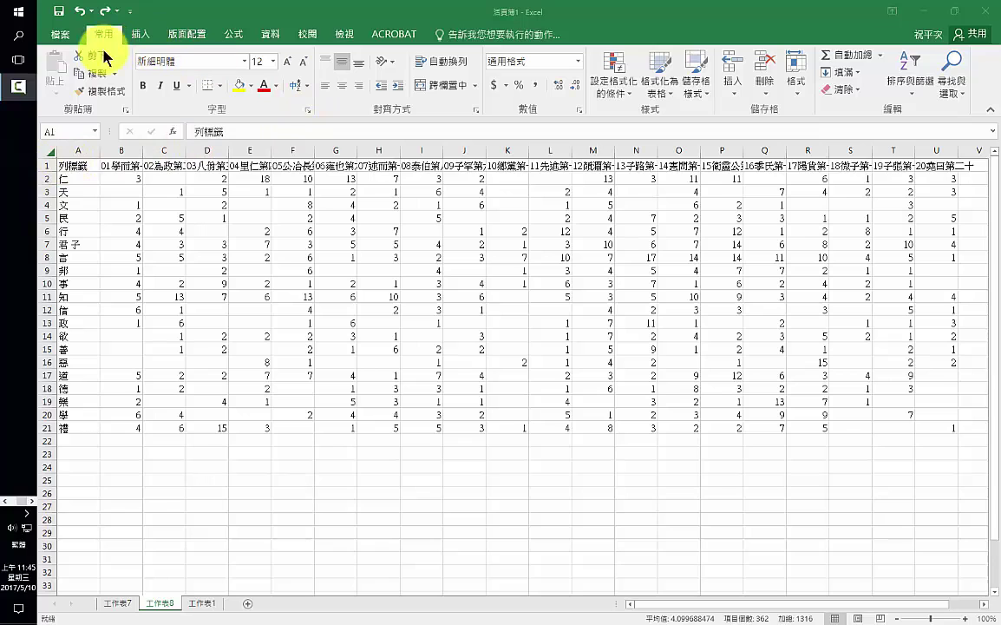
pyautogui.press('Delete')
pyautogui.hotkey('ctrl', 'a')
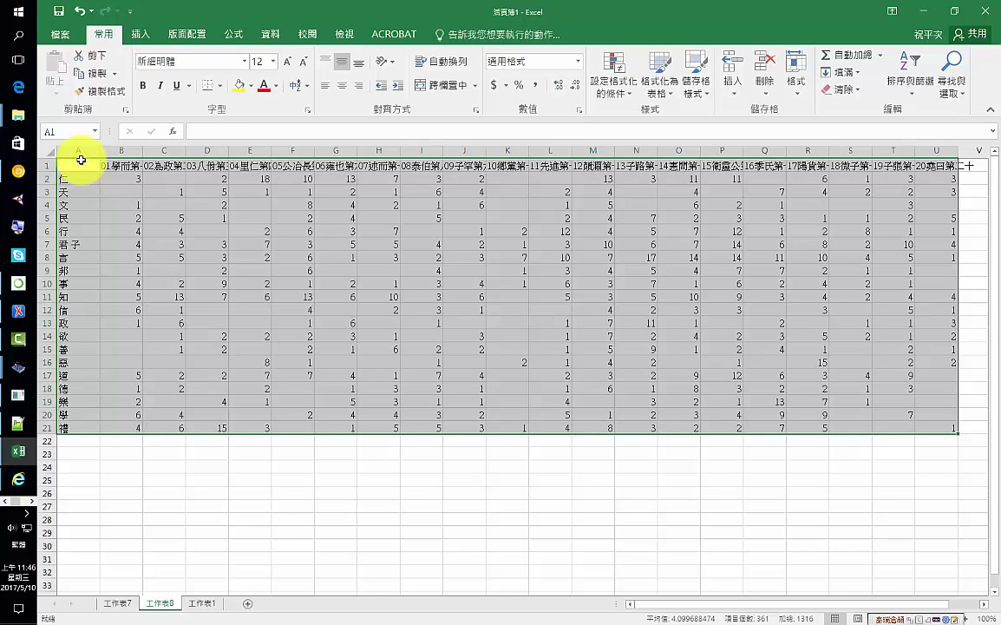
pyautogui.click(140, 35)
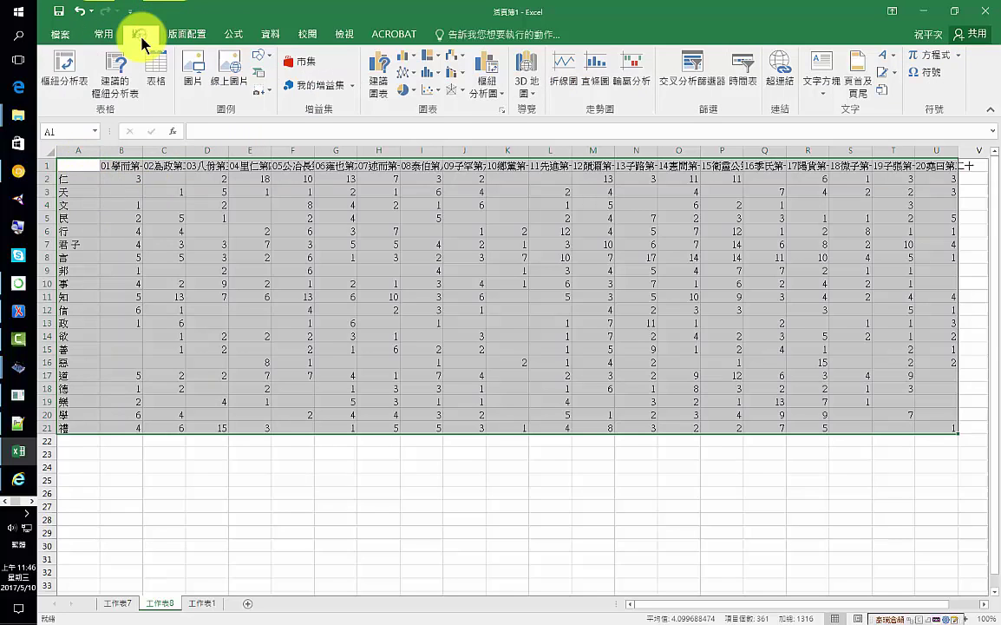
# - Preview the keyword counts as a Line chart under Recommended Charts' All Charts list
pyautogui.click(379, 69)
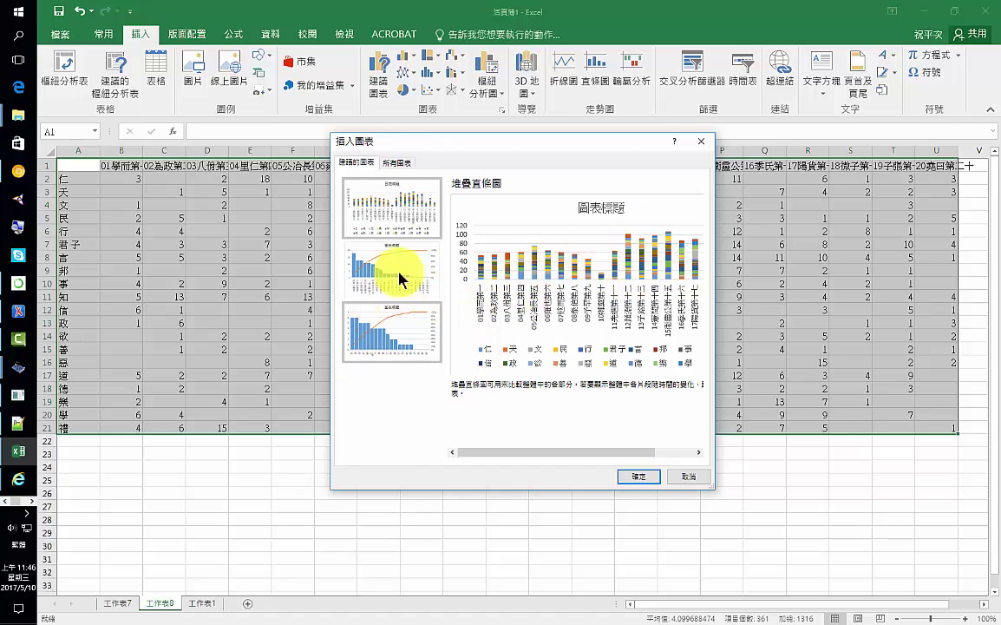
pyautogui.click(397, 162)
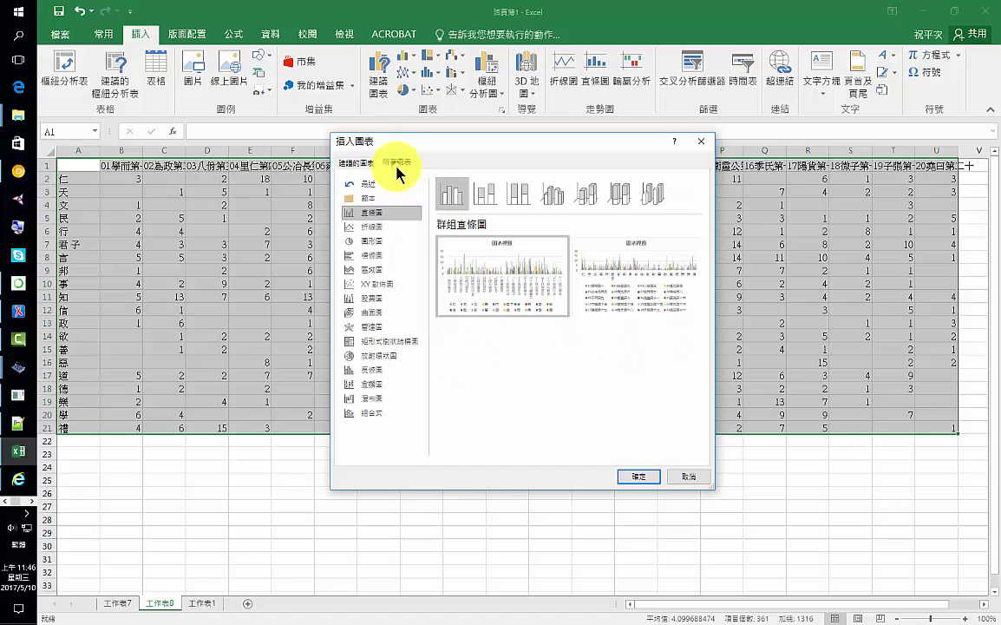
pyautogui.click(382, 227)
pyautogui.moveTo(512, 278)
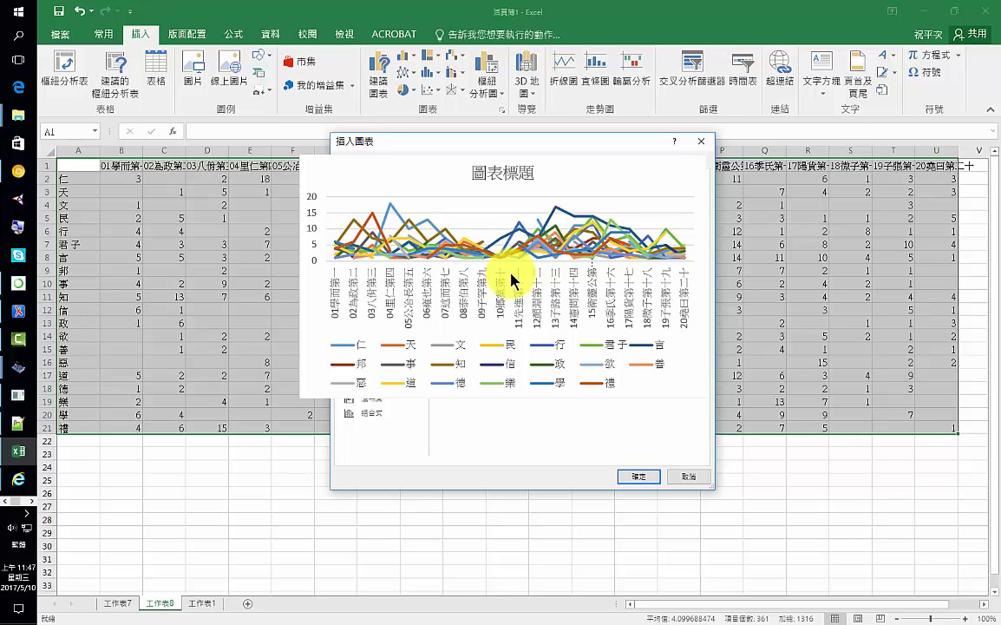
# - Insert the line chart, move it up near the table, and stretch it from column B rightward and down
pyautogui.click(638, 476)
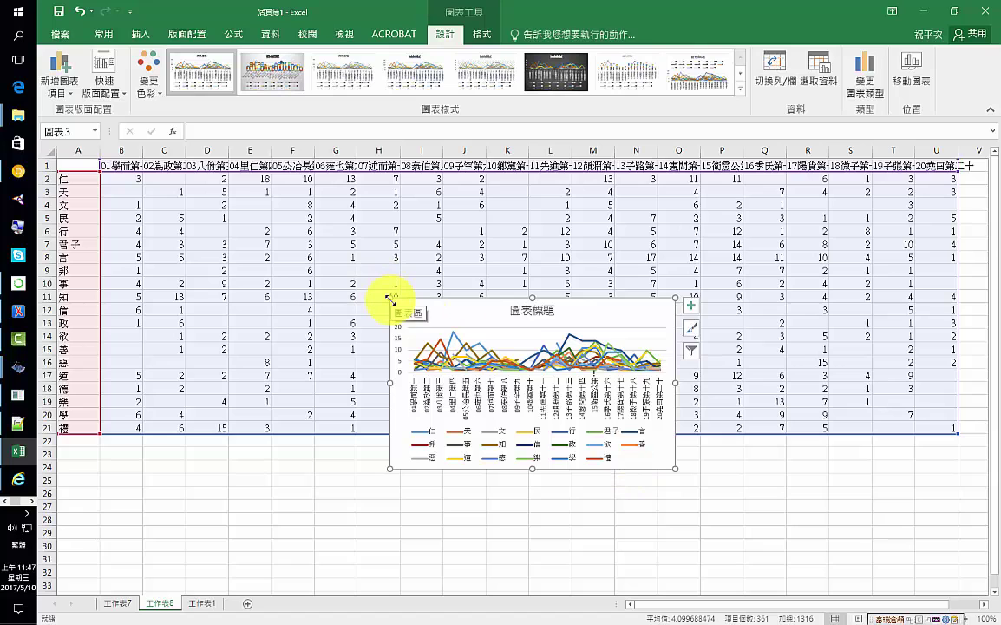
pyautogui.moveTo(381, 288); pyautogui.dragTo(258, 176)
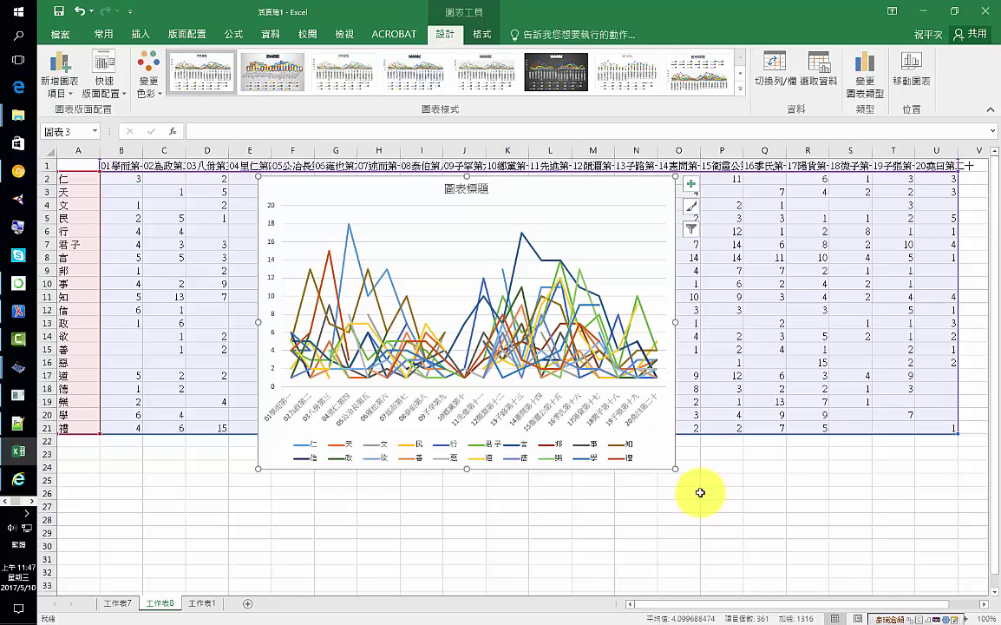
pyautogui.moveTo(682, 472); pyautogui.dragTo(814, 572)
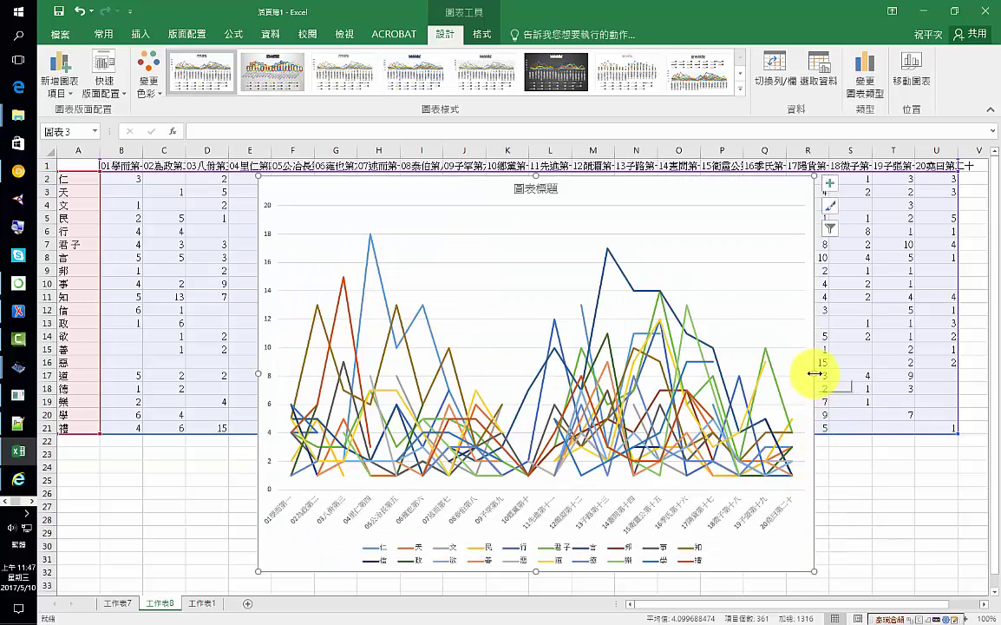
pyautogui.moveTo(878, 371); pyautogui.dragTo(946, 372)
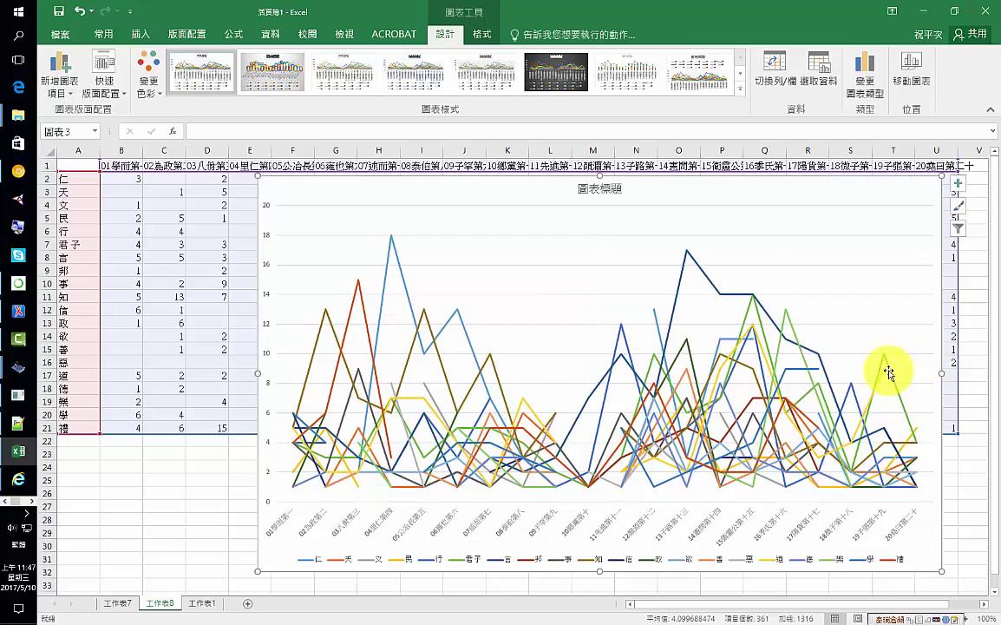
pyautogui.moveTo(257, 373); pyautogui.dragTo(115, 380)
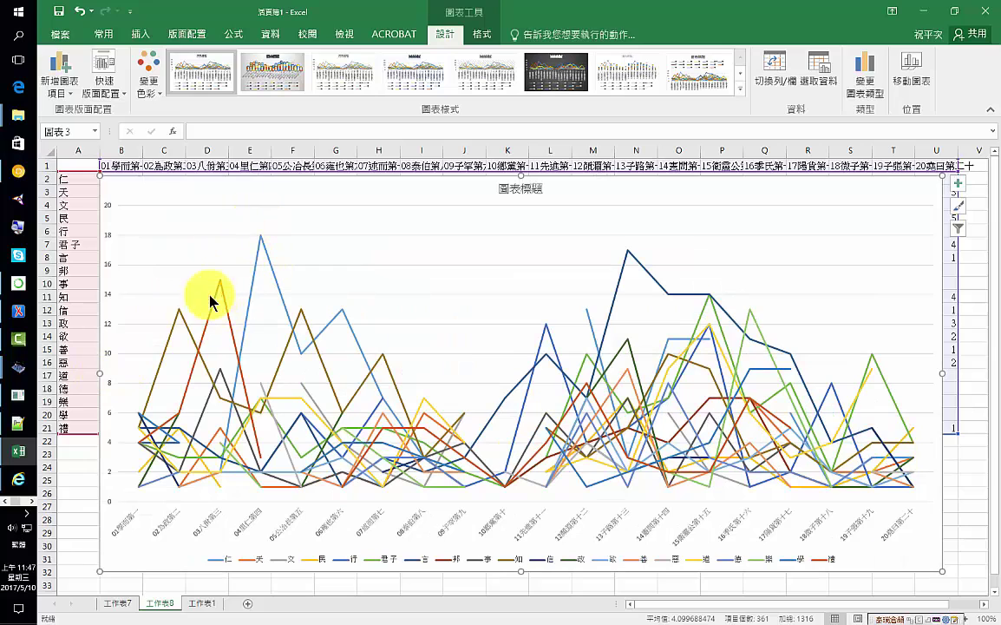